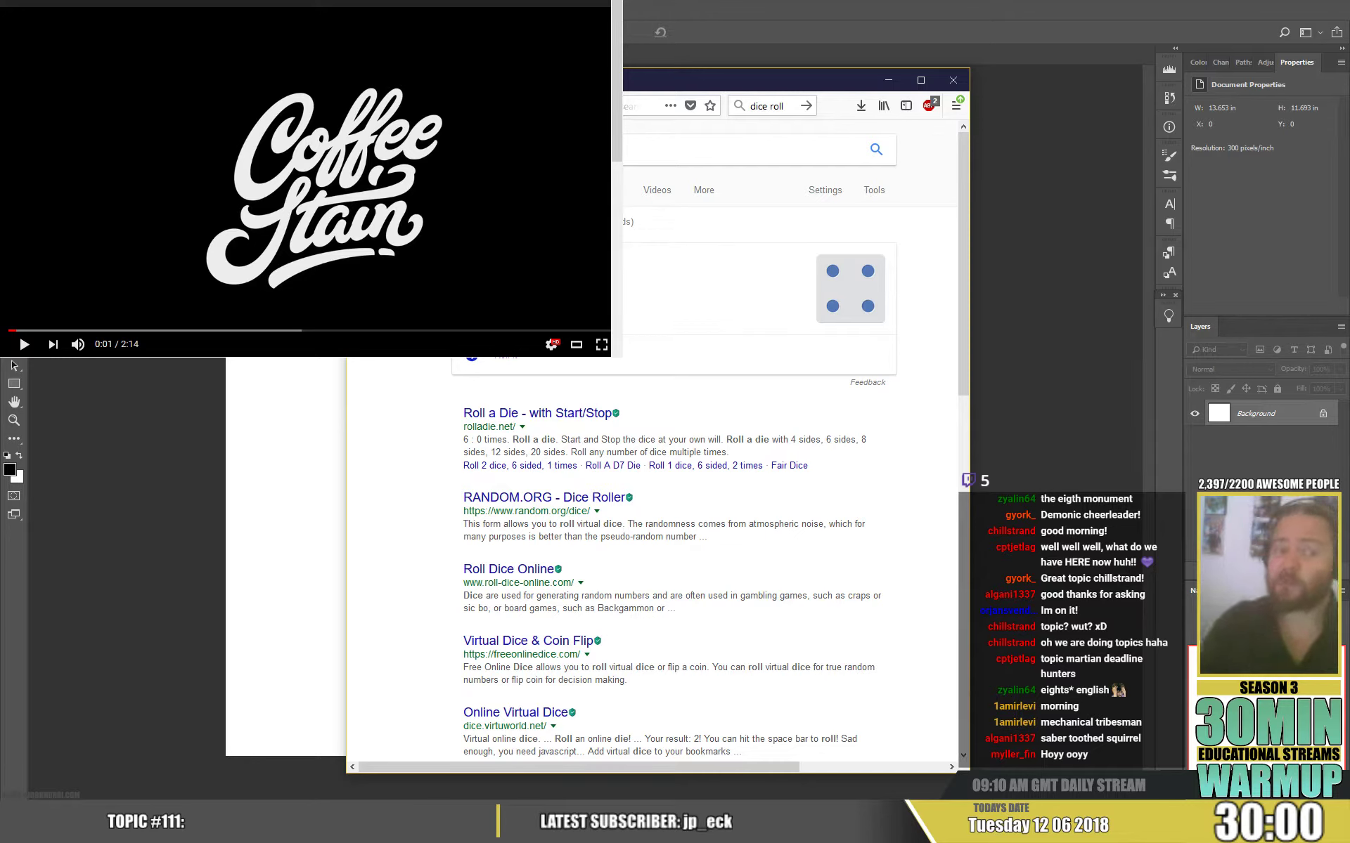
Close the dice roll search window and play the Coffee Stain video.
click(953, 79)
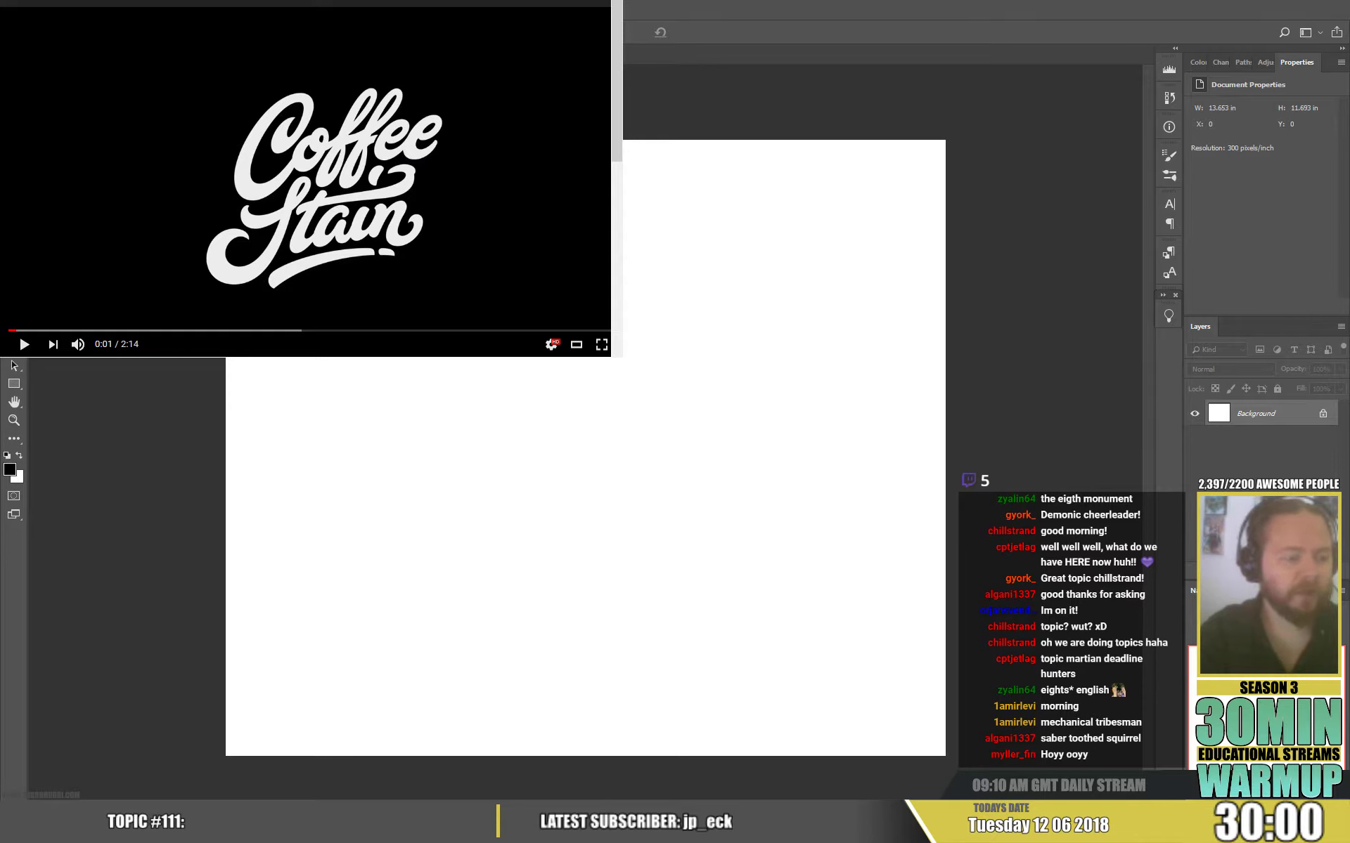
click(24, 344)
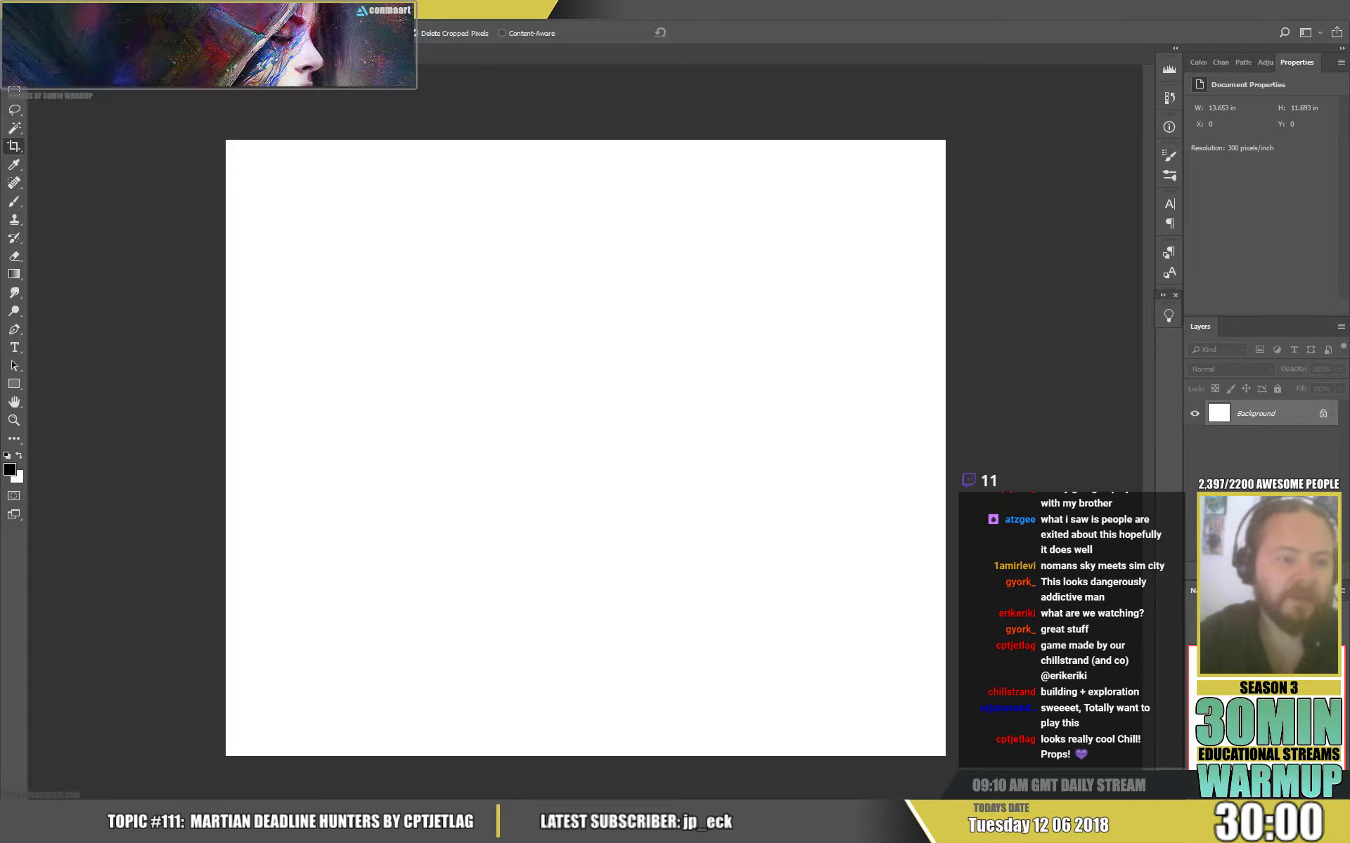
Rough in the character's head and small torso with broad grey strokes using the sketcher brush at 177 px.
click(1026, 383)
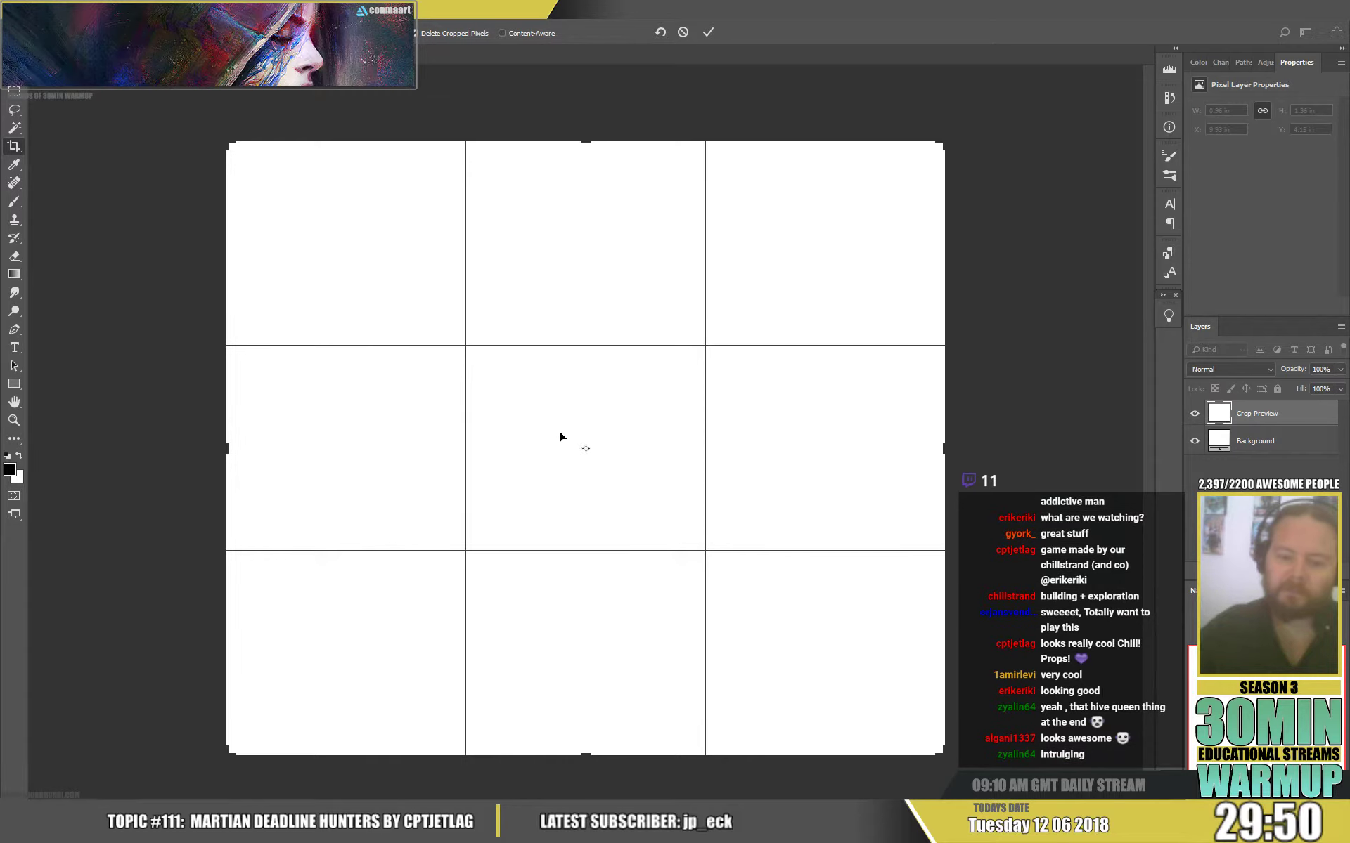
key(Return)
key(b)
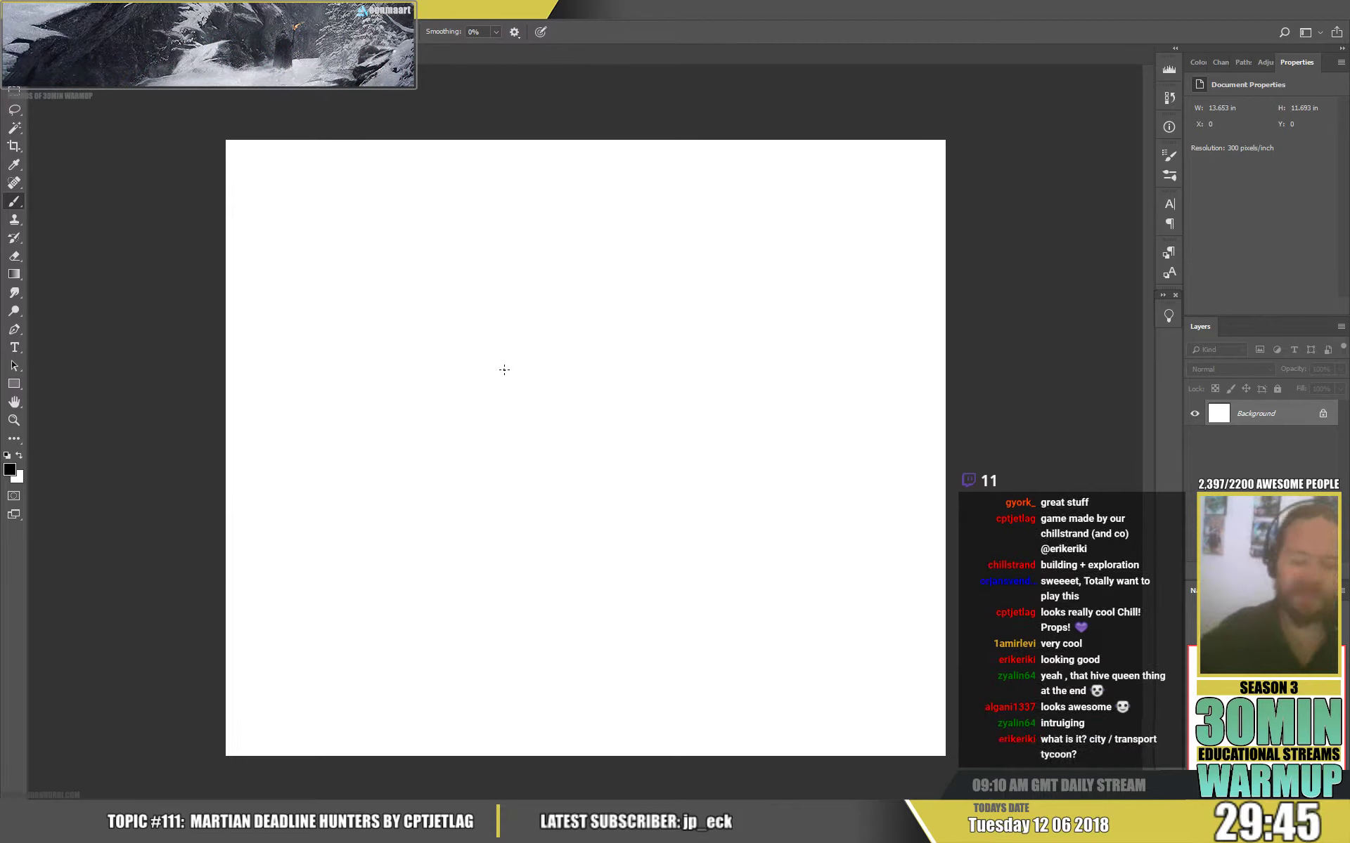
right_click(542, 404)
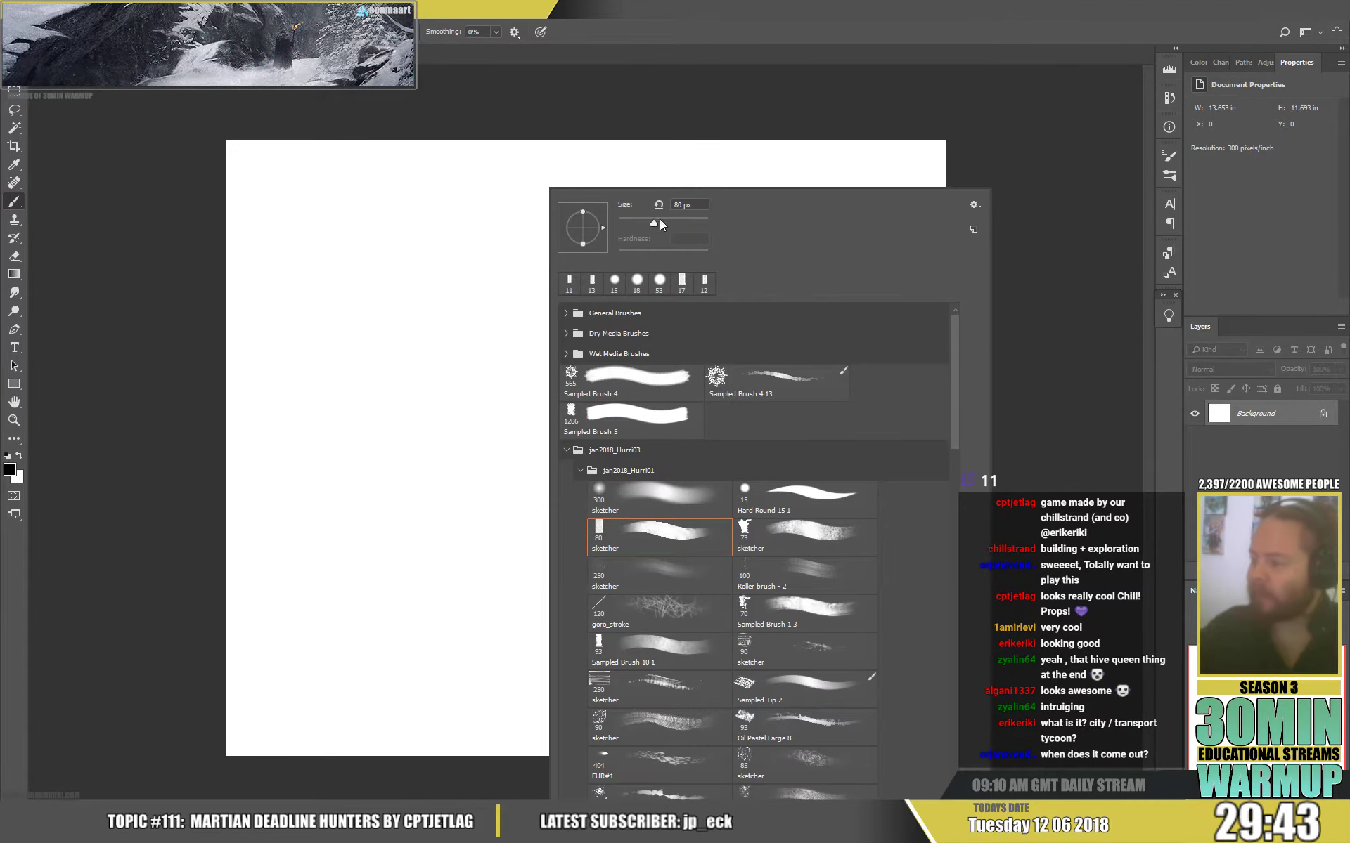
mouse_move(433, 266)
mouse_down()
mouse_move(428, 212)
mouse_move(606, 263)
mouse_move(393, 301)
mouse_move(461, 367)
mouse_move(541, 203)
mouse_move(597, 364)
mouse_move(440, 390)
mouse_move(493, 443)
mouse_move(415, 343)
mouse_move(508, 478)
mouse_move(395, 375)
mouse_move(473, 524)
mouse_up()
mouse_move(645, 416)
mouse_down()
mouse_move(669, 452)
mouse_move(650, 519)
mouse_up()
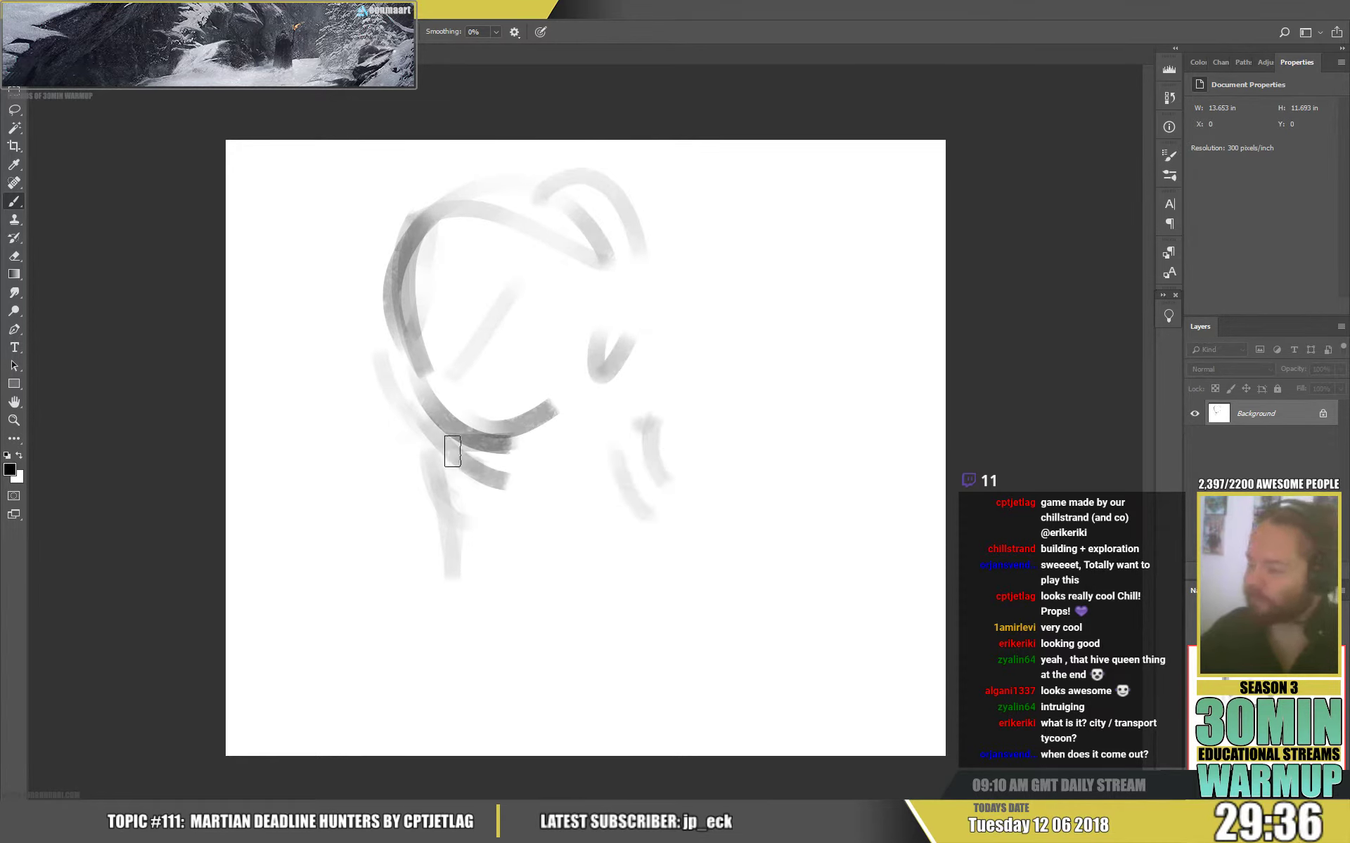
mouse_move(496, 553)
mouse_down()
mouse_move(423, 599)
mouse_move(449, 626)
mouse_move(434, 548)
mouse_move(390, 621)
mouse_move(429, 602)
mouse_move(443, 641)
mouse_up()
mouse_move(578, 573)
mouse_down()
mouse_move(638, 610)
mouse_move(635, 659)
mouse_move(533, 549)
mouse_move(501, 561)
mouse_move(547, 535)
mouse_up()
Sketch a large round helmet around the head and add loose marks for the face inside it.
drag(542, 169, 458, 401)
mouse_move(355, 193)
mouse_down()
mouse_move(440, 419)
mouse_move(372, 358)
mouse_up()
mouse_move(594, 418)
mouse_down()
mouse_move(663, 331)
mouse_move(413, 383)
mouse_move(560, 404)
mouse_up()
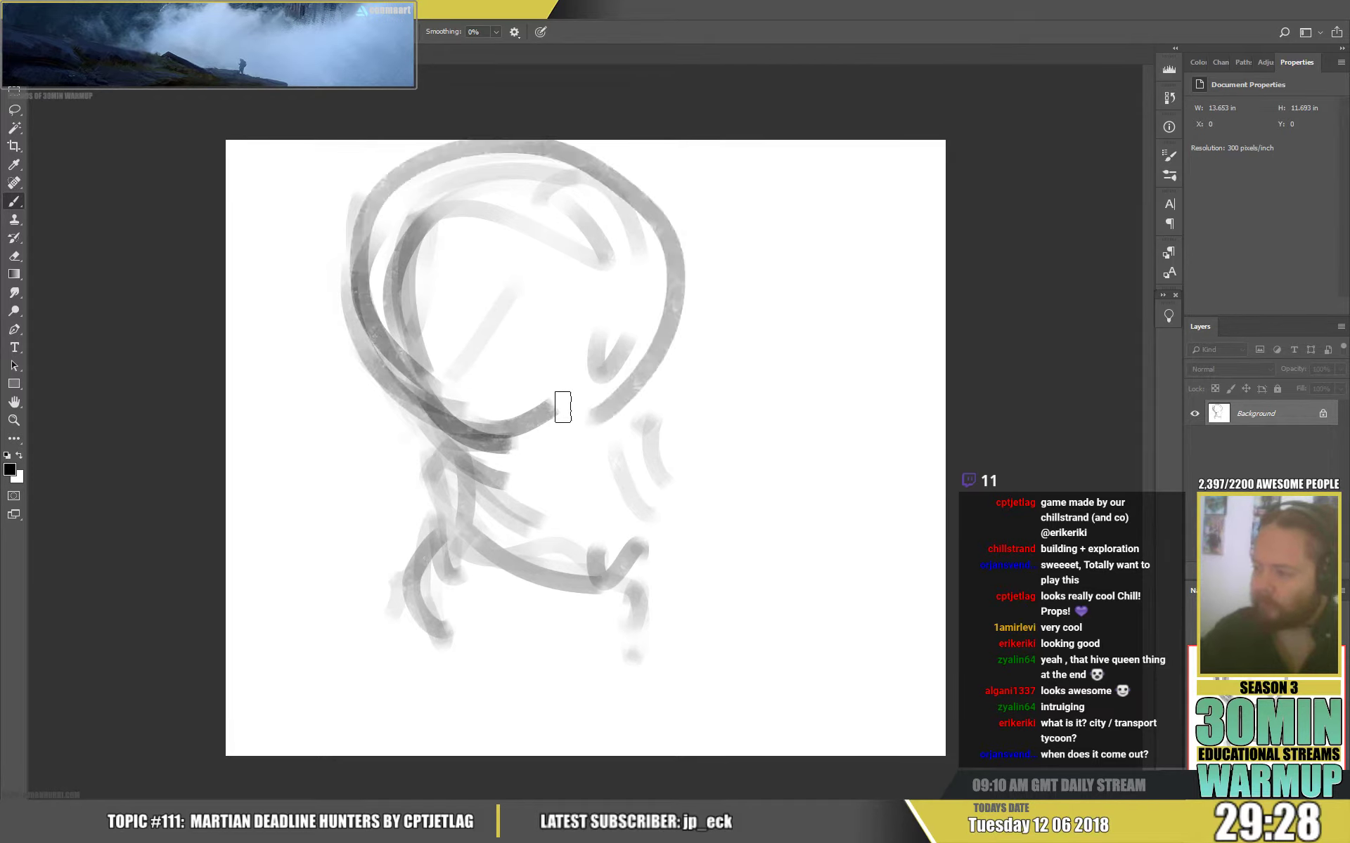
drag(397, 242, 561, 191)
mouse_move(521, 166)
mouse_down()
mouse_move(408, 327)
mouse_move(497, 396)
mouse_move(583, 377)
mouse_move(535, 371)
mouse_move(596, 396)
mouse_move(532, 399)
mouse_move(521, 385)
mouse_move(550, 380)
mouse_move(555, 355)
mouse_move(525, 352)
mouse_move(601, 349)
mouse_up()
Rough in the bulky arm on the left, the outstretched hand on the right and the start of the right leg.
drag(473, 452, 425, 499)
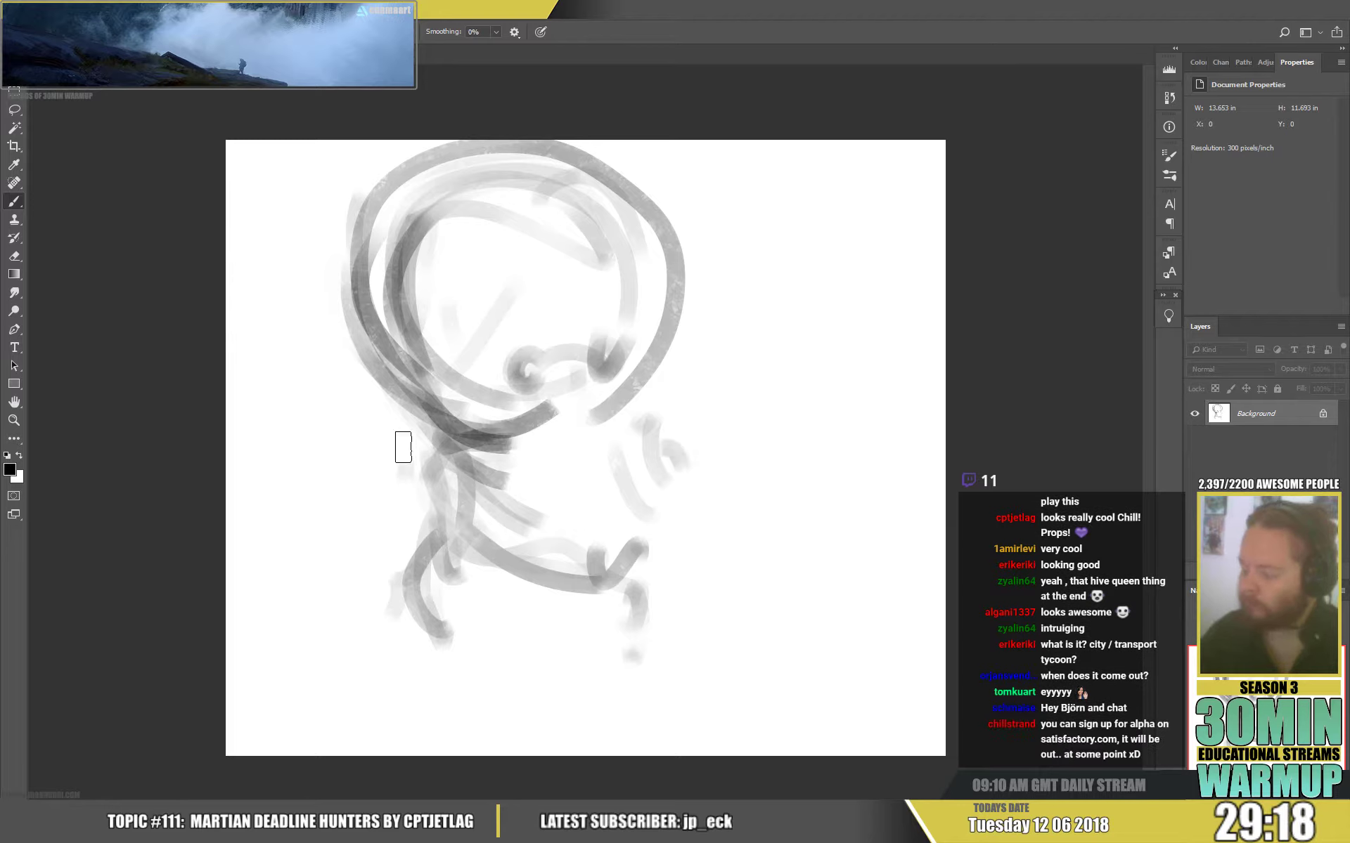
mouse_move(400, 446)
mouse_down()
mouse_move(384, 405)
mouse_move(424, 532)
mouse_move(402, 500)
mouse_move(401, 538)
mouse_move(400, 488)
mouse_move(466, 490)
mouse_move(396, 582)
mouse_move(322, 543)
mouse_move(467, 590)
mouse_move(448, 595)
mouse_move(319, 497)
mouse_move(335, 442)
mouse_move(324, 564)
mouse_move(421, 599)
mouse_move(485, 551)
mouse_move(456, 620)
mouse_move(379, 614)
mouse_move(359, 439)
mouse_move(377, 469)
mouse_up()
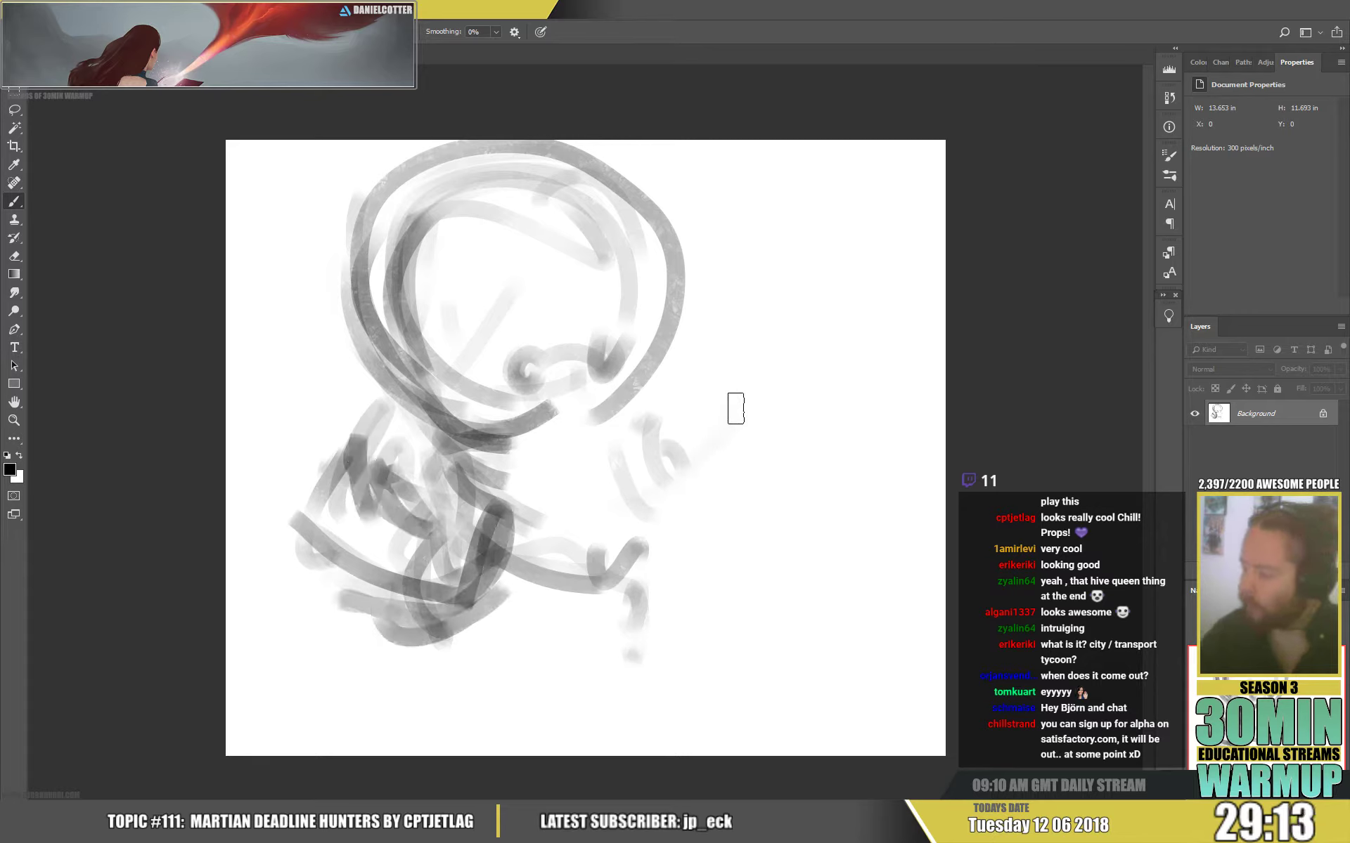
mouse_move(731, 407)
mouse_down()
mouse_move(750, 485)
mouse_move(762, 478)
mouse_up()
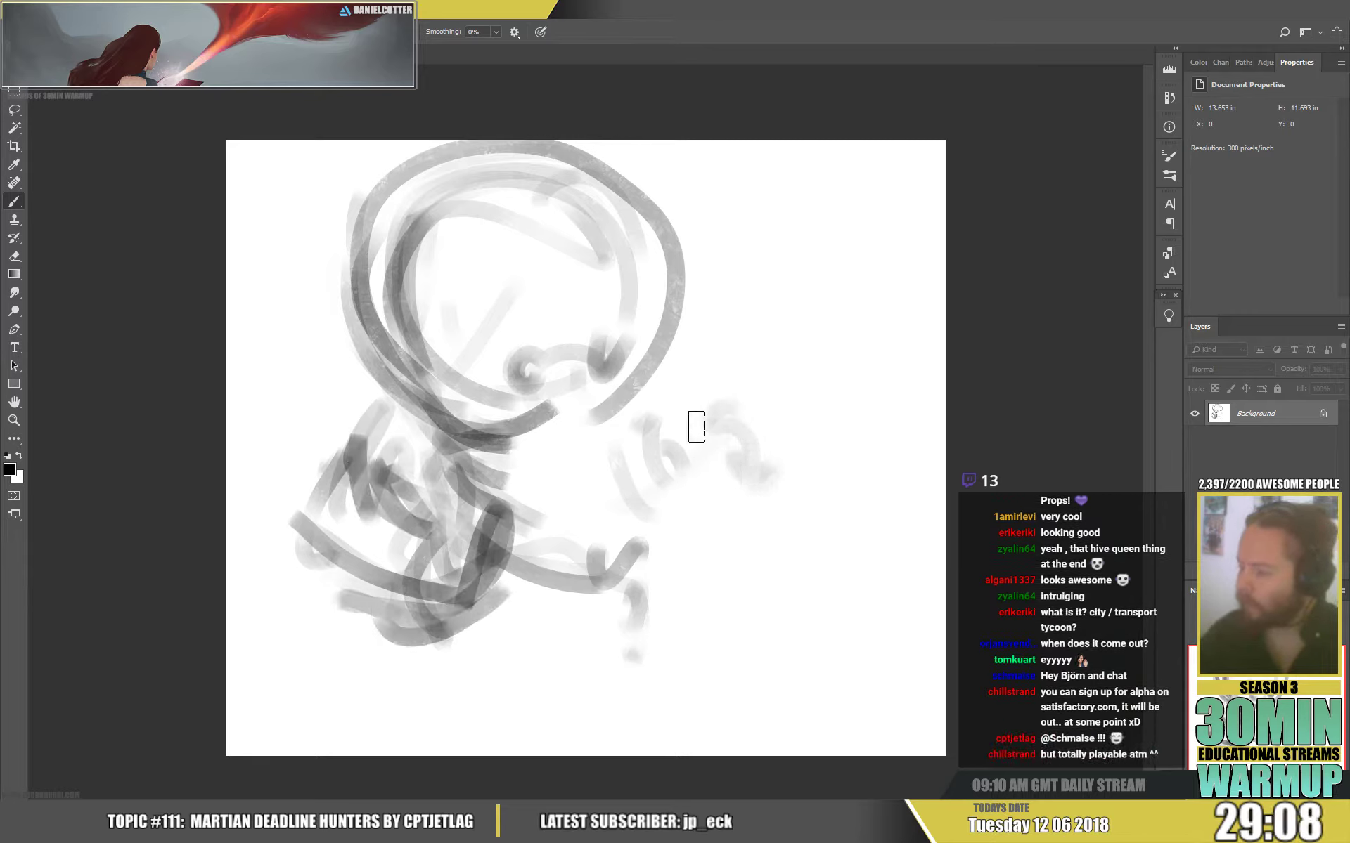
mouse_move(696, 427)
mouse_down()
mouse_move(785, 364)
mouse_move(731, 415)
mouse_move(798, 442)
mouse_up()
click(703, 423)
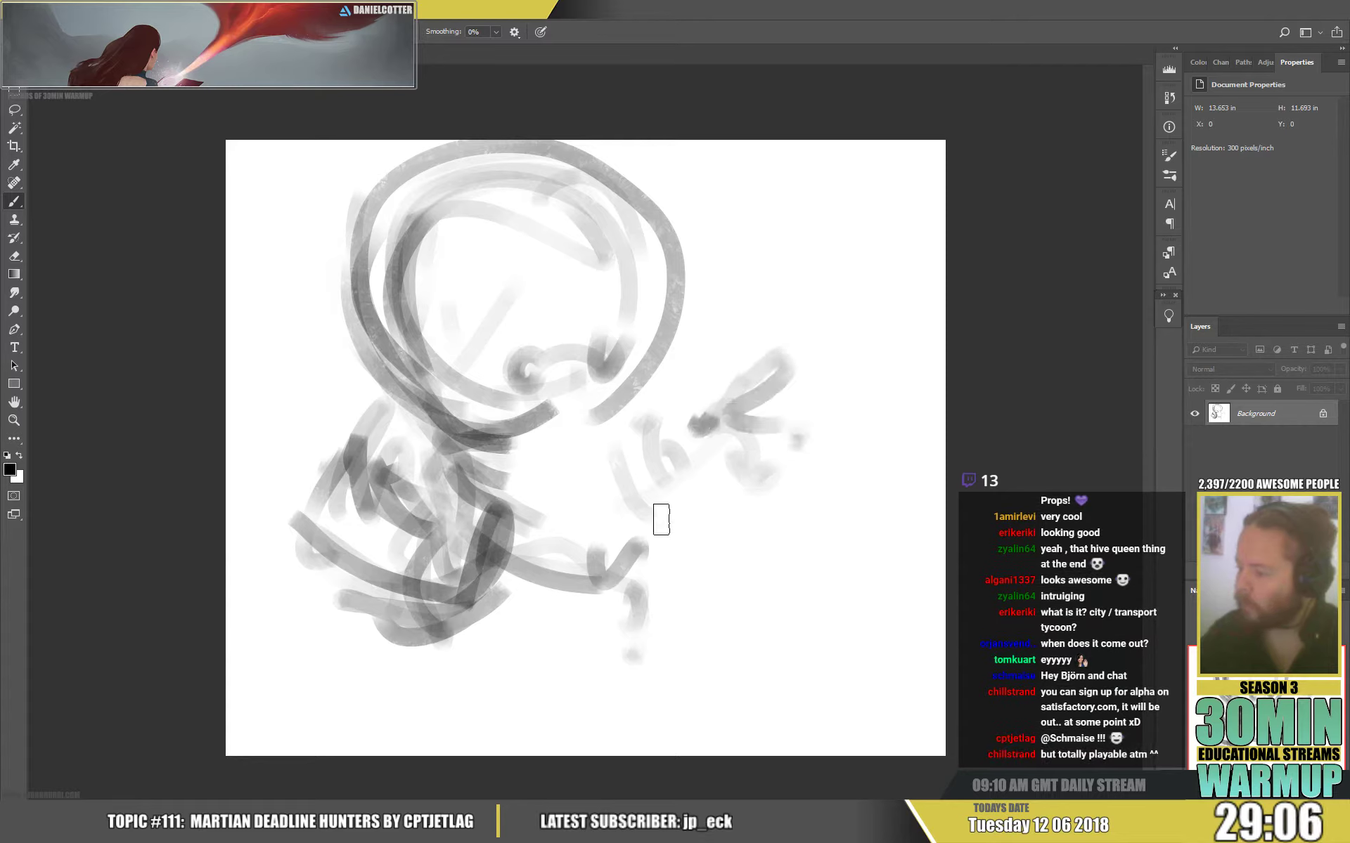
mouse_move(609, 578)
mouse_down()
mouse_move(710, 641)
mouse_move(726, 592)
mouse_up()
drag(501, 610, 502, 650)
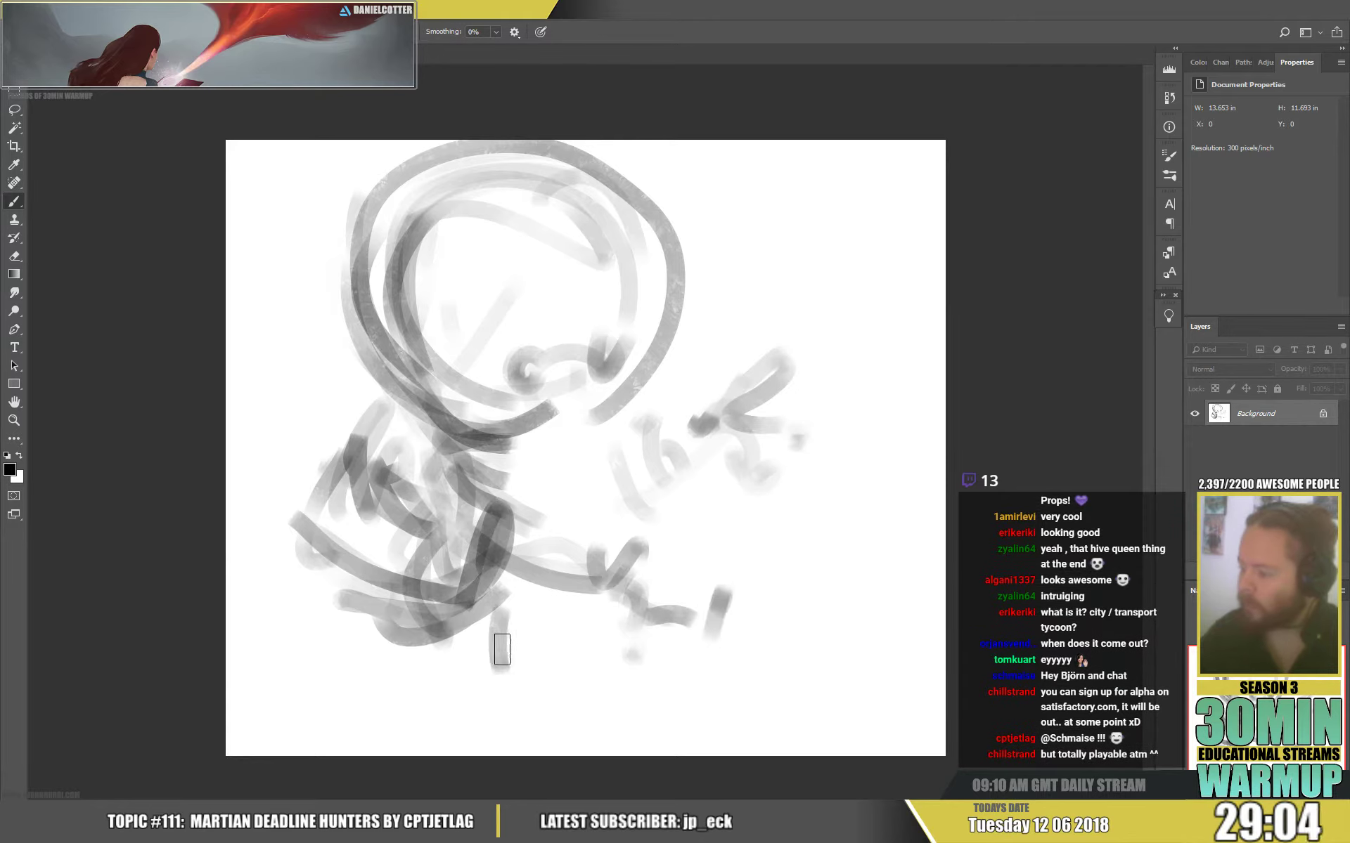
mouse_move(492, 599)
mouse_down()
mouse_move(689, 662)
mouse_move(667, 685)
mouse_up()
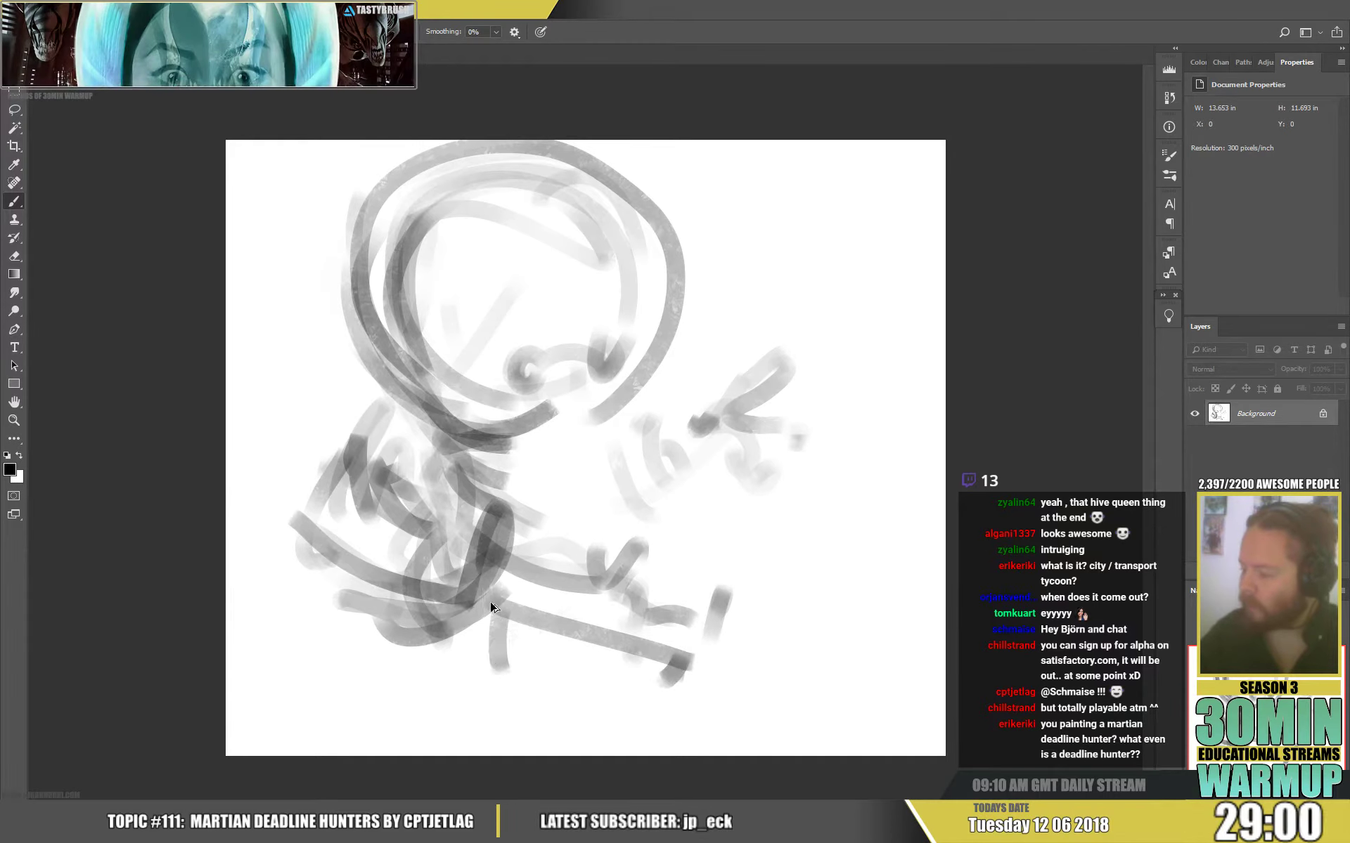
key(ctrl+alt+z)
key(ctrl+alt+z)
key(ctrl+alt+z)
Rough in the bent lower leg, the extended right leg with its foot, and marks at the canvas's left edge.
mouse_move(524, 607)
mouse_down()
mouse_move(482, 686)
mouse_move(432, 676)
mouse_up()
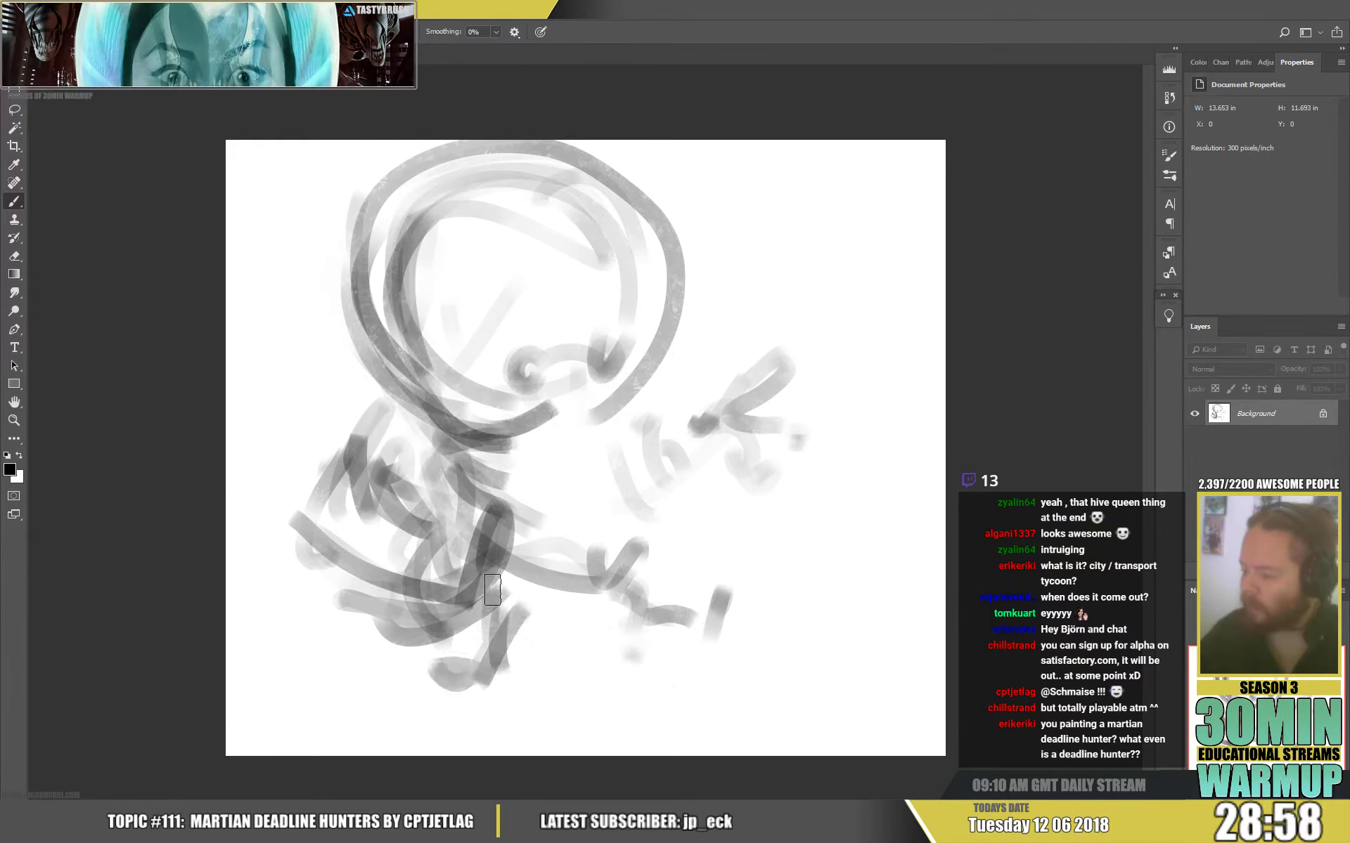
mouse_move(618, 583)
mouse_down()
mouse_move(666, 639)
mouse_move(752, 658)
mouse_up()
click(397, 671)
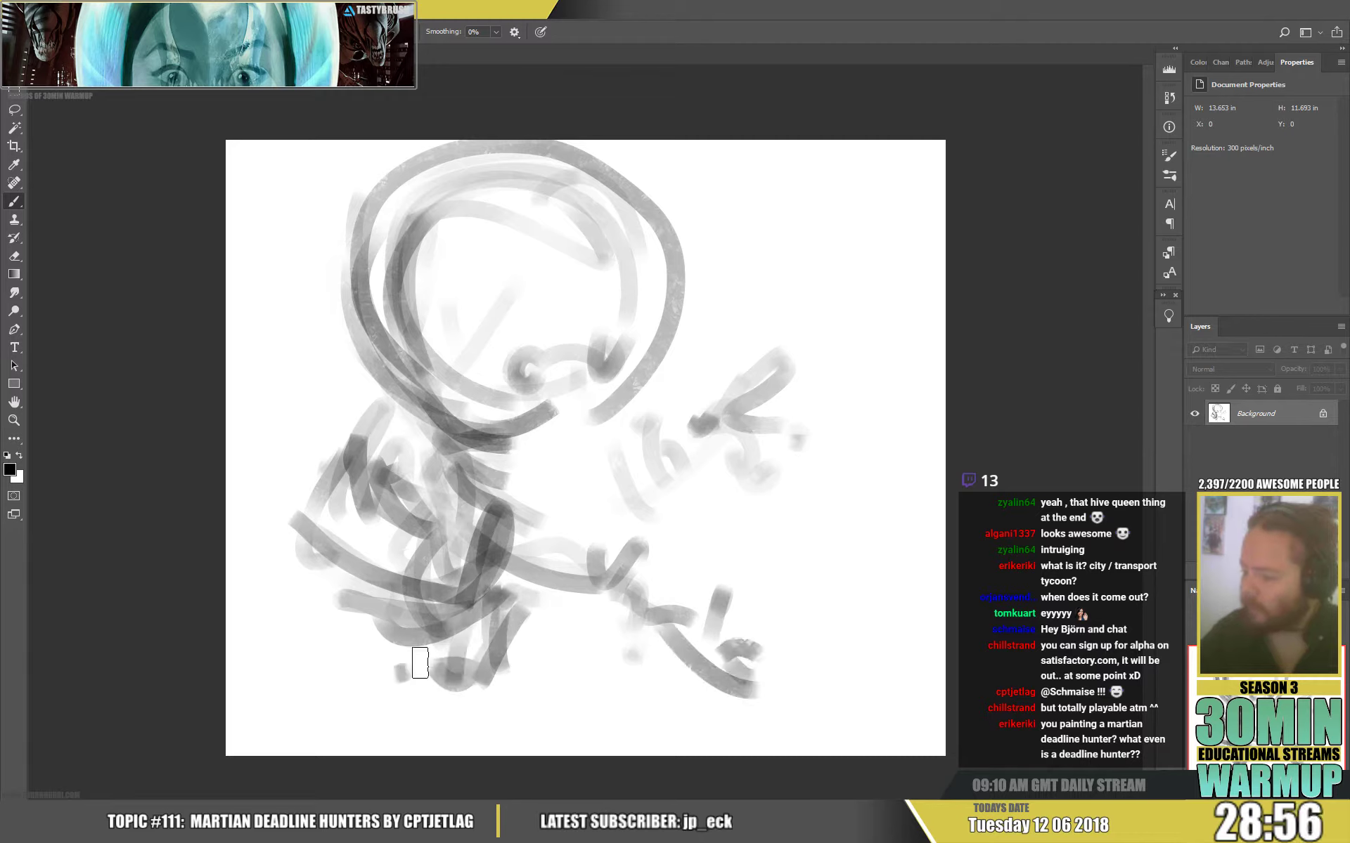
drag(268, 447, 293, 495)
drag(258, 562, 230, 589)
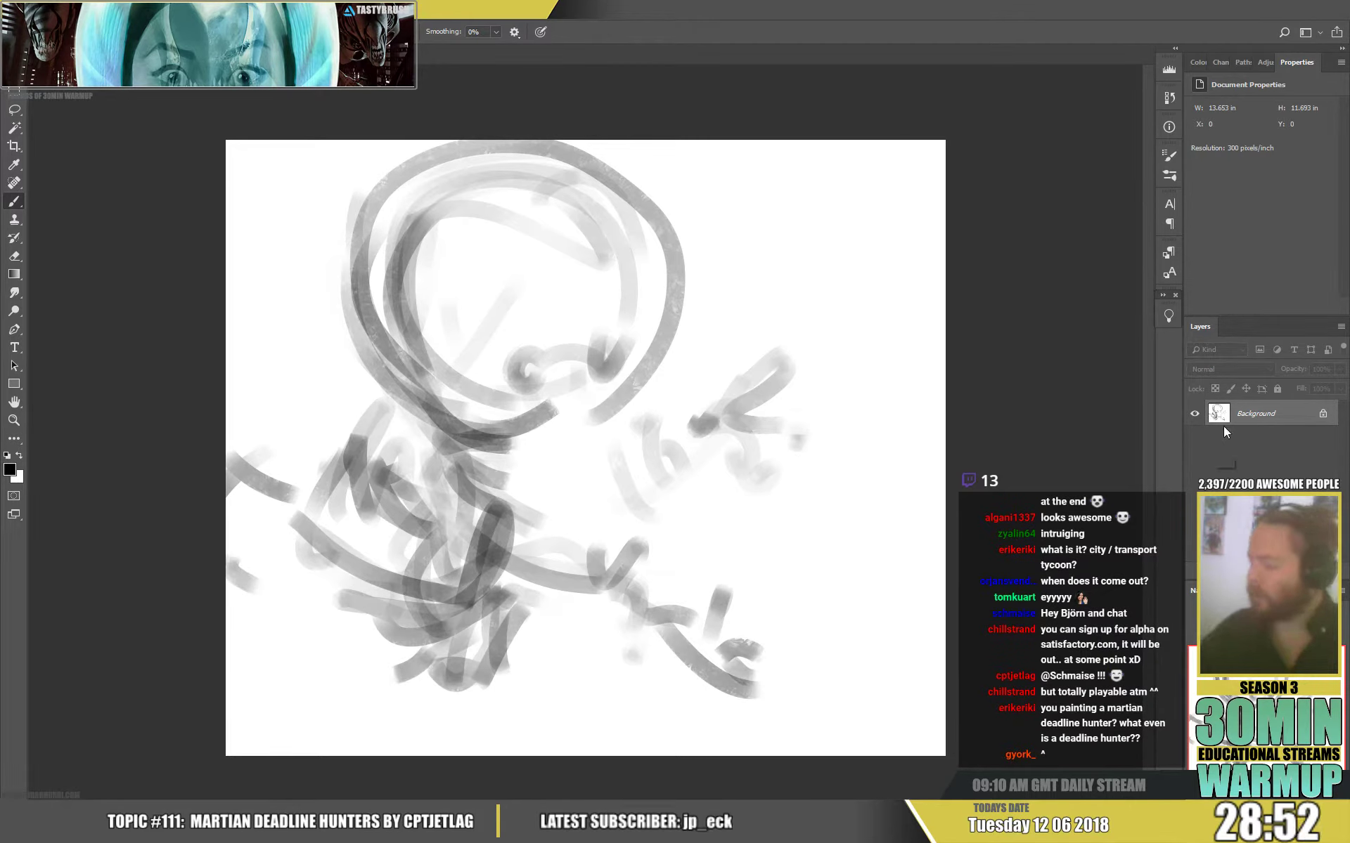
Duplicate the sketch onto a new layer, scale the copy down slightly and reposition it within the canvas.
key(ctrl+j)
key(ctrl+t)
drag(944, 141, 908, 184)
drag(846, 265, 879, 286)
key(Return)
key(b)
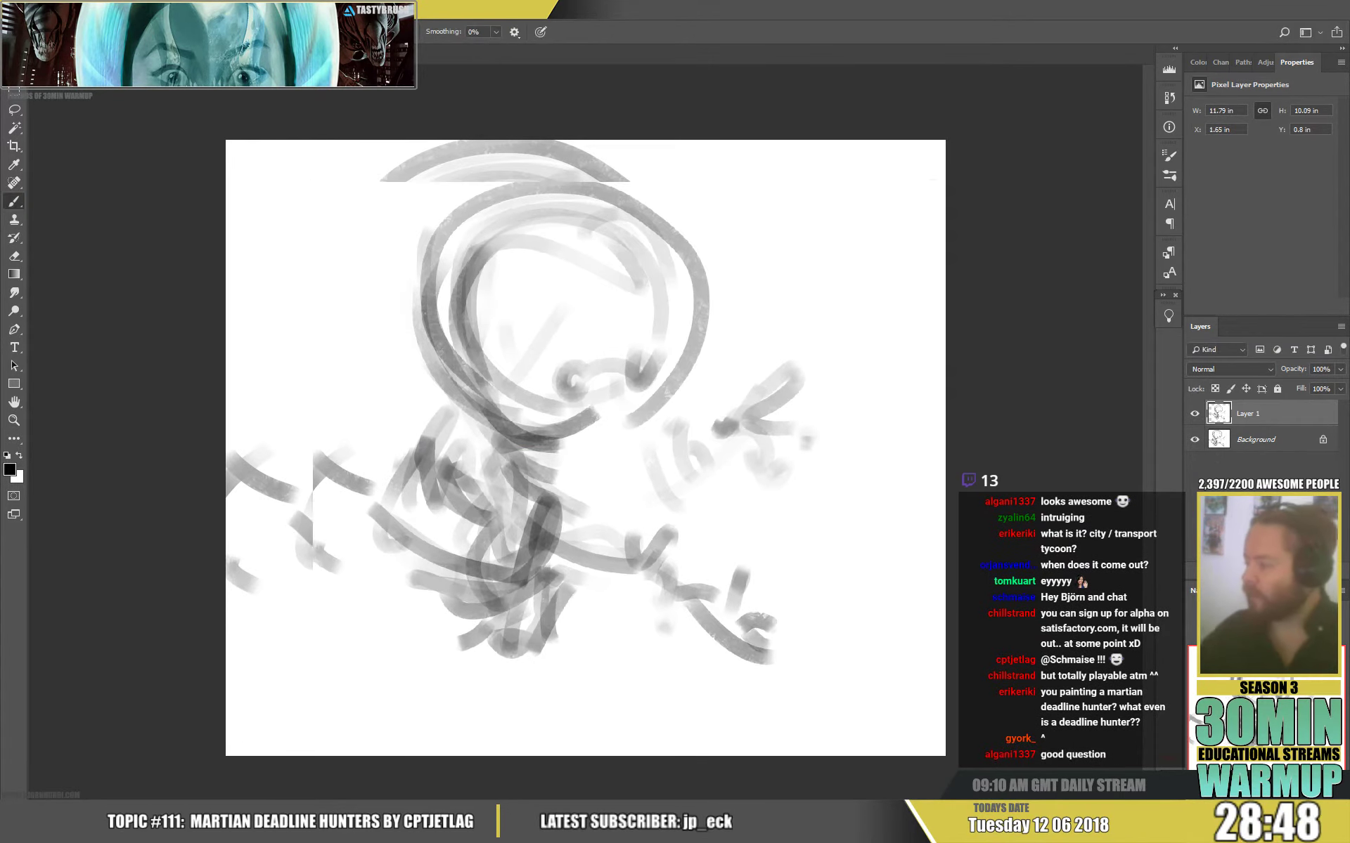
Fill the Background layer with white to remove the original sketch, and make Layer 1 active again.
click(1237, 439)
key(ctrl+BackSpace)
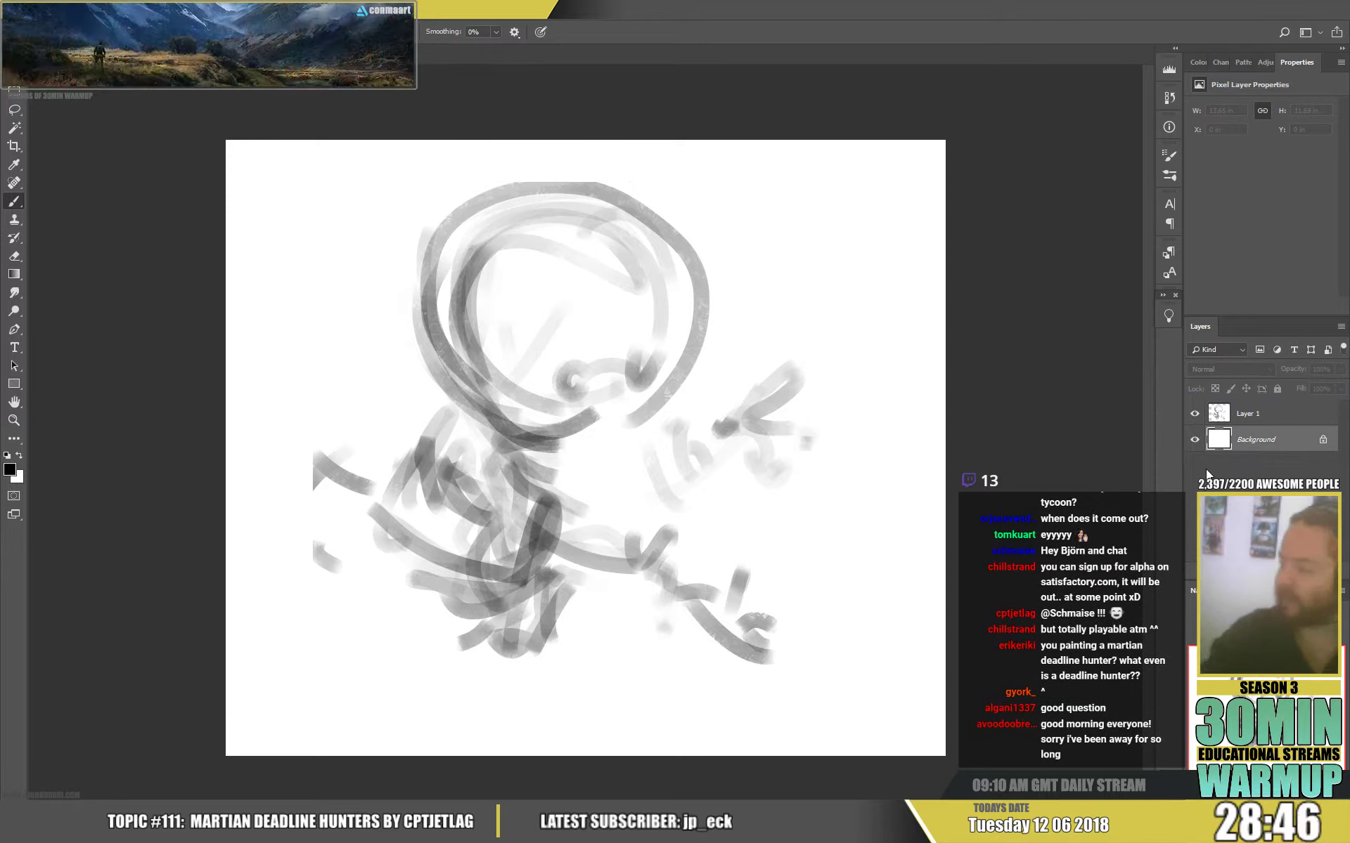
click(1252, 415)
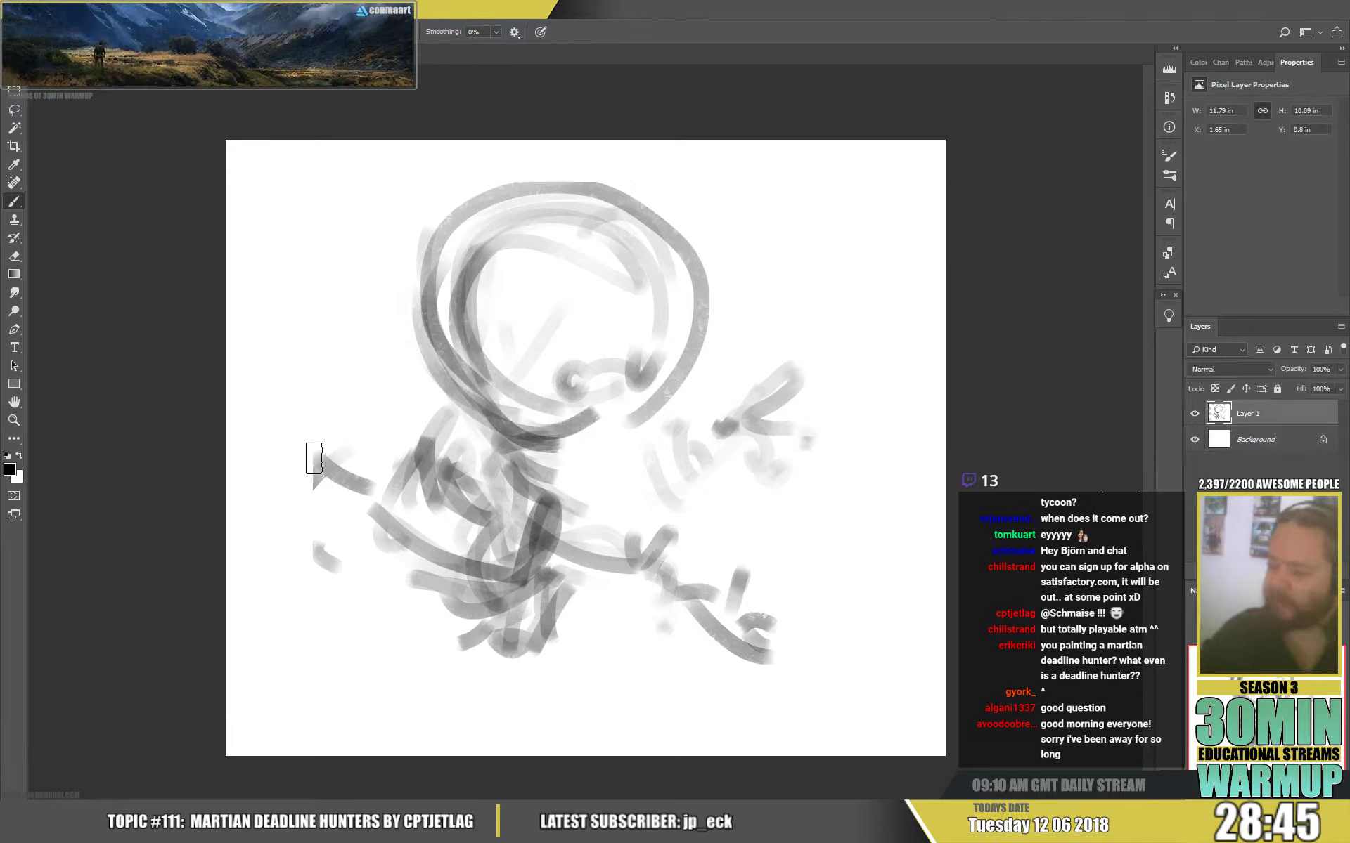
Extend the rough shapes beside the left arm and rework the helmet, face and upper leg on Layer 1.
mouse_move(314, 459)
mouse_down()
mouse_move(275, 527)
mouse_move(317, 551)
mouse_up()
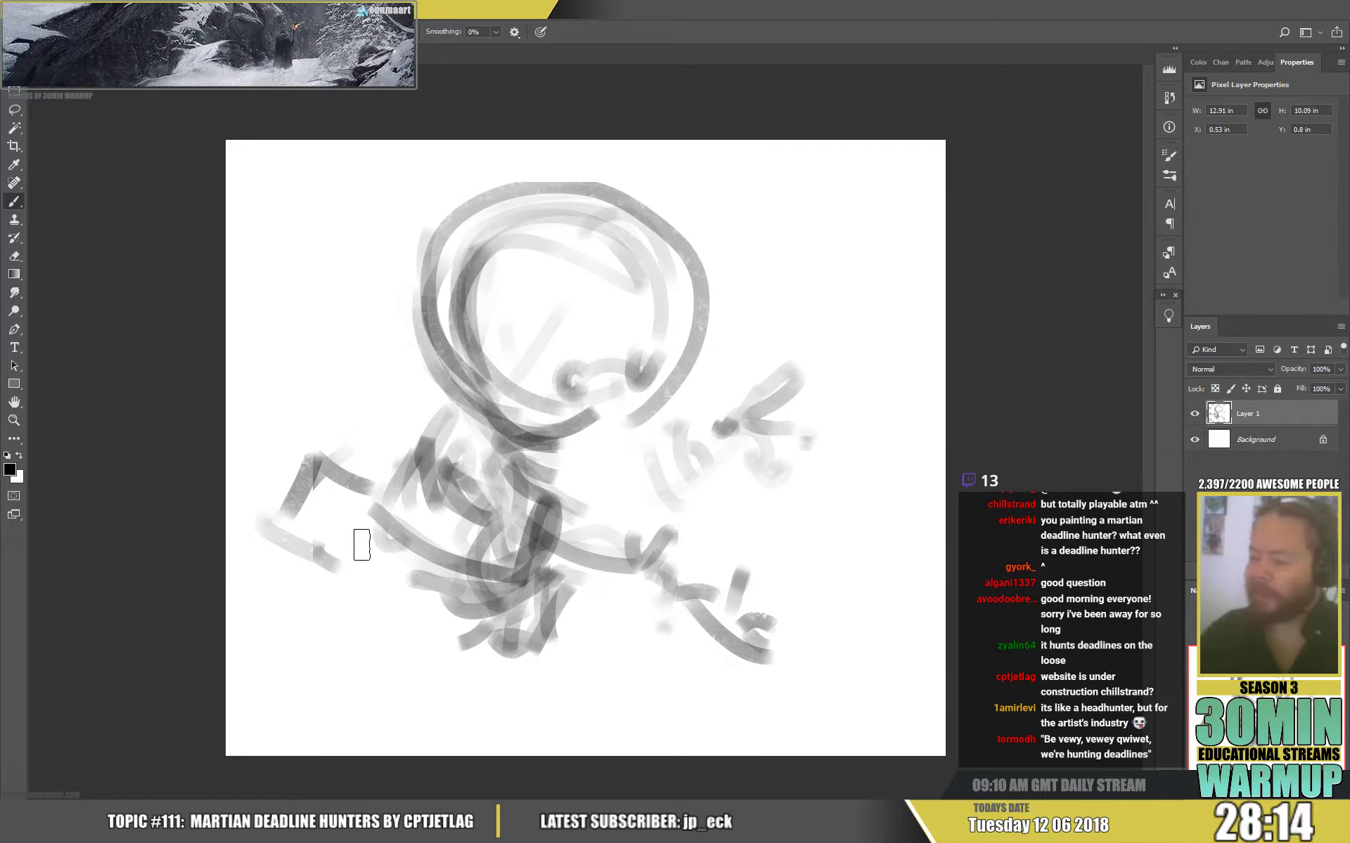
mouse_move(353, 556)
mouse_down()
mouse_move(360, 520)
mouse_move(256, 413)
mouse_move(337, 401)
mouse_move(253, 409)
mouse_move(267, 364)
mouse_move(346, 359)
mouse_up()
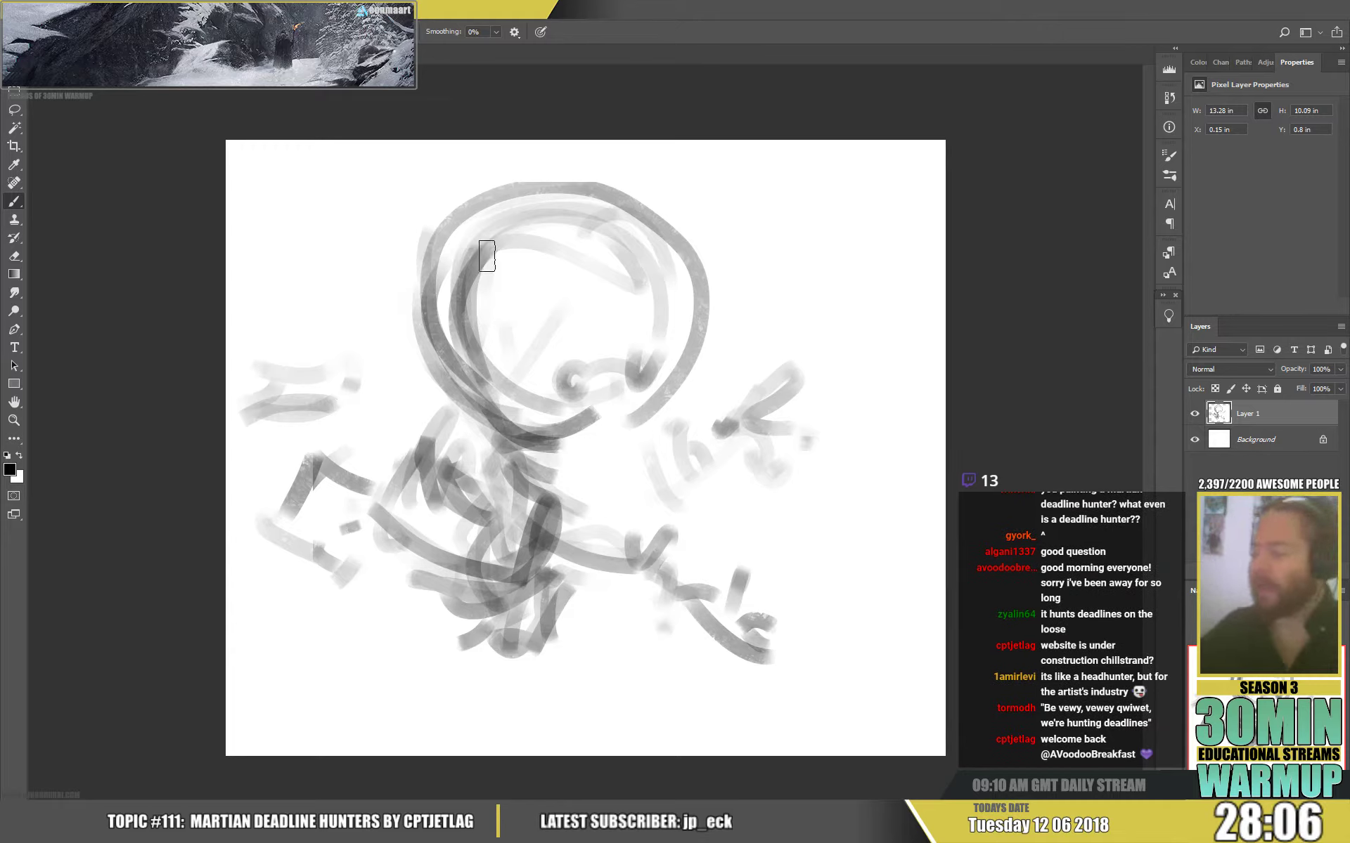
mouse_move(450, 365)
mouse_down()
mouse_move(475, 186)
mouse_move(708, 305)
mouse_move(655, 411)
mouse_move(630, 272)
mouse_up()
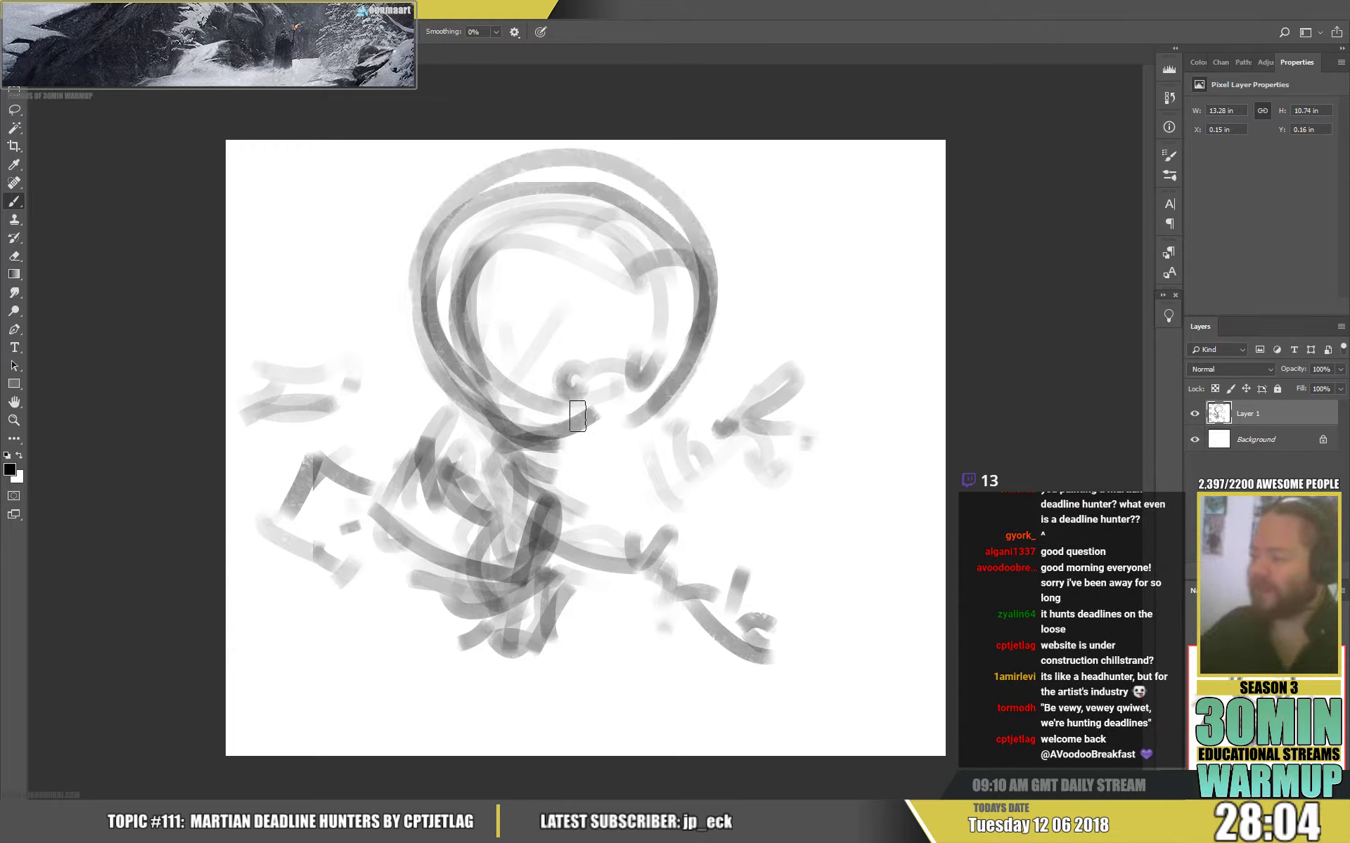
mouse_move(577, 416)
mouse_down()
mouse_move(555, 381)
mouse_move(643, 437)
mouse_move(561, 404)
mouse_move(618, 347)
mouse_up()
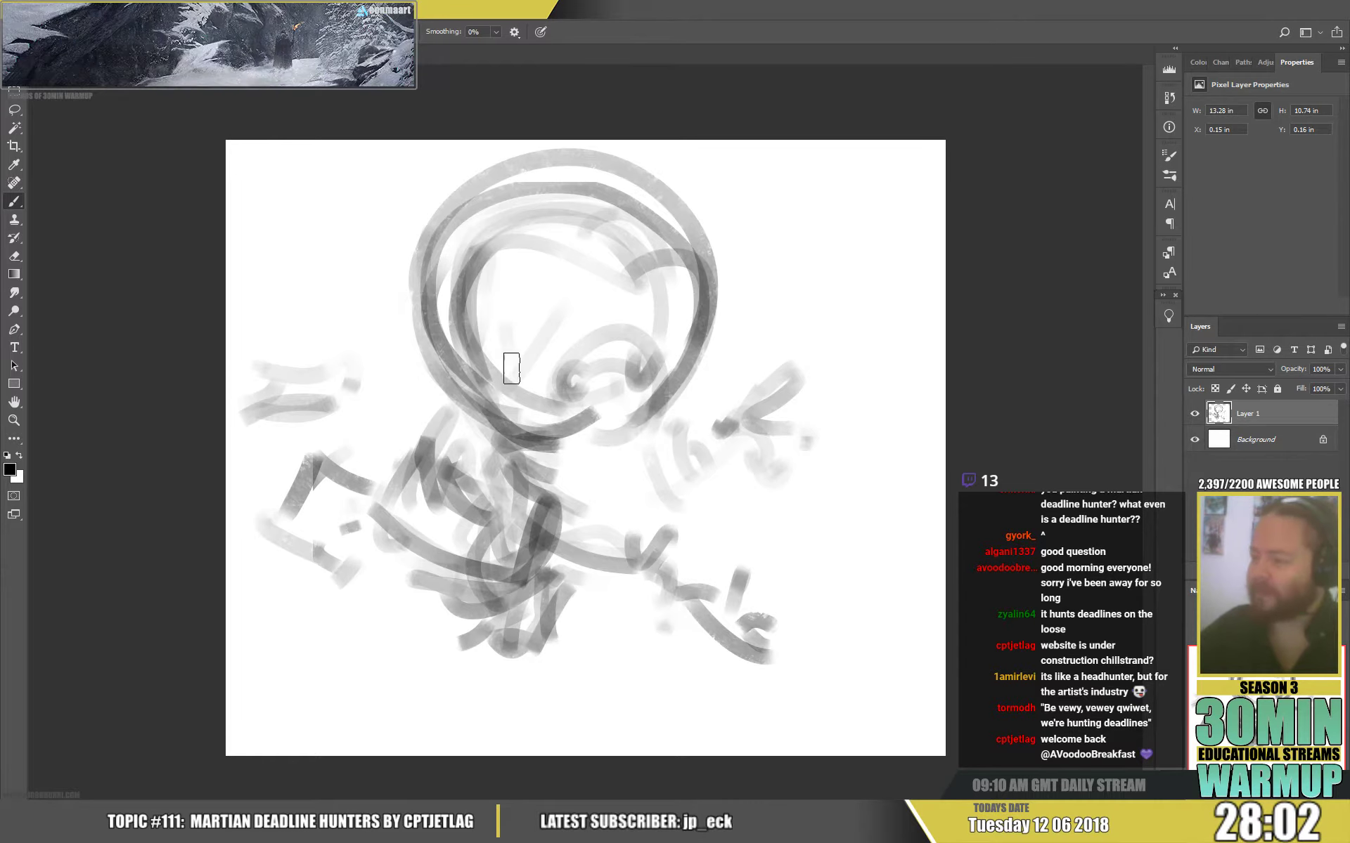
mouse_move(511, 367)
mouse_down()
mouse_move(522, 198)
mouse_move(647, 361)
mouse_up()
drag(527, 338, 534, 393)
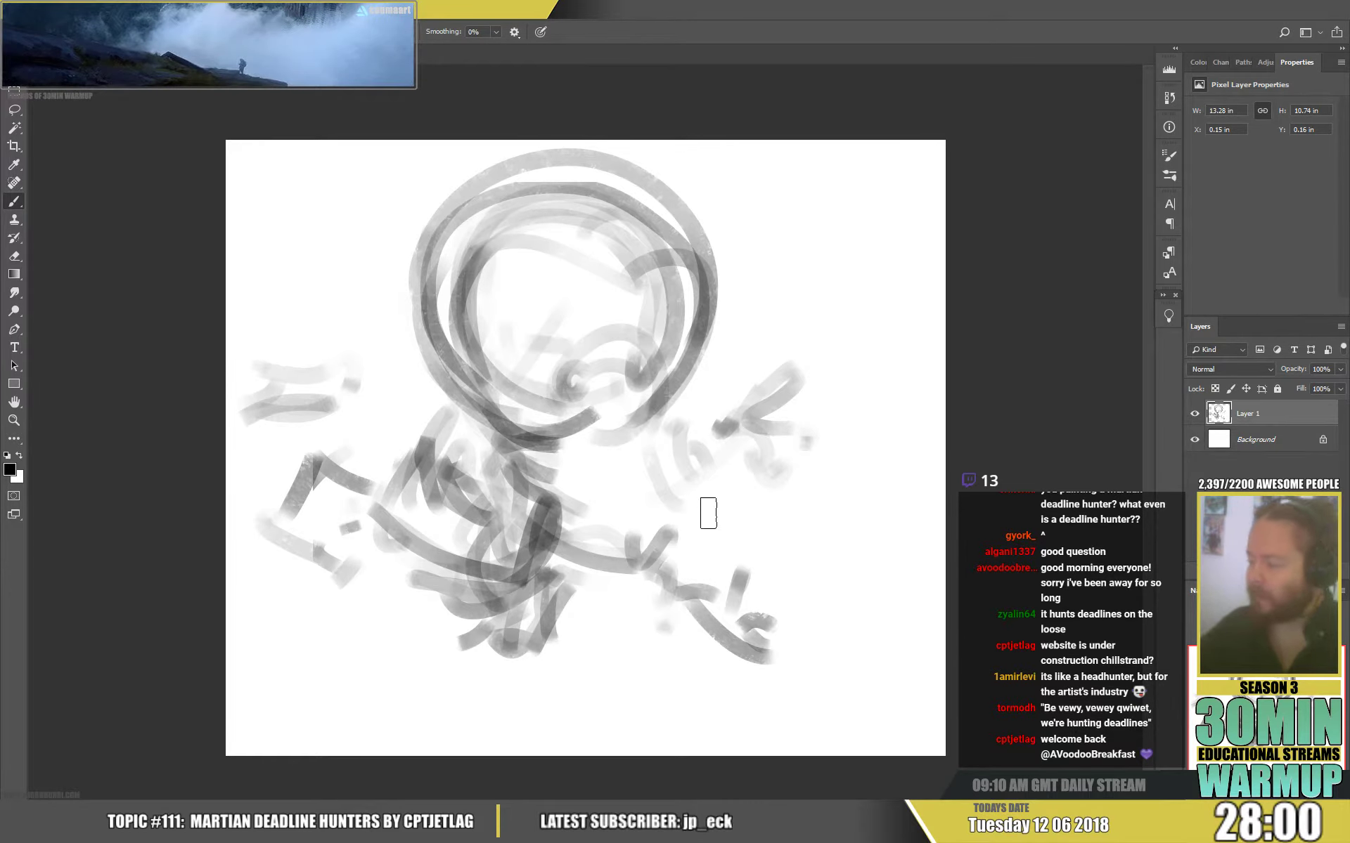
drag(619, 534, 516, 576)
Warp the sketch on Layer 1, bending the lower left inward and pulling the right side outward.
key(ctrl+t)
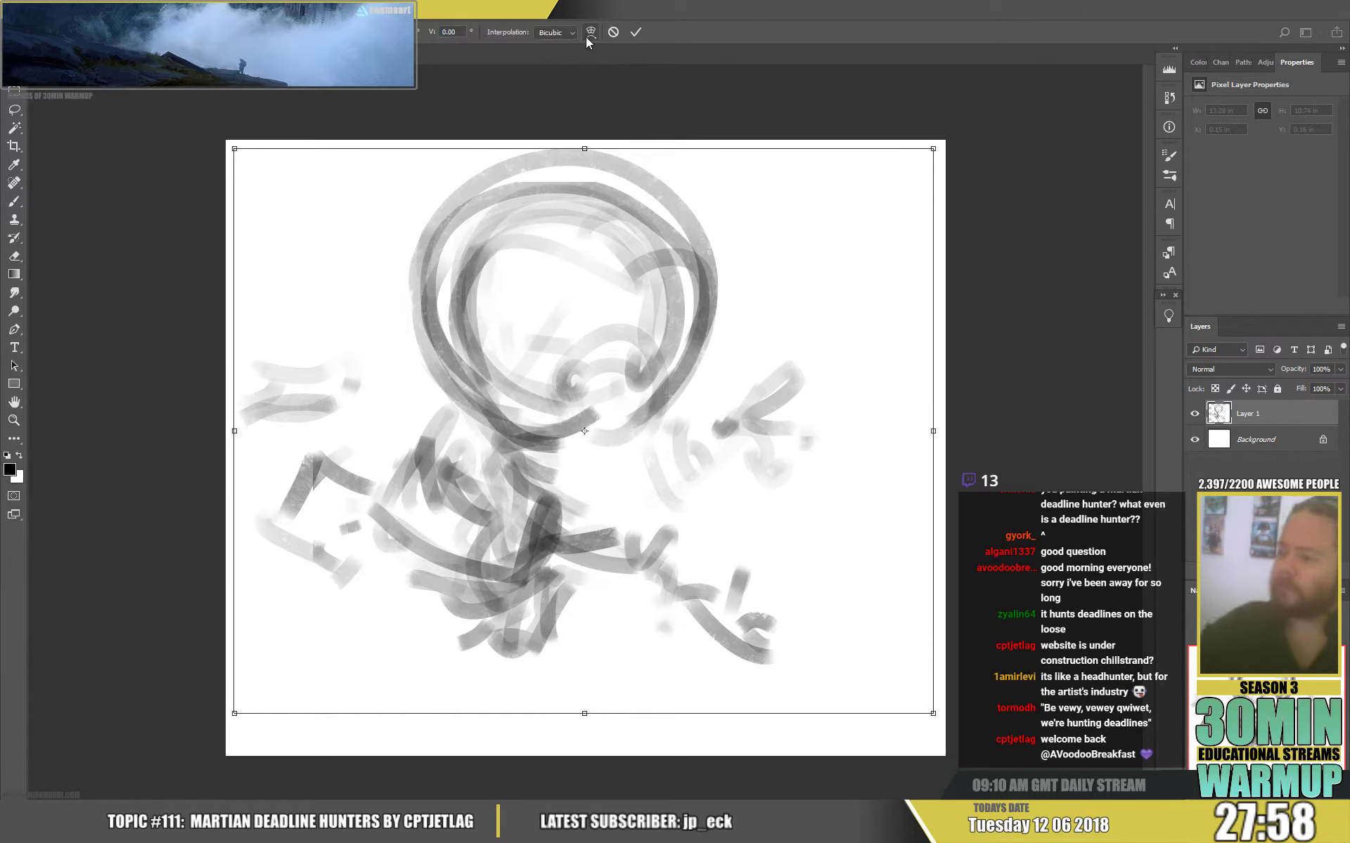
click(590, 32)
drag(340, 669, 334, 676)
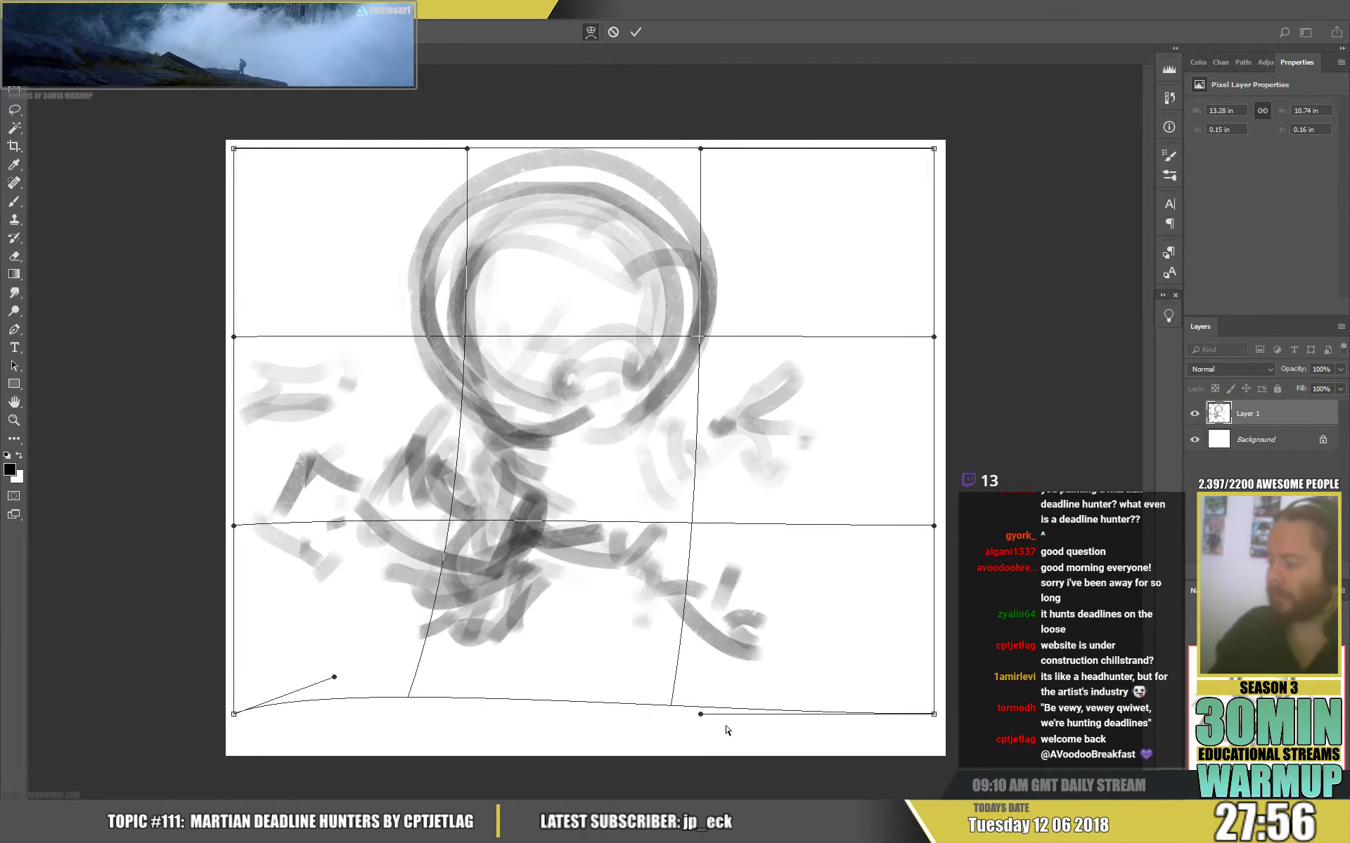
drag(728, 731, 851, 722)
drag(334, 677, 255, 640)
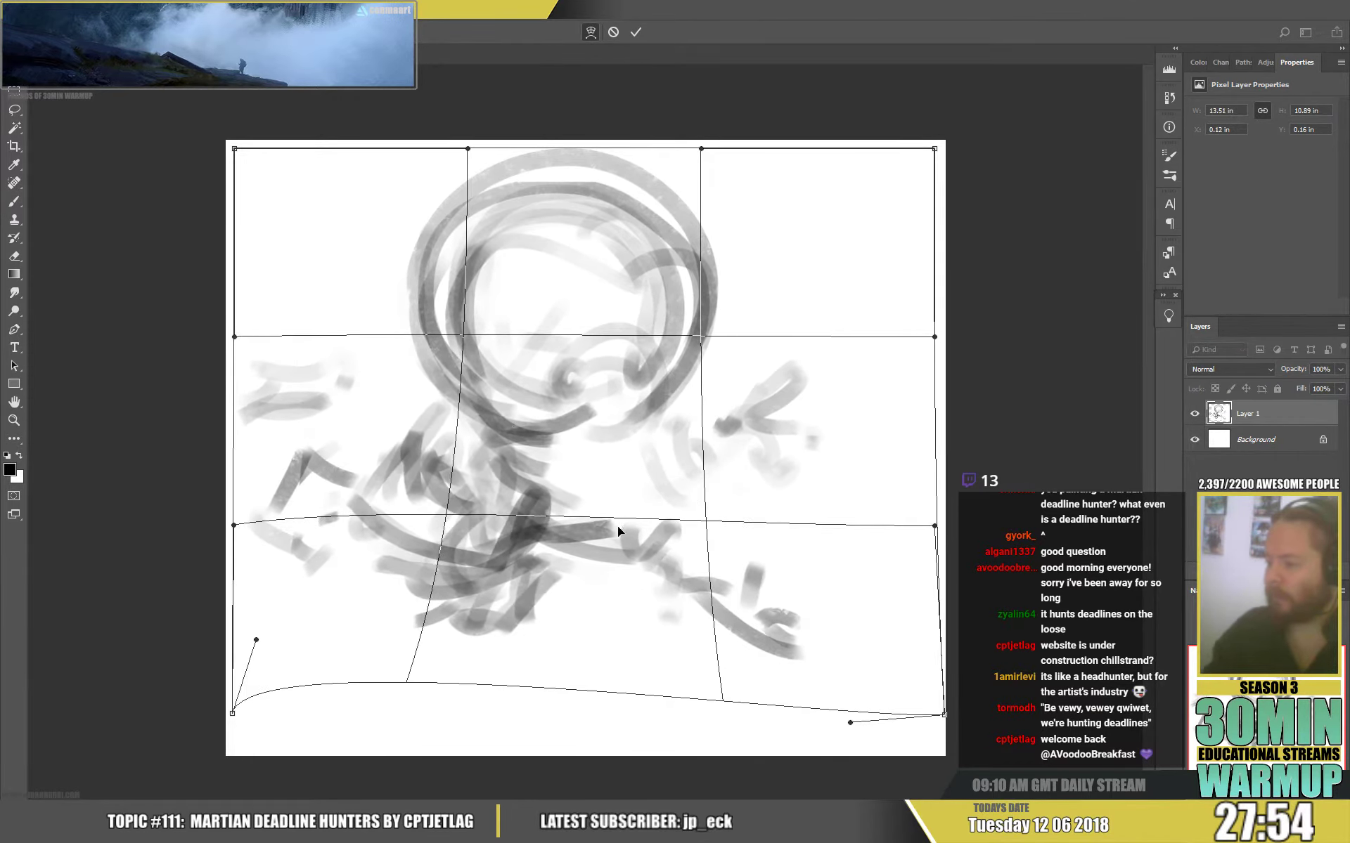
drag(934, 336, 970, 288)
drag(899, 376, 974, 307)
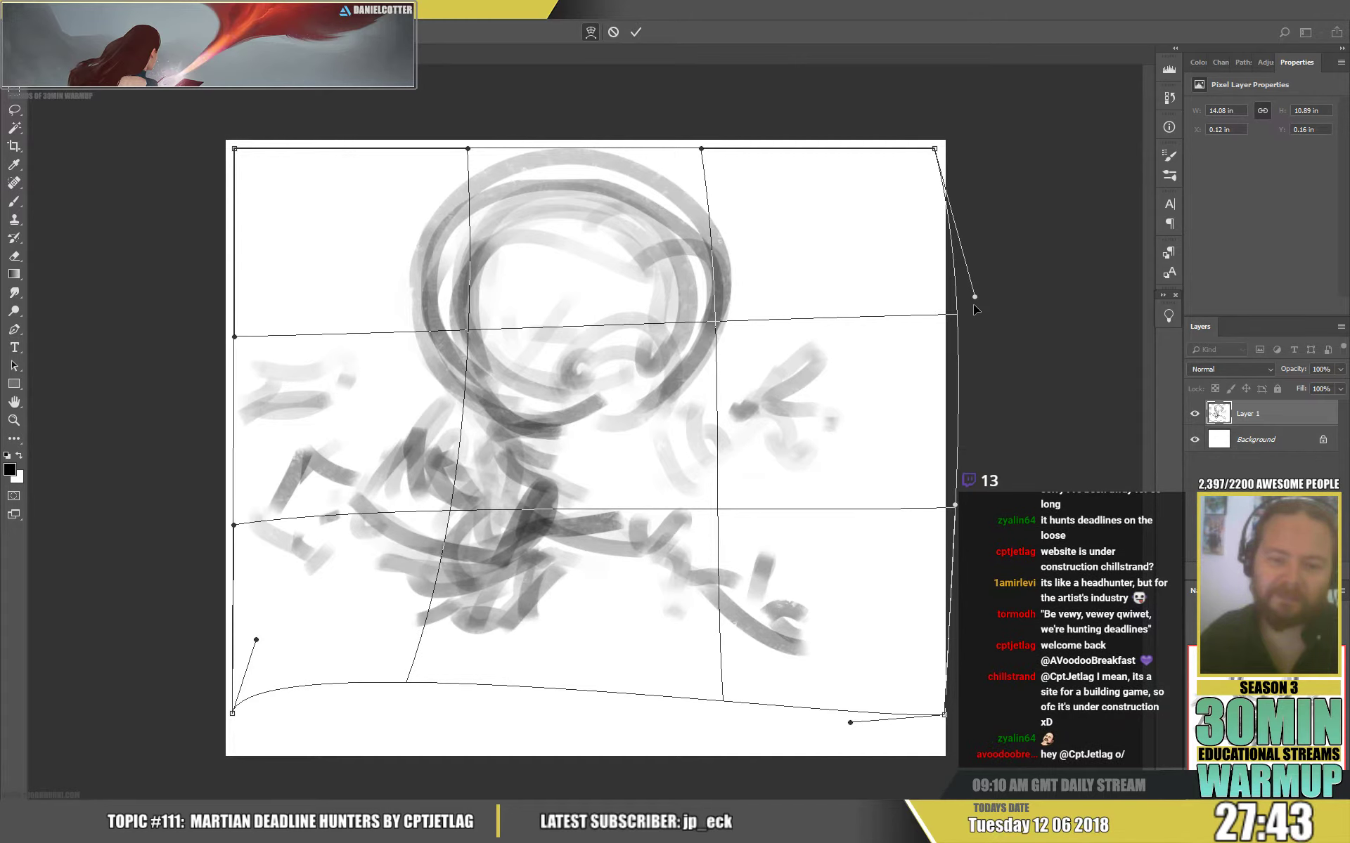
key(Return)
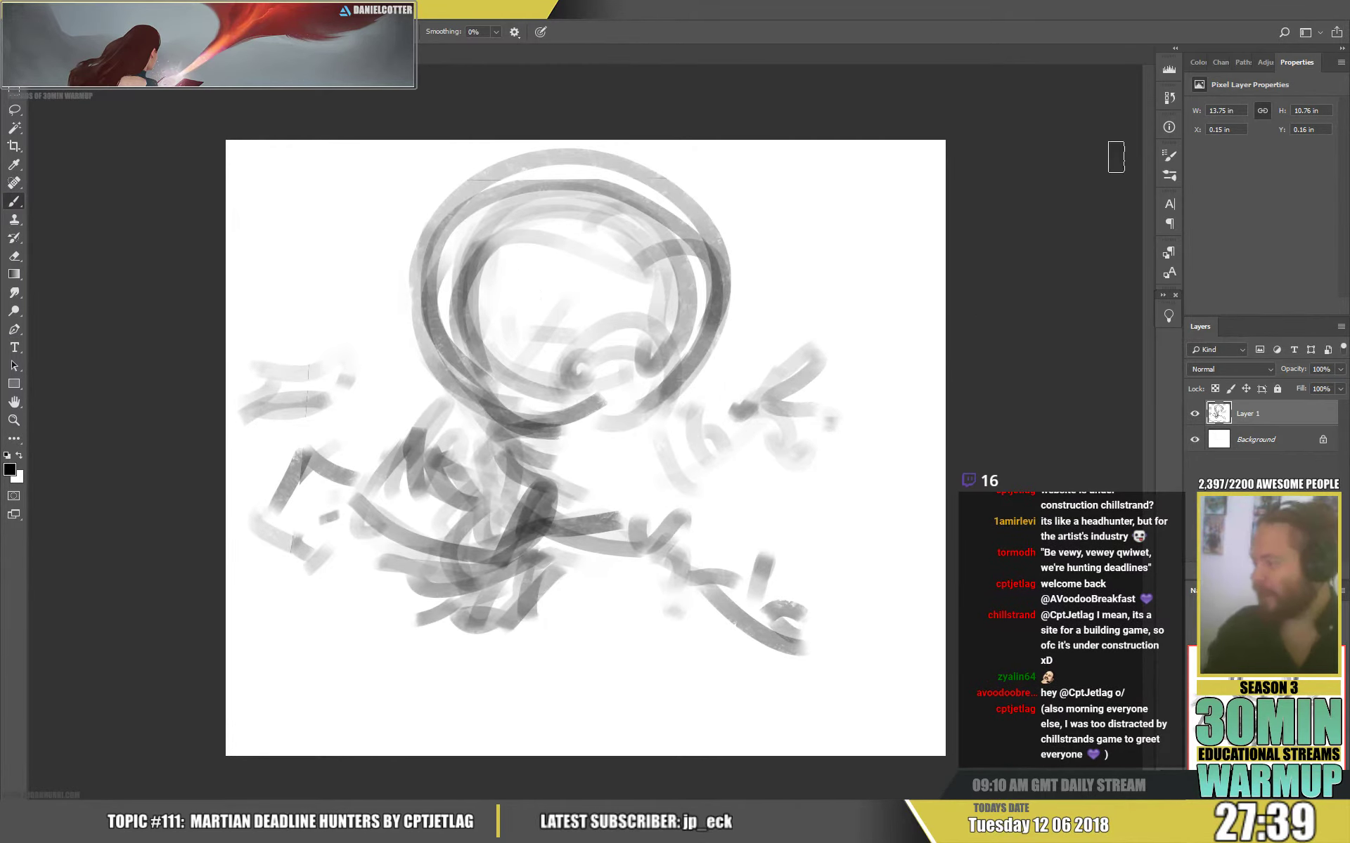
Lower the opacity of Layer 1 to 27%.
click(1341, 369)
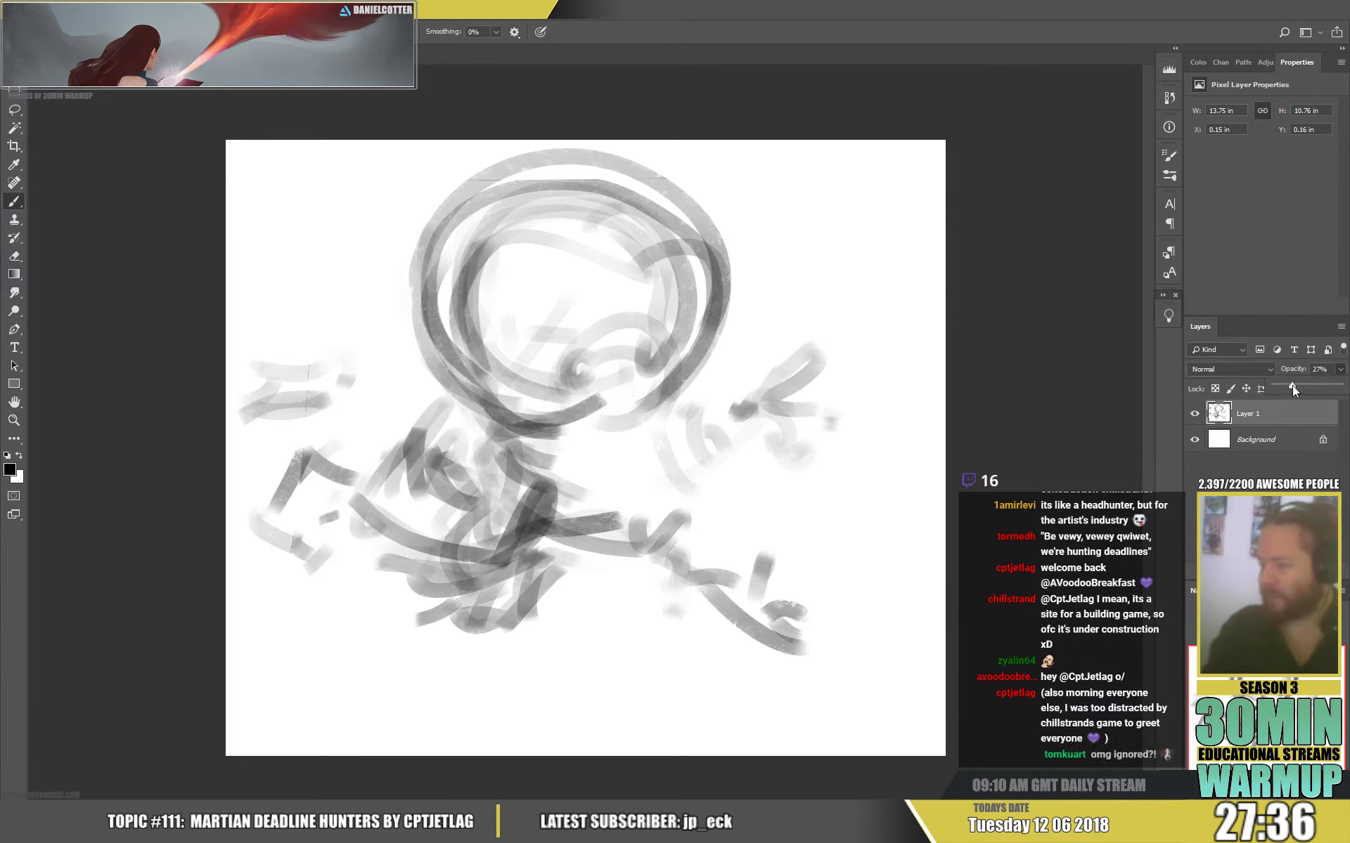
click(1292, 385)
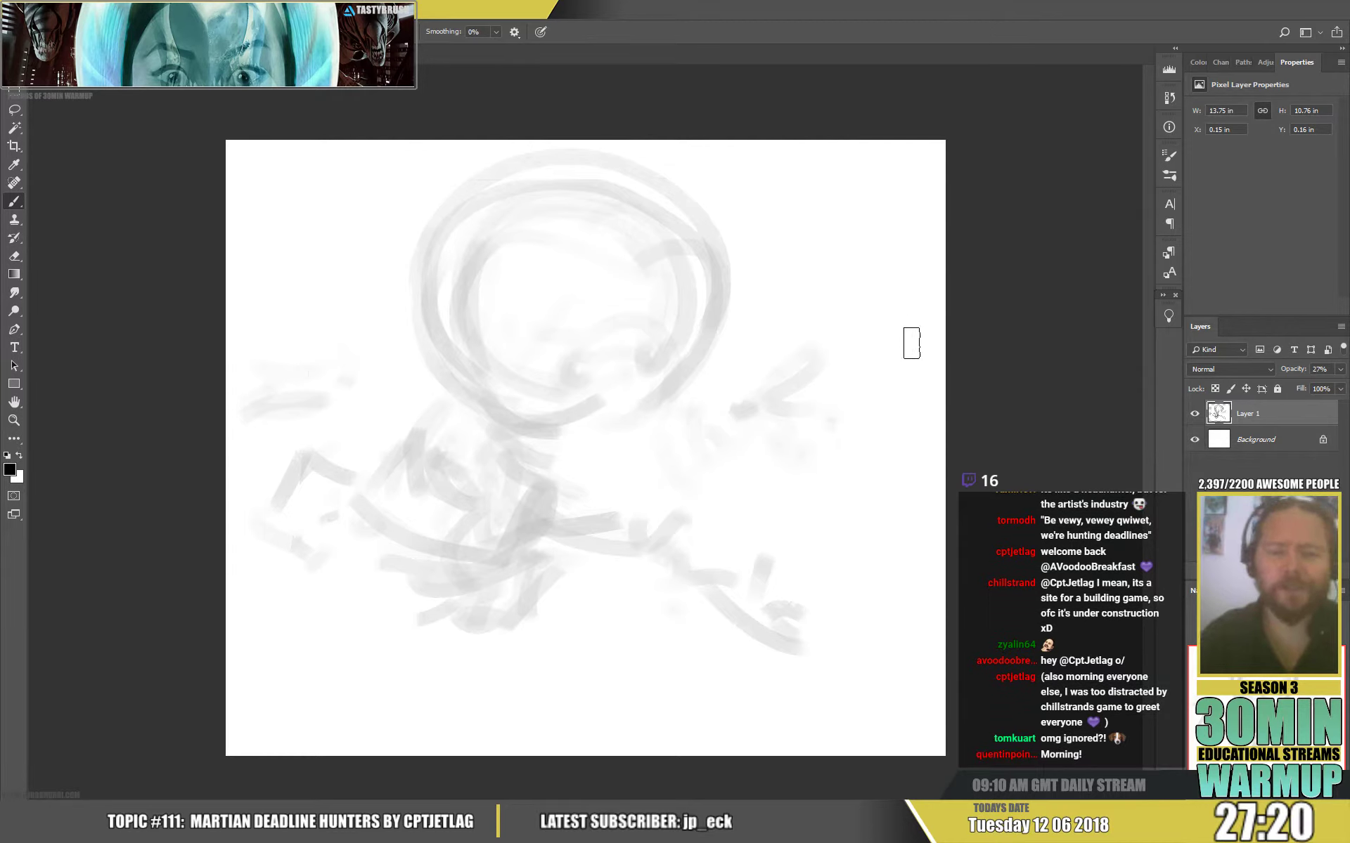
Draw a thin, dark outline of the round helmet on a new layer above the faded sketch, using a smaller brush.
right_click(496, 386)
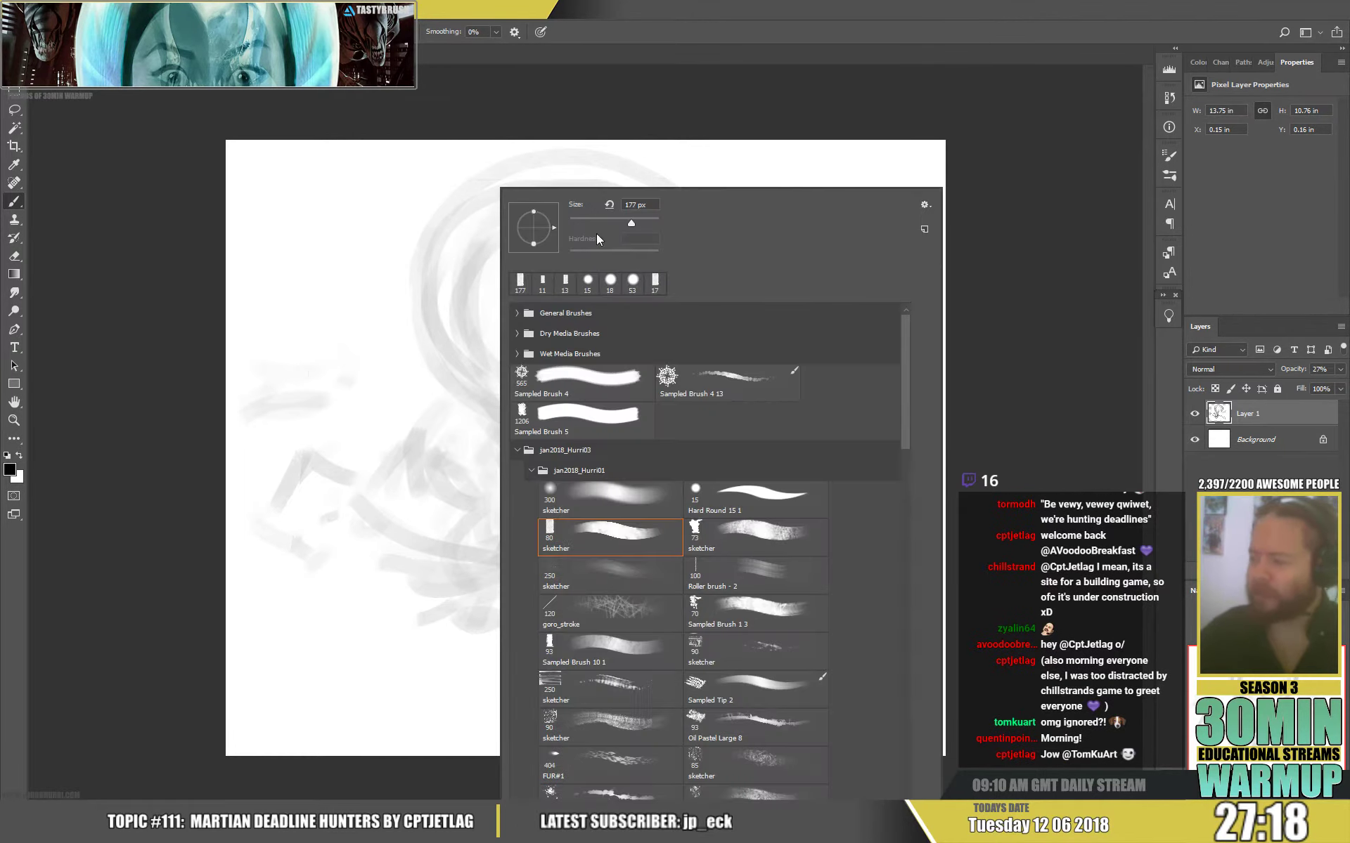
key(Return)
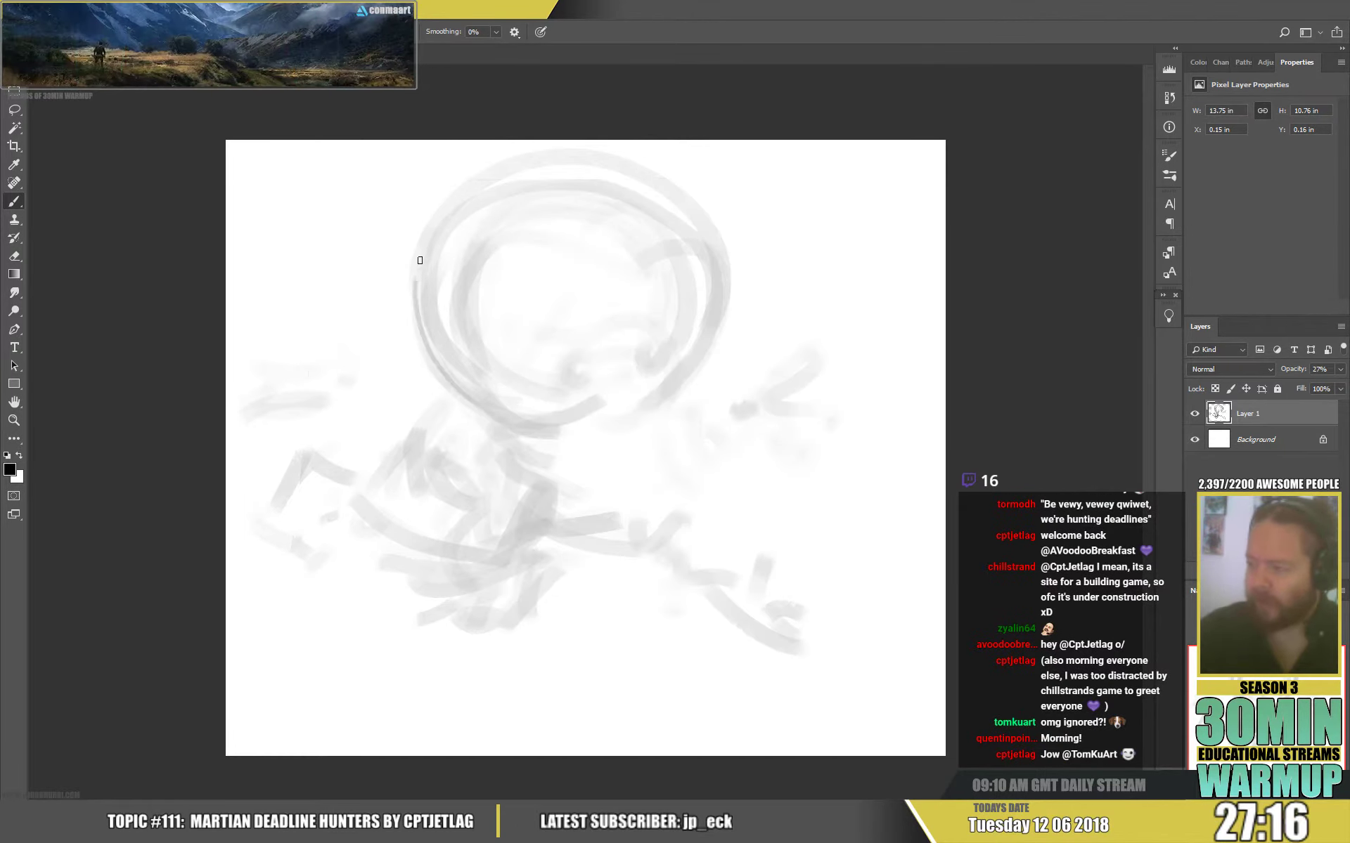
key(ctrl+z)
key(ctrl+shift+alt+n)
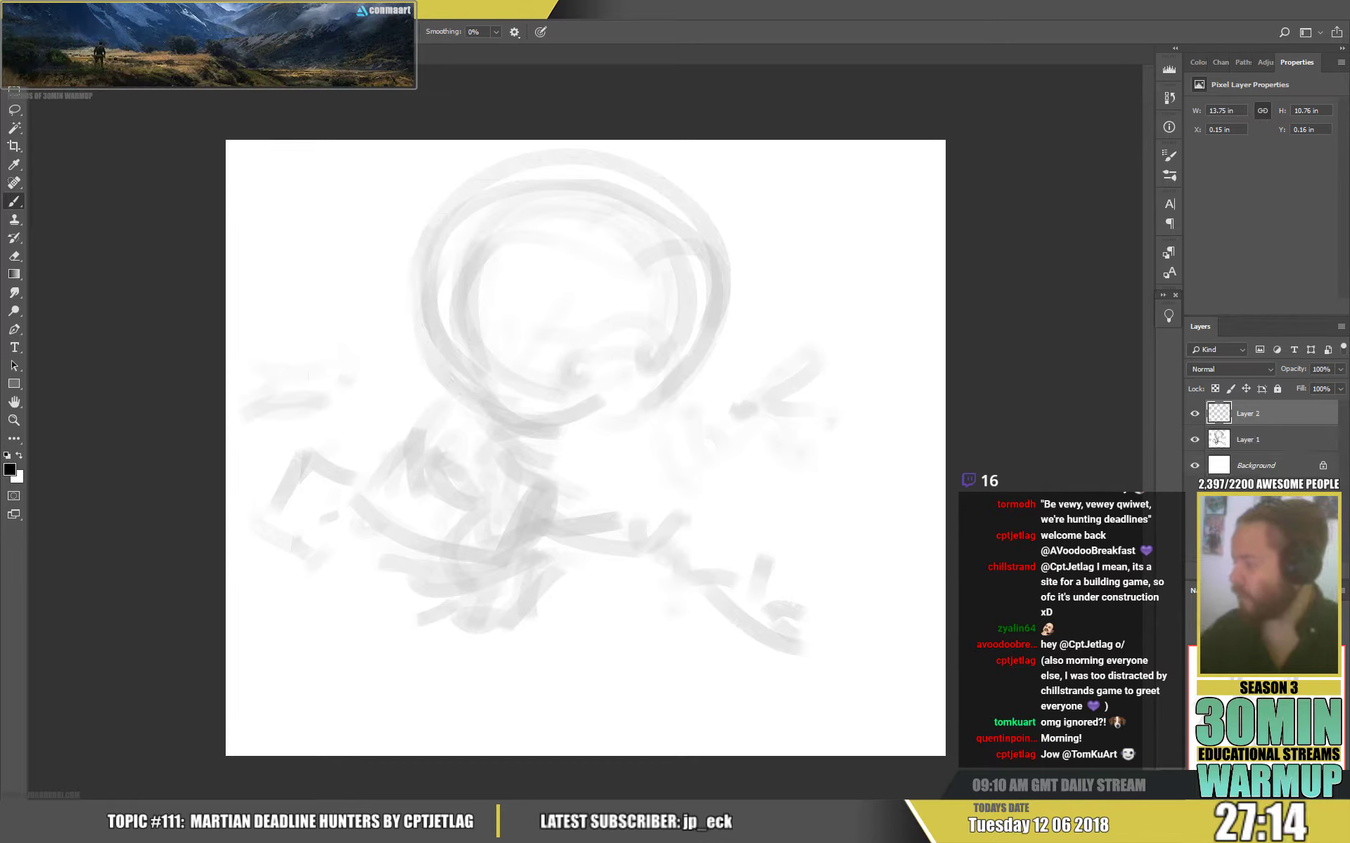
mouse_move(511, 415)
mouse_down()
mouse_move(468, 411)
mouse_move(420, 352)
mouse_move(408, 261)
mouse_move(458, 191)
mouse_move(556, 144)
mouse_move(644, 155)
mouse_move(714, 210)
mouse_move(734, 288)
mouse_move(707, 373)
mouse_move(657, 418)
mouse_up()
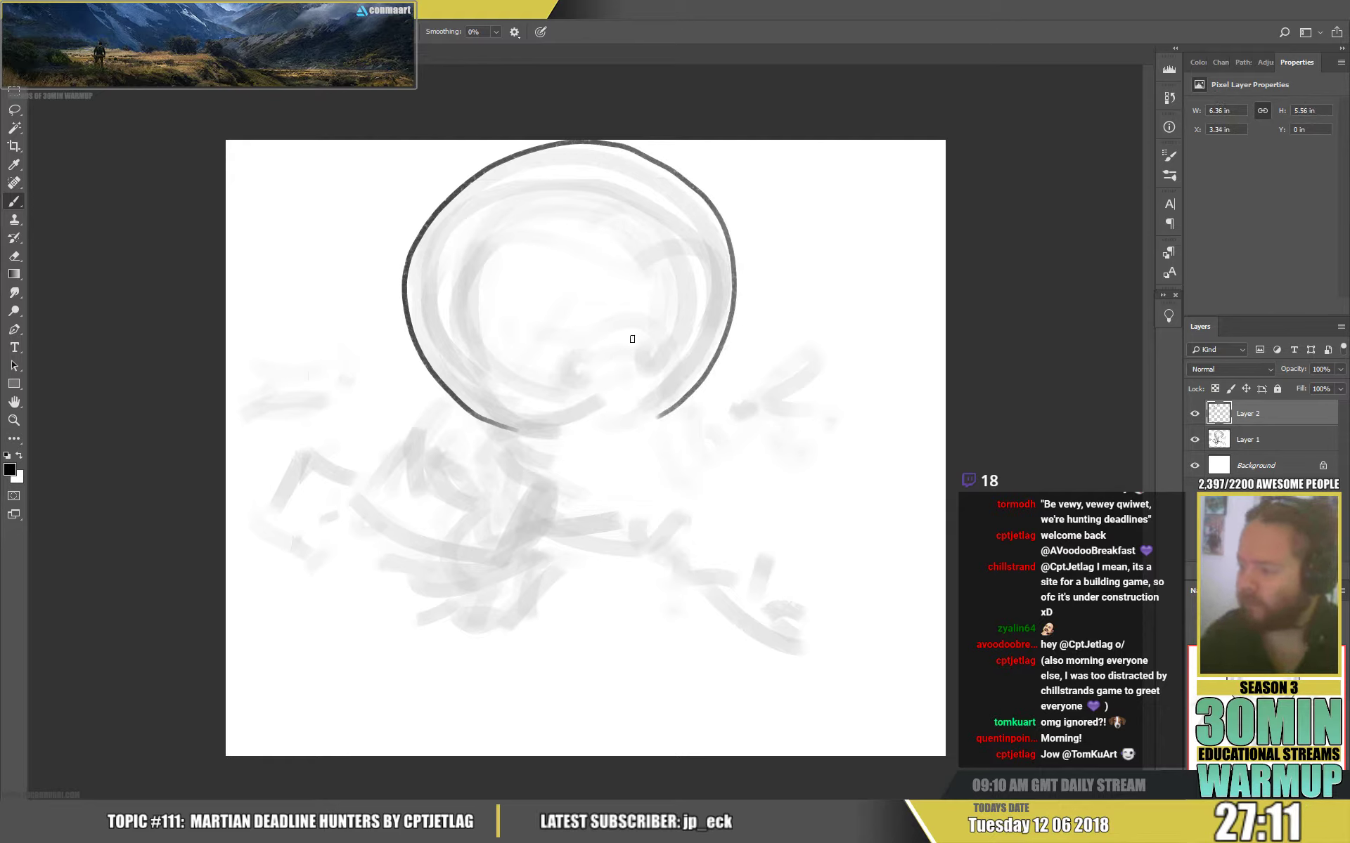
Draw two round goggle lenses with double rims in the lower part of the helmet and tidy their edges with the eraser.
mouse_move(570, 360)
mouse_down()
mouse_move(593, 380)
mouse_move(581, 353)
mouse_move(649, 375)
mouse_move(660, 348)
mouse_move(635, 341)
mouse_move(644, 377)
mouse_up()
right_click(667, 377)
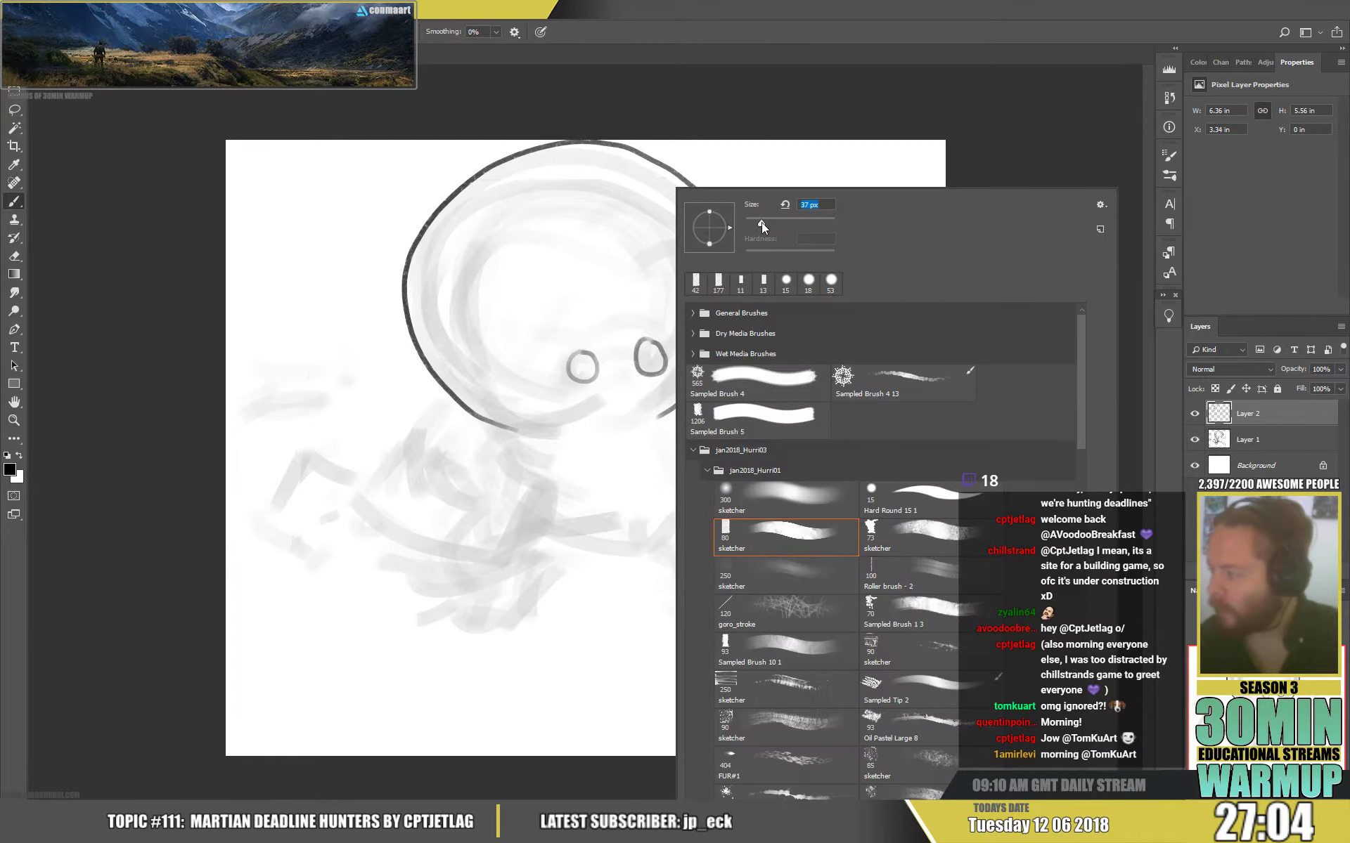
click(633, 371)
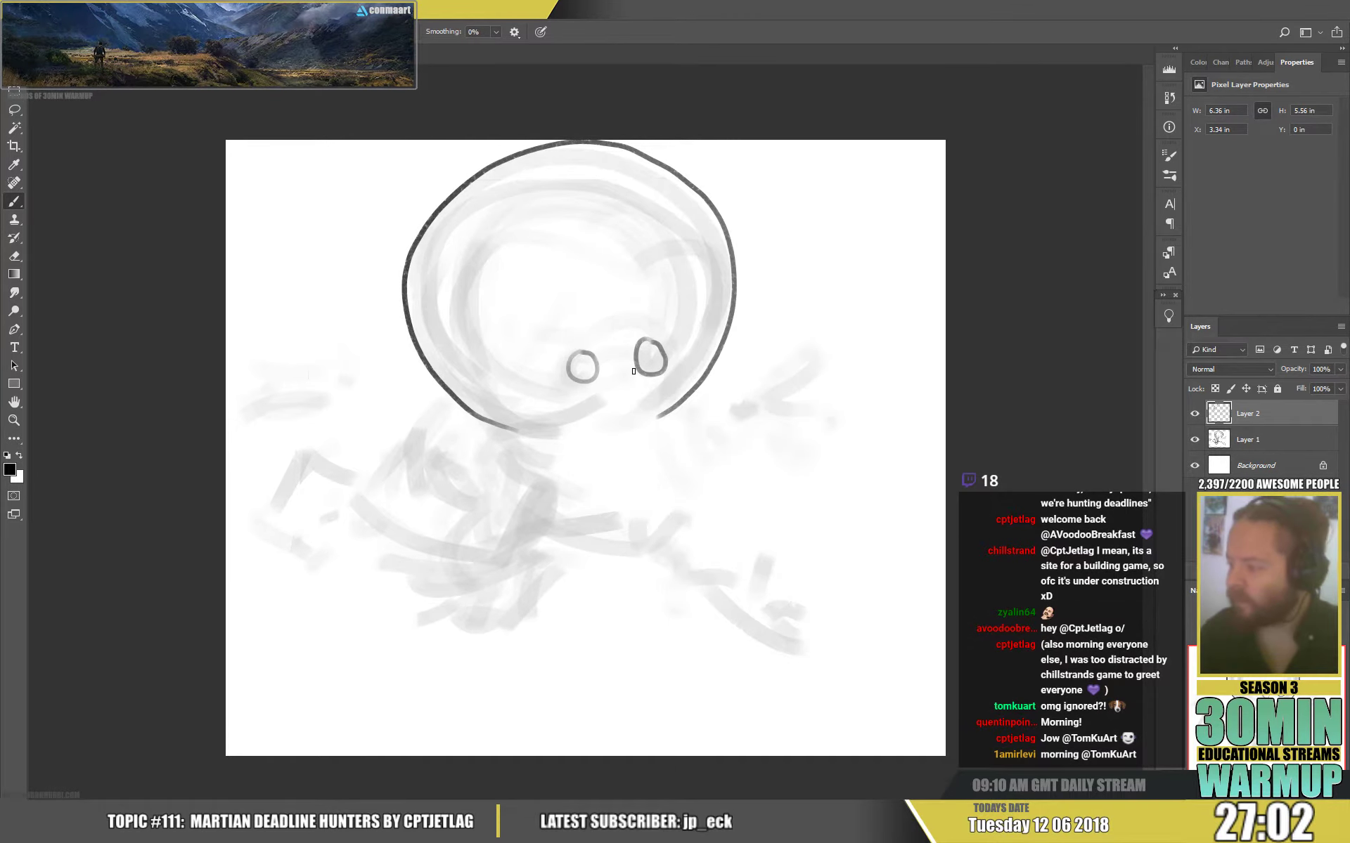
mouse_move(638, 332)
mouse_down()
mouse_move(637, 381)
mouse_move(657, 384)
mouse_move(674, 363)
mouse_move(647, 331)
mouse_move(634, 370)
mouse_move(673, 350)
mouse_move(576, 347)
mouse_move(565, 377)
mouse_move(594, 387)
mouse_move(598, 355)
mouse_up()
key(ctrl+z)
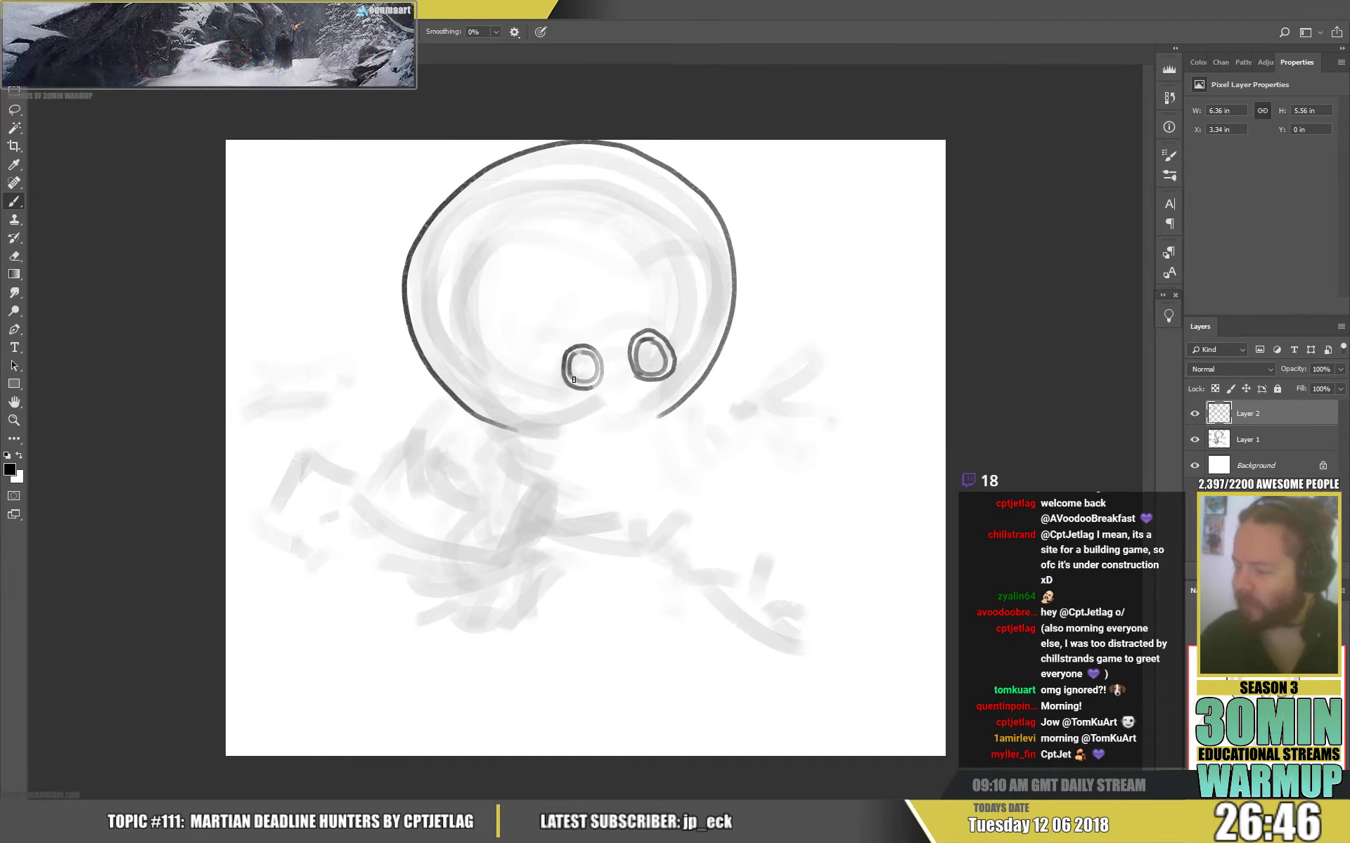
drag(570, 359, 584, 382)
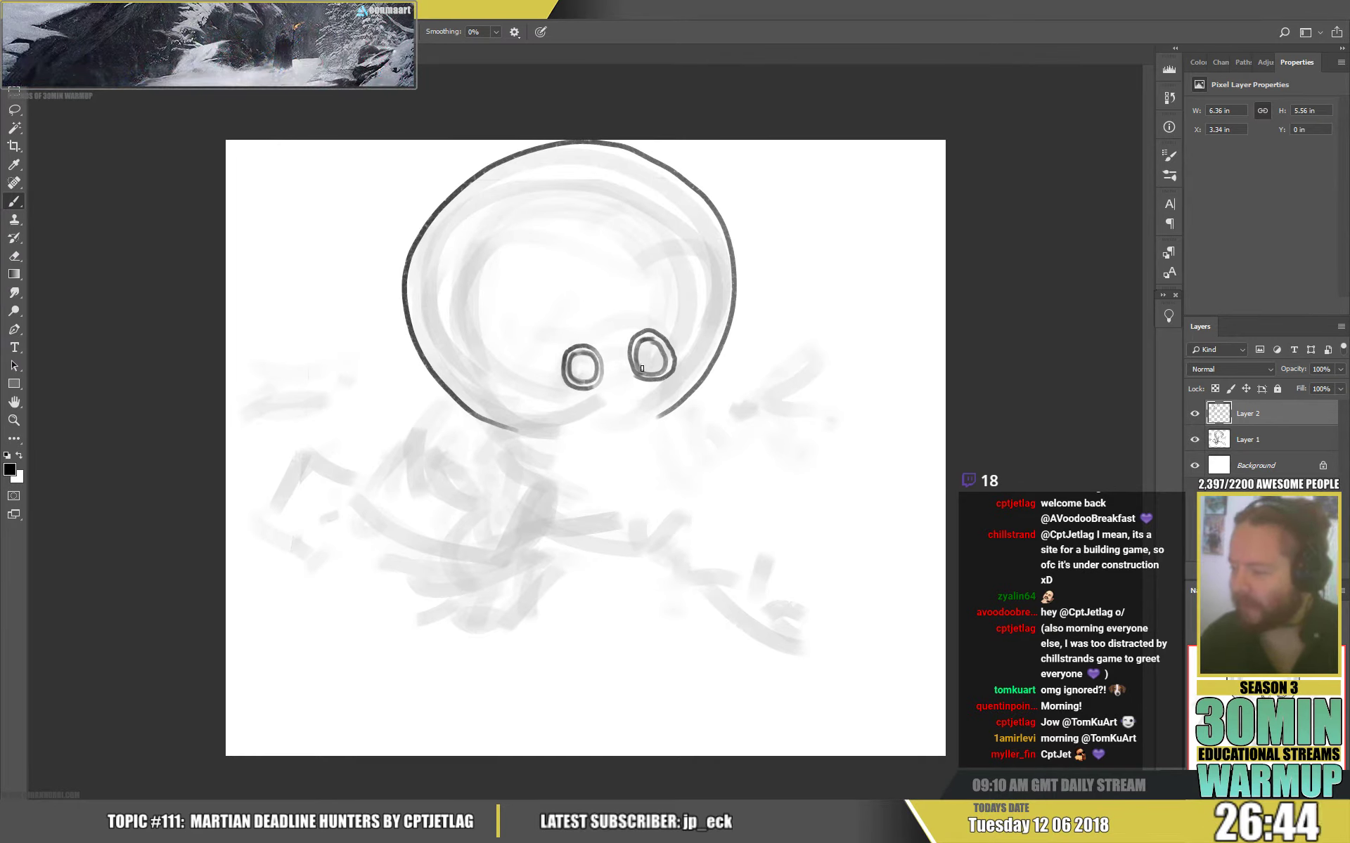
key(e)
drag(632, 364, 631, 378)
key(b)
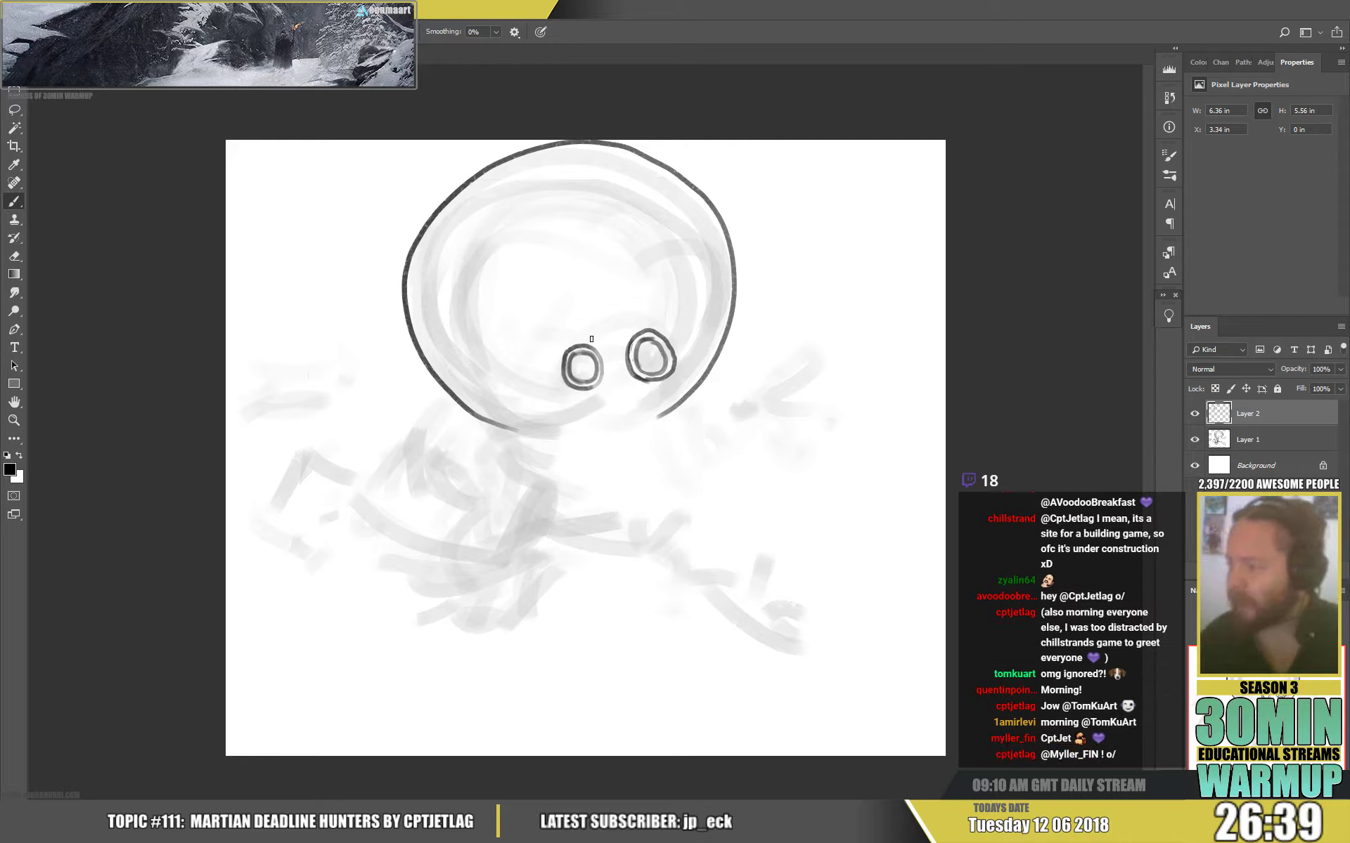
Draw the face around the goggles: a forehead arc, short cheek lines, a hooked nose and a jagged lower edge.
drag(636, 324, 641, 328)
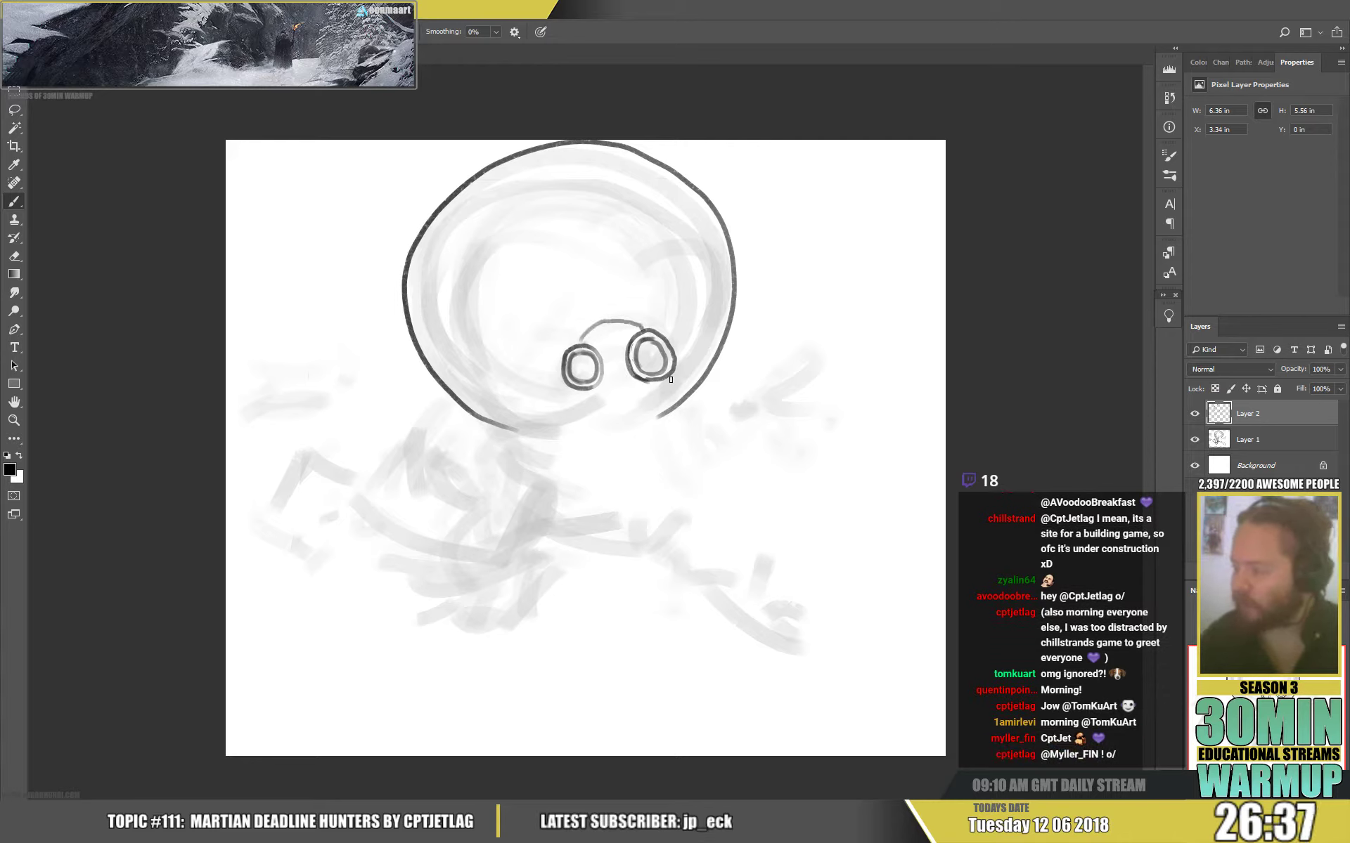
drag(670, 379, 665, 391)
mouse_move(572, 390)
mouse_down()
mouse_move(647, 417)
mouse_move(623, 397)
mouse_up()
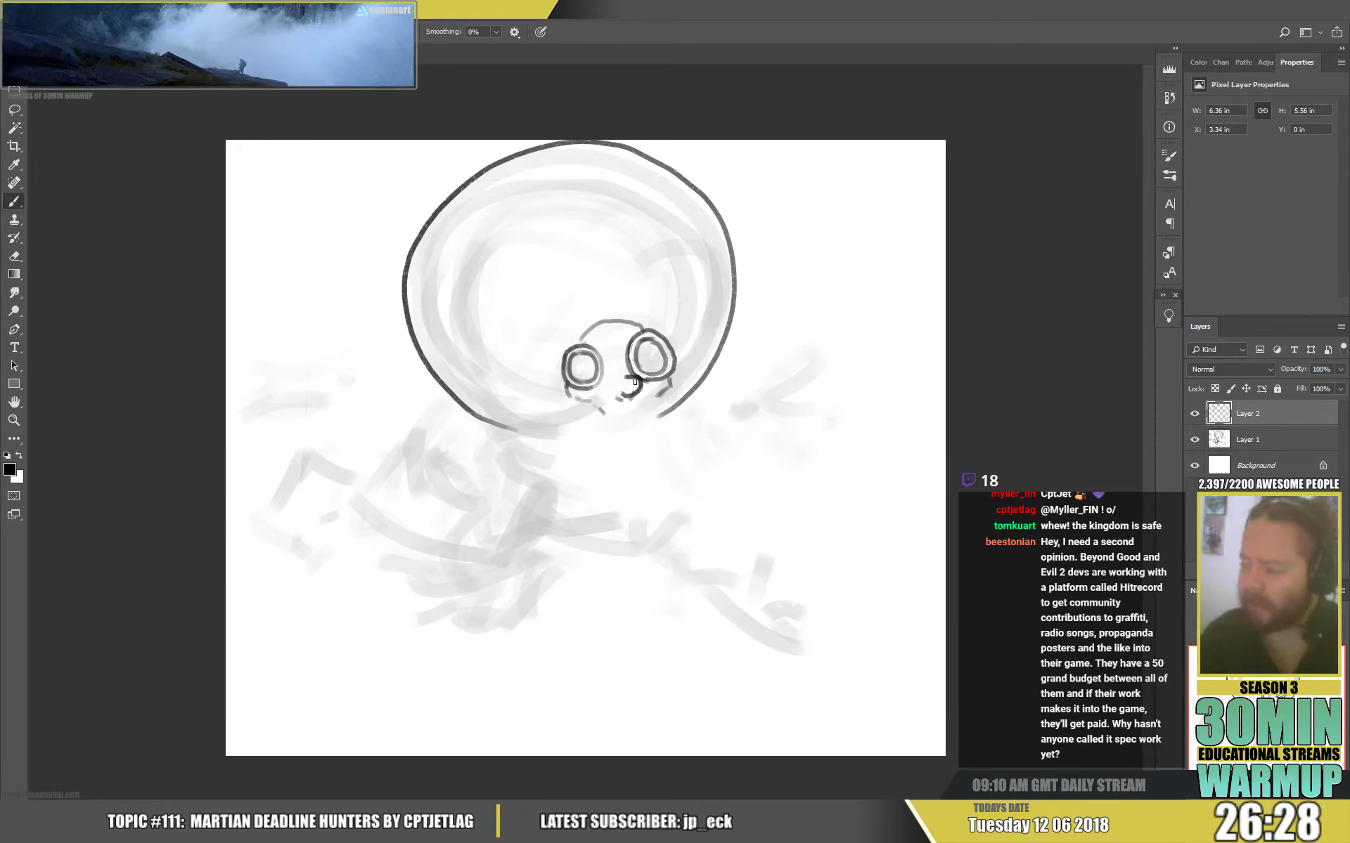
key(e)
key(b)
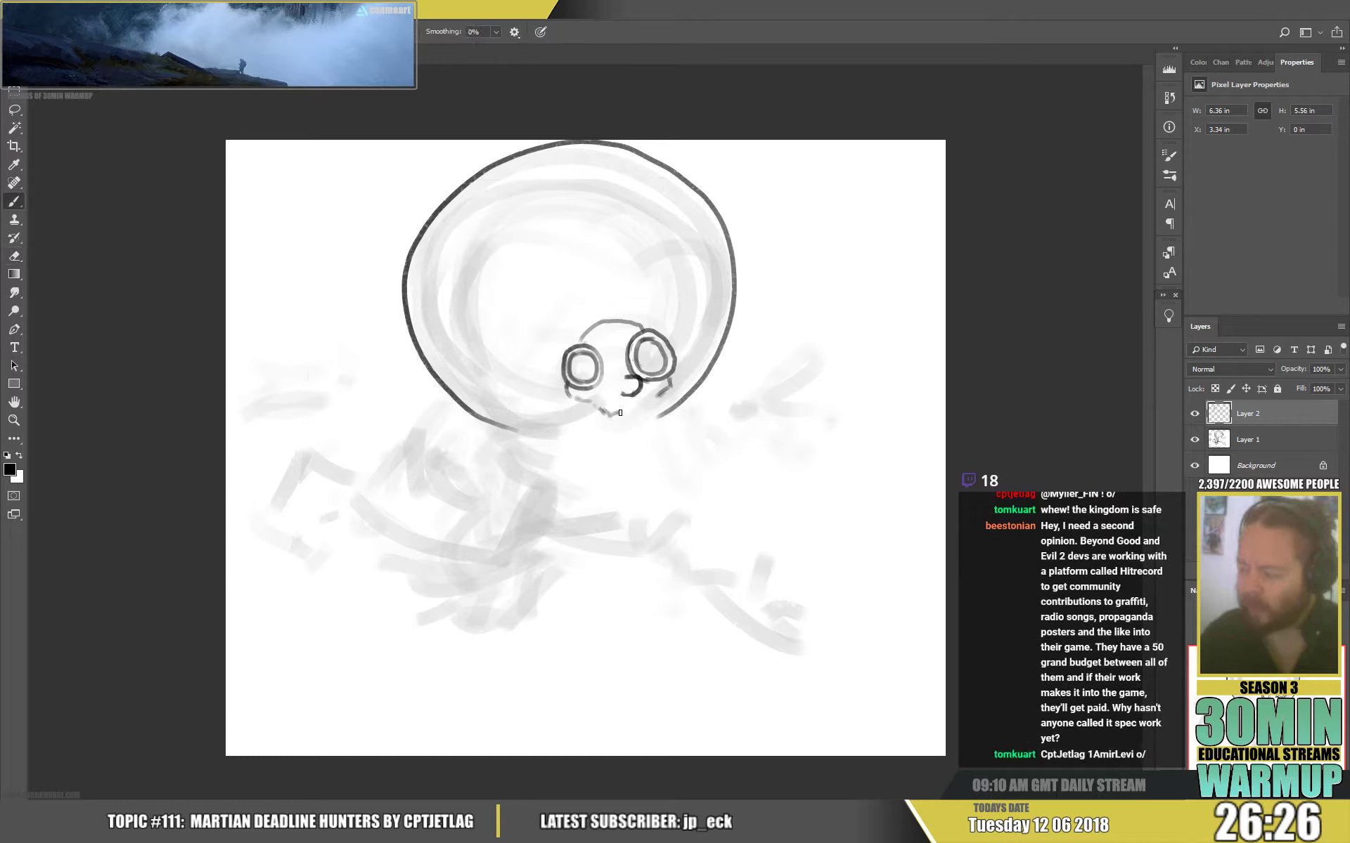
drag(651, 400, 661, 393)
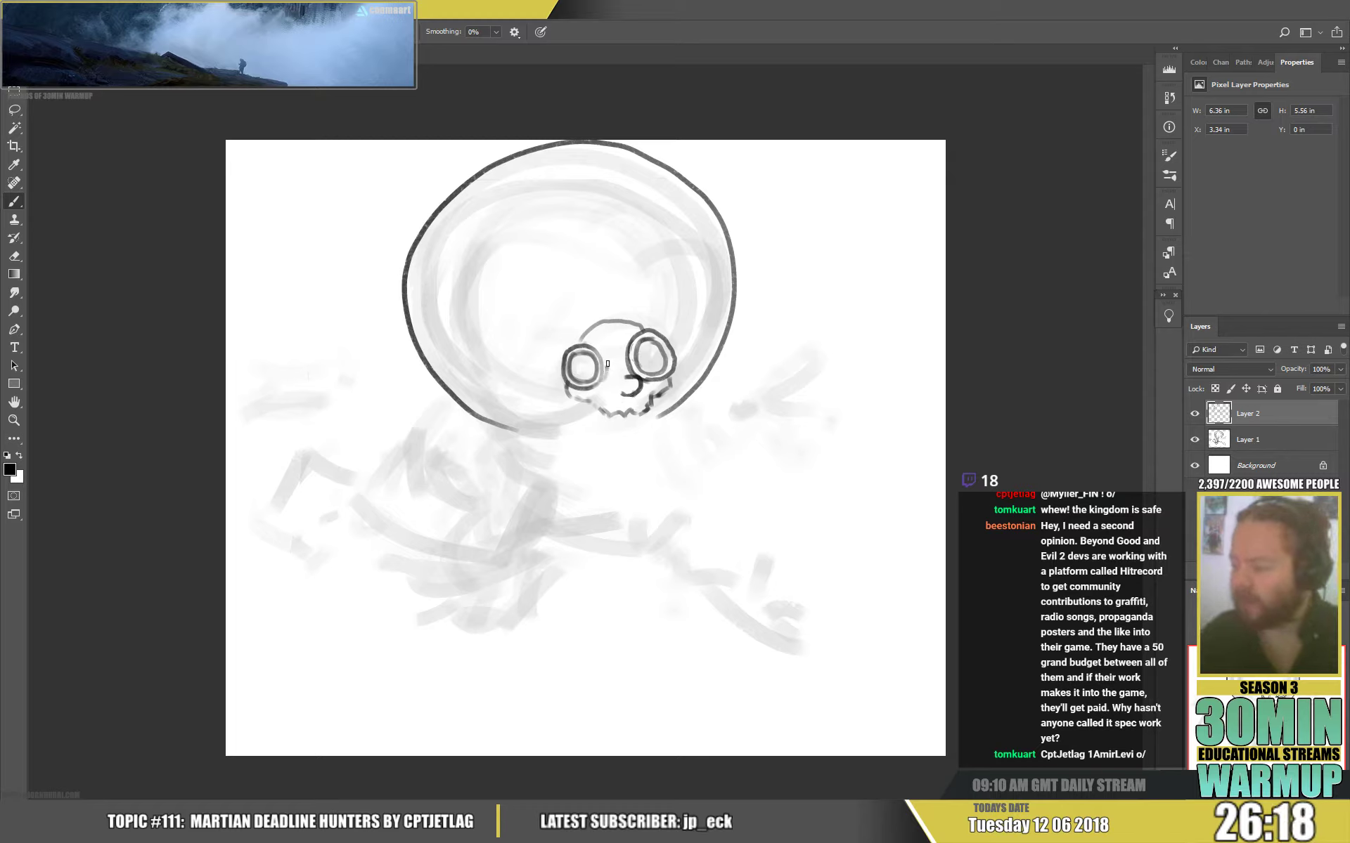
Add small side pieces to the inner and outer edges of both goggle lenses and clean up the lens interior.
mouse_move(633, 364)
mouse_down()
mouse_move(623, 372)
mouse_move(667, 336)
mouse_up()
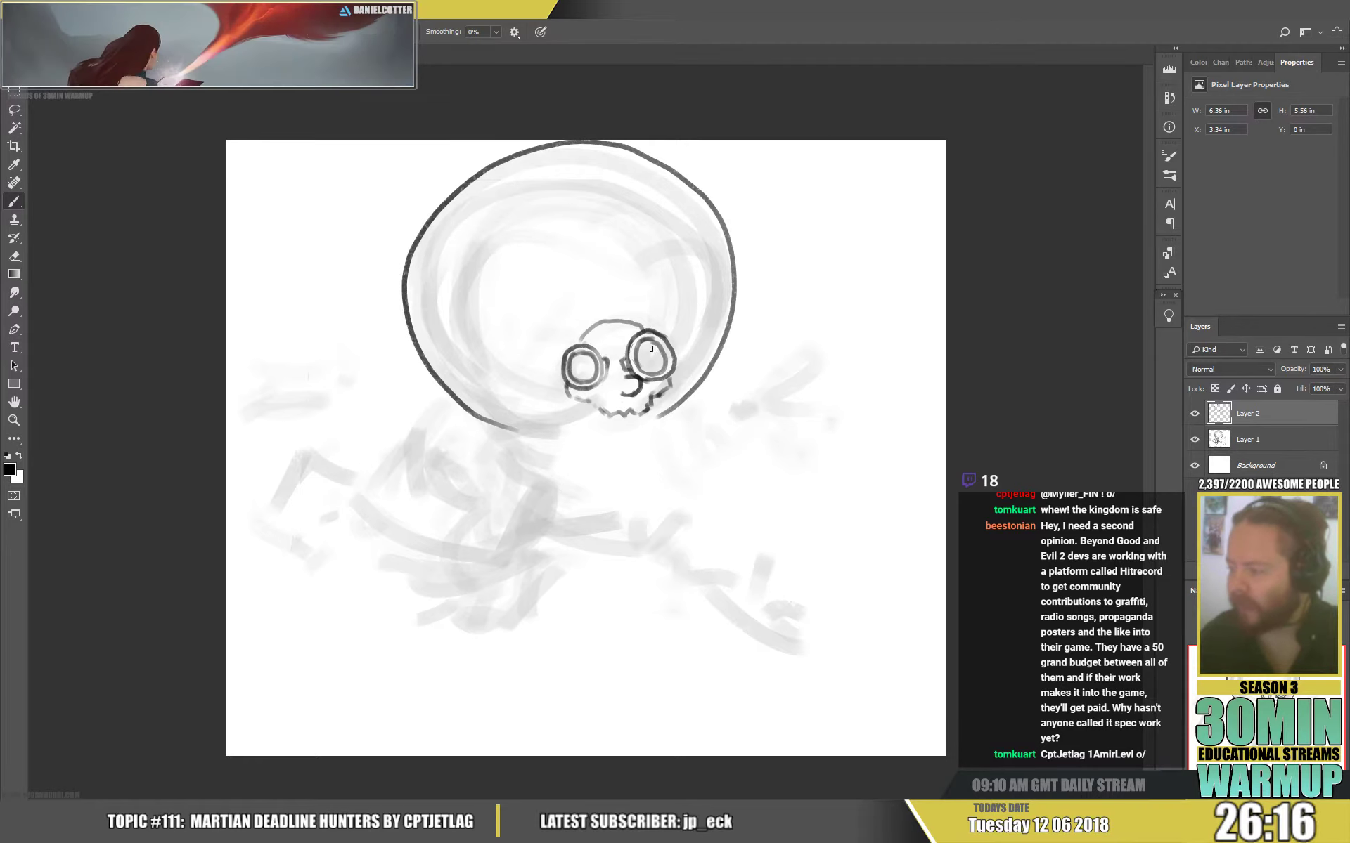
key(e)
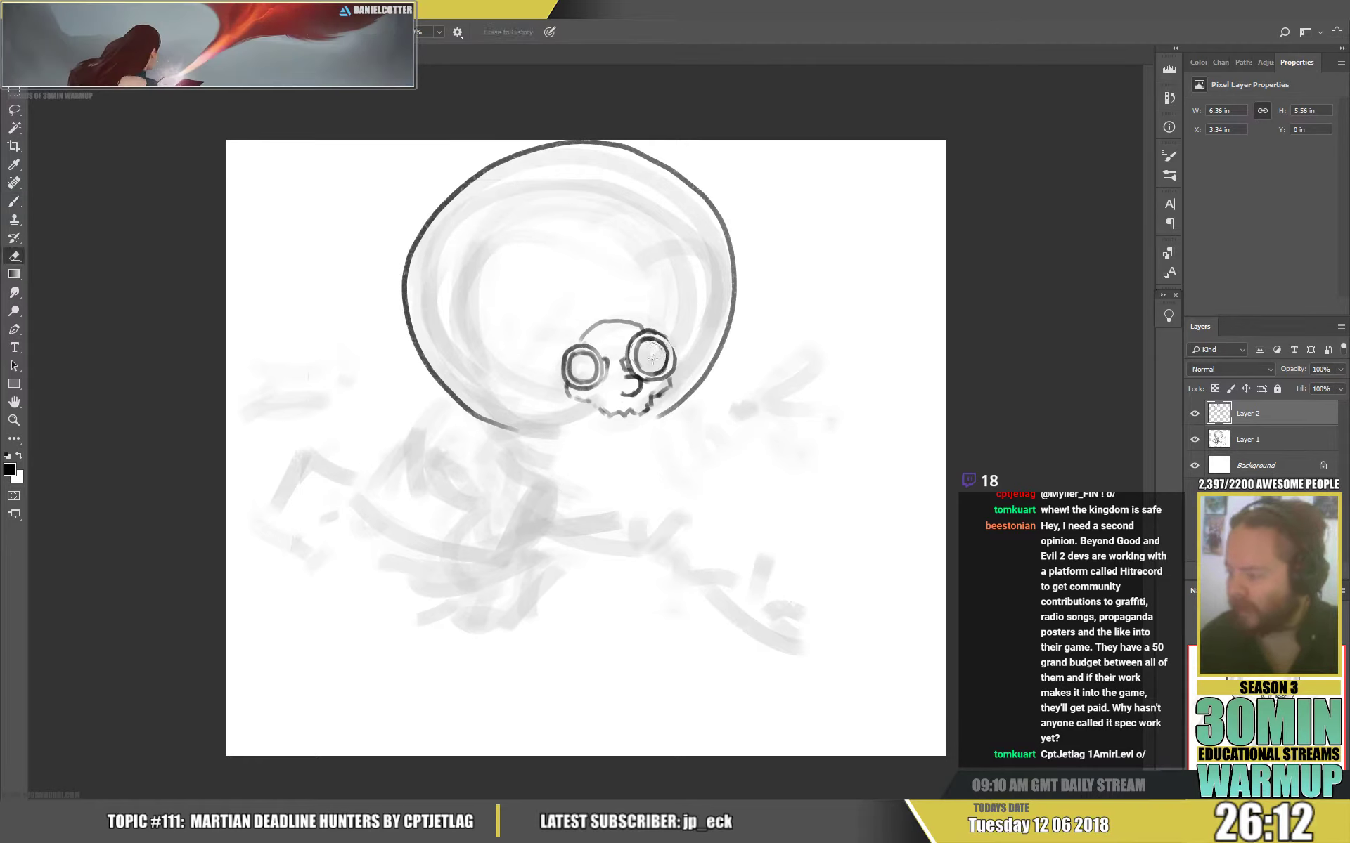
key(b)
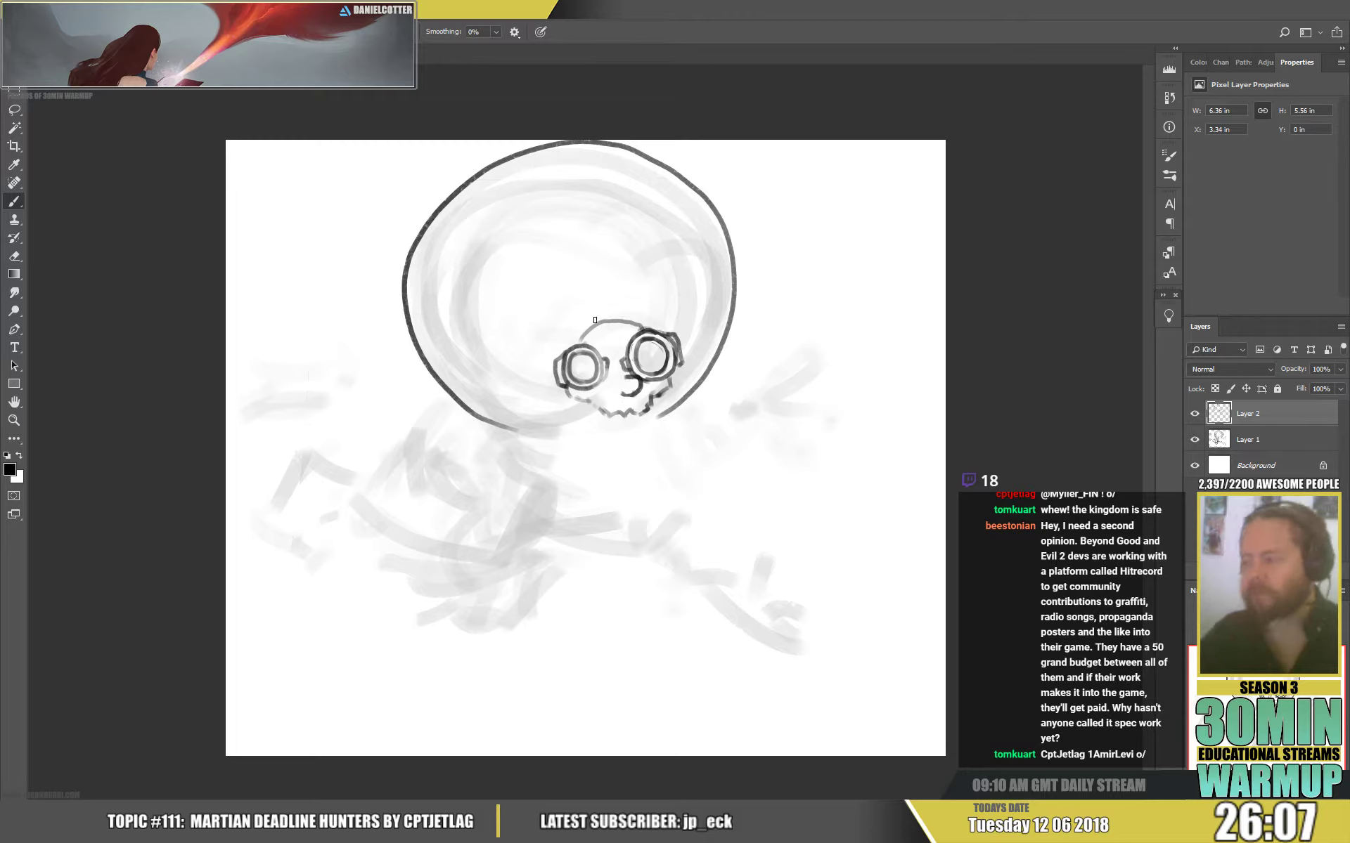
Outline the two bulging brain halves inside the helmet, with a short central cleft running down between them.
mouse_move(481, 203)
mouse_down()
mouse_move(430, 251)
mouse_move(429, 331)
mouse_move(447, 357)
mouse_move(524, 391)
mouse_up()
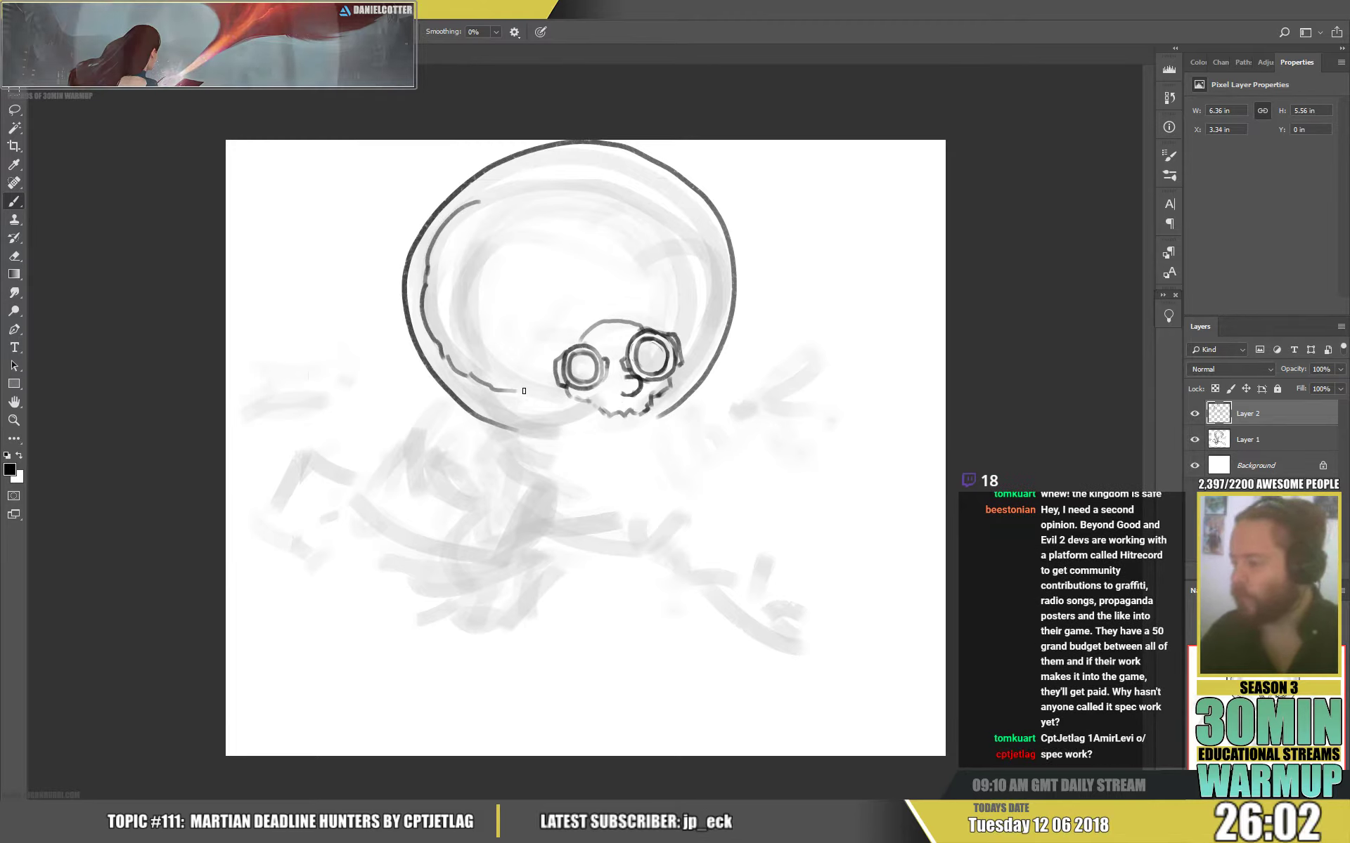
mouse_move(473, 203)
mouse_down()
mouse_move(492, 188)
mouse_move(560, 198)
mouse_move(605, 245)
mouse_up()
mouse_move(553, 190)
mouse_down()
mouse_move(673, 191)
mouse_move(722, 298)
mouse_move(688, 363)
mouse_up()
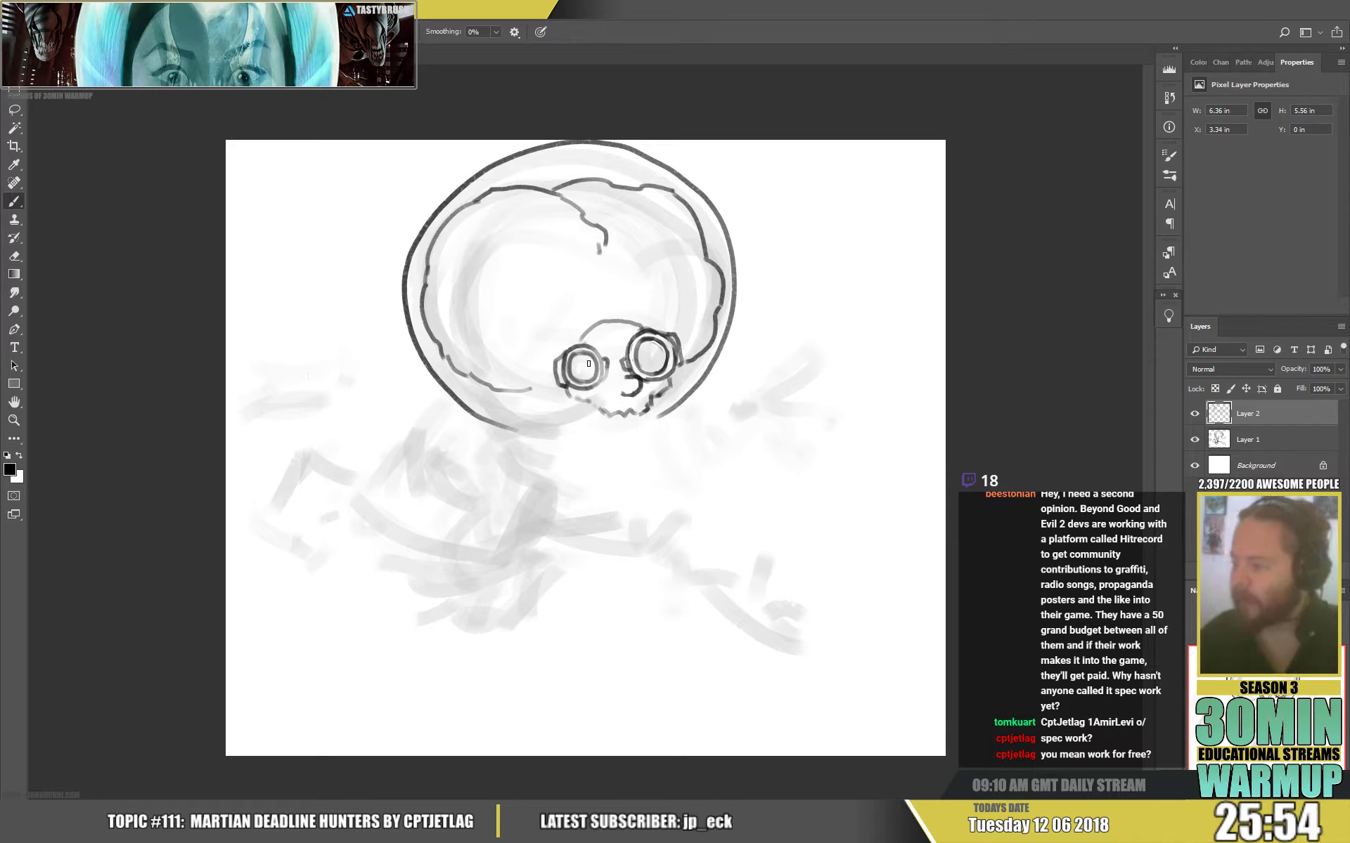
Replace the jagged lower face with a pointed chin, swap the open grin for a frown and add the goggle bridge.
key(e)
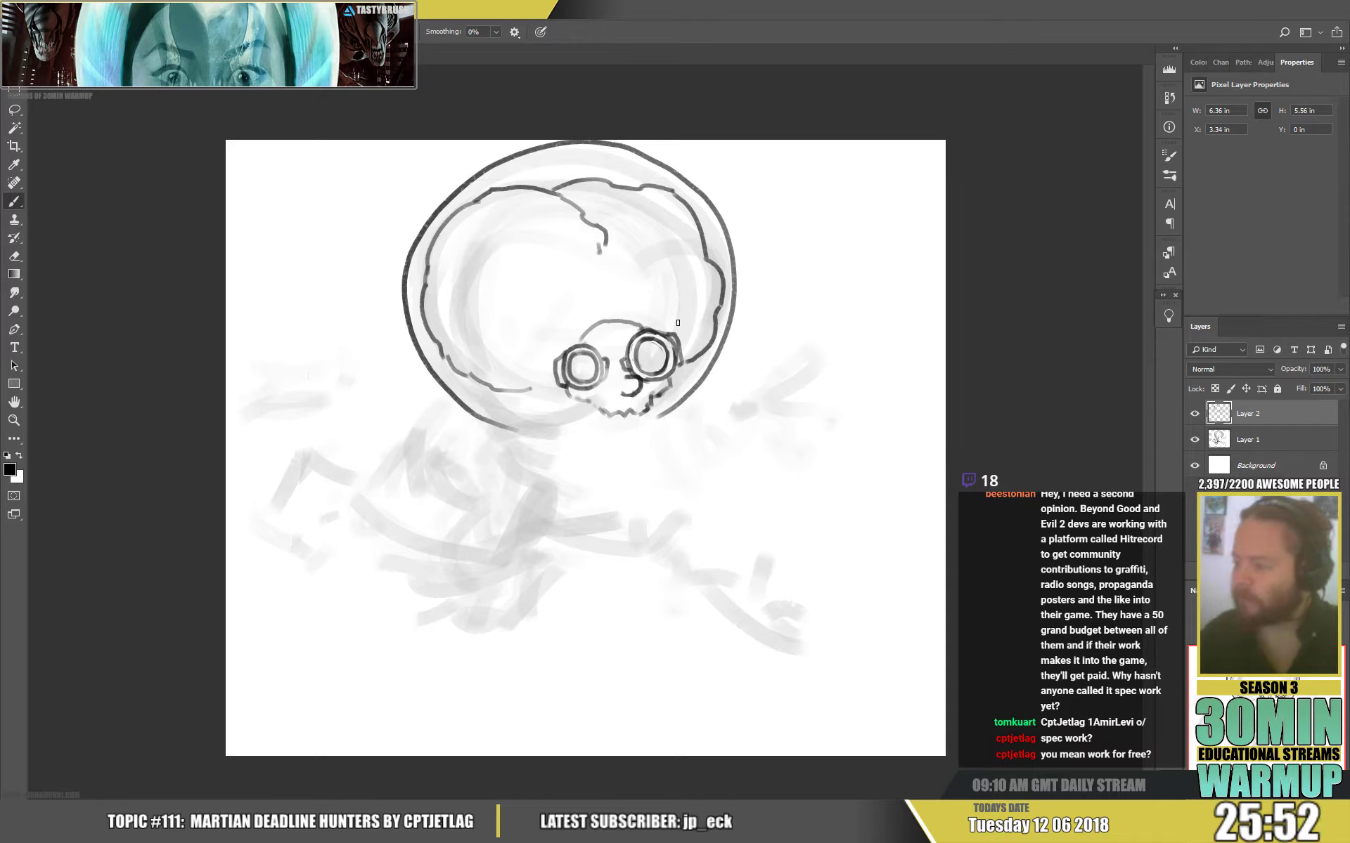
mouse_move(610, 415)
mouse_down()
mouse_move(575, 398)
mouse_move(622, 432)
mouse_move(650, 405)
mouse_move(642, 417)
mouse_move(643, 402)
mouse_move(595, 401)
mouse_move(645, 402)
mouse_up()
key(b)
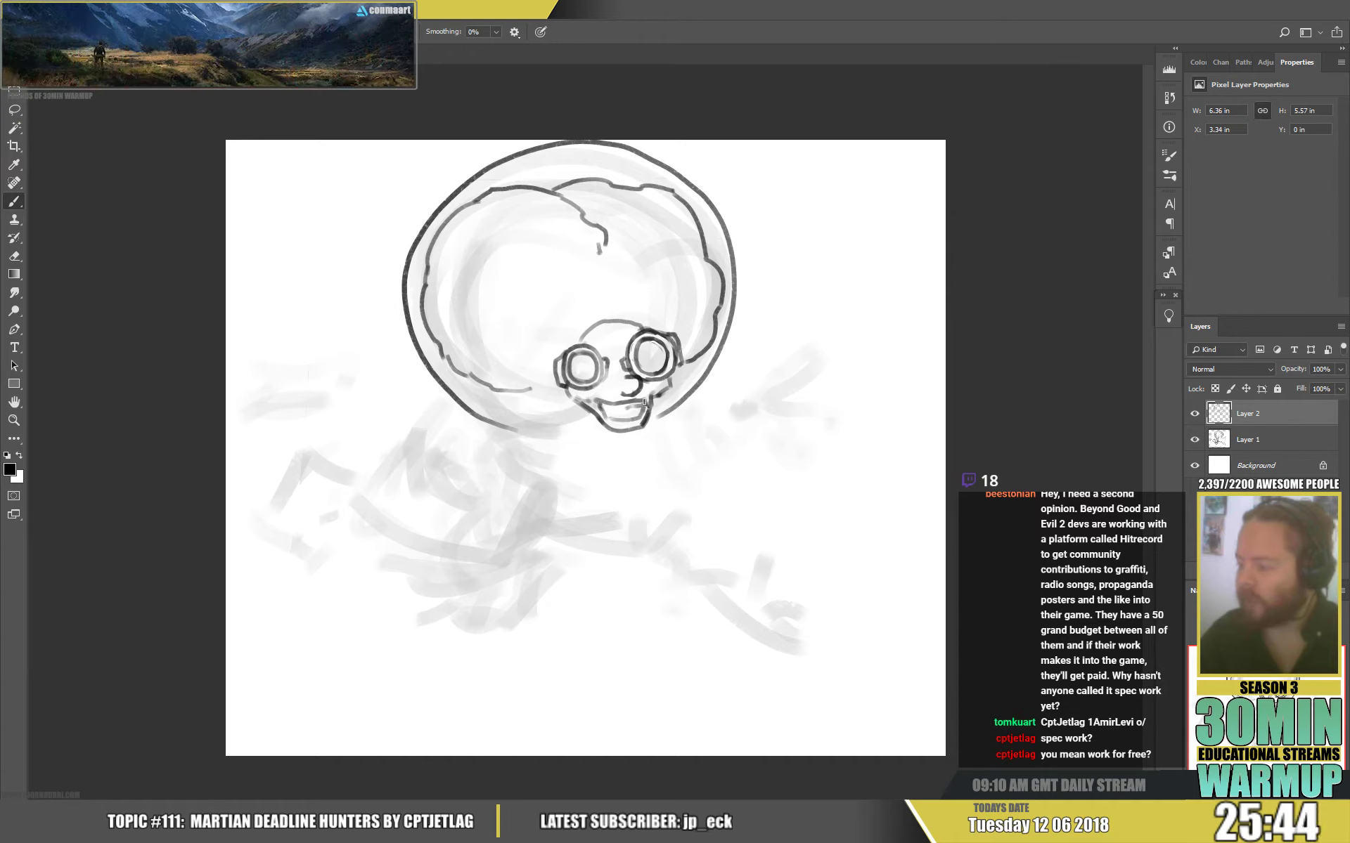
key(ctrl+alt+z)
key(ctrl+alt+z)
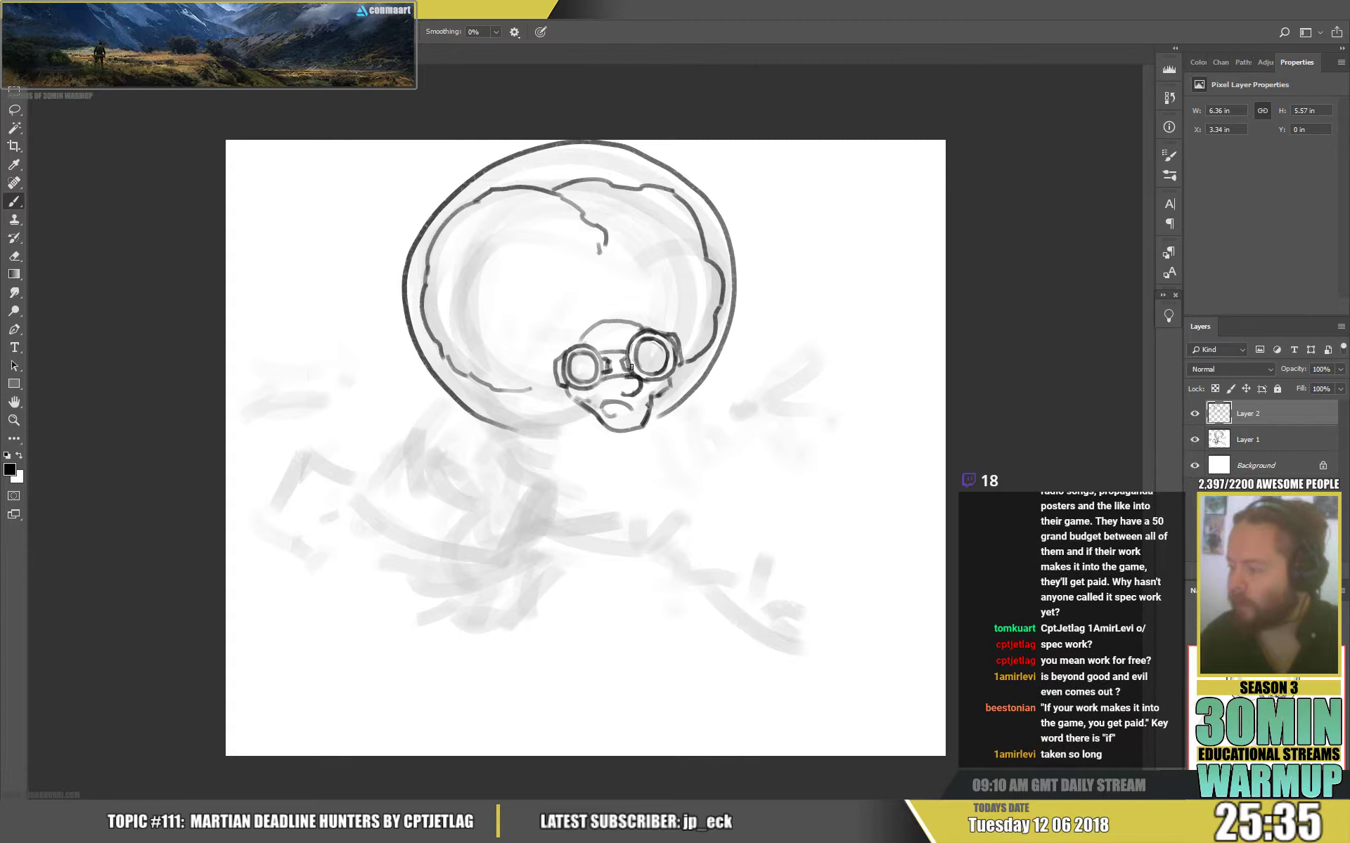
key(e)
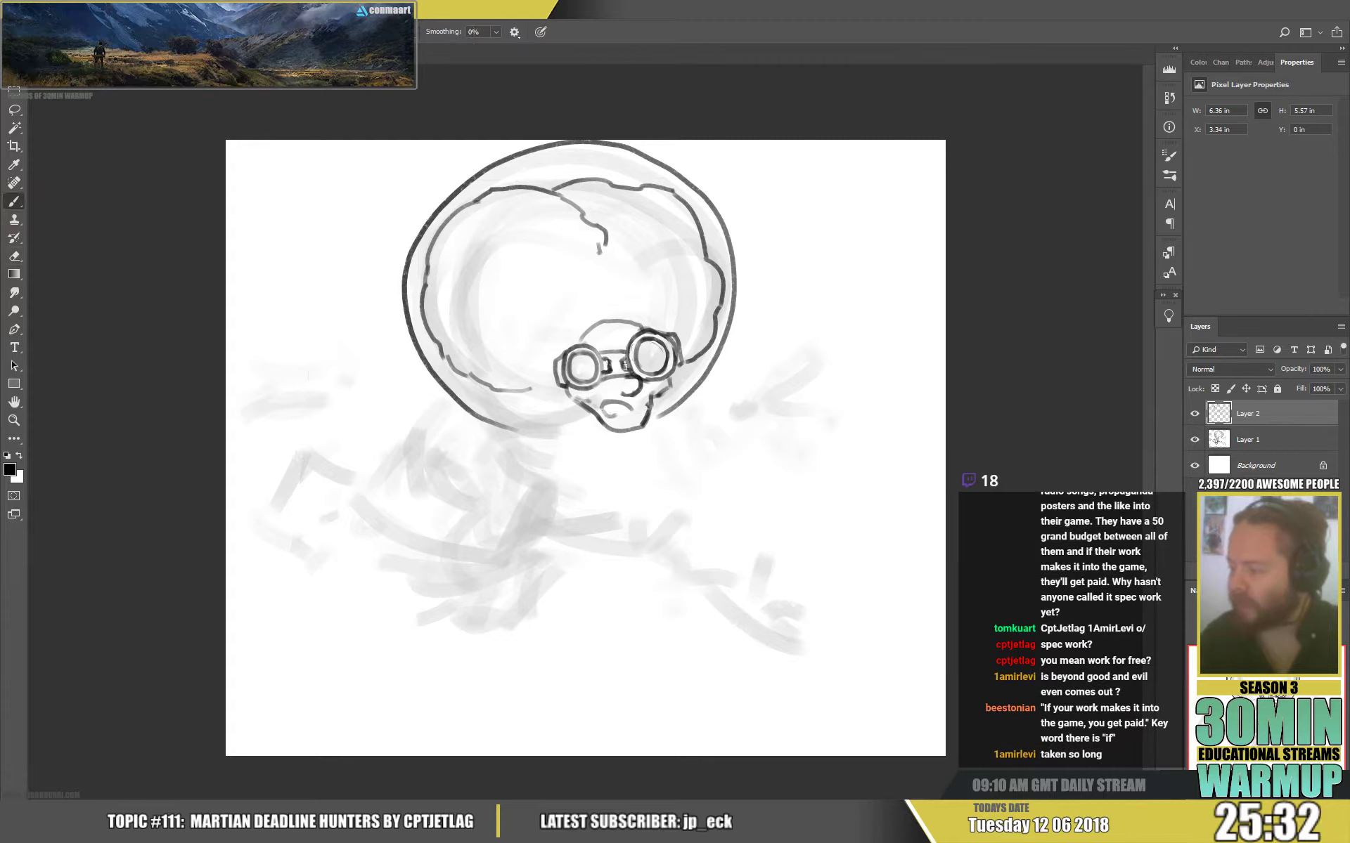
key(b)
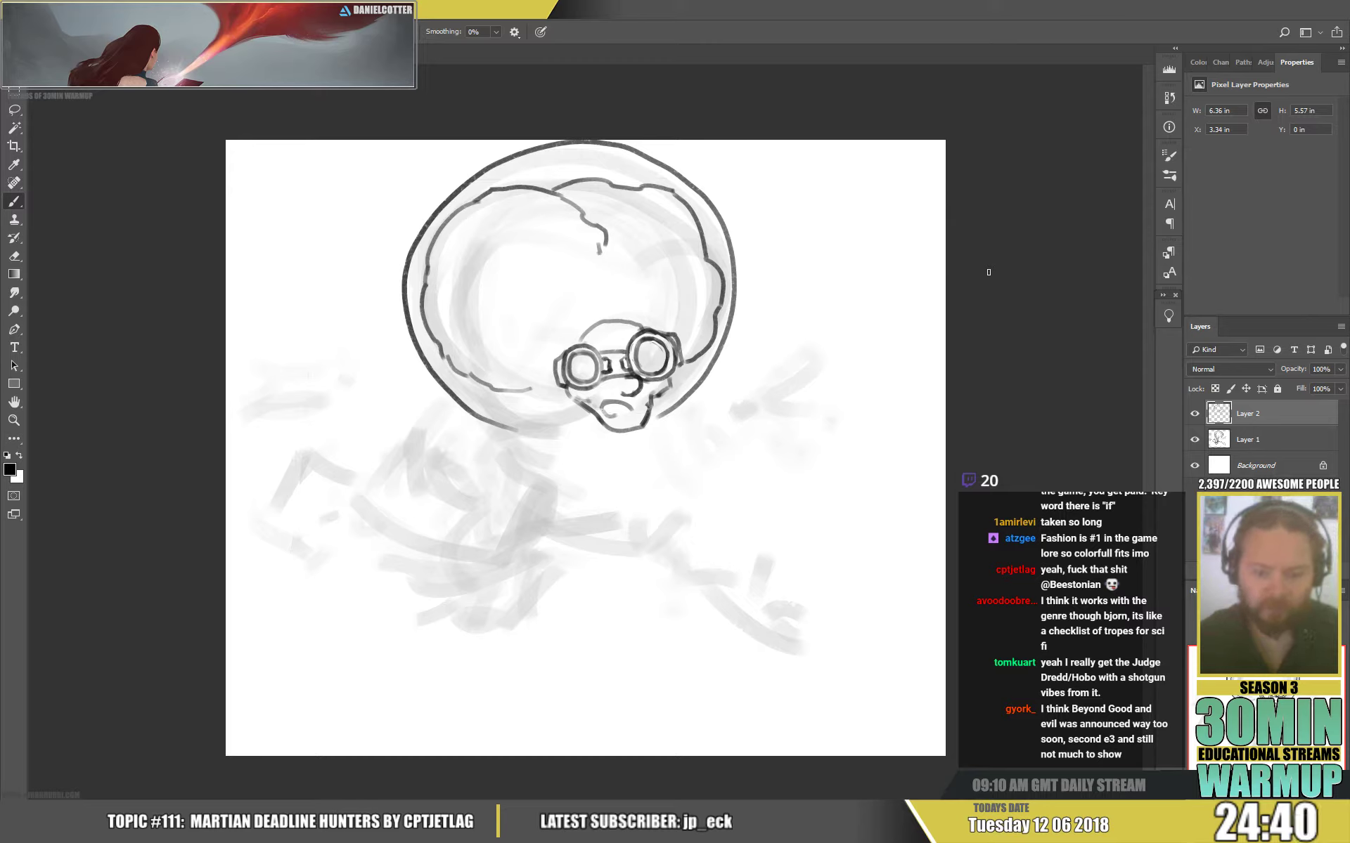
Erase the frowning mouth above the chin.
key(e)
drag(602, 402, 611, 410)
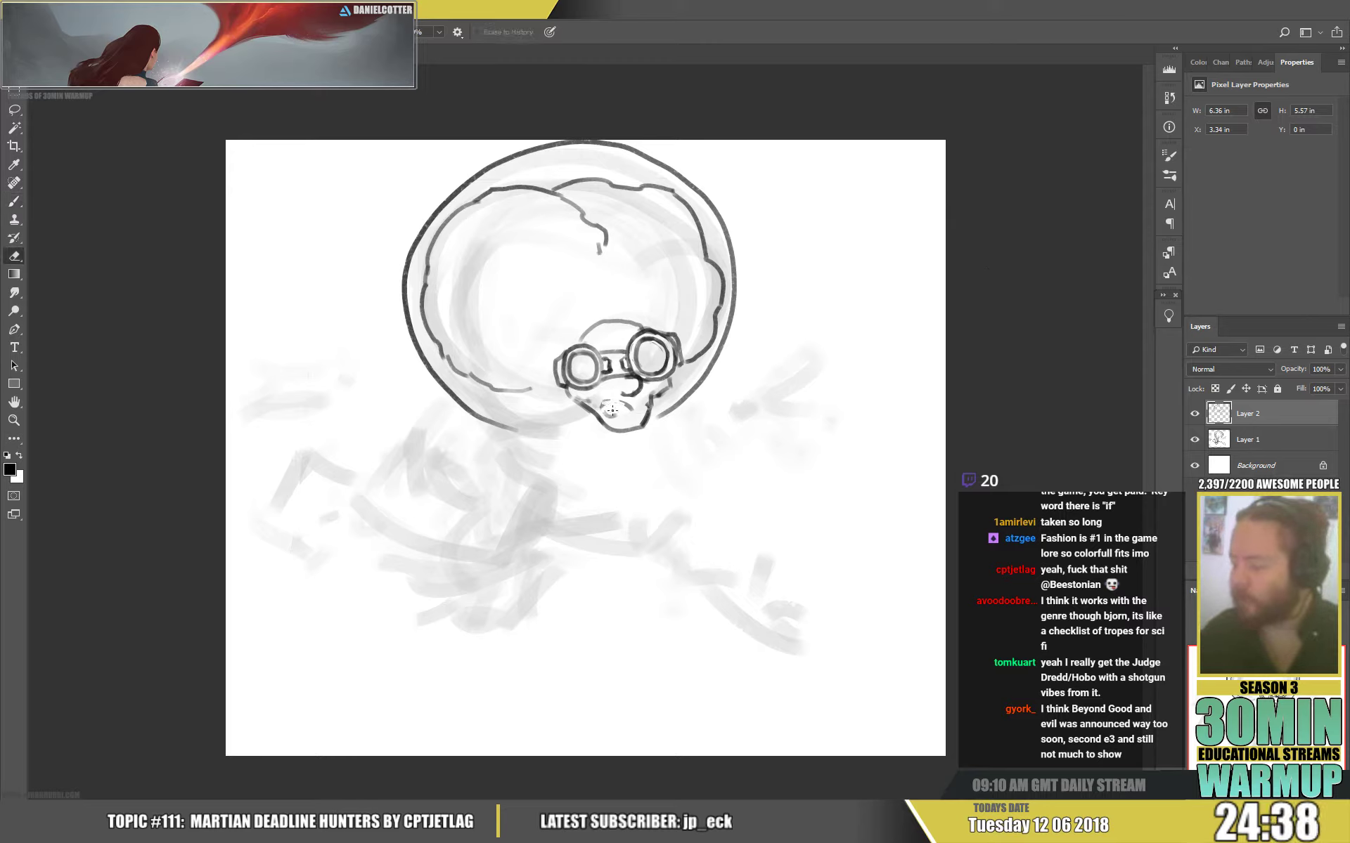
right_click(707, 275)
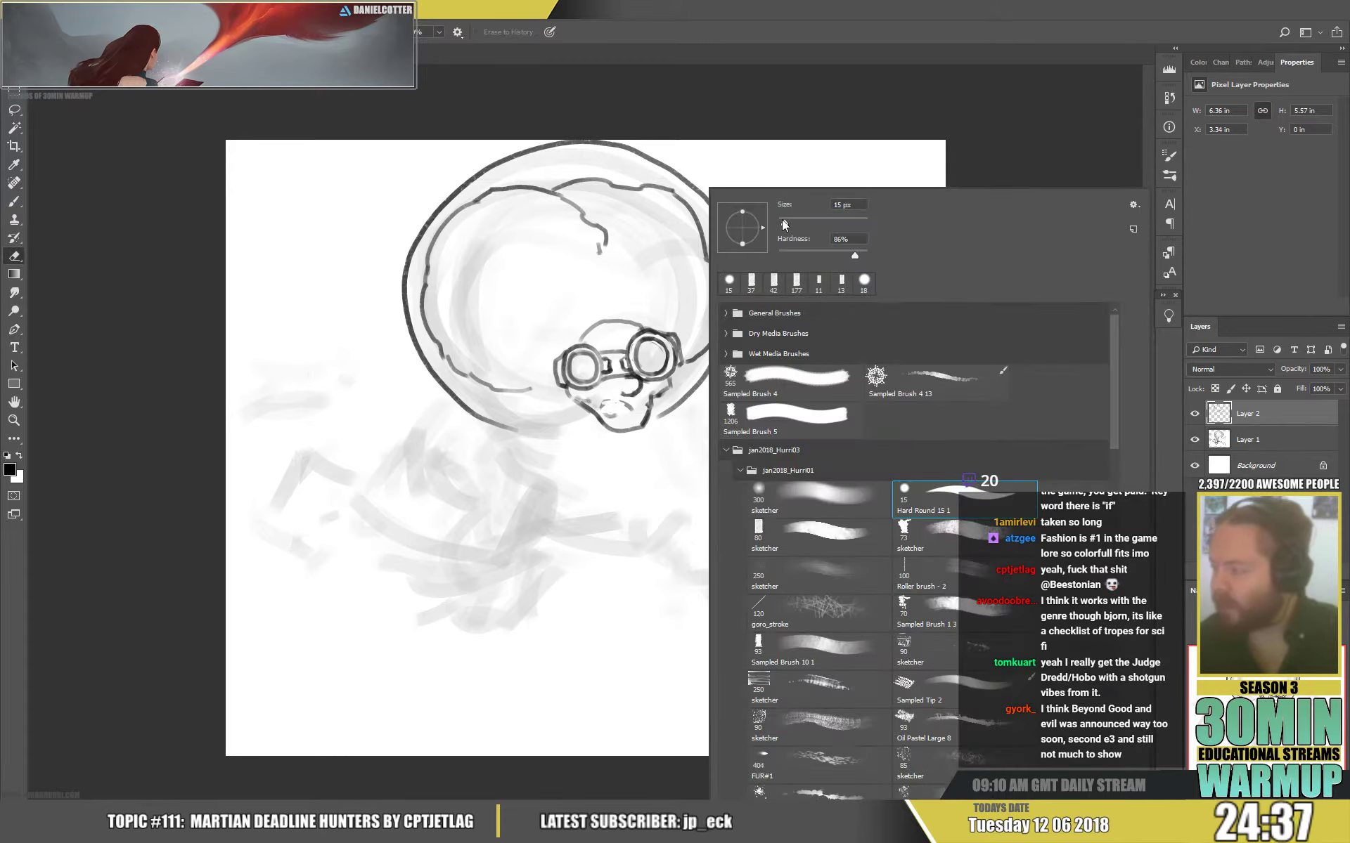
key(Escape)
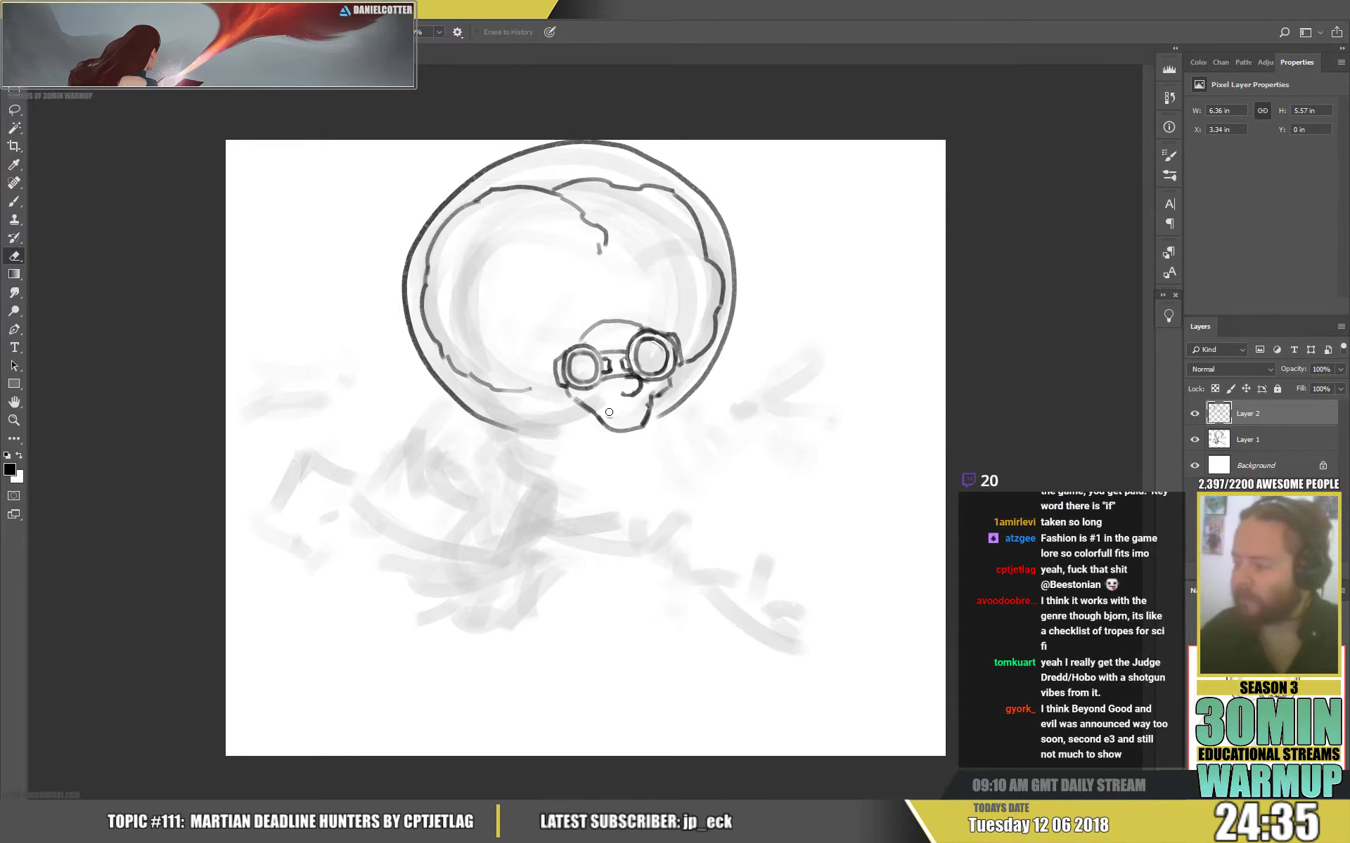
key(b)
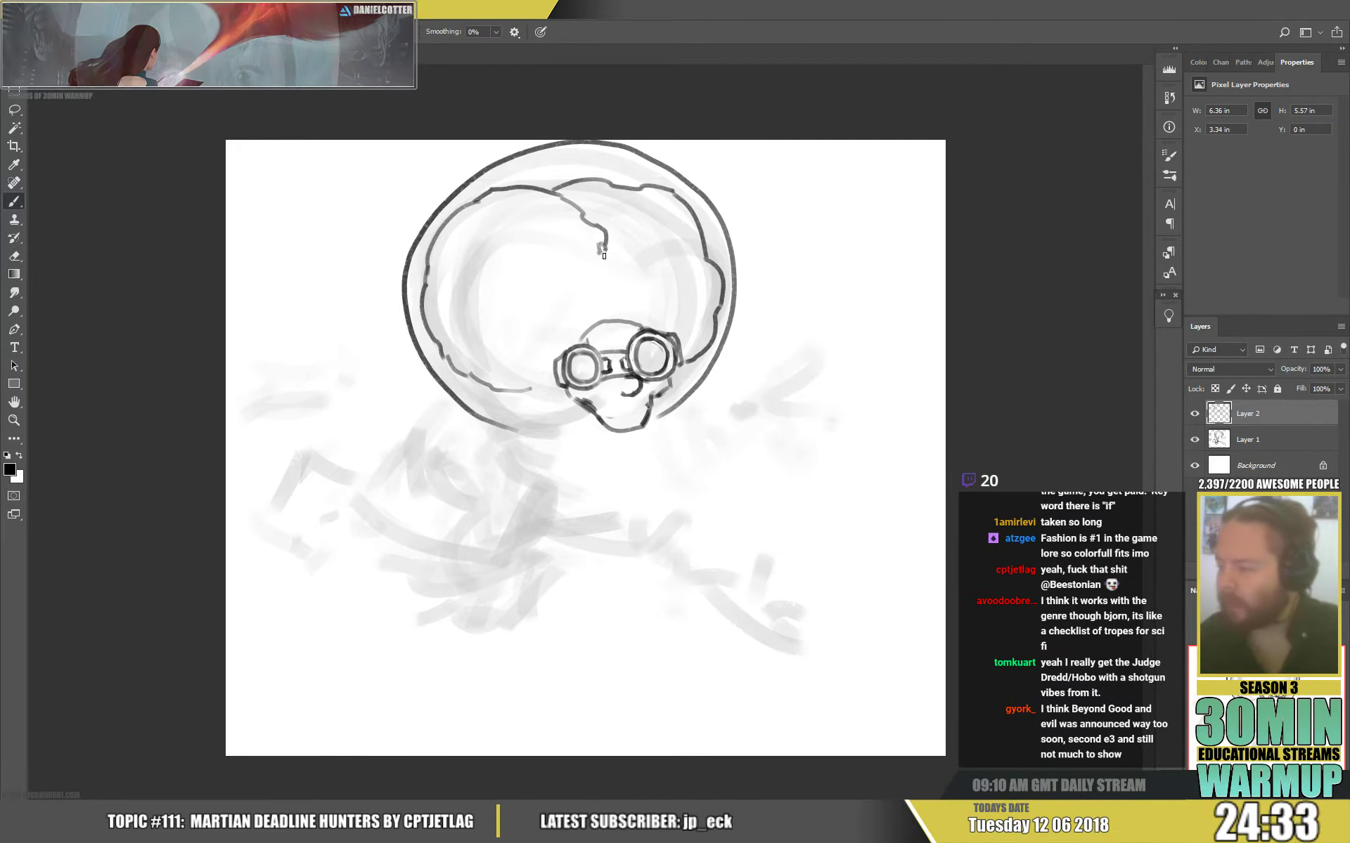
Draw curving brain folds across the left half of the brain, down to its lower edge beside the goggles.
mouse_move(599, 248)
mouse_down()
mouse_move(611, 284)
mouse_move(562, 249)
mouse_move(504, 316)
mouse_move(495, 257)
mouse_up()
mouse_move(587, 219)
mouse_down()
mouse_move(524, 217)
mouse_move(472, 249)
mouse_move(507, 223)
mouse_move(470, 273)
mouse_move(480, 294)
mouse_move(455, 279)
mouse_move(504, 201)
mouse_move(483, 198)
mouse_move(493, 209)
mouse_move(442, 268)
mouse_up()
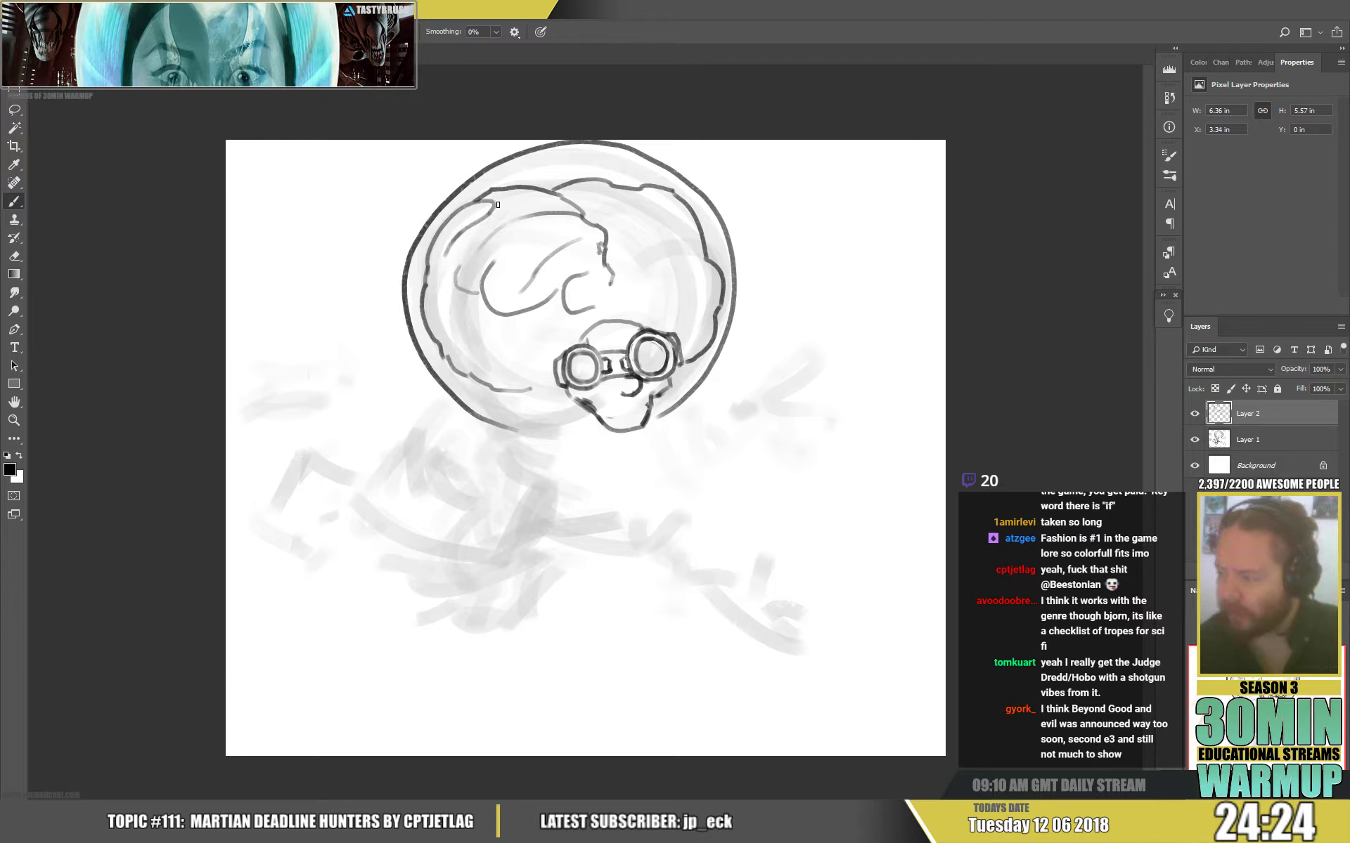
mouse_move(496, 202)
mouse_down()
mouse_move(535, 201)
mouse_move(454, 245)
mouse_move(456, 294)
mouse_move(436, 298)
mouse_move(469, 336)
mouse_move(460, 362)
mouse_move(442, 355)
mouse_move(487, 346)
mouse_up()
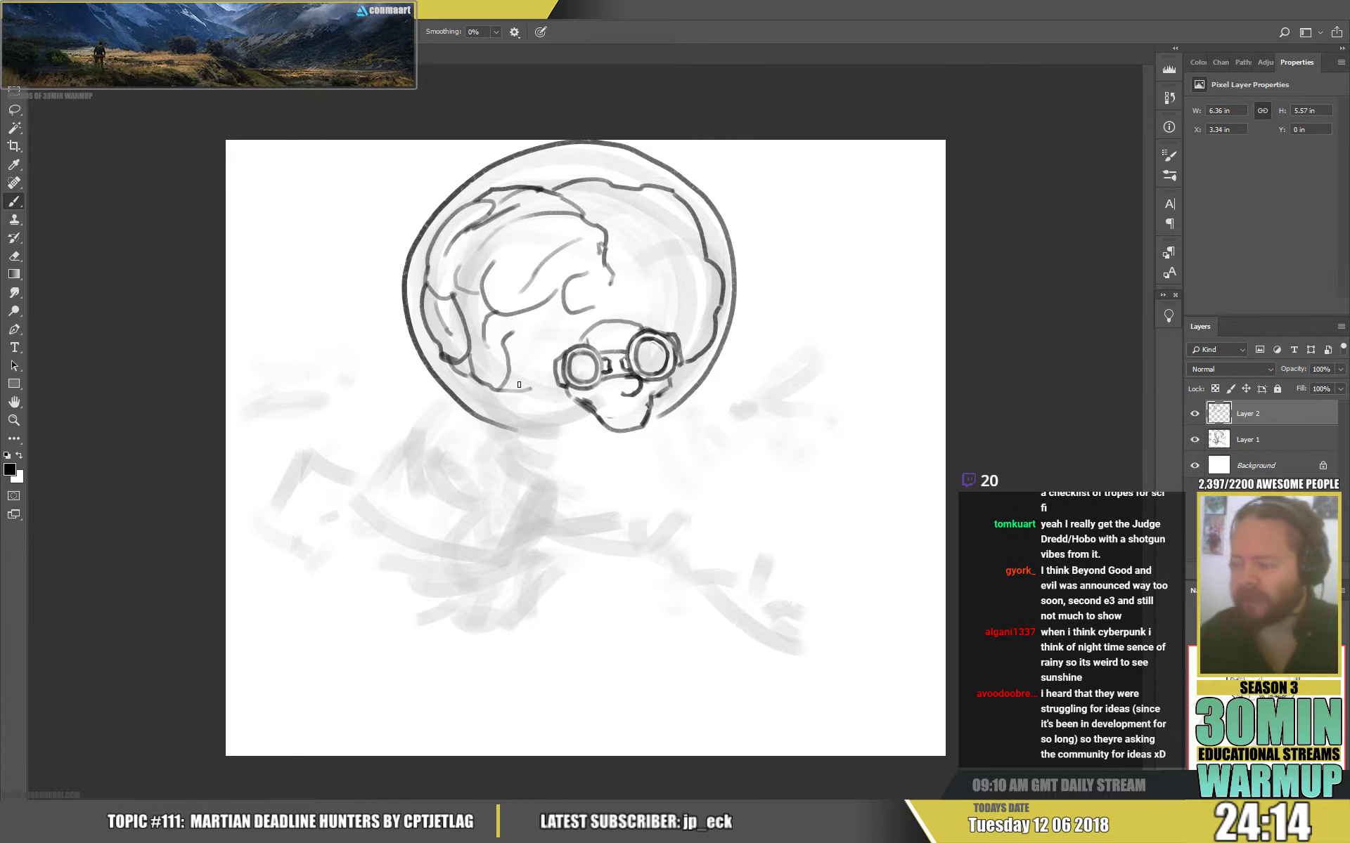
mouse_move(518, 348)
mouse_down()
mouse_move(548, 317)
mouse_move(555, 345)
mouse_move(579, 324)
mouse_move(522, 389)
mouse_move(522, 346)
mouse_move(513, 385)
mouse_move(482, 381)
mouse_move(525, 346)
mouse_move(525, 391)
mouse_move(556, 377)
mouse_up()
Draw brain folds across the right half, extend the central cleft to the forehead and clean up overlapping lines.
mouse_move(612, 294)
mouse_down()
mouse_move(608, 225)
mouse_move(595, 226)
mouse_move(655, 224)
mouse_move(692, 240)
mouse_up()
drag(642, 191, 684, 208)
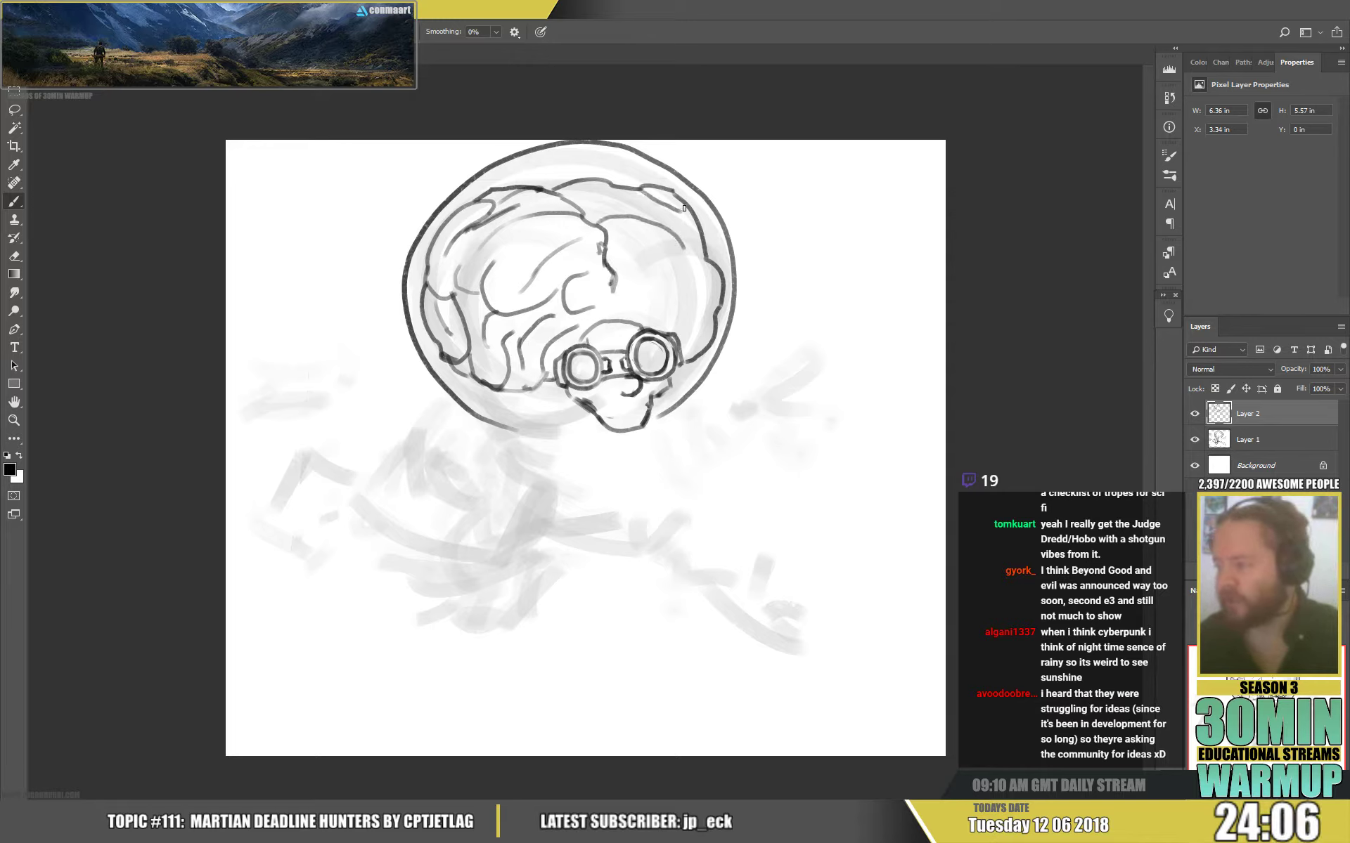
mouse_move(610, 185)
mouse_down()
mouse_move(662, 213)
mouse_move(707, 242)
mouse_up()
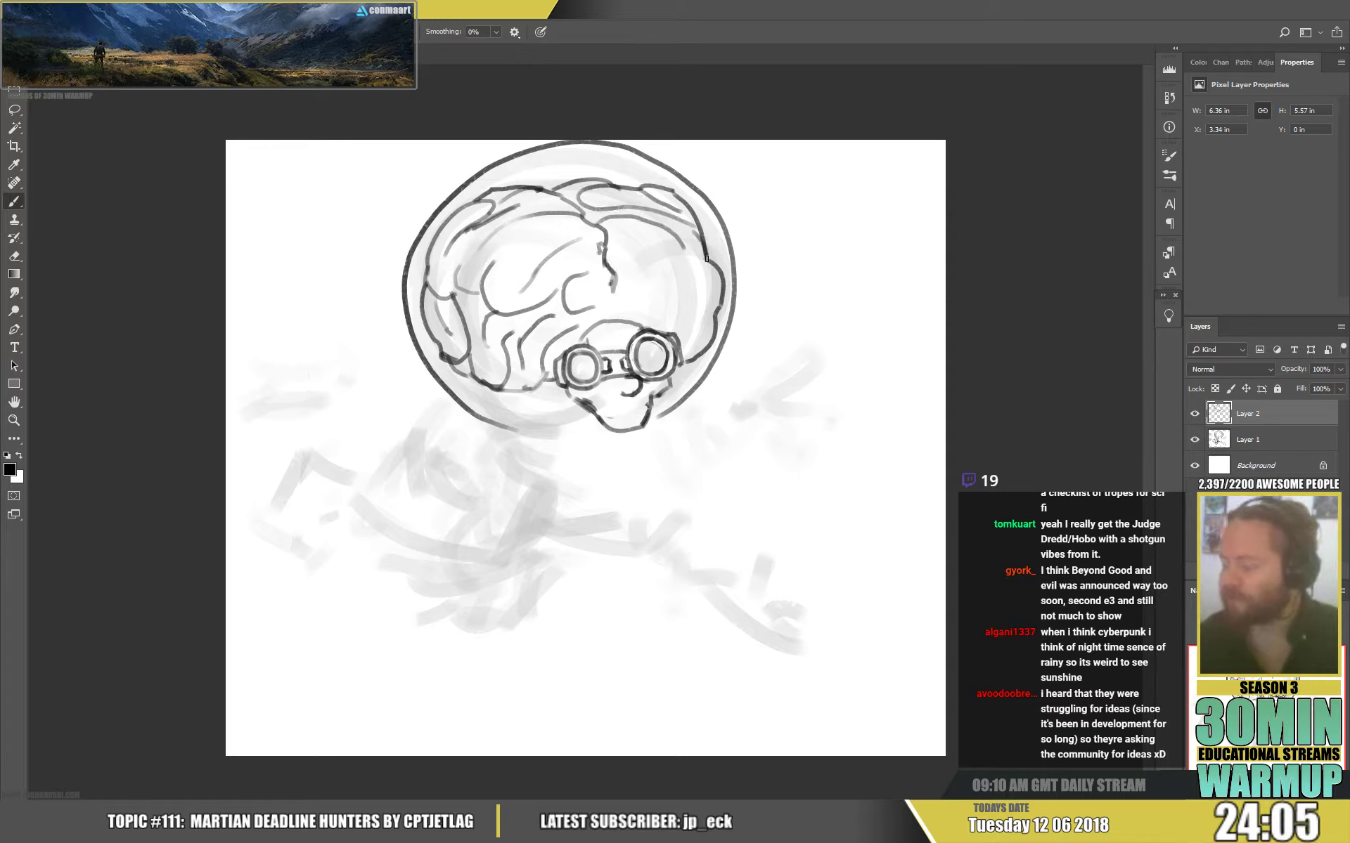
drag(623, 248, 708, 275)
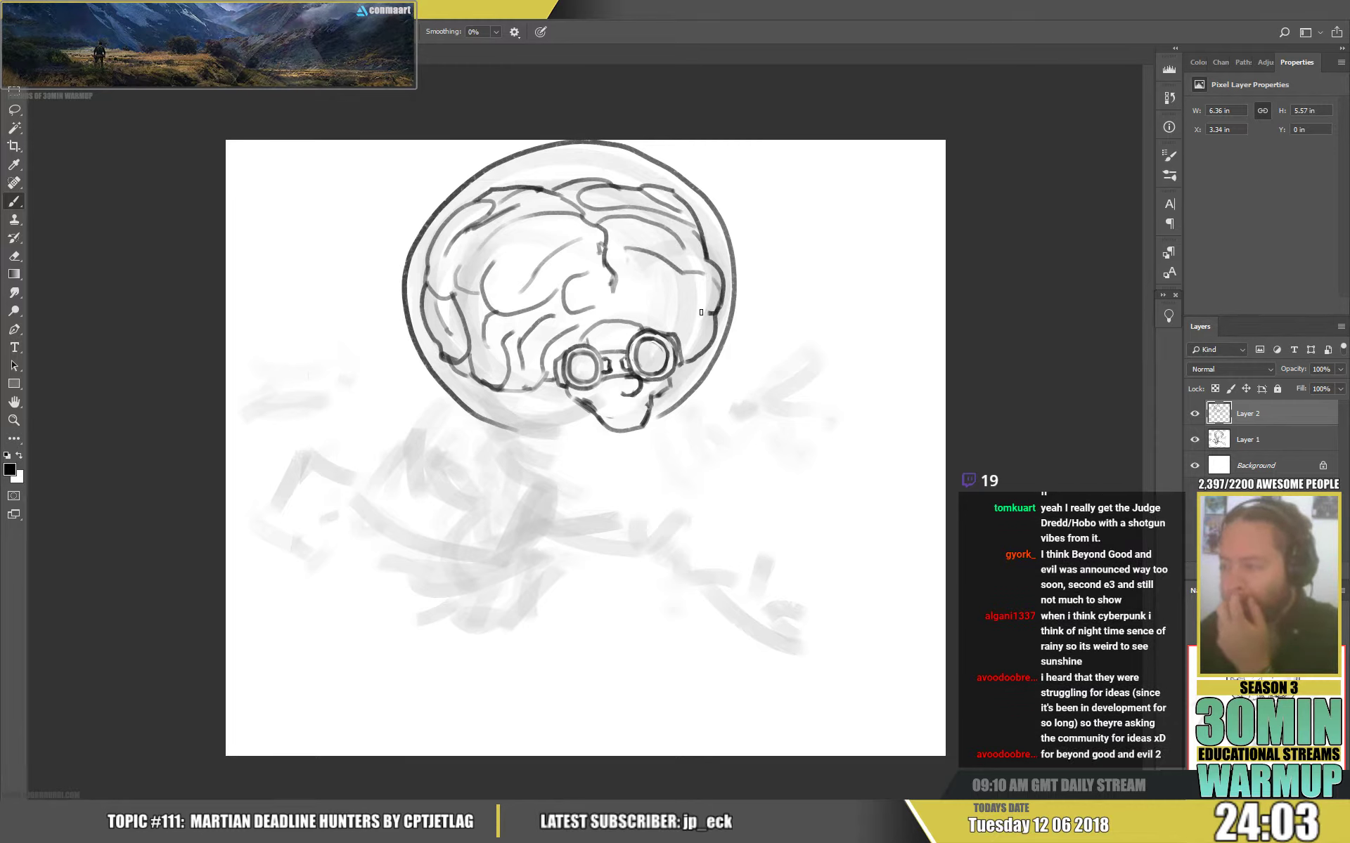
mouse_move(611, 252)
mouse_down()
mouse_move(637, 298)
mouse_move(614, 286)
mouse_move(574, 327)
mouse_move(555, 322)
mouse_move(562, 285)
mouse_move(572, 326)
mouse_move(637, 311)
mouse_move(621, 284)
mouse_move(666, 327)
mouse_up()
key(e)
key(b)
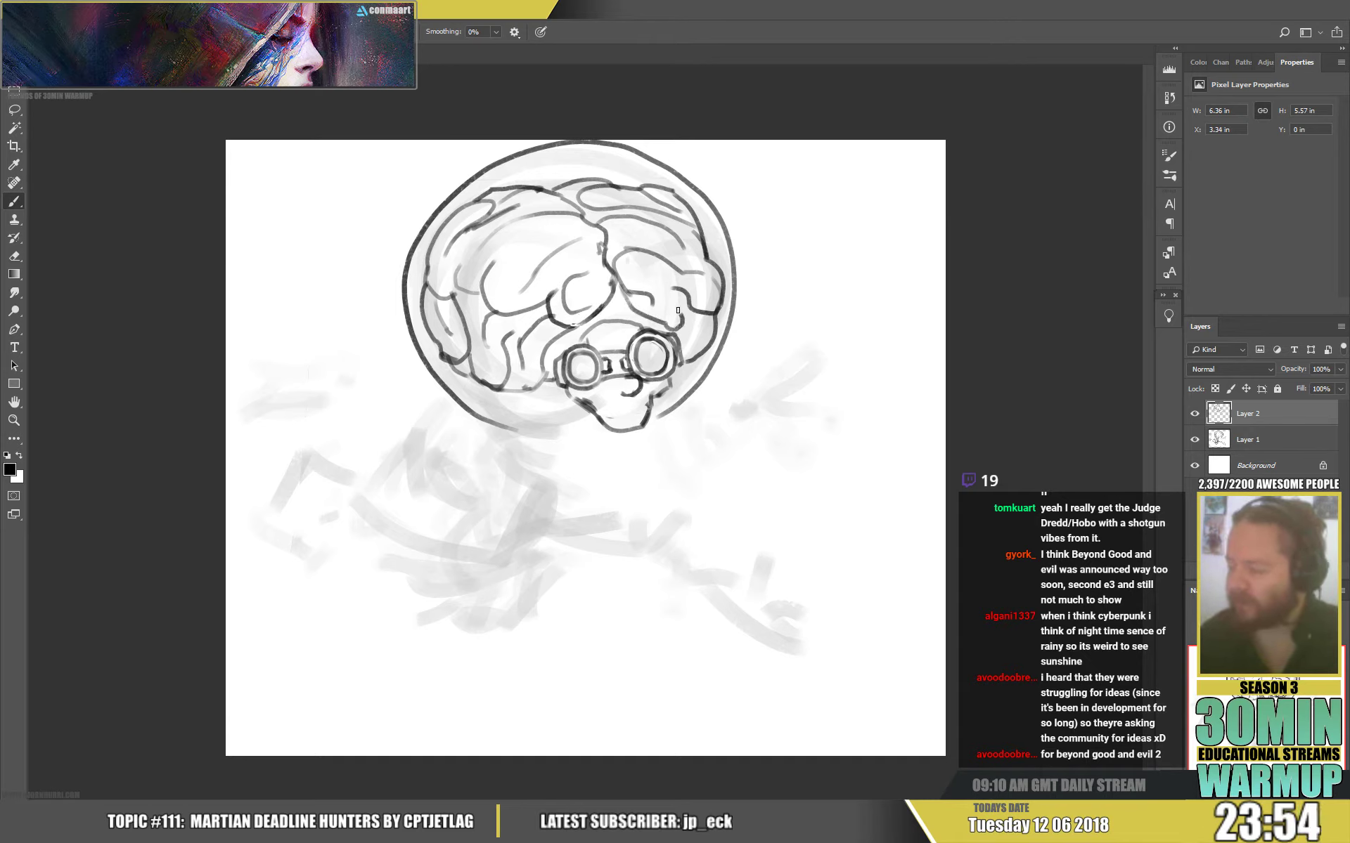
mouse_move(641, 273)
mouse_down()
mouse_move(666, 291)
mouse_move(604, 244)
mouse_move(567, 270)
mouse_move(622, 238)
mouse_up()
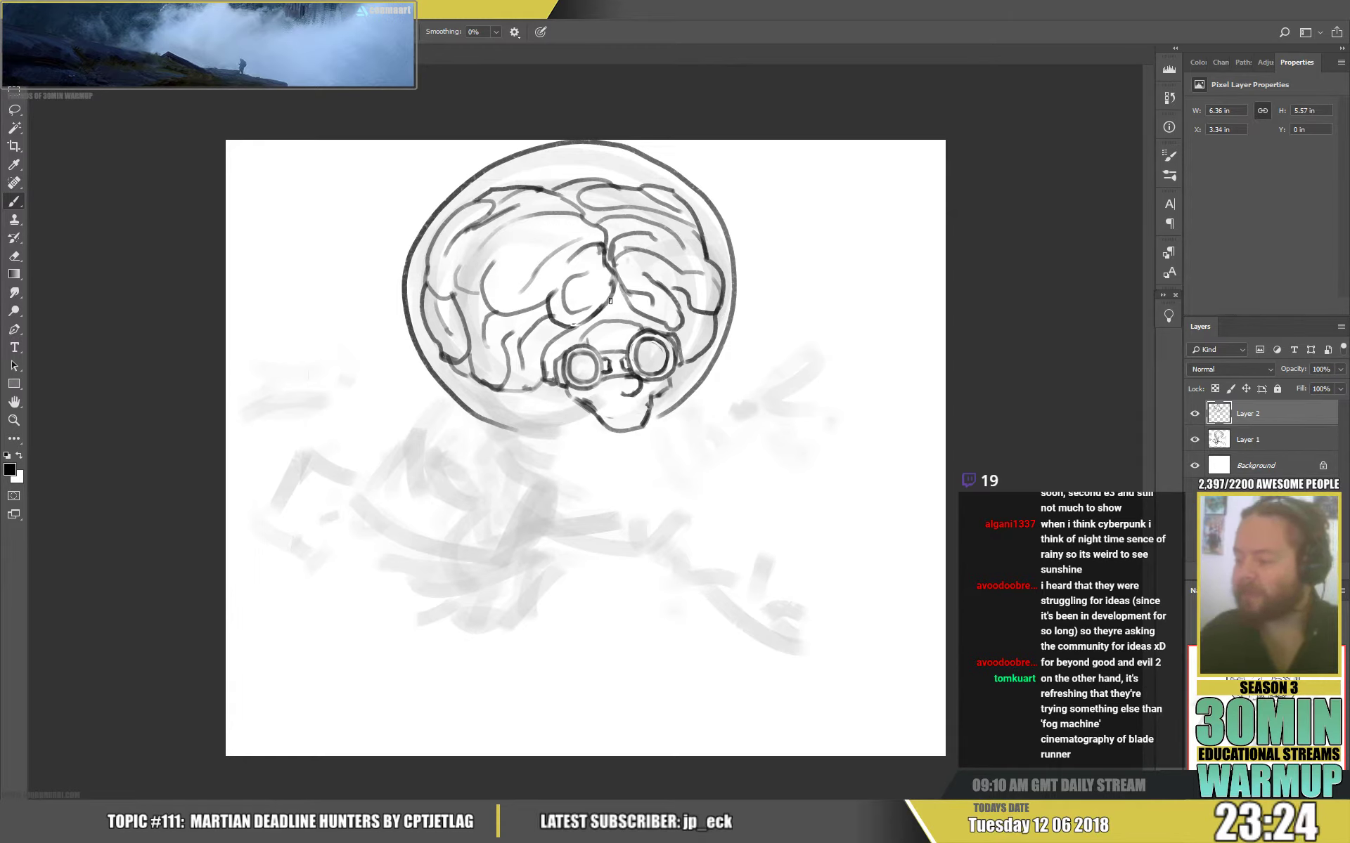
key(e)
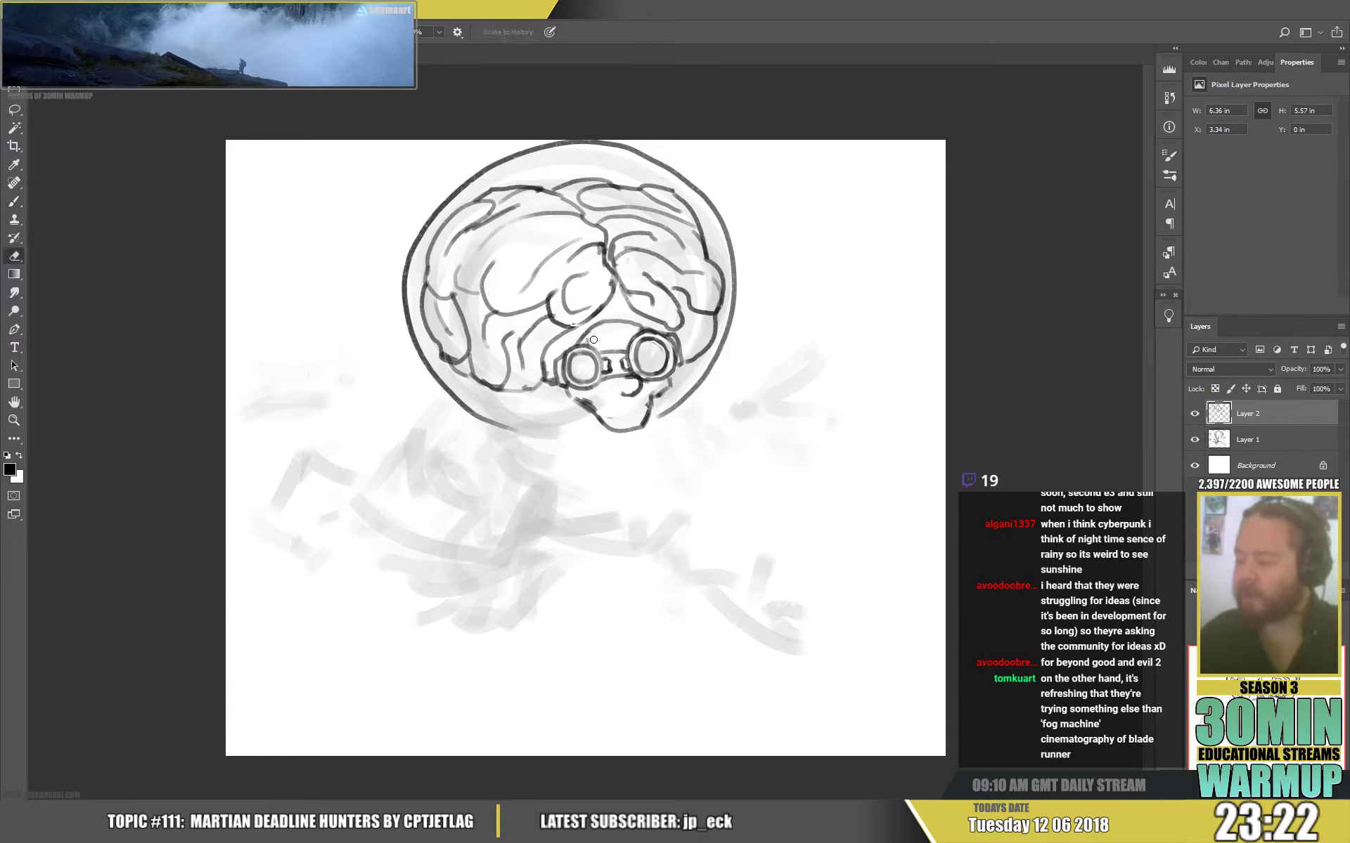
key(b)
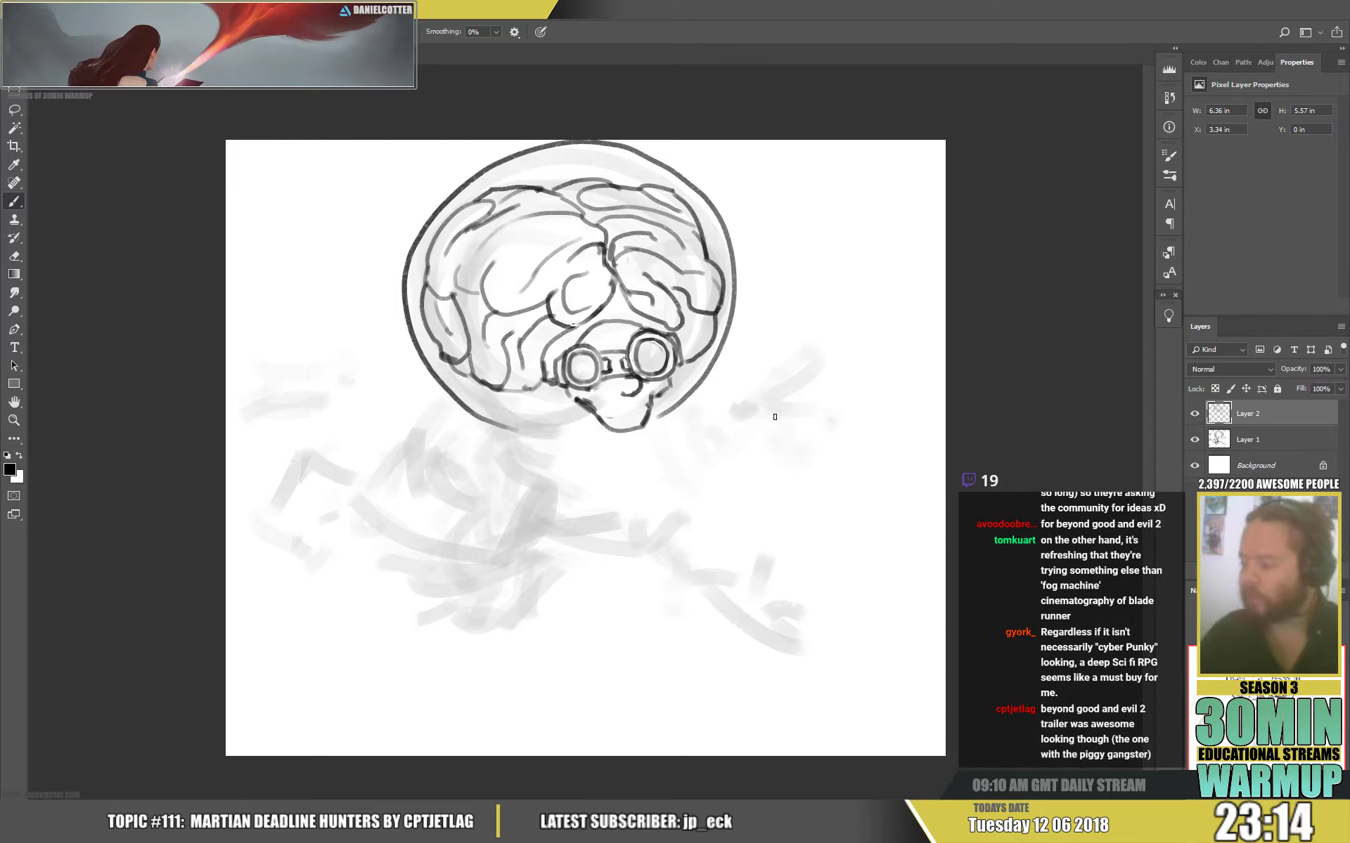
Draw a clenched fist on the right of the helmet, plus the opposite shoulder, cuff and gripping hand.
mouse_move(773, 414)
mouse_down()
mouse_move(713, 395)
mouse_move(719, 438)
mouse_move(734, 419)
mouse_move(719, 448)
mouse_move(754, 433)
mouse_move(778, 457)
mouse_up()
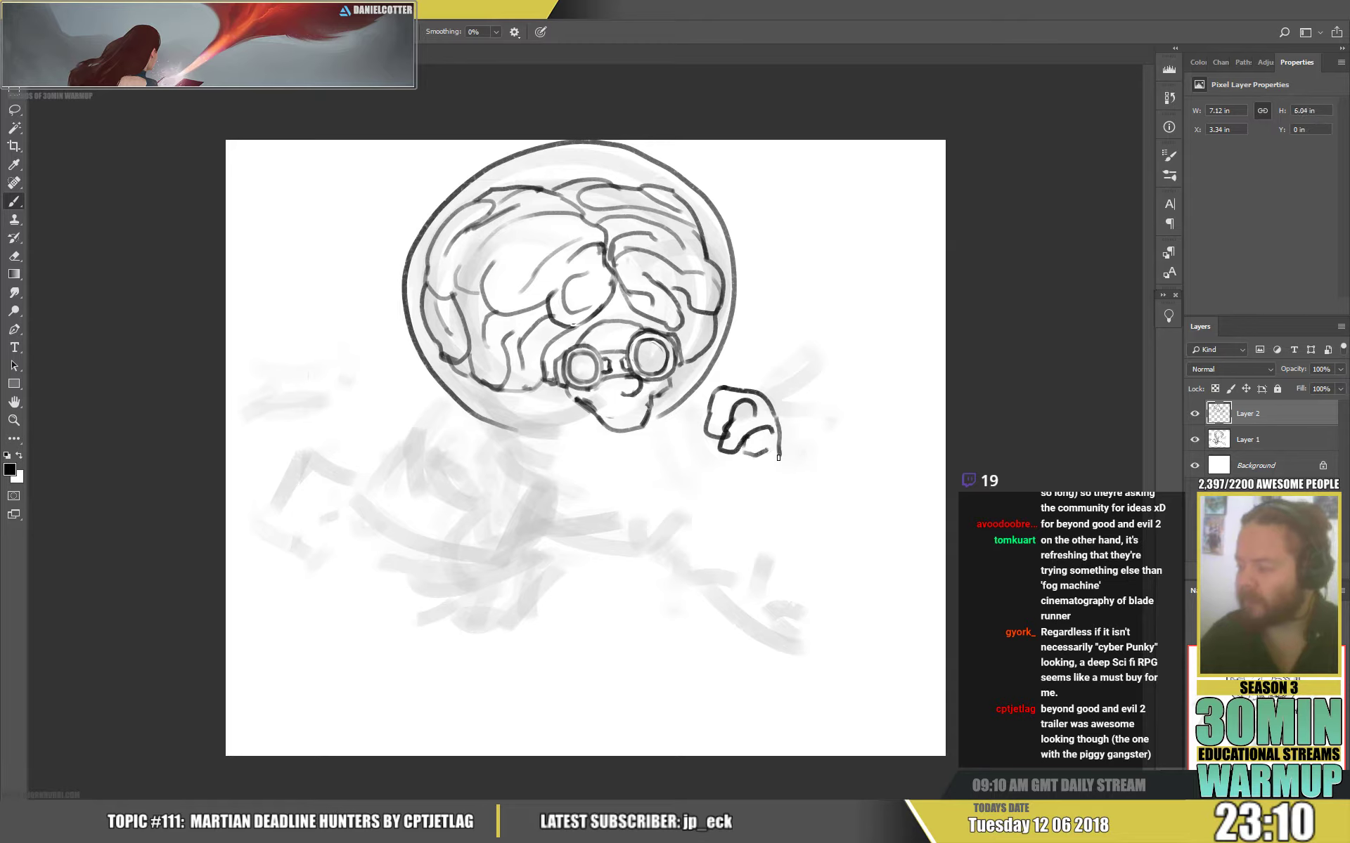
mouse_move(696, 427)
mouse_down()
mouse_move(721, 459)
mouse_move(752, 468)
mouse_move(713, 452)
mouse_move(724, 469)
mouse_move(768, 464)
mouse_up()
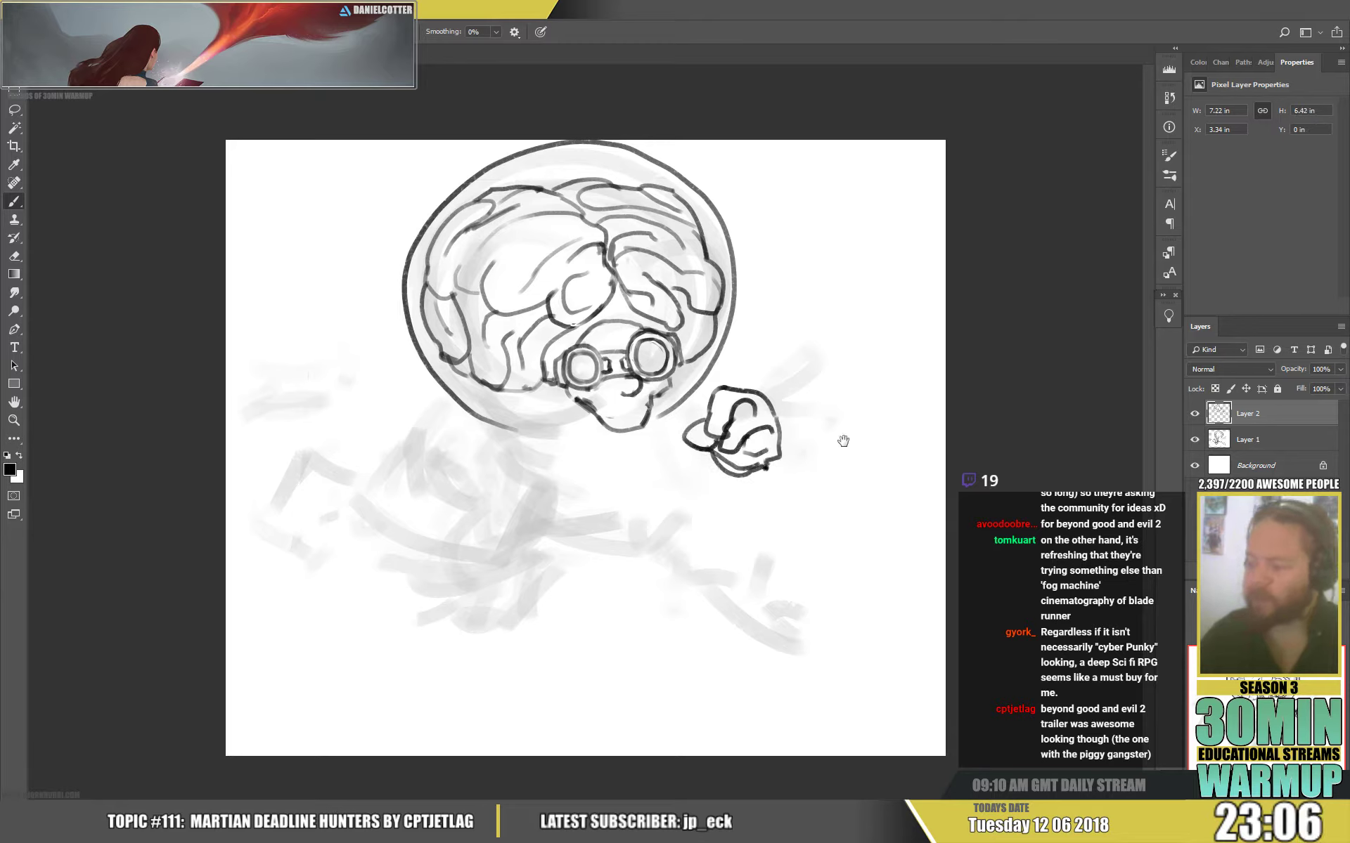
mouse_move(500, 426)
mouse_down()
mouse_move(415, 416)
mouse_move(375, 457)
mouse_move(387, 487)
mouse_up()
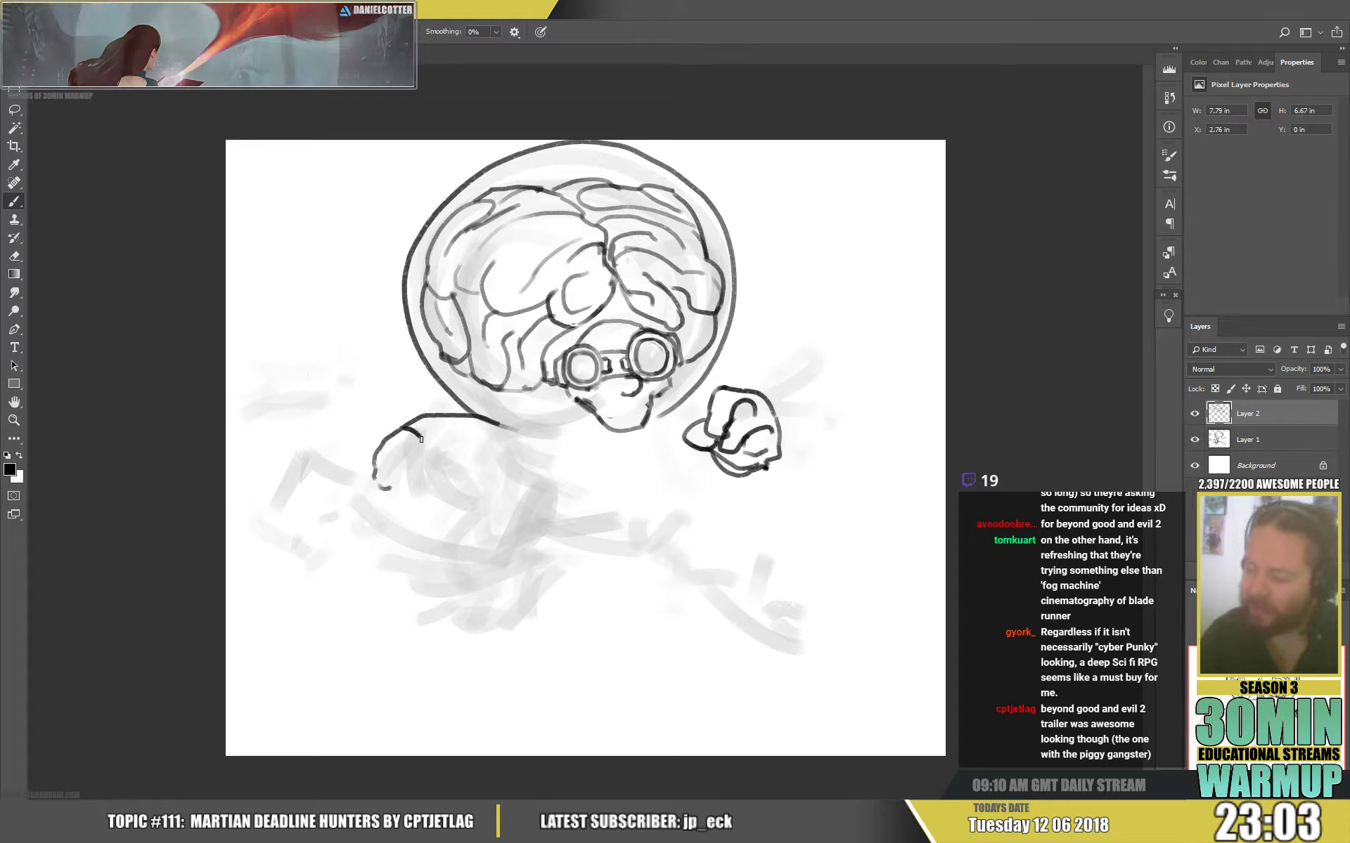
mouse_move(401, 429)
mouse_down()
mouse_move(434, 490)
mouse_move(419, 474)
mouse_move(378, 489)
mouse_move(367, 513)
mouse_move(386, 511)
mouse_move(404, 480)
mouse_move(372, 471)
mouse_move(364, 493)
mouse_move(369, 479)
mouse_move(422, 552)
mouse_move(447, 563)
mouse_up()
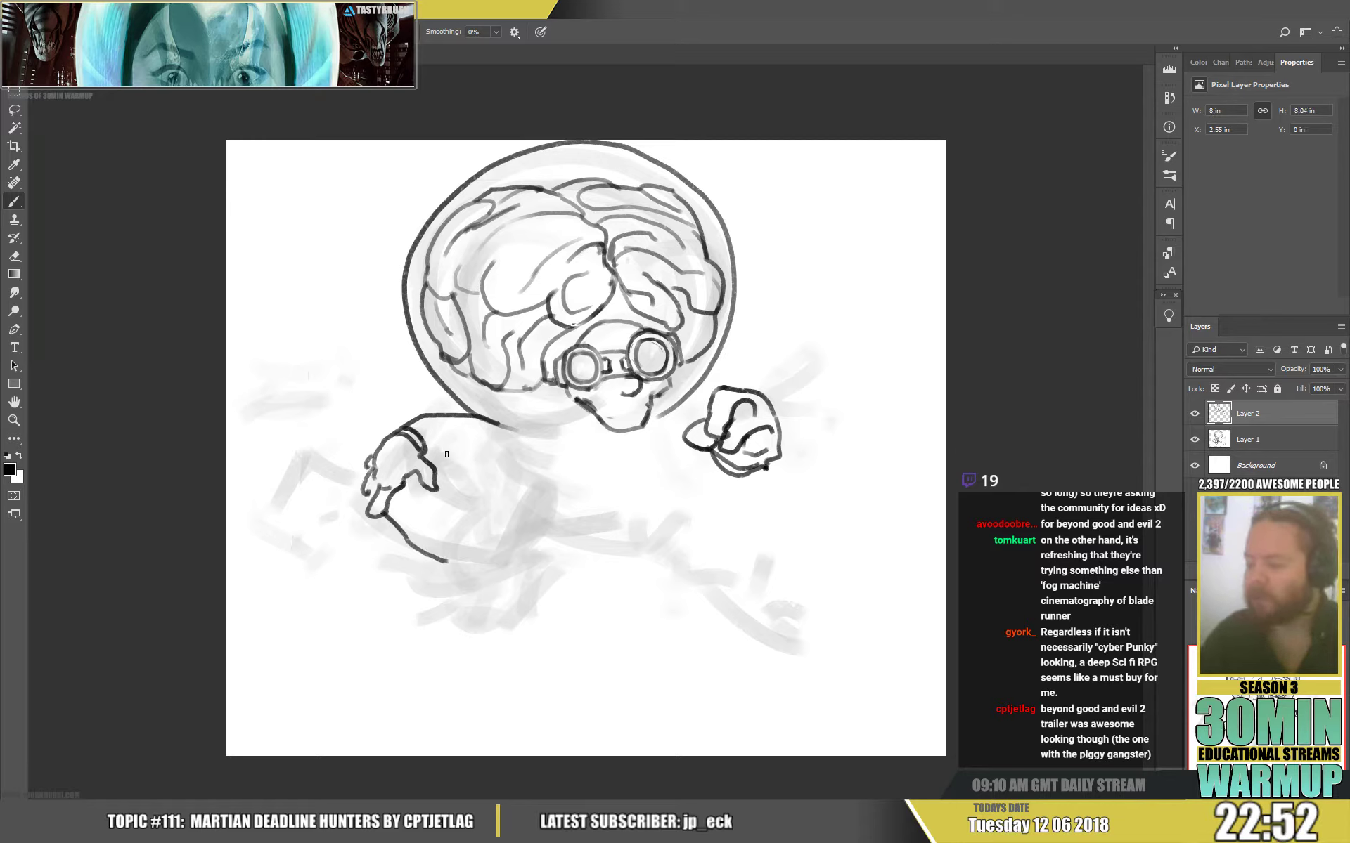
Draw the thick bundle of papers held under the gripping hand, with layered page edges, and the sleeve's inner line.
mouse_move(434, 448)
mouse_down()
mouse_move(493, 471)
mouse_move(447, 564)
mouse_up()
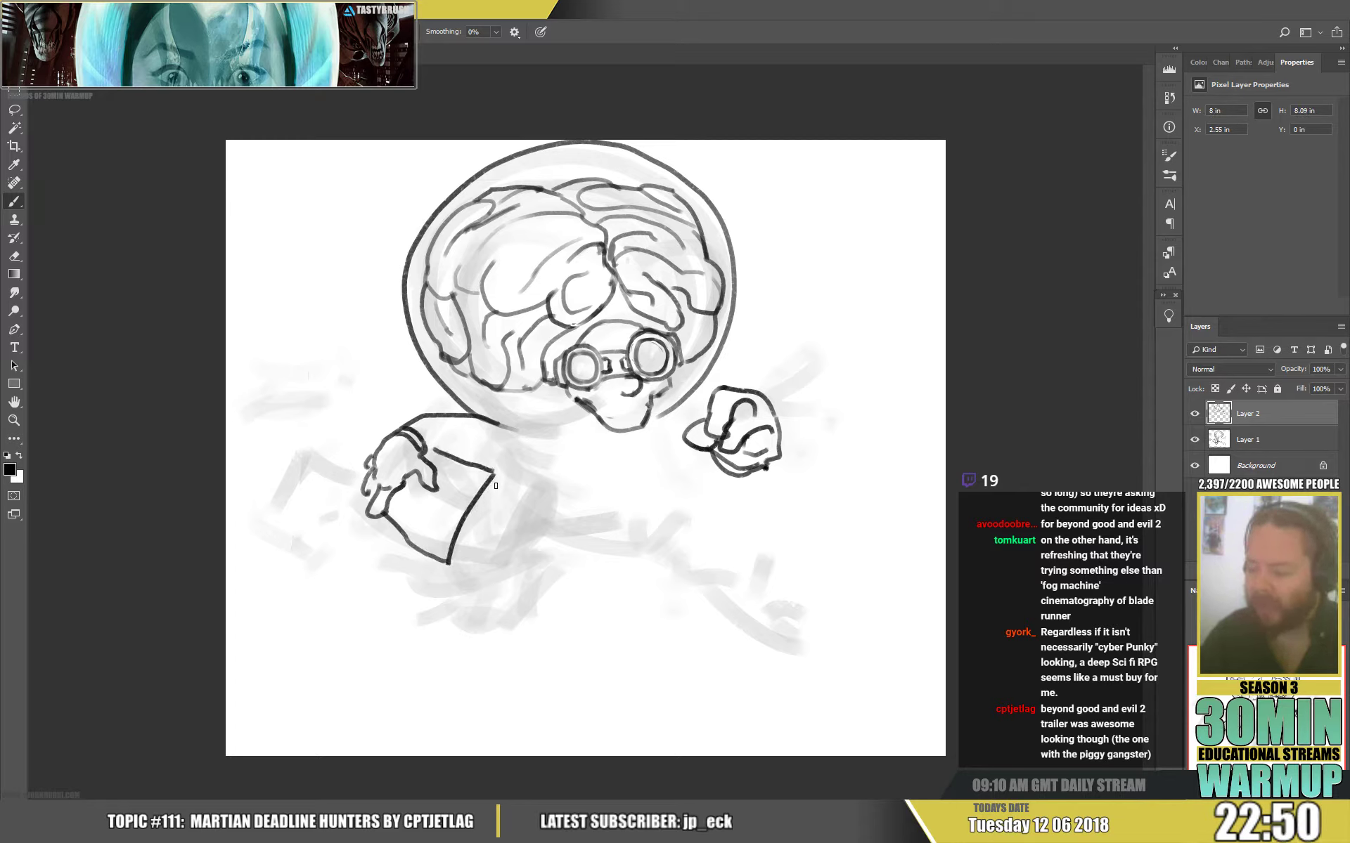
mouse_move(498, 484)
mouse_down()
mouse_move(448, 562)
mouse_move(508, 497)
mouse_up()
mouse_move(368, 507)
mouse_down()
mouse_move(345, 483)
mouse_move(395, 426)
mouse_move(485, 434)
mouse_up()
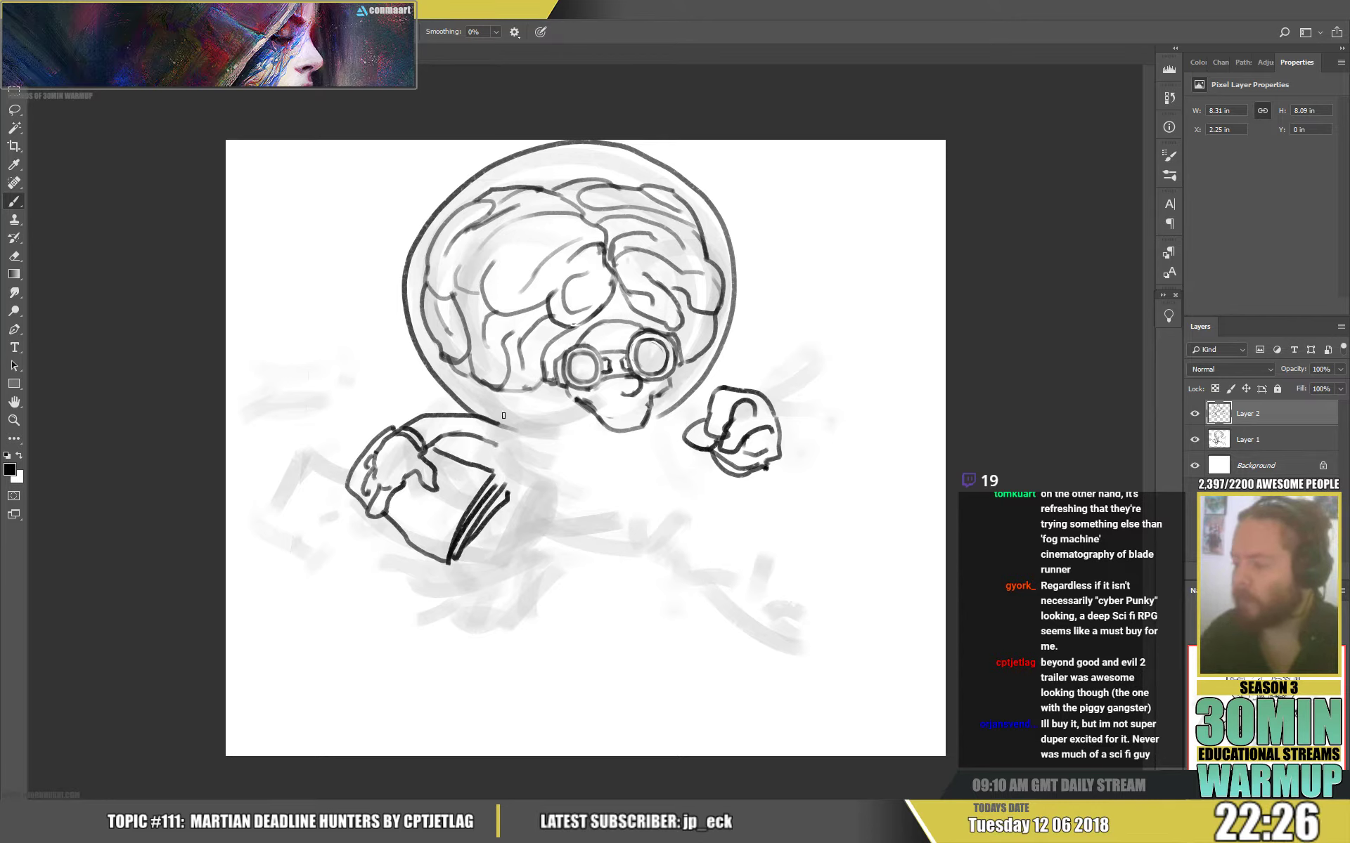
Complete the helmet's lower edge and erase the curled nose line from the face.
drag(489, 424, 570, 417)
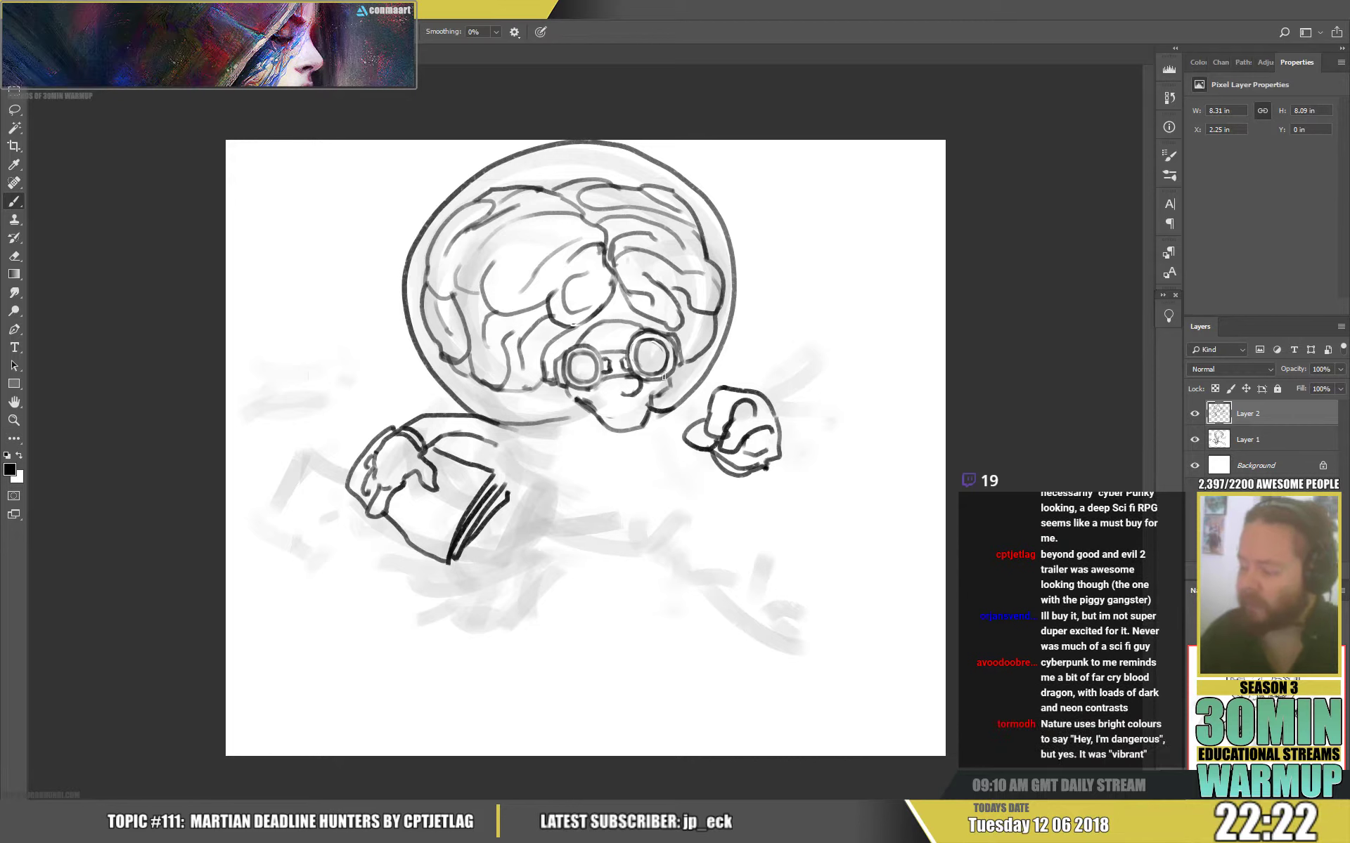
key(e)
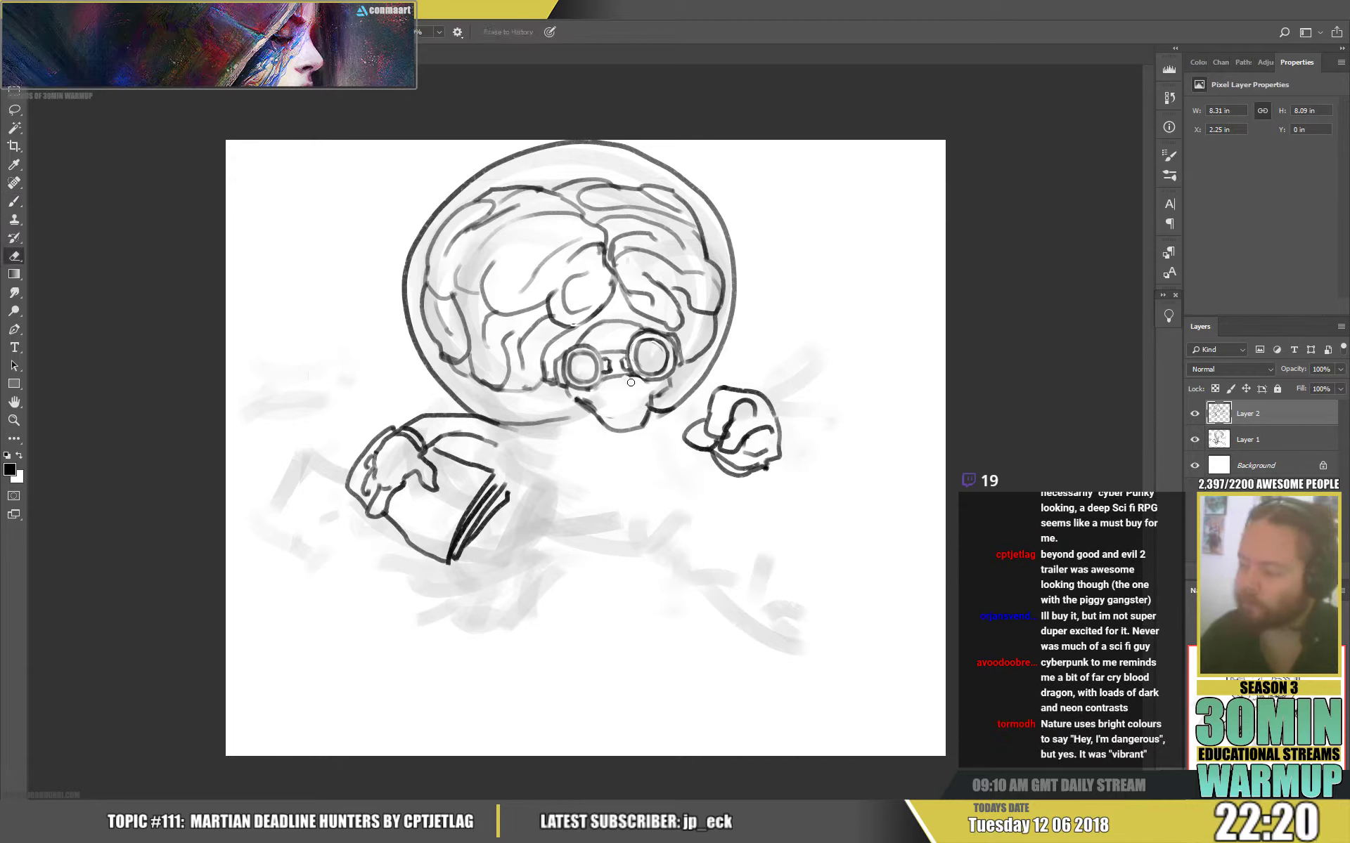
key(b)
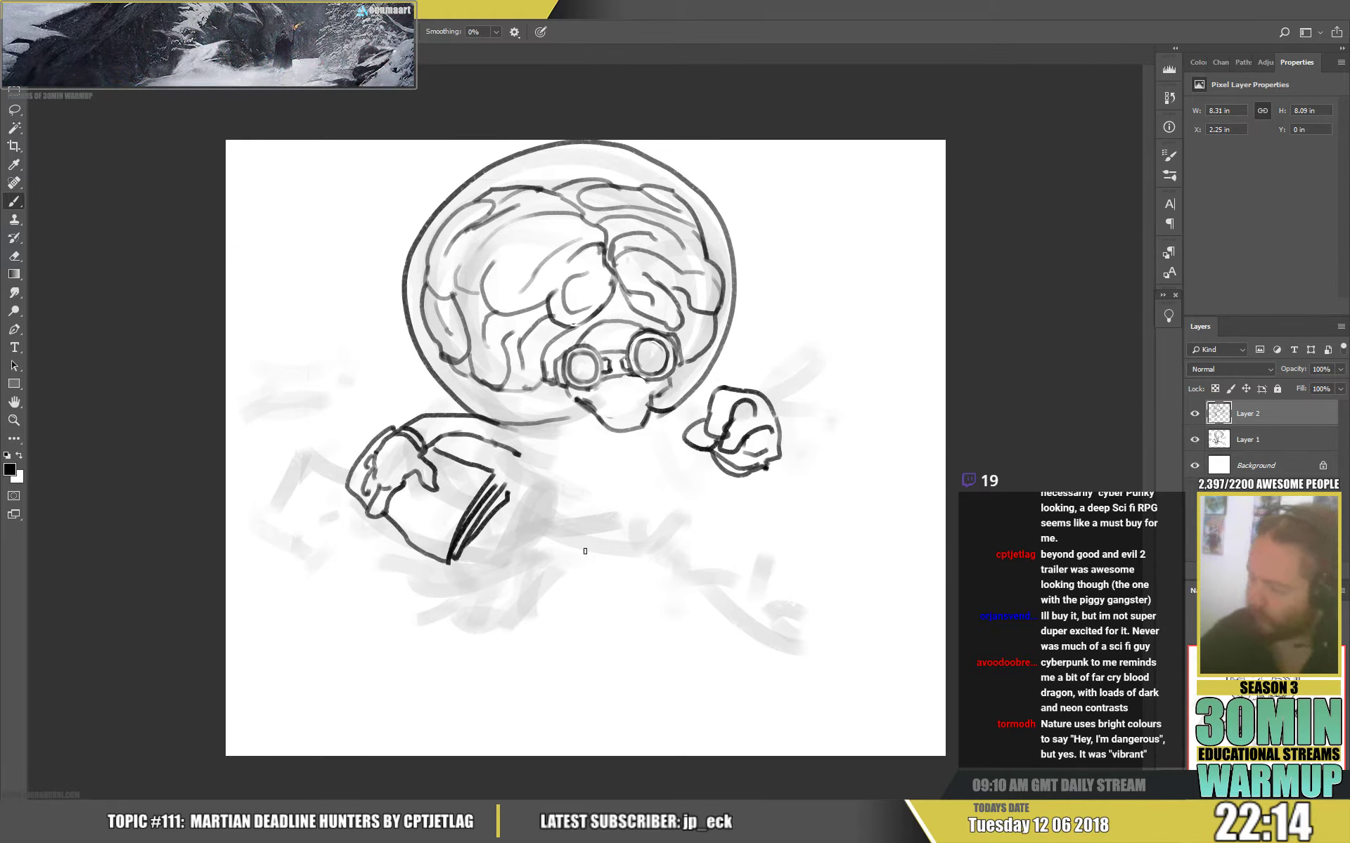
Draw the trailing bent leg below the papers, ending in a foot with rounded toes, and clean up the foot outline.
mouse_move(548, 558)
mouse_down()
mouse_move(487, 636)
mouse_move(504, 560)
mouse_move(474, 614)
mouse_move(447, 572)
mouse_move(409, 569)
mouse_move(360, 603)
mouse_move(402, 623)
mouse_move(430, 616)
mouse_move(382, 606)
mouse_move(391, 629)
mouse_move(432, 604)
mouse_move(481, 636)
mouse_move(492, 627)
mouse_up()
key(ctrl+z)
key(ctrl+z)
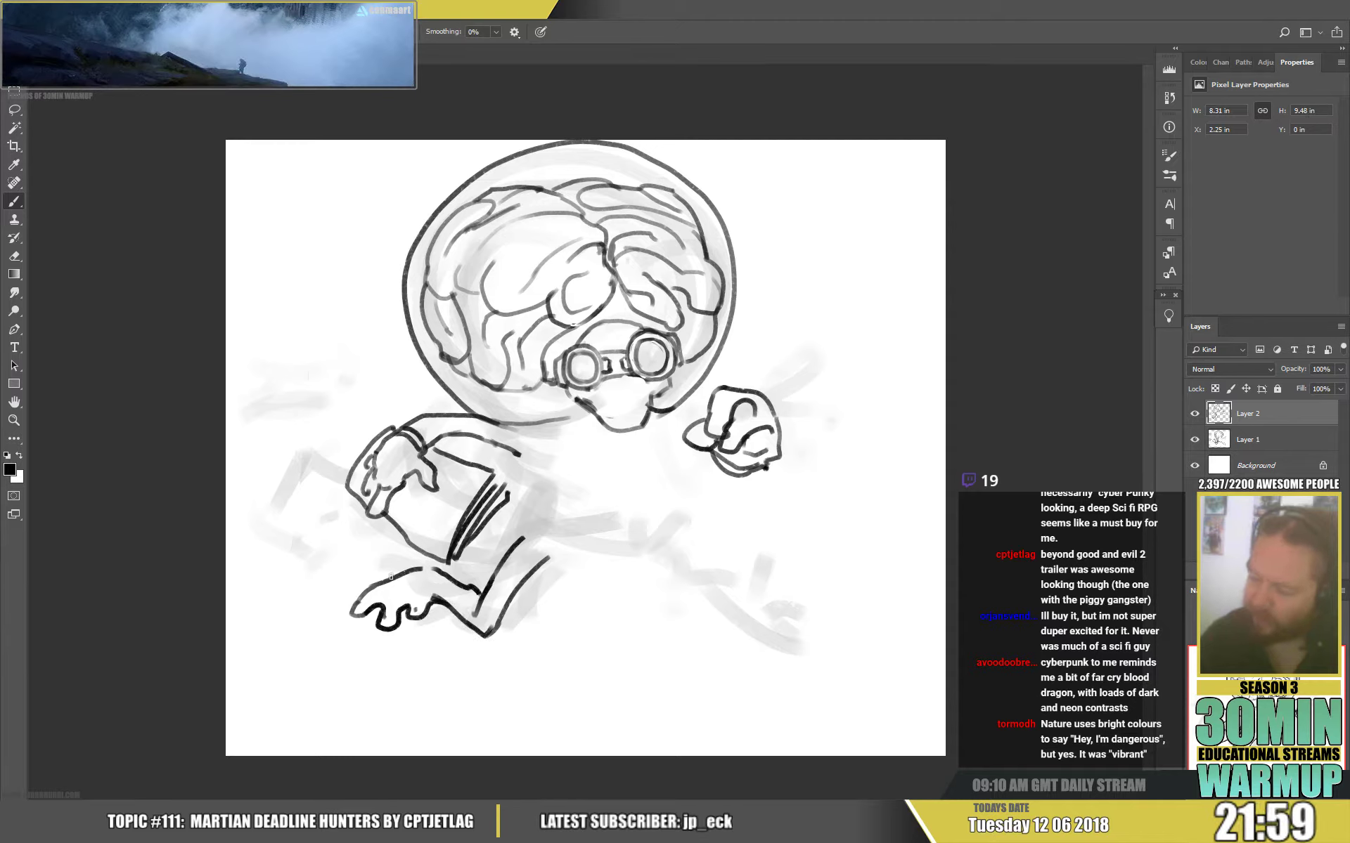
mouse_move(353, 609)
mouse_down()
mouse_move(341, 592)
mouse_move(358, 618)
mouse_move(383, 609)
mouse_move(414, 559)
mouse_move(426, 562)
mouse_move(364, 591)
mouse_move(420, 563)
mouse_up()
key(e)
key(b)
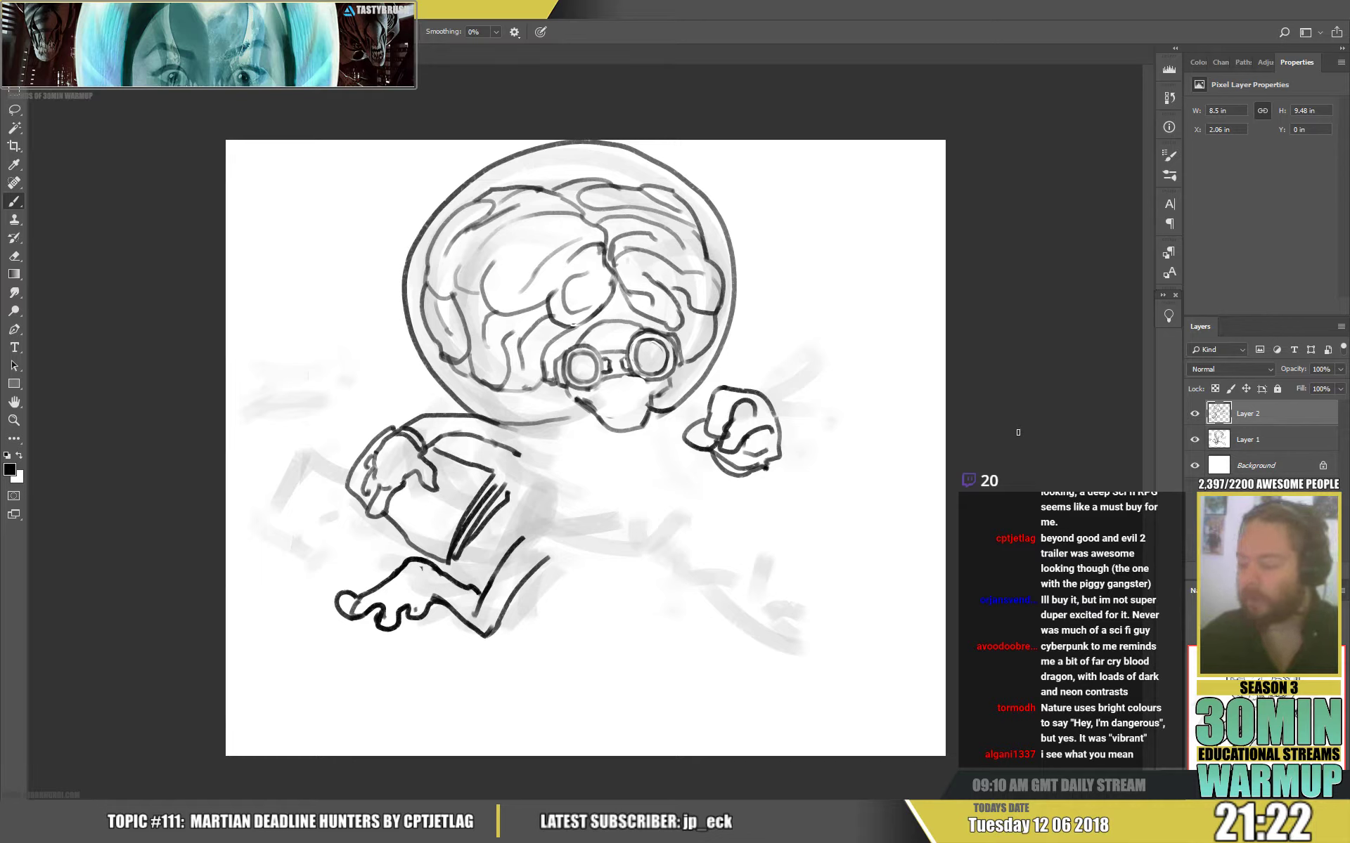
Draw three loose sheets of paper flying off behind the gripping hand.
drag(359, 513, 326, 568)
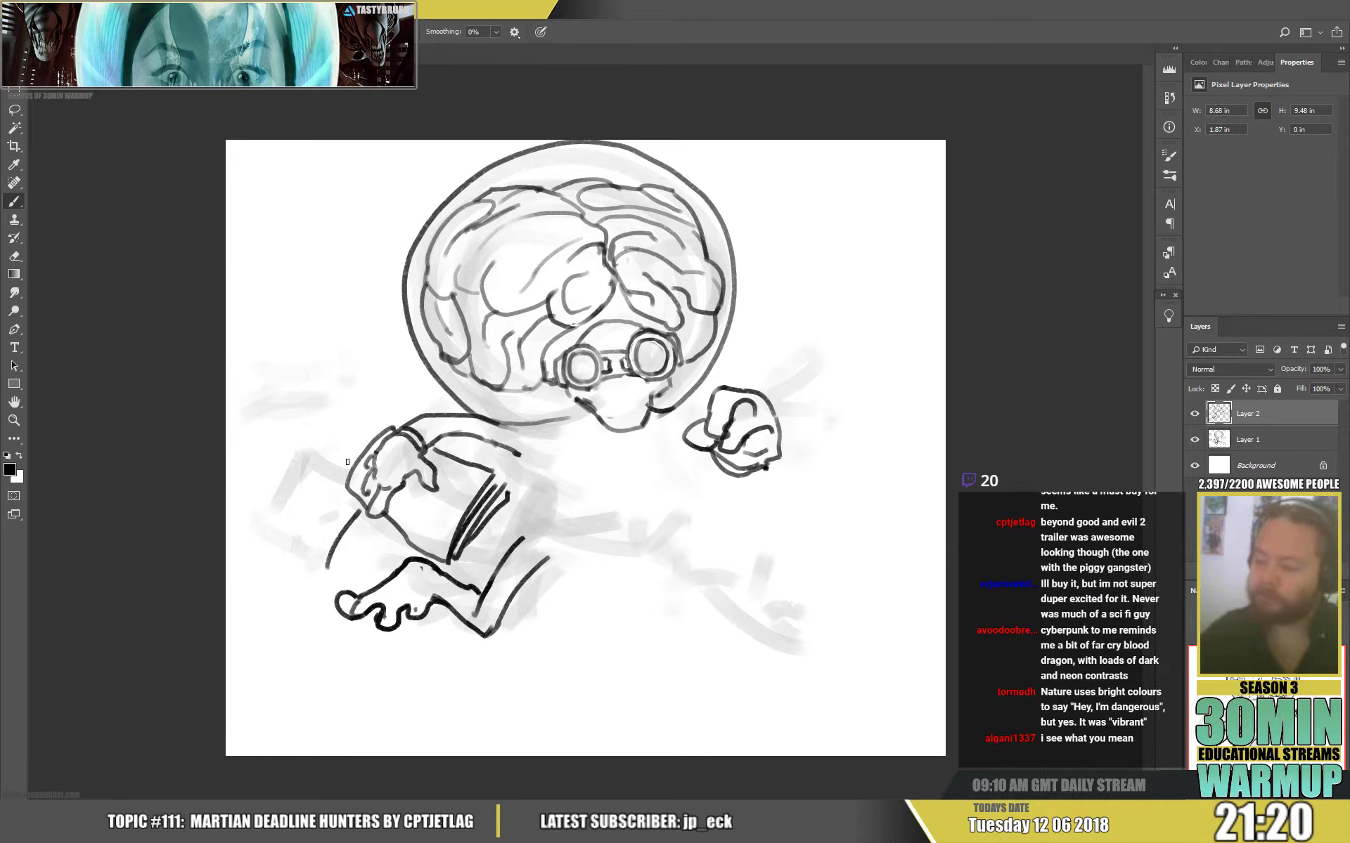
mouse_move(348, 478)
mouse_down()
mouse_move(295, 434)
mouse_move(284, 472)
mouse_move(300, 538)
mouse_move(331, 569)
mouse_up()
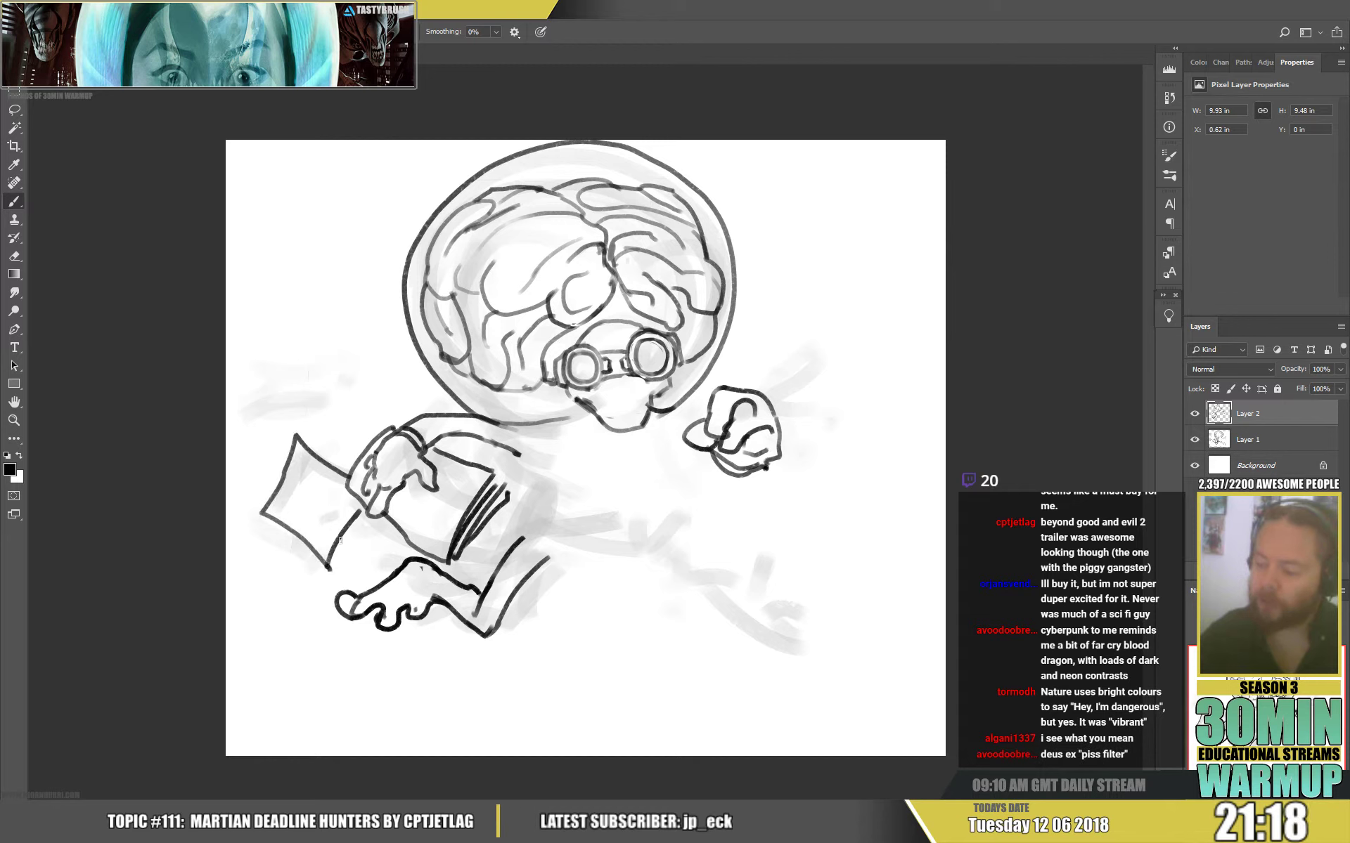
mouse_move(354, 457)
mouse_down()
mouse_move(326, 429)
mouse_move(312, 453)
mouse_move(318, 404)
mouse_move(283, 355)
mouse_move(241, 430)
mouse_up()
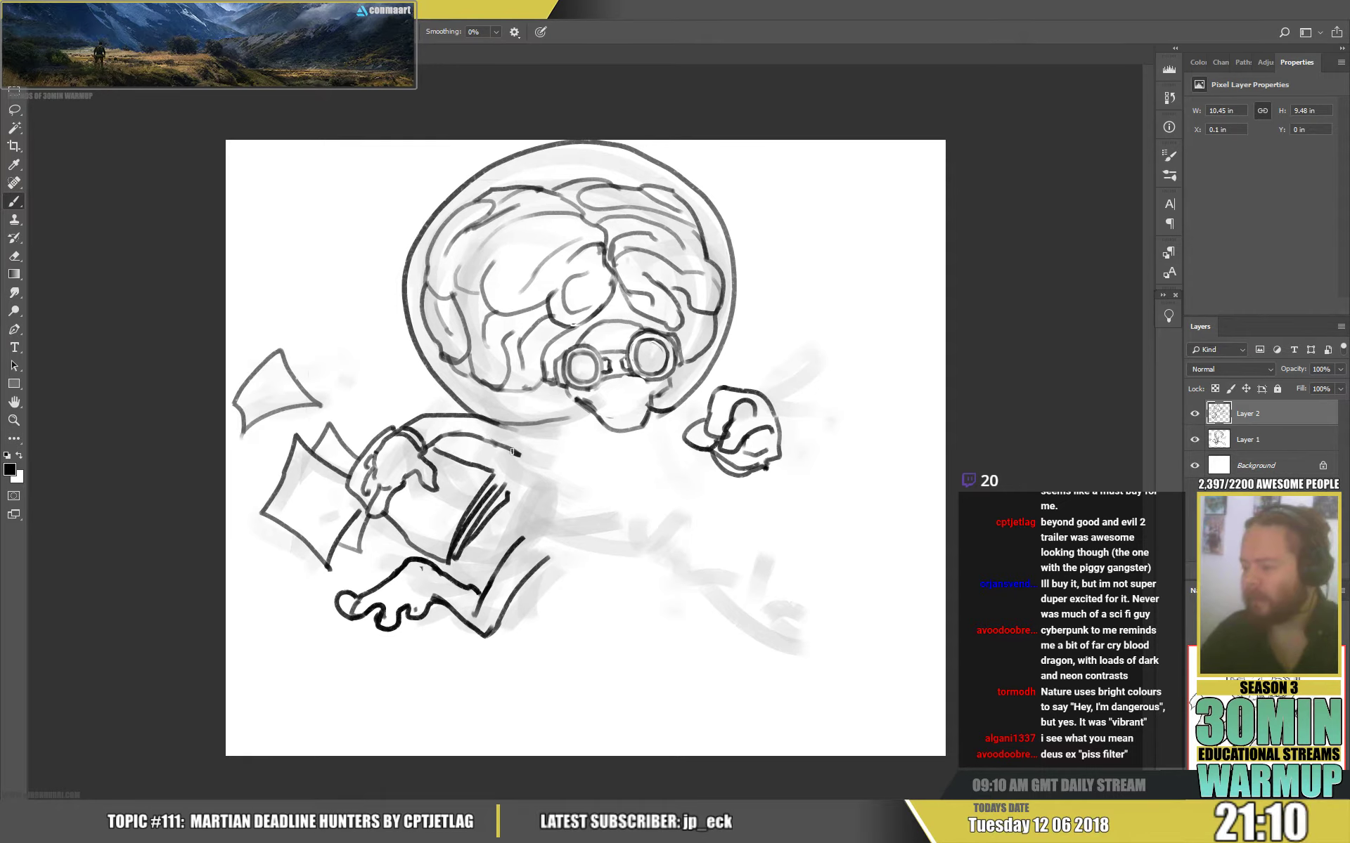
Draw the torso sides, the trailing thigh and the outstretched front leg with its splayed, rounded toes.
drag(512, 450, 555, 475)
drag(637, 451, 634, 493)
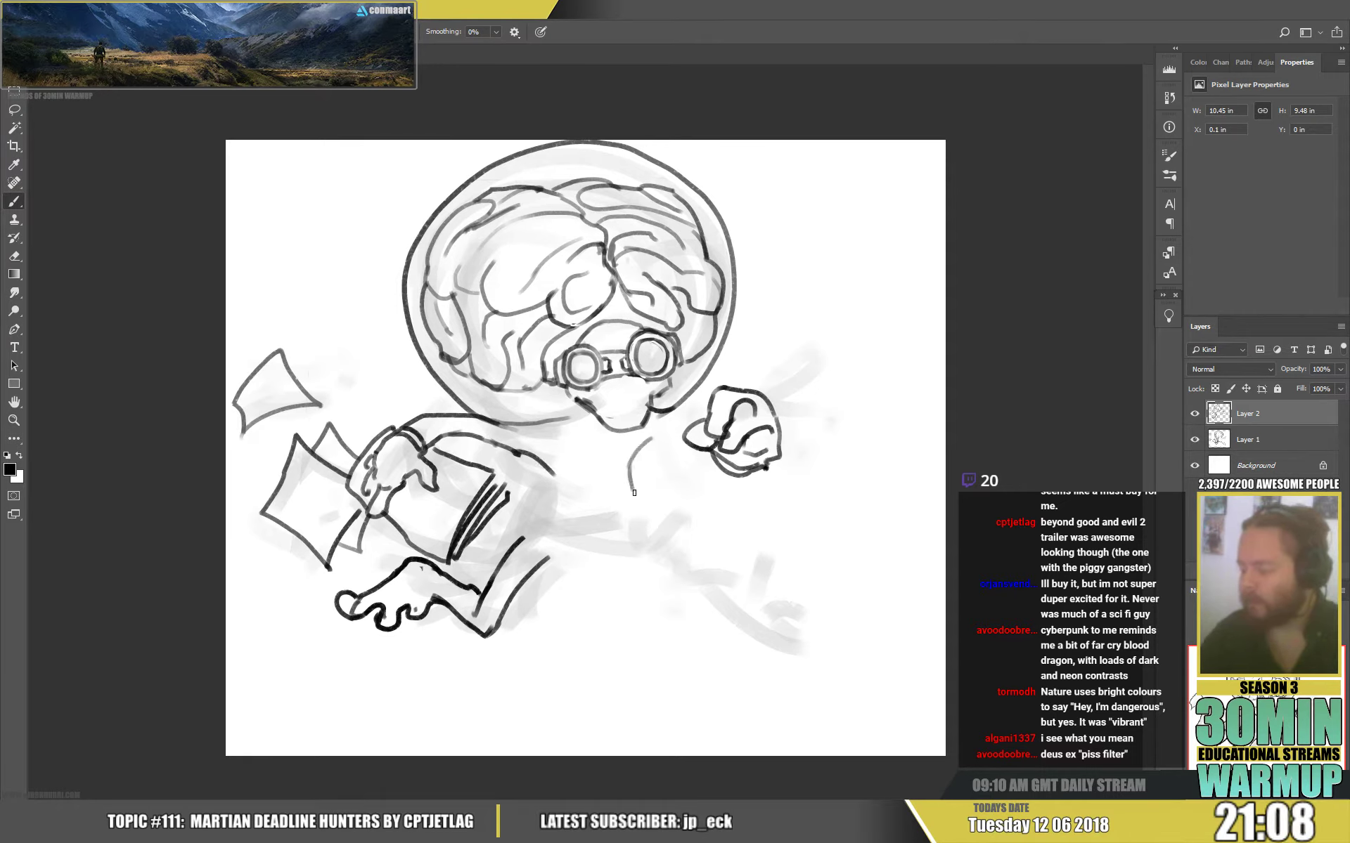
mouse_move(554, 472)
mouse_down()
mouse_move(528, 526)
mouse_move(547, 500)
mouse_move(607, 535)
mouse_move(550, 563)
mouse_move(626, 551)
mouse_move(660, 507)
mouse_move(645, 500)
mouse_move(774, 622)
mouse_up()
mouse_move(628, 552)
mouse_down()
mouse_move(789, 665)
mouse_move(777, 622)
mouse_move(805, 585)
mouse_move(798, 544)
mouse_move(826, 577)
mouse_move(866, 575)
mouse_move(855, 597)
mouse_move(875, 604)
mouse_move(871, 617)
mouse_move(790, 670)
mouse_up()
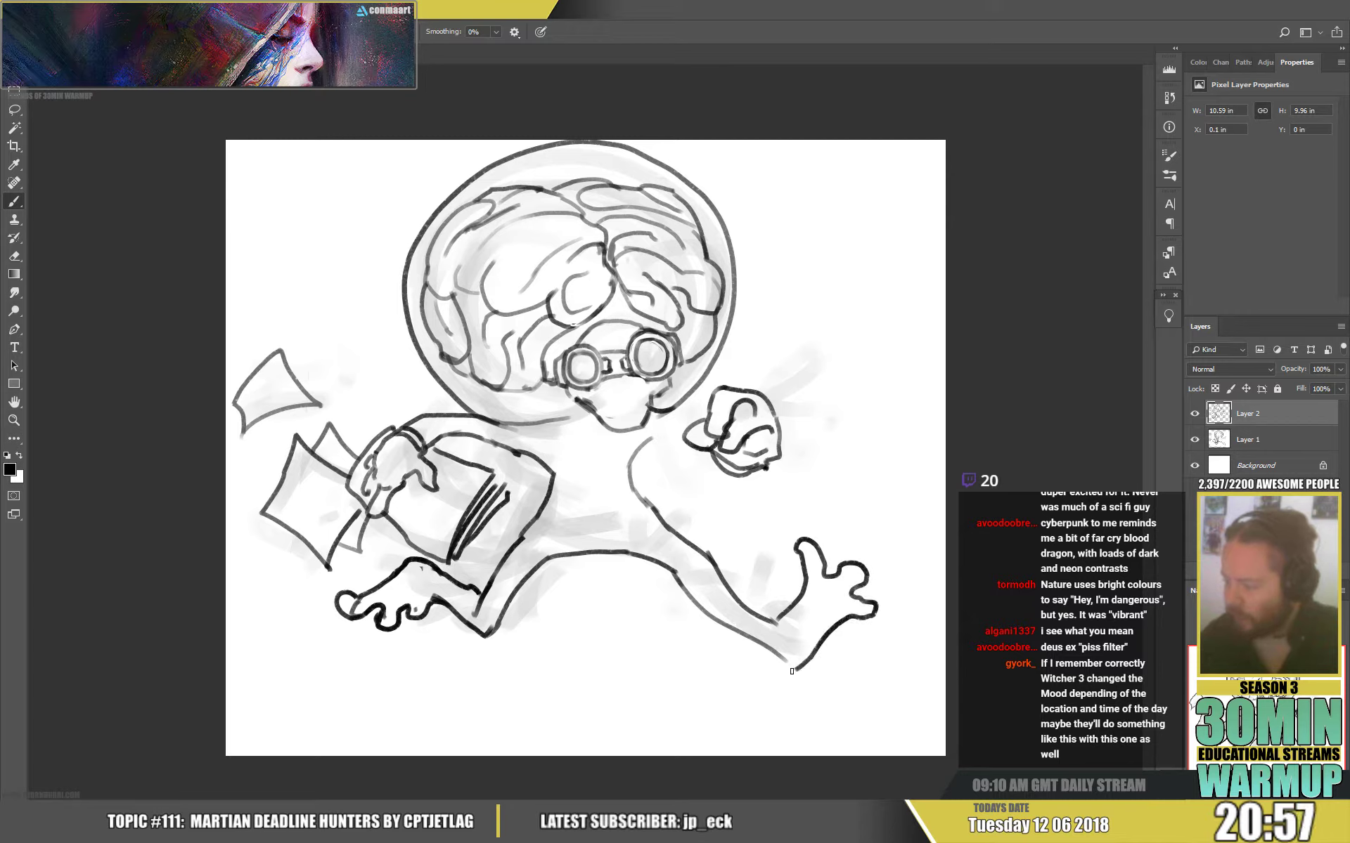
Add a wrist cuff to the fist, then erase the trial arm lines and the upper chest edge.
mouse_move(647, 436)
mouse_down()
mouse_move(686, 438)
mouse_move(671, 407)
mouse_move(711, 422)
mouse_move(685, 449)
mouse_move(707, 472)
mouse_move(731, 463)
mouse_move(714, 478)
mouse_up()
drag(681, 415, 703, 426)
key(e)
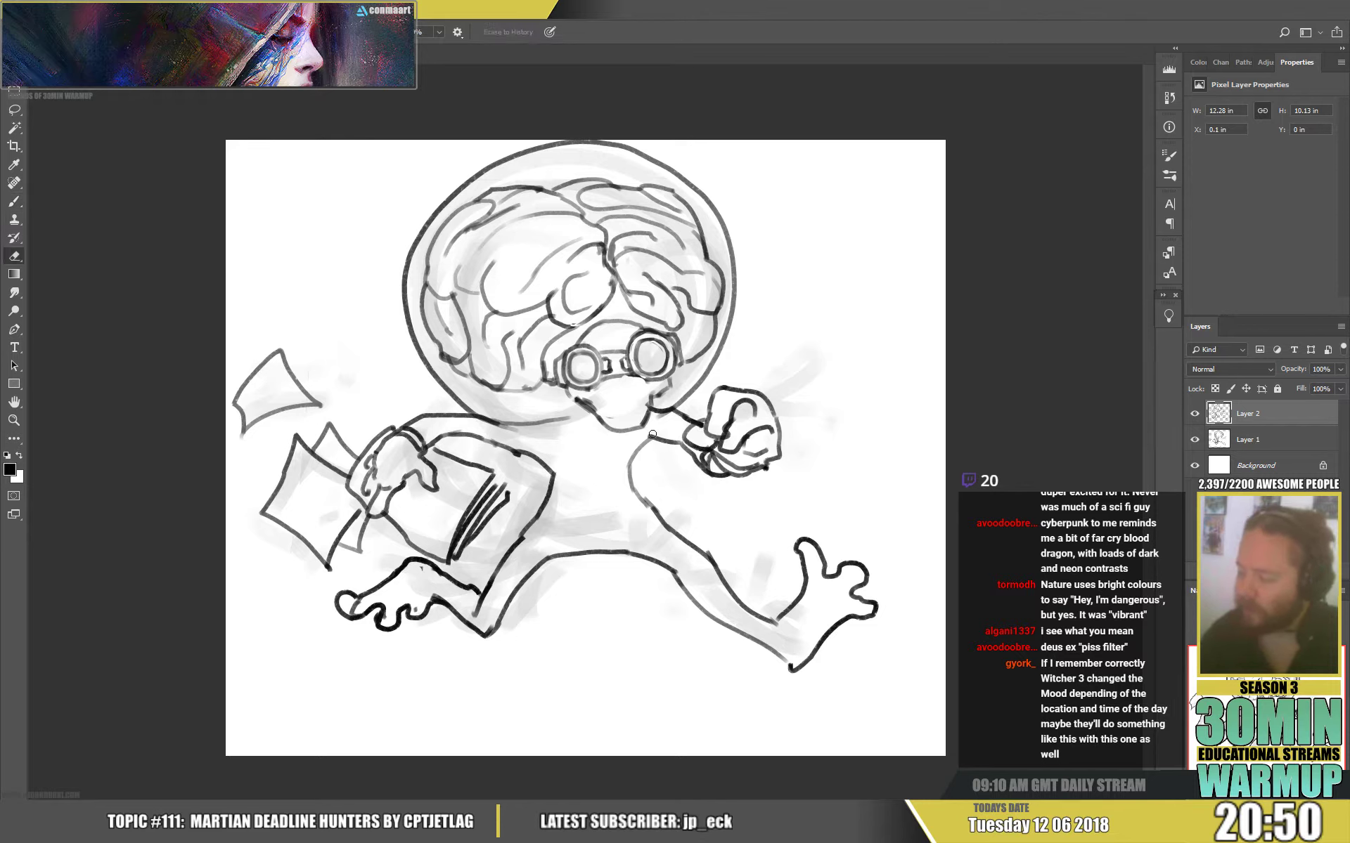
mouse_move(629, 472)
mouse_down()
mouse_move(686, 418)
mouse_move(663, 421)
mouse_move(665, 436)
mouse_move(703, 428)
mouse_up()
key(w)
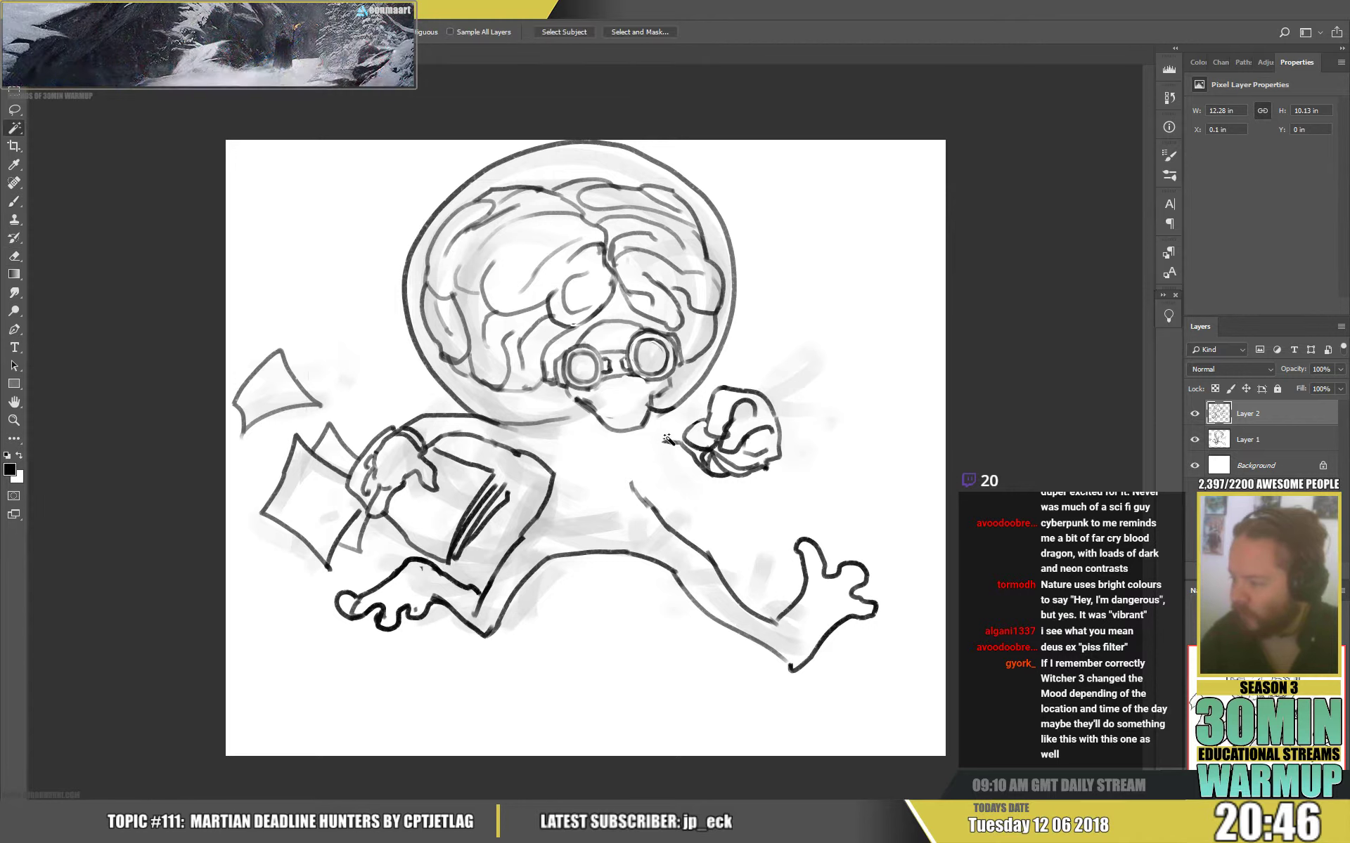
key(e)
key(b)
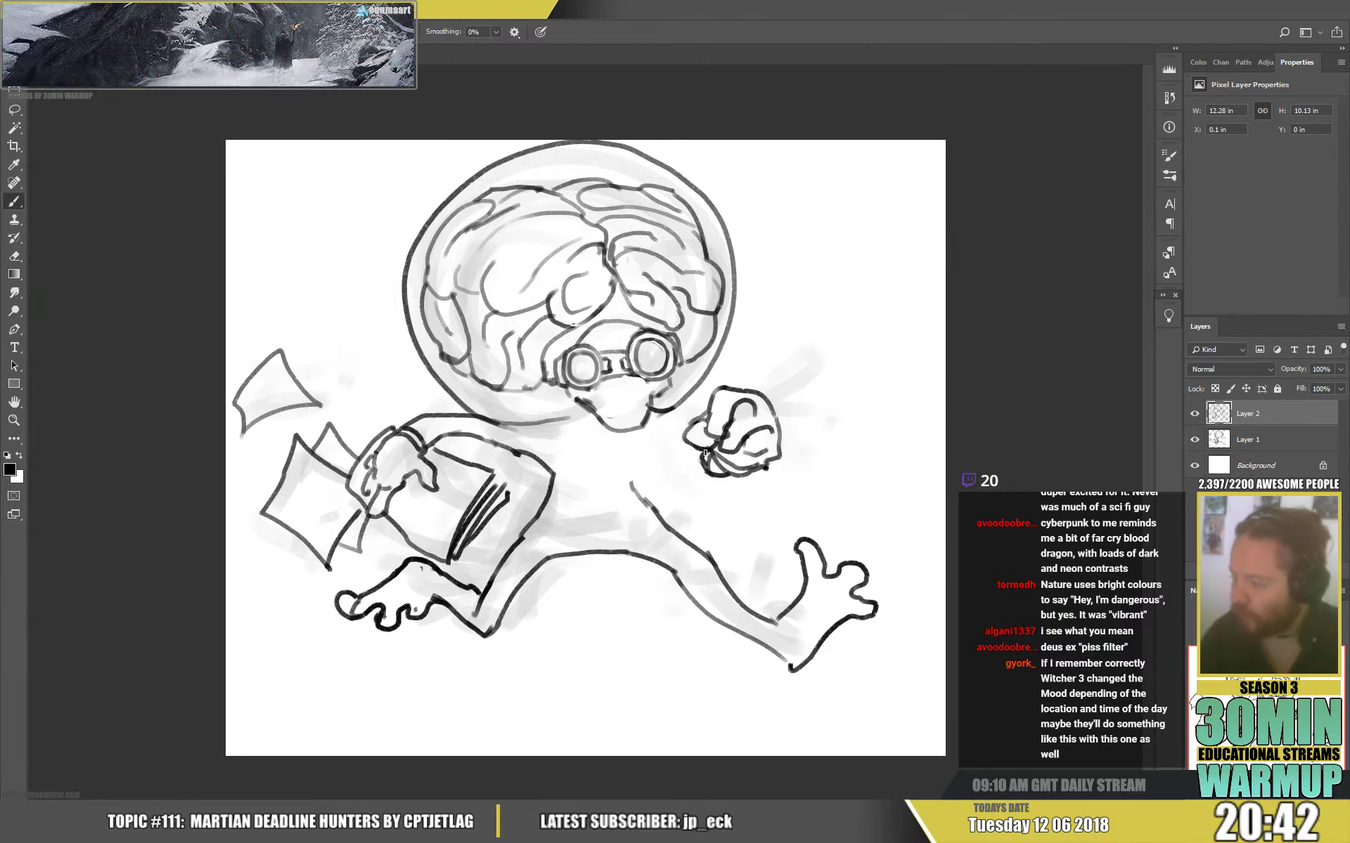
Draw the raised arm connecting the cuffed fist to the chest and add a collar under the chin.
mouse_move(705, 453)
mouse_down()
mouse_move(675, 463)
mouse_move(715, 475)
mouse_move(675, 480)
mouse_move(671, 460)
mouse_move(632, 438)
mouse_move(678, 469)
mouse_move(656, 481)
mouse_move(623, 460)
mouse_move(641, 462)
mouse_move(634, 448)
mouse_move(636, 491)
mouse_move(624, 458)
mouse_move(620, 482)
mouse_move(634, 446)
mouse_move(629, 490)
mouse_move(637, 436)
mouse_move(585, 413)
mouse_move(558, 419)
mouse_move(587, 442)
mouse_move(609, 431)
mouse_move(563, 420)
mouse_move(577, 445)
mouse_move(613, 430)
mouse_up()
key(ctrl+z)
key(e)
key(b)
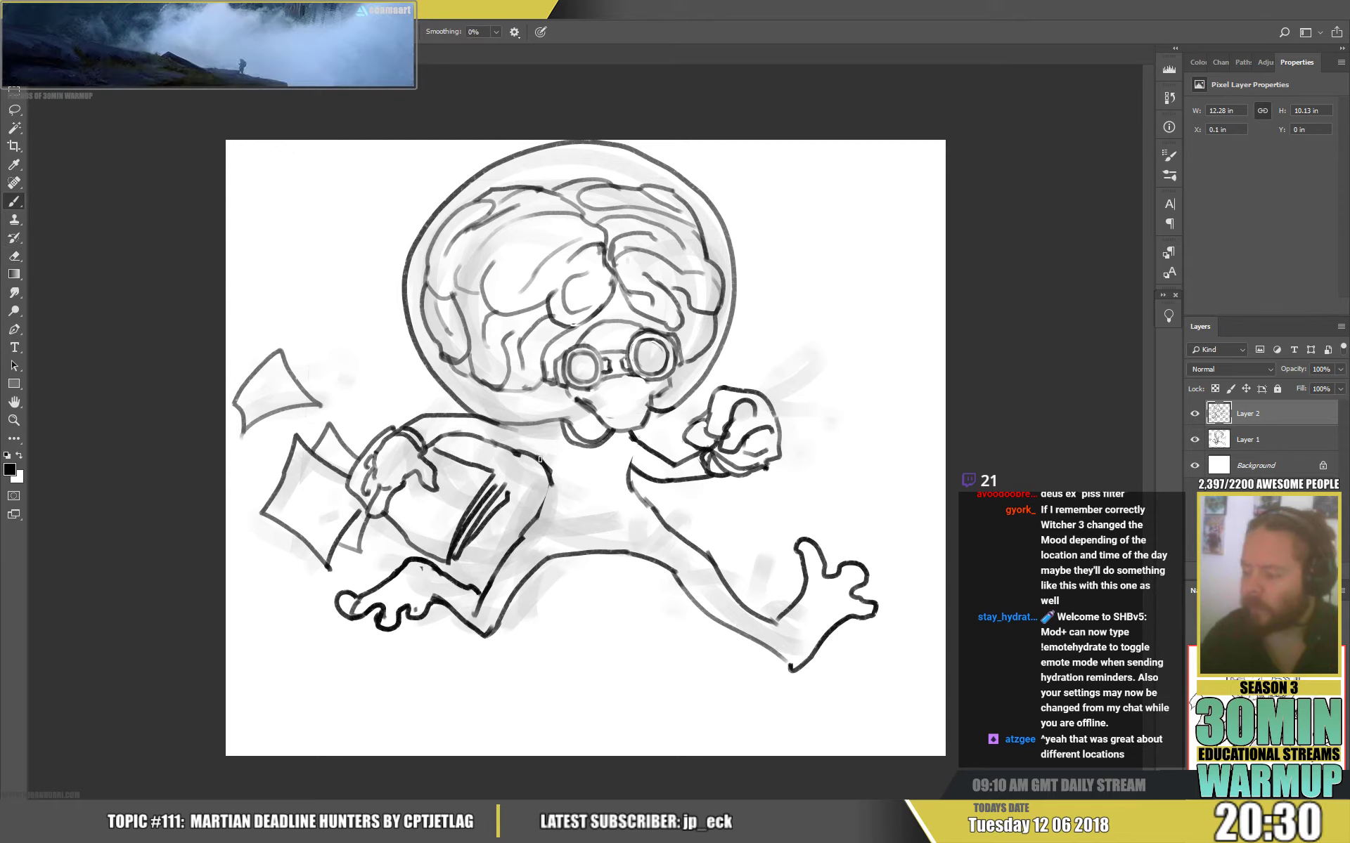
Redraw the edge of the trailing thigh and the curve from chest to front leg, erasing the old lines.
mouse_move(541, 457)
mouse_down()
mouse_move(527, 524)
mouse_move(558, 470)
mouse_move(535, 469)
mouse_move(517, 548)
mouse_up()
key(e)
key(b)
key(e)
drag(549, 485, 533, 509)
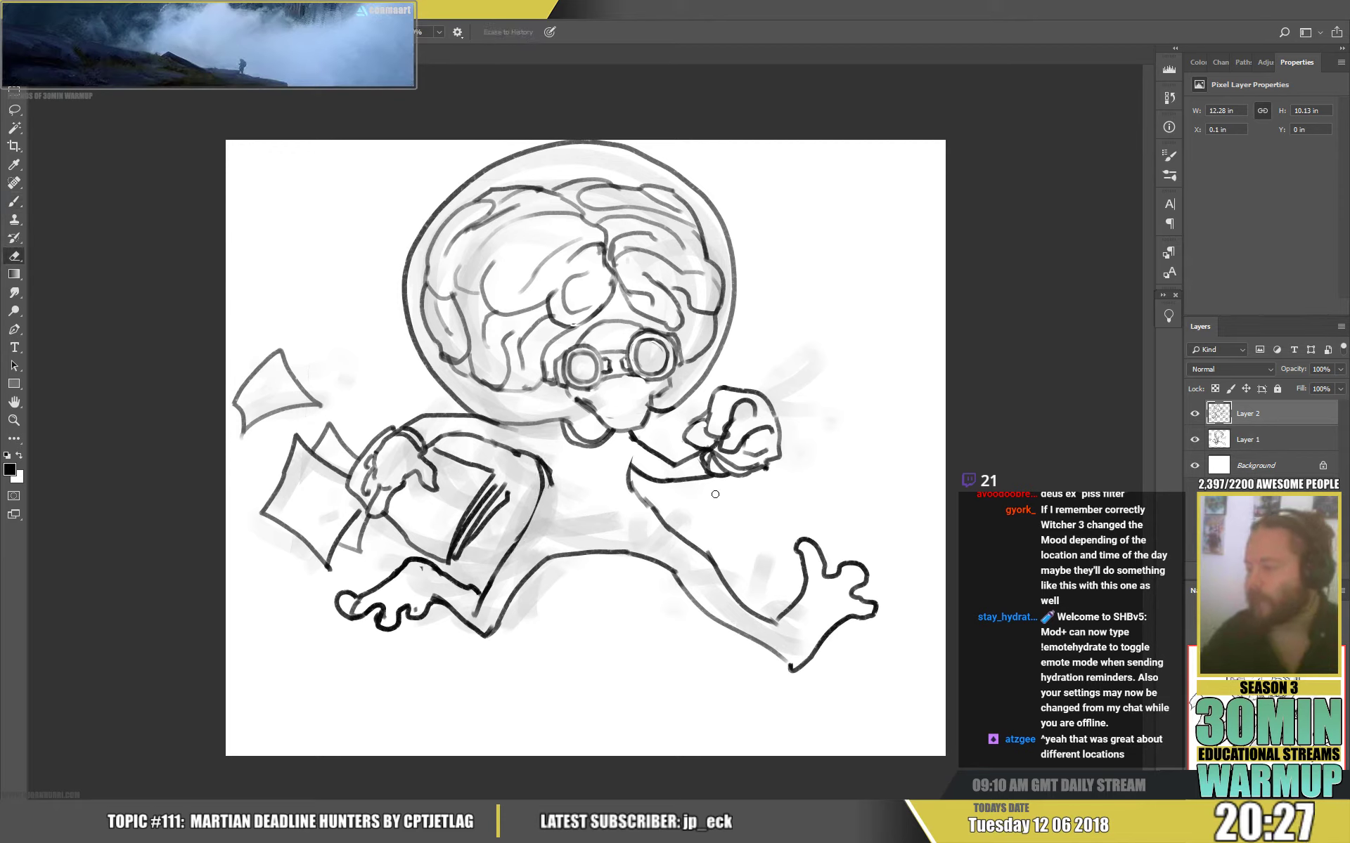
drag(635, 482, 686, 542)
key(b)
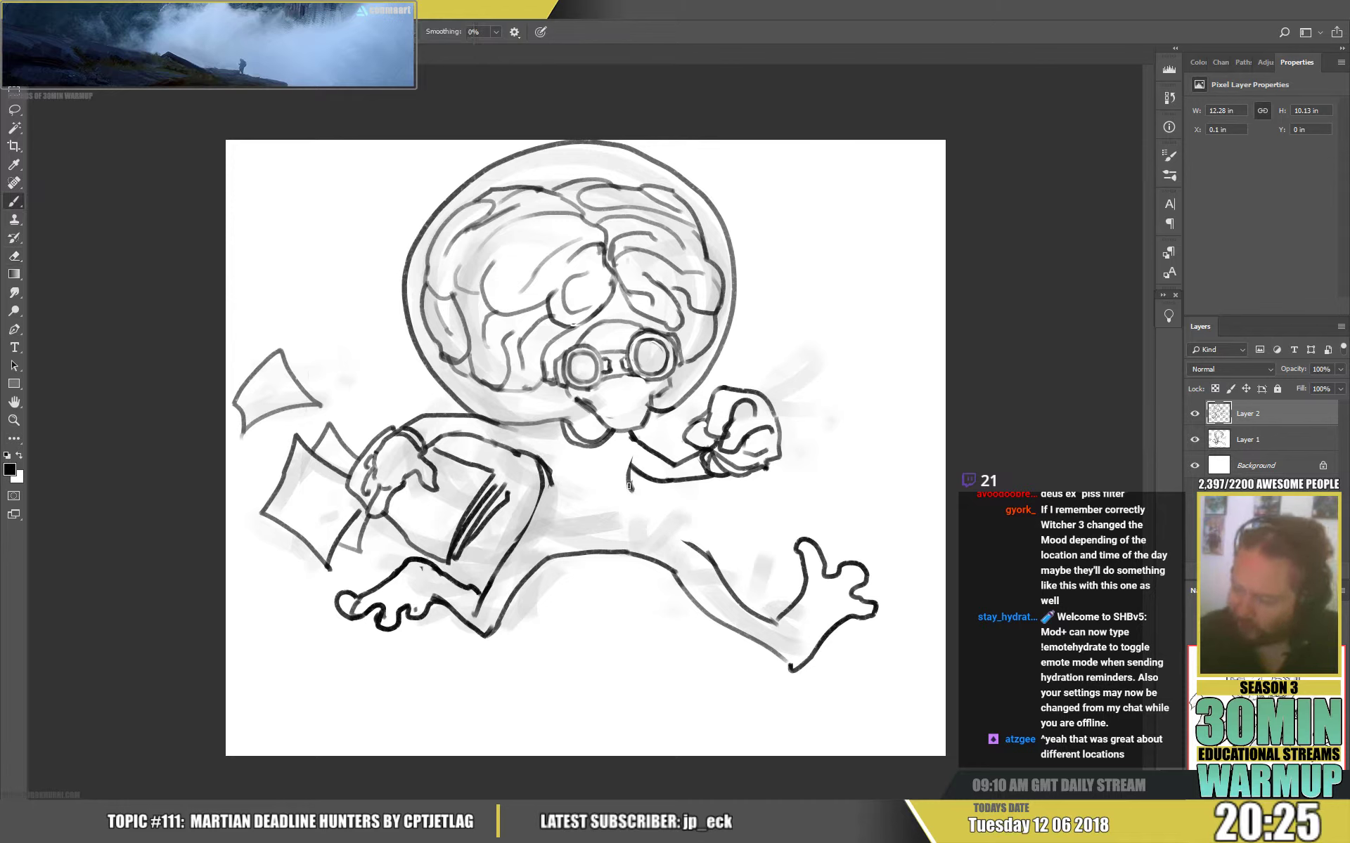
mouse_move(628, 470)
mouse_down()
mouse_move(641, 513)
mouse_move(712, 564)
mouse_up()
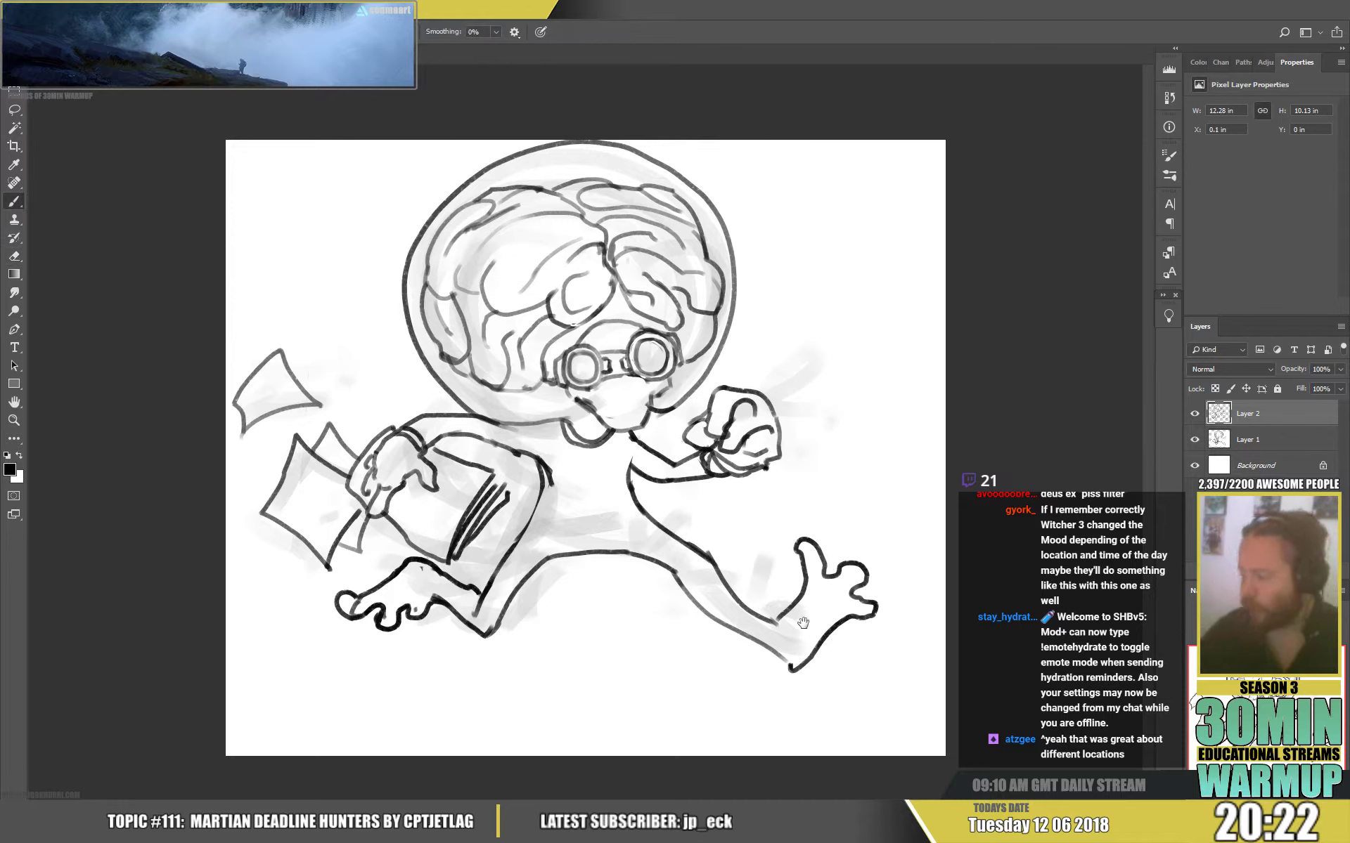
Refine the front foot's outline and add double-lined ankle cuffs to both feet.
drag(771, 627, 792, 606)
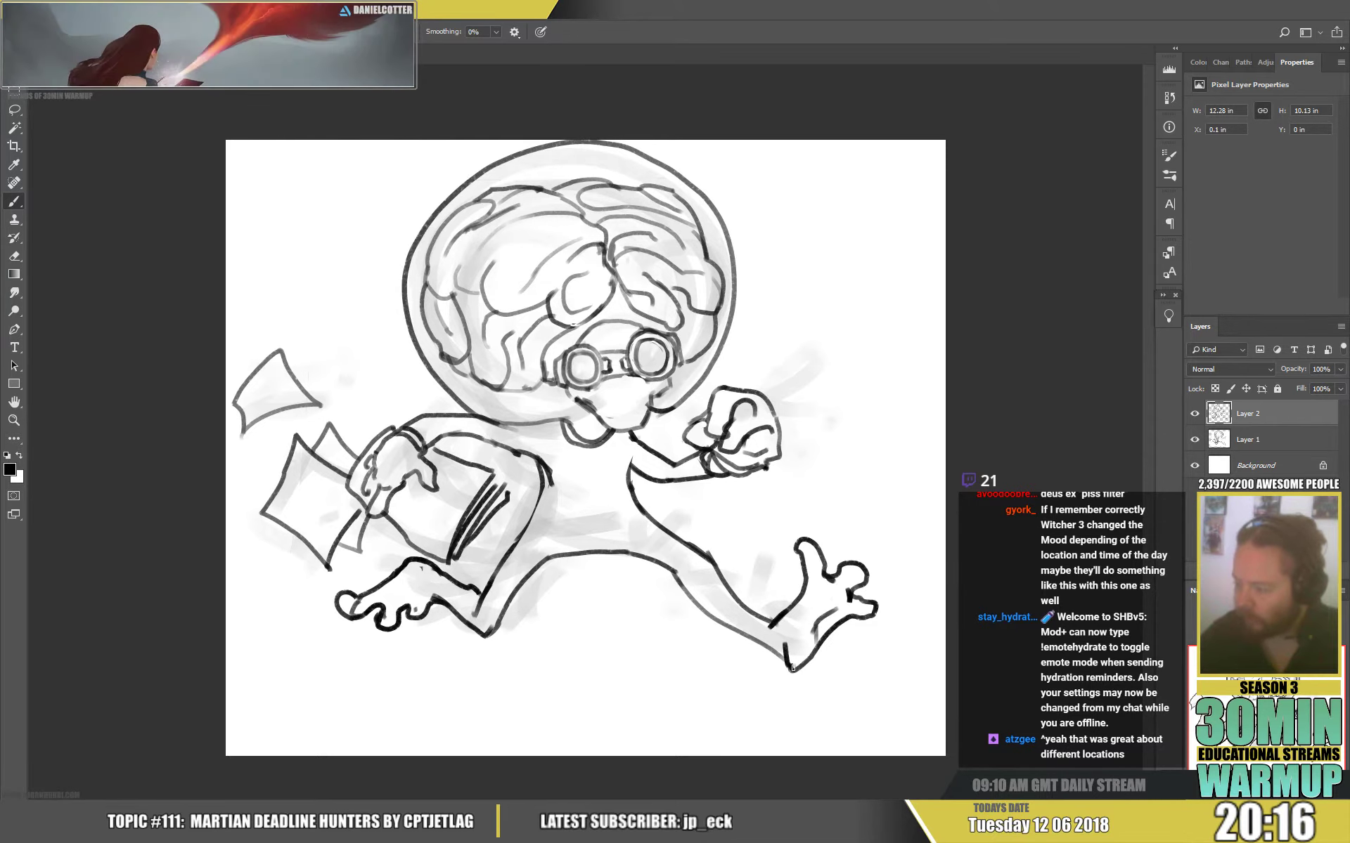
key(e)
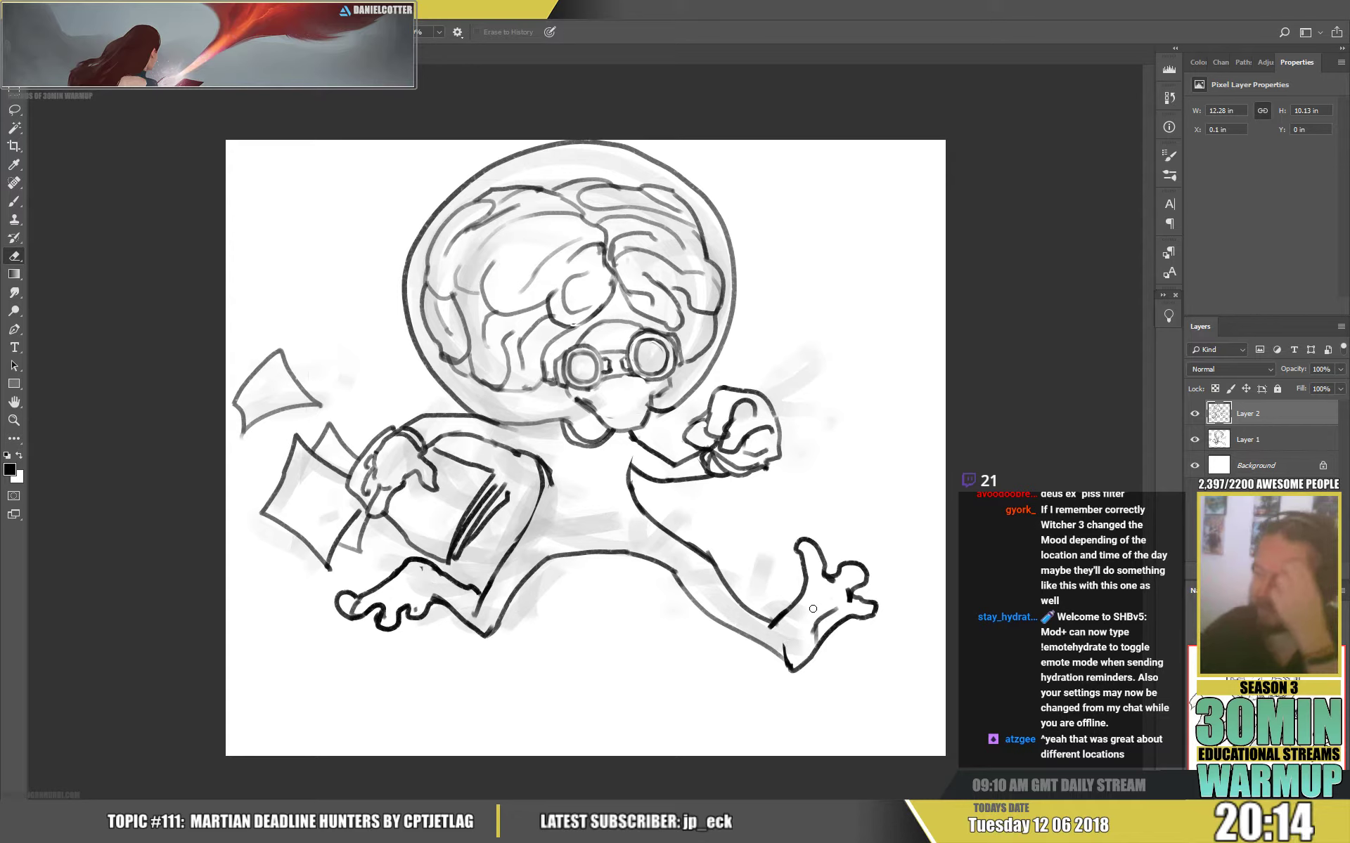
mouse_move(813, 609)
mouse_down()
mouse_move(847, 590)
mouse_move(894, 577)
mouse_move(842, 553)
mouse_move(838, 599)
mouse_move(819, 618)
mouse_move(830, 612)
mouse_move(760, 645)
mouse_up()
key(b)
drag(424, 573, 440, 608)
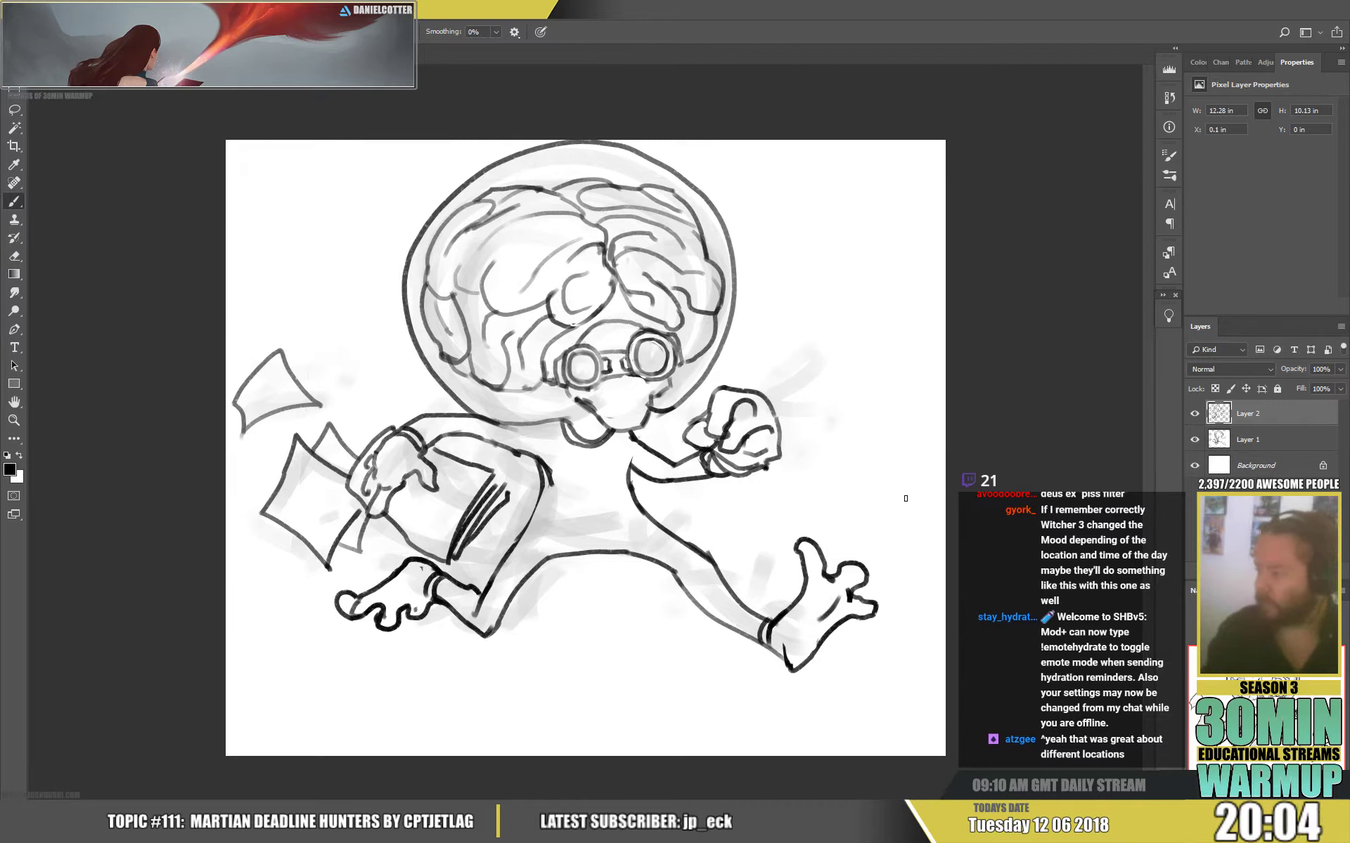
Hide the rough sketch on Layer 1 and shift the line art down and right within the canvas.
click(1194, 440)
key(v)
drag(553, 409, 577, 433)
Flip the line art on Layer 2 horizontally.
click(63, 10)
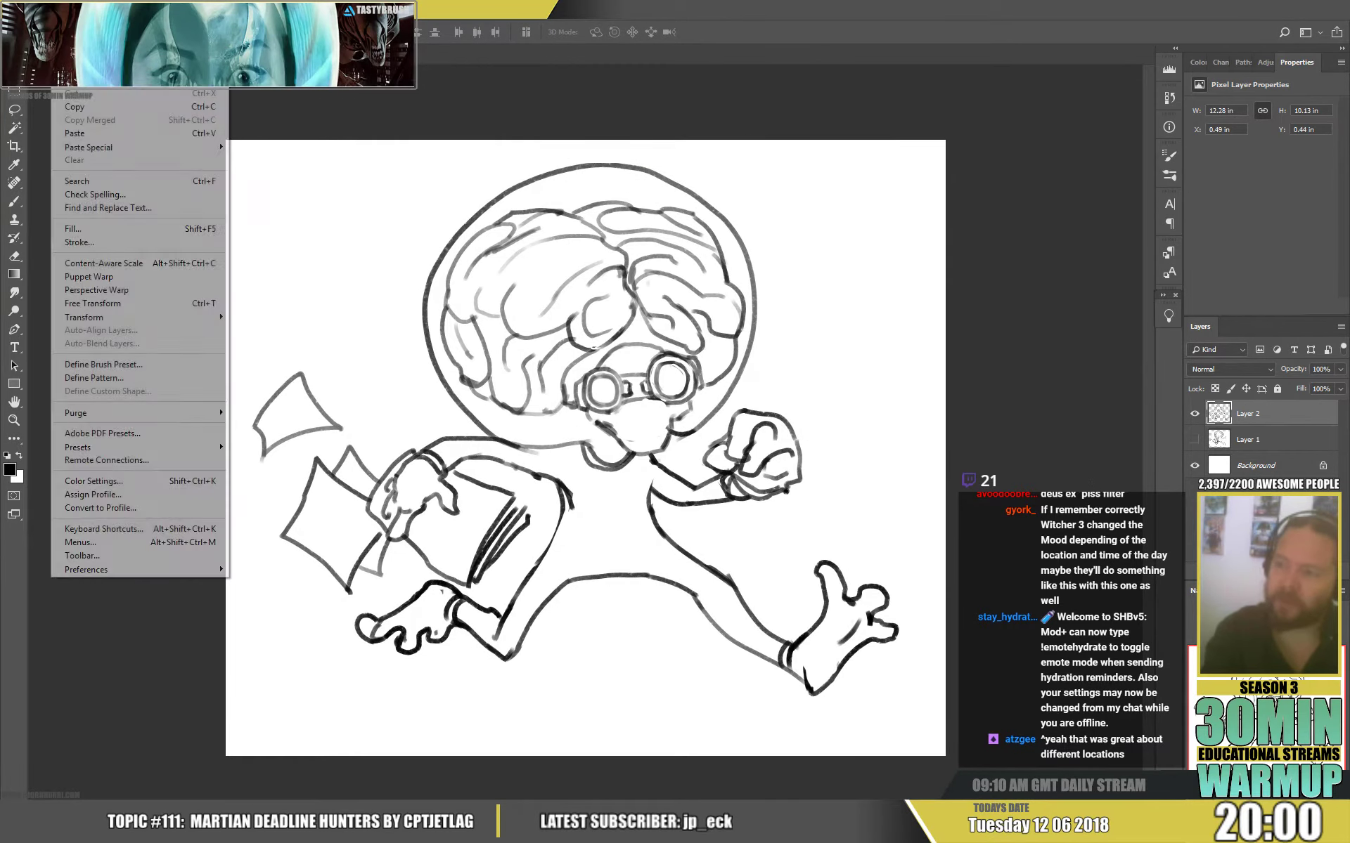
mouse_move(91, 10)
mouse_move(175, 141)
click(256, 202)
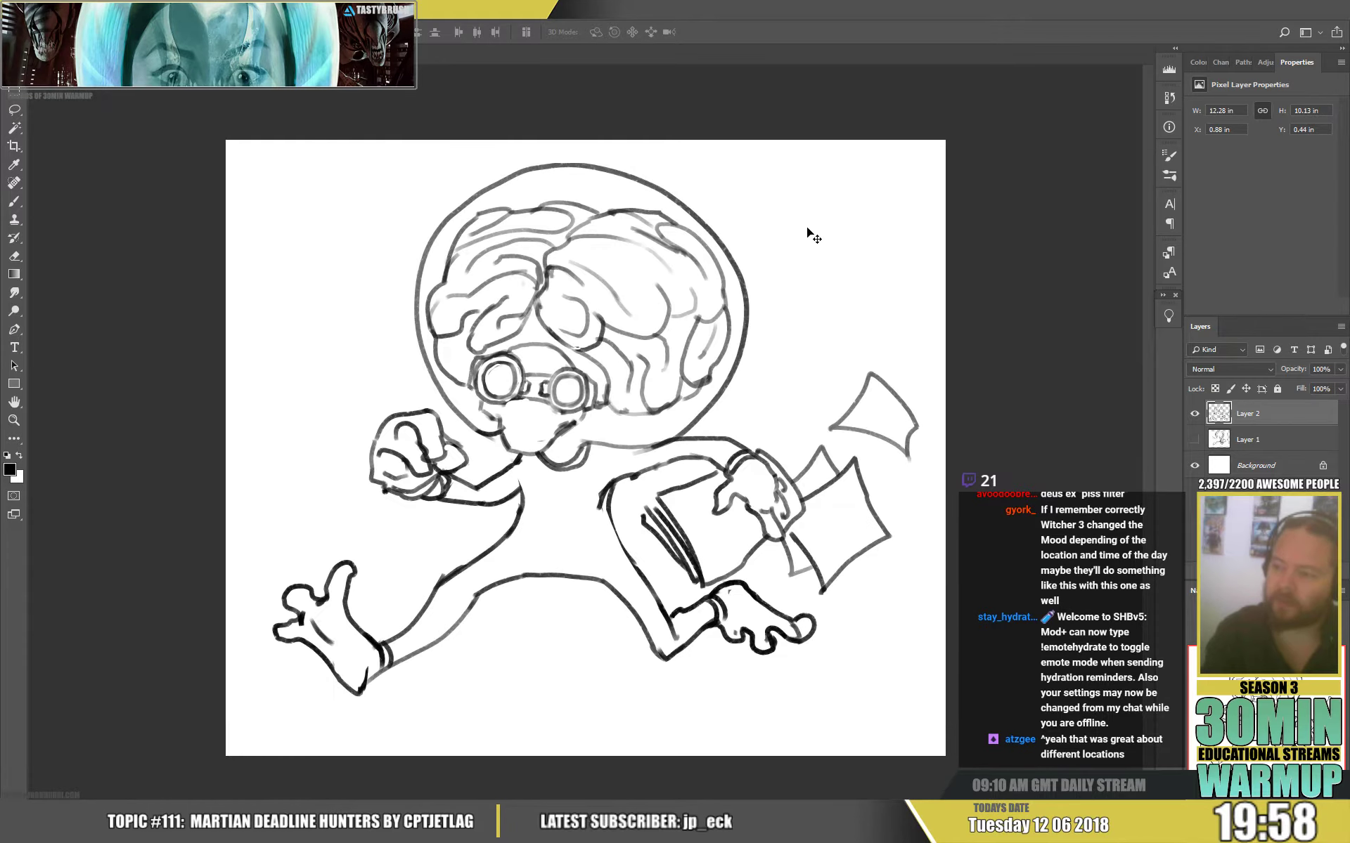
Redraw the outer knuckles and curled fingers of the clenched fist, erasing stray lines.
key(b)
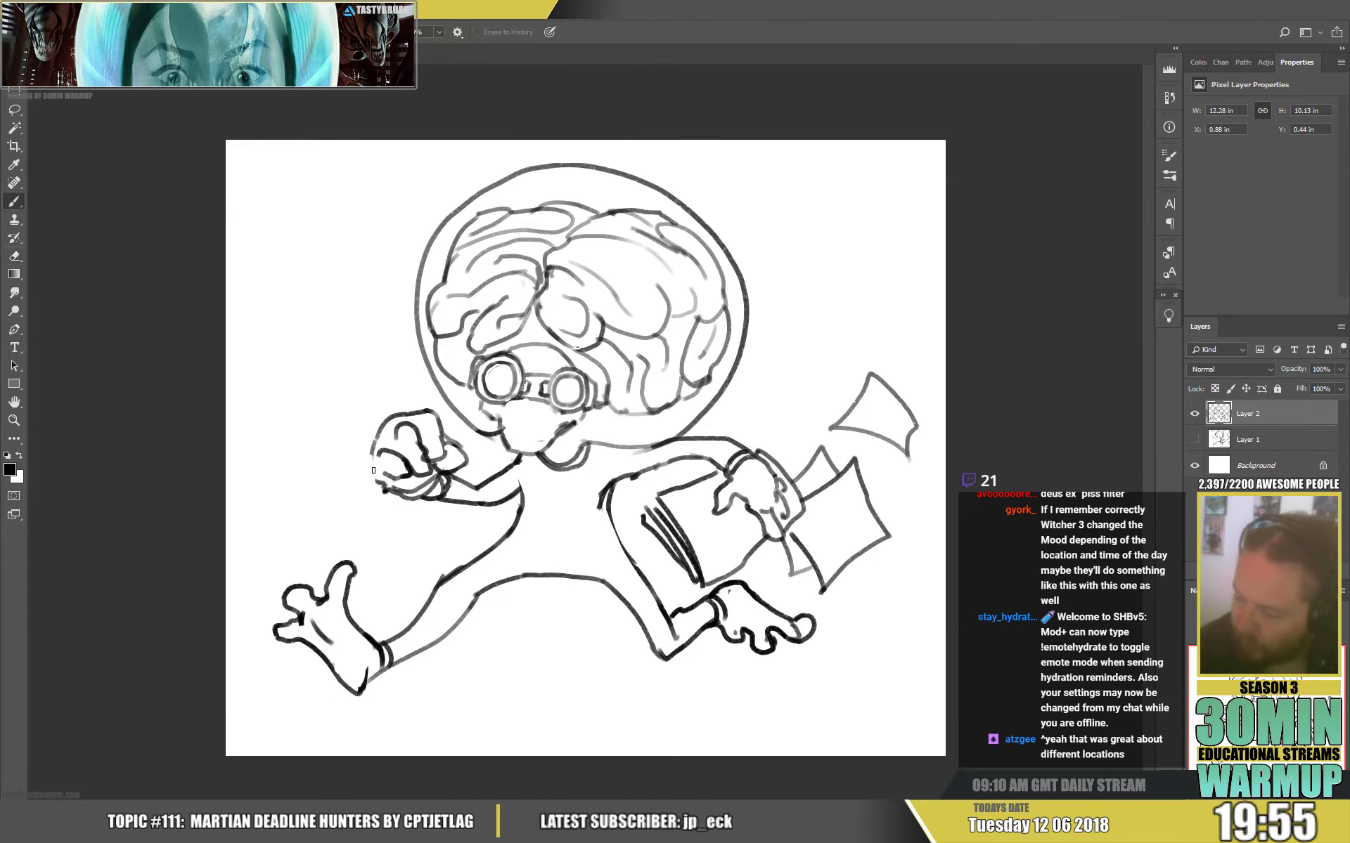
mouse_move(372, 452)
mouse_down()
mouse_move(376, 490)
mouse_move(397, 496)
mouse_move(404, 478)
mouse_move(383, 483)
mouse_move(398, 486)
mouse_move(385, 483)
mouse_move(393, 445)
mouse_move(531, 375)
mouse_move(422, 463)
mouse_up()
key(e)
key(b)
key(e)
key(b)
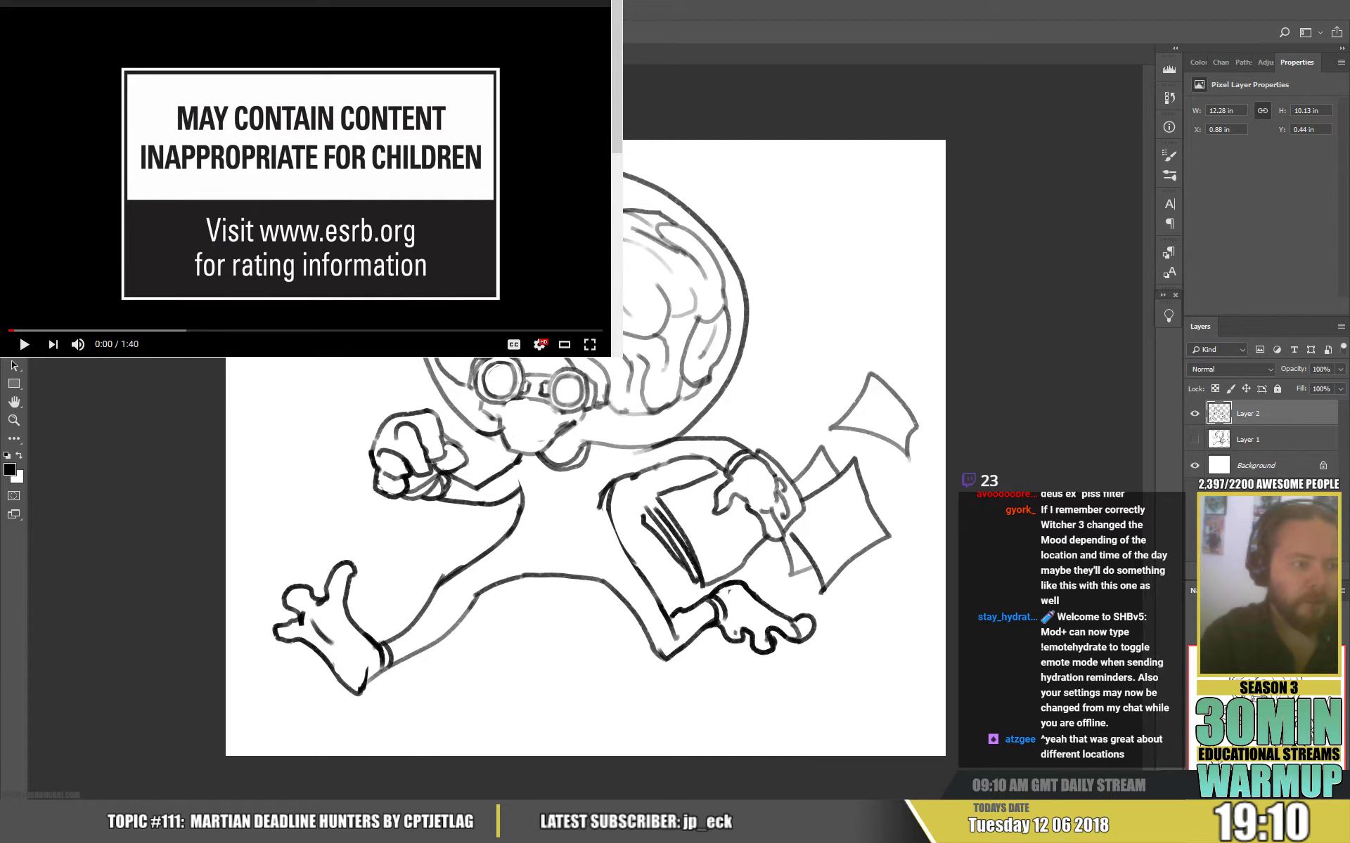
Start playing the game trailer and try a double-lined belt across the Martian's waist.
click(452, 256)
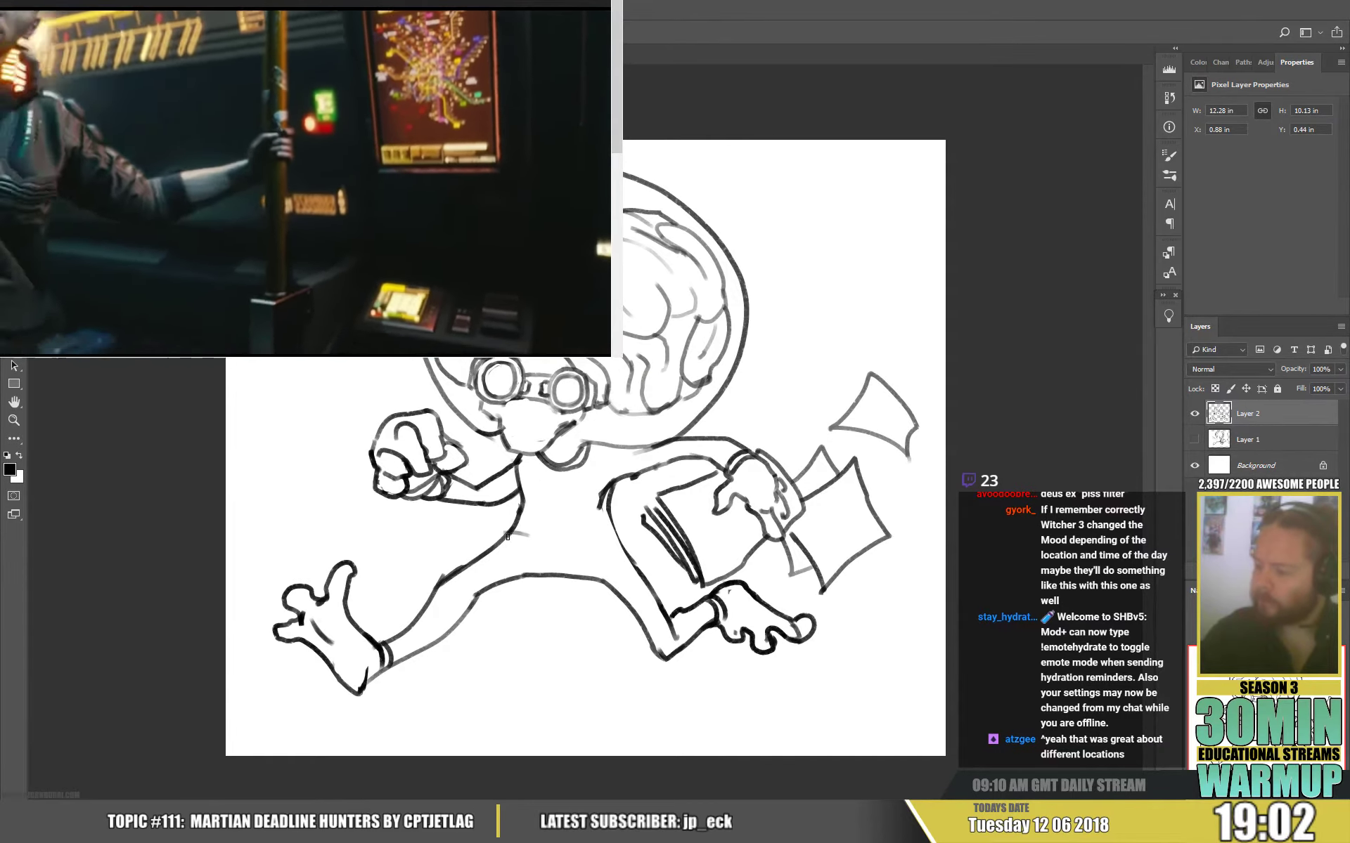
mouse_move(507, 533)
mouse_down()
mouse_move(588, 533)
mouse_move(625, 558)
mouse_up()
mouse_move(514, 526)
mouse_down()
mouse_move(587, 527)
mouse_move(614, 542)
mouse_up()
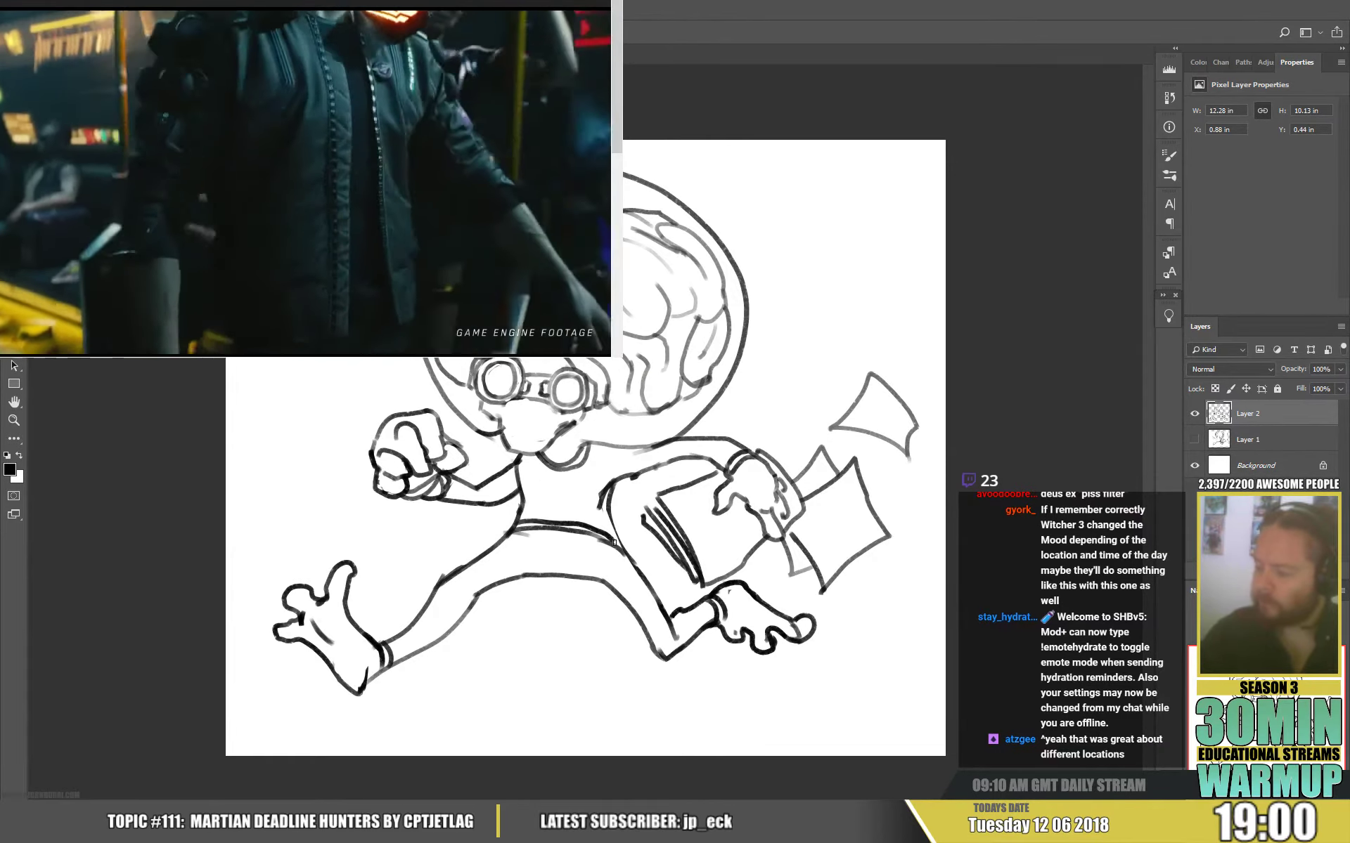
Draw an open, shouting mouth on the face and define the elbow fold of the raised arm.
drag(562, 430, 581, 445)
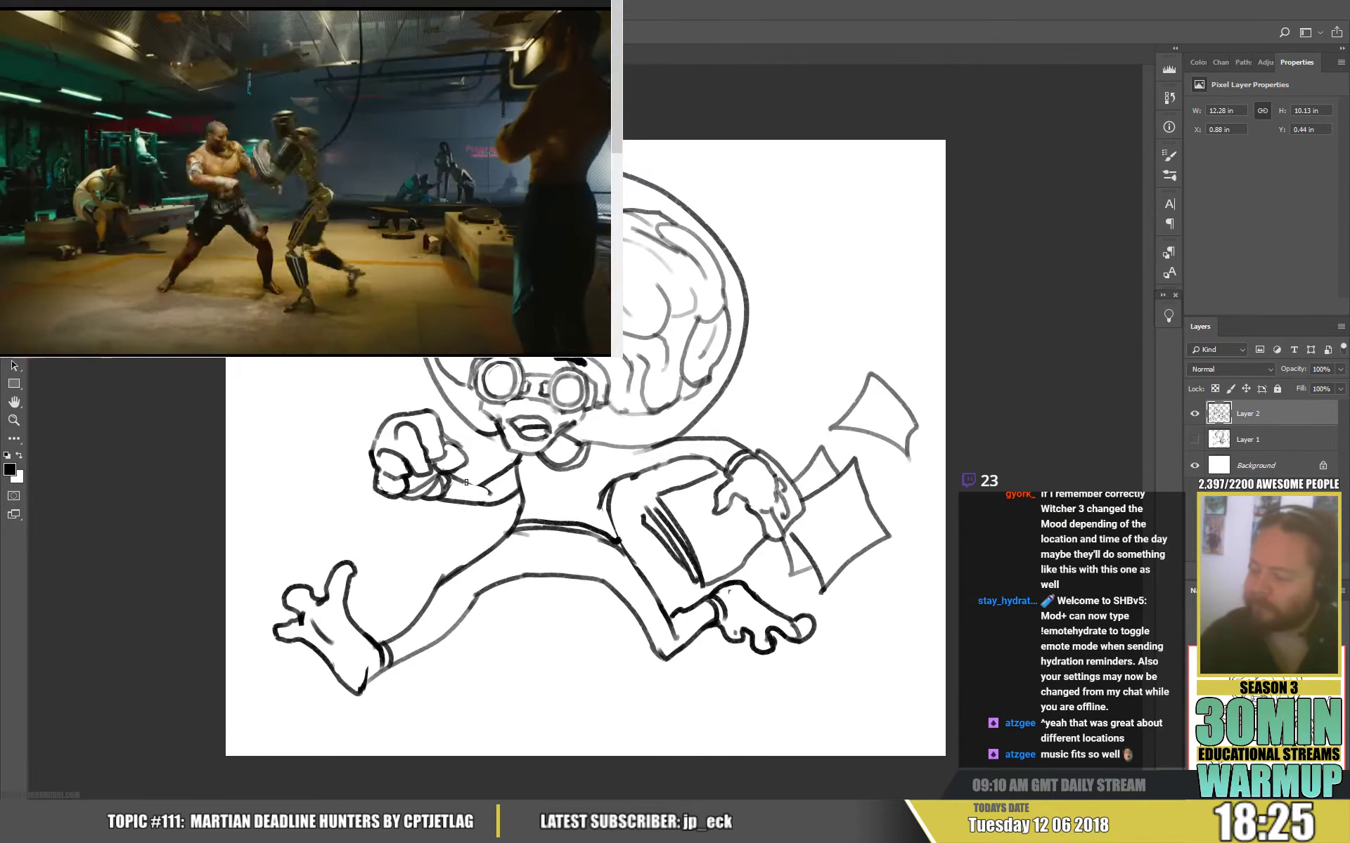
drag(466, 482, 490, 494)
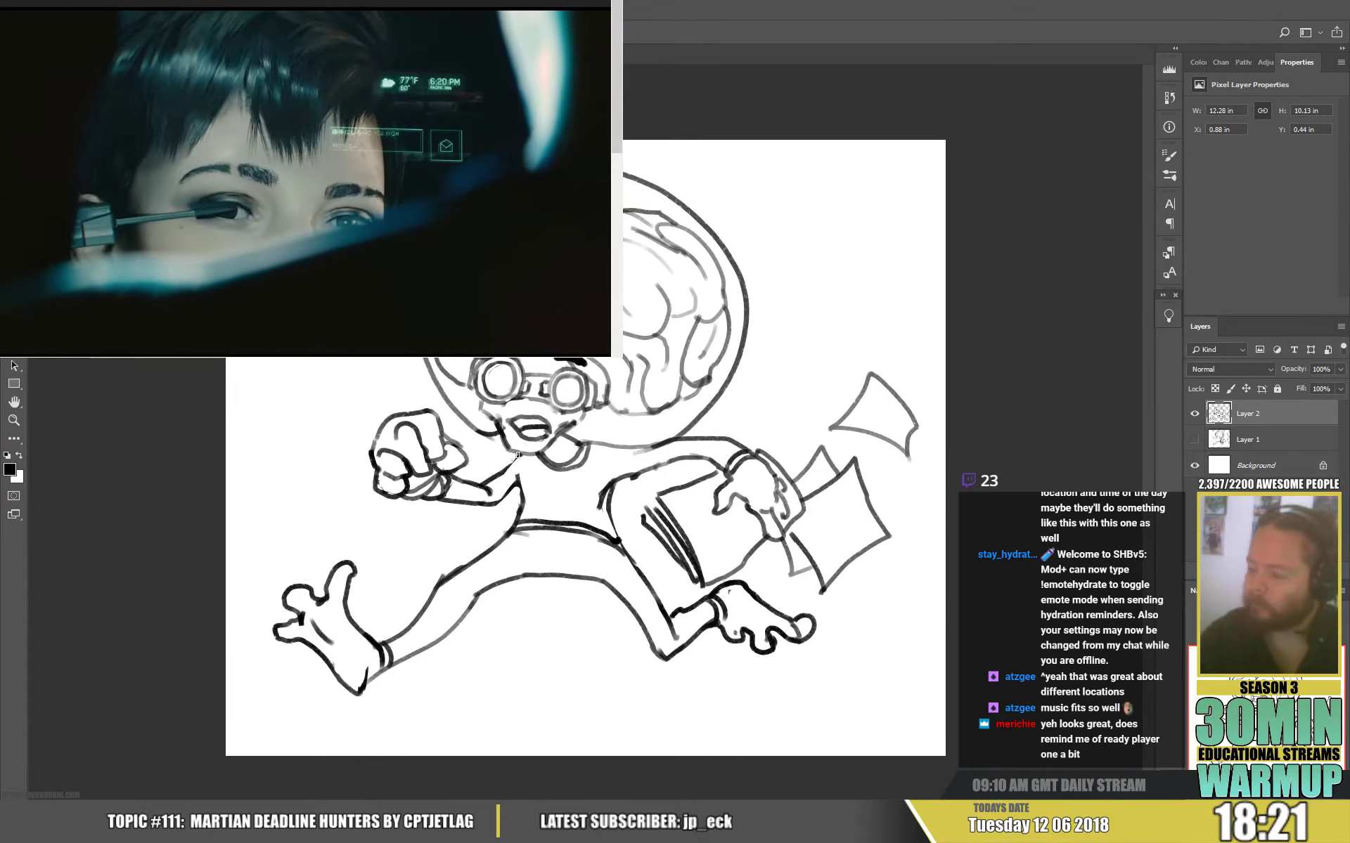
Remove the belt lines from the waist and draw three small round buttons down the chest.
mouse_move(518, 455)
mouse_down()
mouse_move(516, 527)
mouse_move(613, 546)
mouse_move(552, 538)
mouse_up()
click(555, 501)
drag(556, 477, 557, 475)
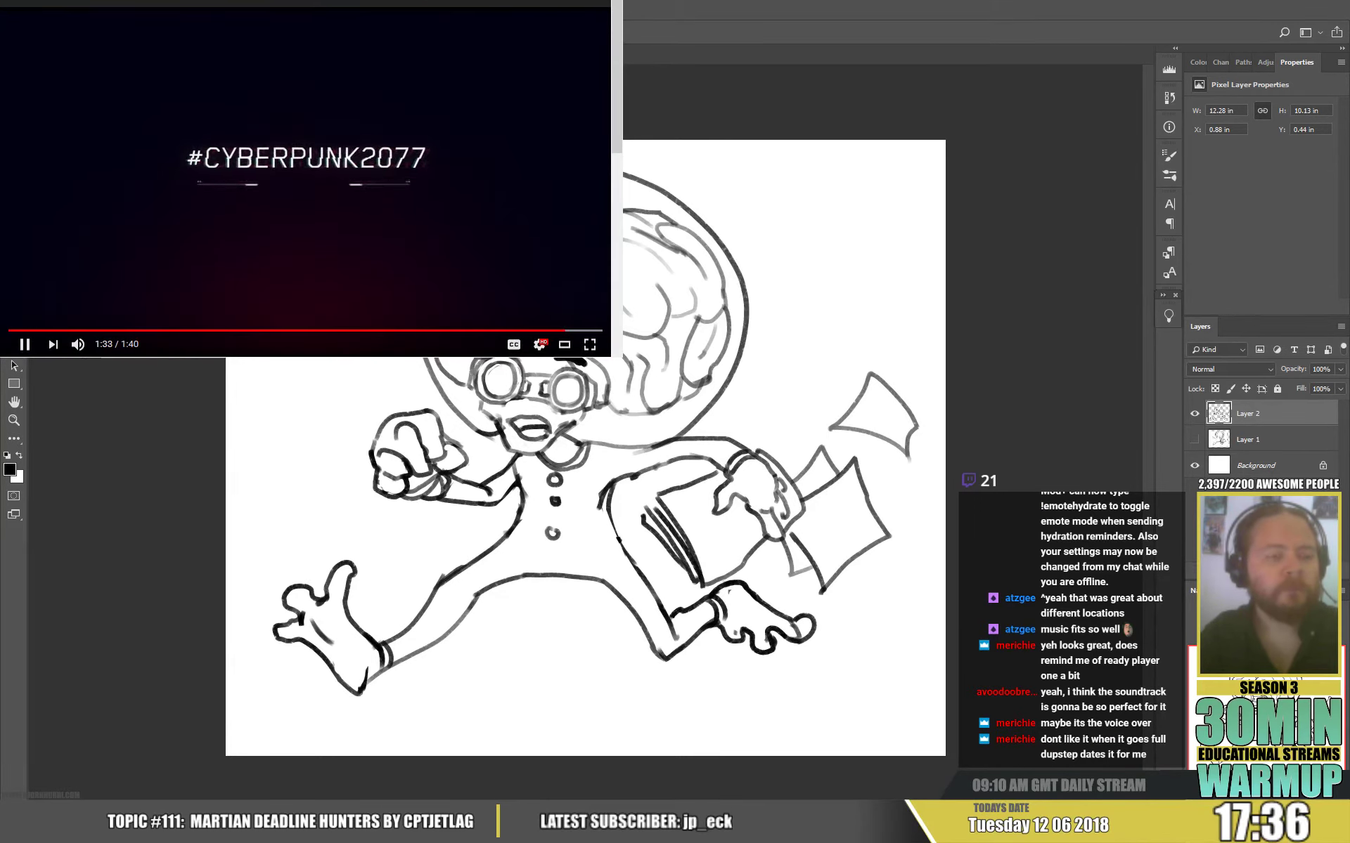
Pause the trailer and redraw the round helmet's lower rim and outer curve beside the fist, erasing overlapping lines.
key(space)
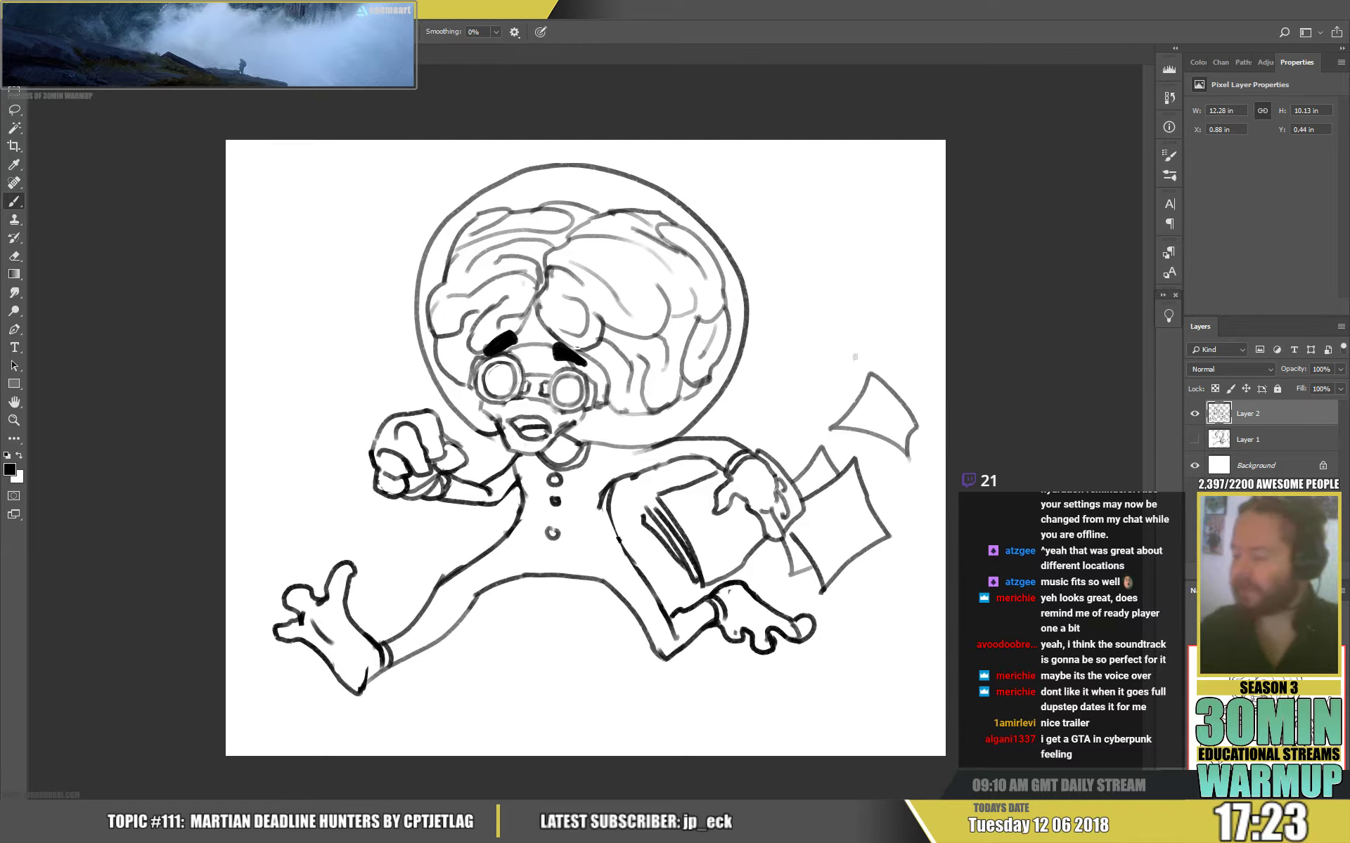
mouse_move(567, 430)
mouse_down()
mouse_move(641, 447)
mouse_move(681, 436)
mouse_up()
key(e)
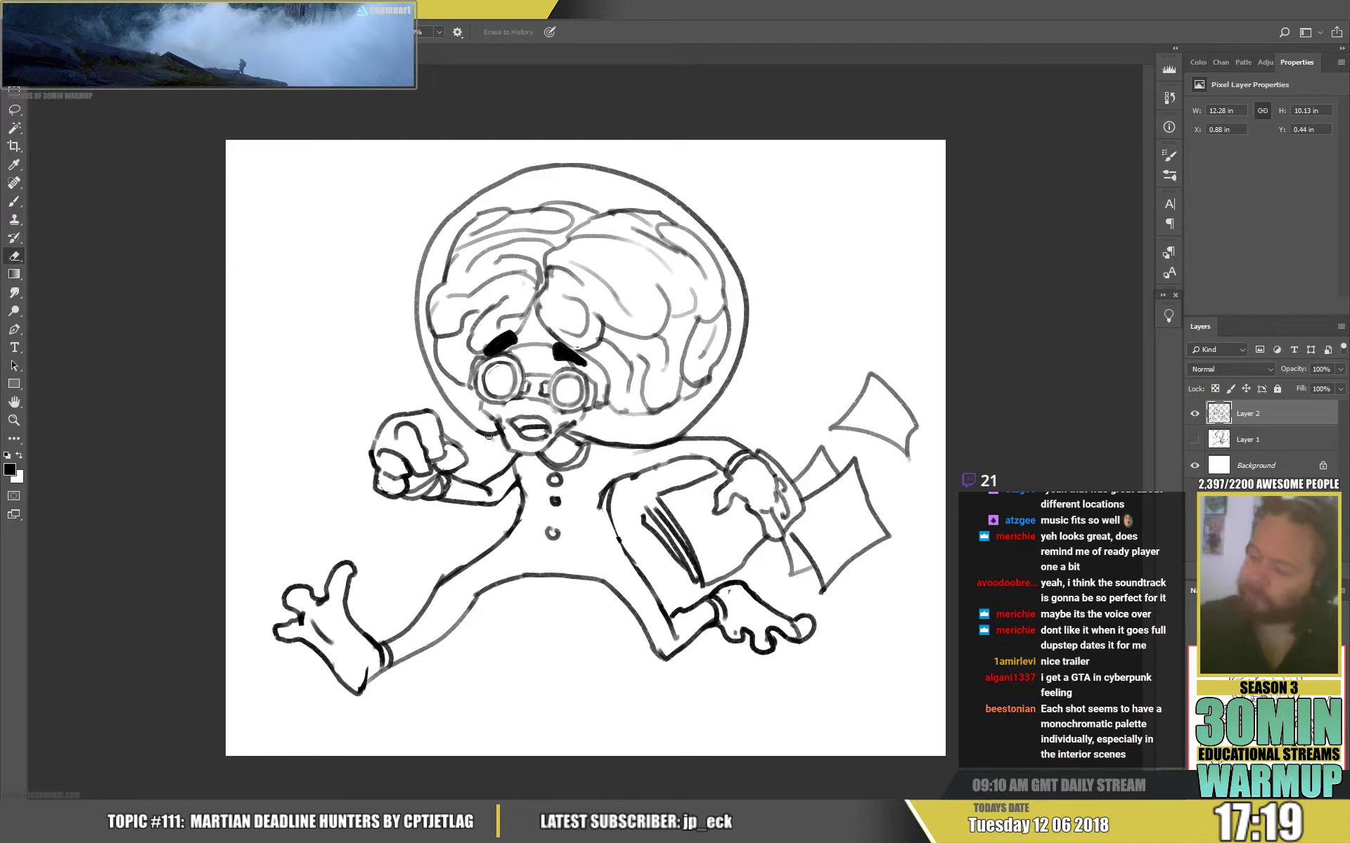
mouse_move(494, 439)
mouse_down()
mouse_move(431, 362)
mouse_move(420, 292)
mouse_move(445, 395)
mouse_move(430, 247)
mouse_move(408, 307)
mouse_move(417, 359)
mouse_move(496, 432)
mouse_up()
key(b)
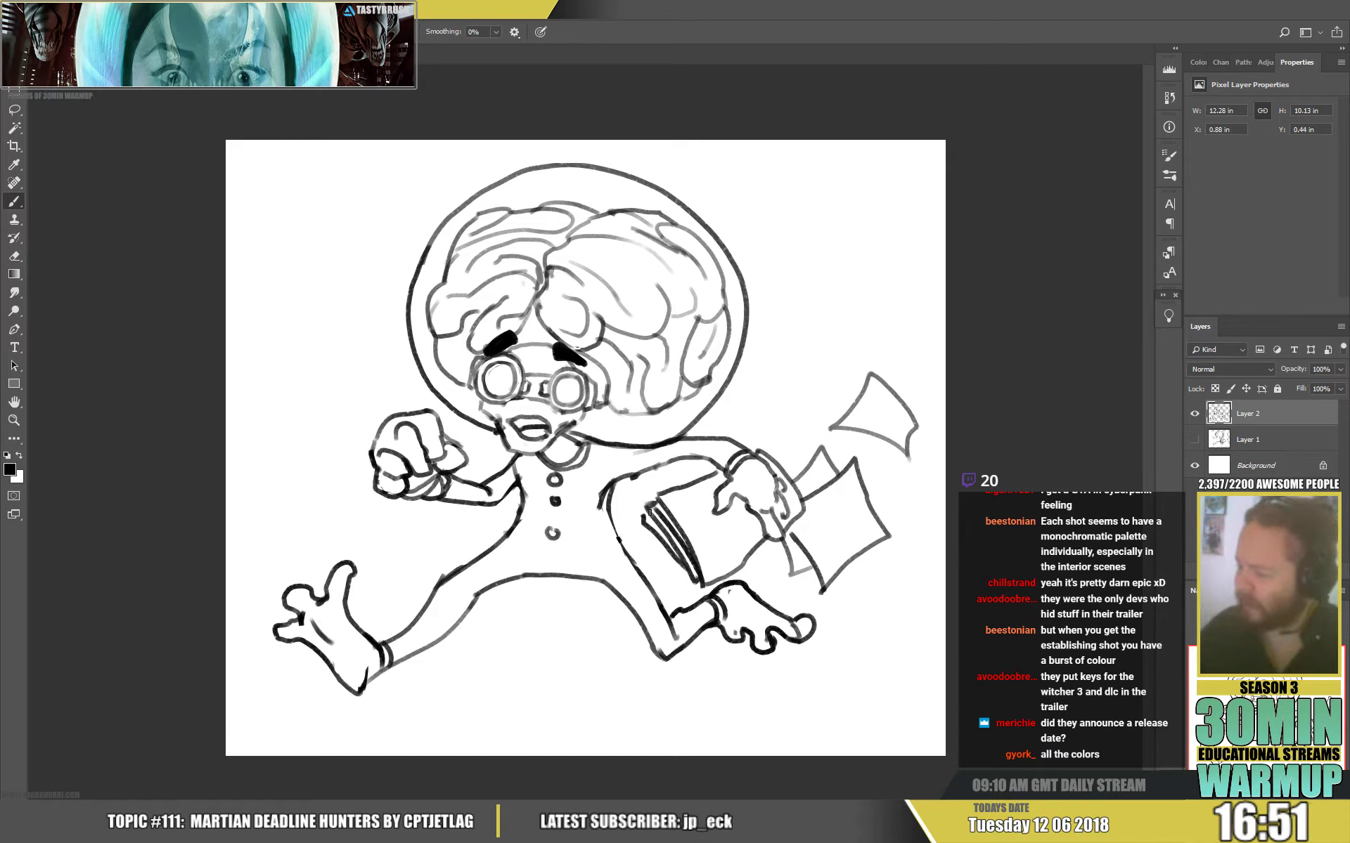
Reinforce the upper corner of the paper bundle and clean up the underside line of the arm holding it.
drag(648, 512, 643, 519)
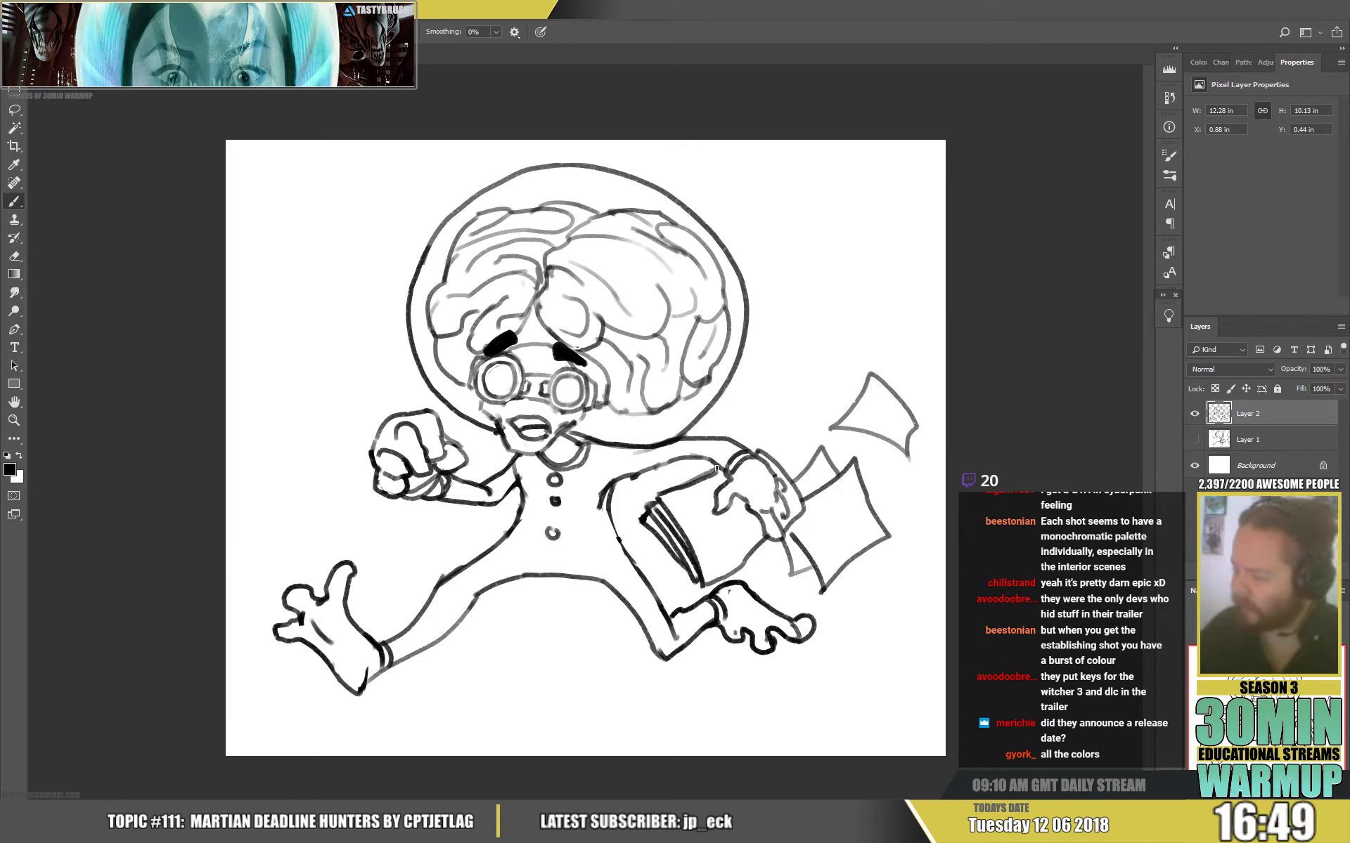
key(e)
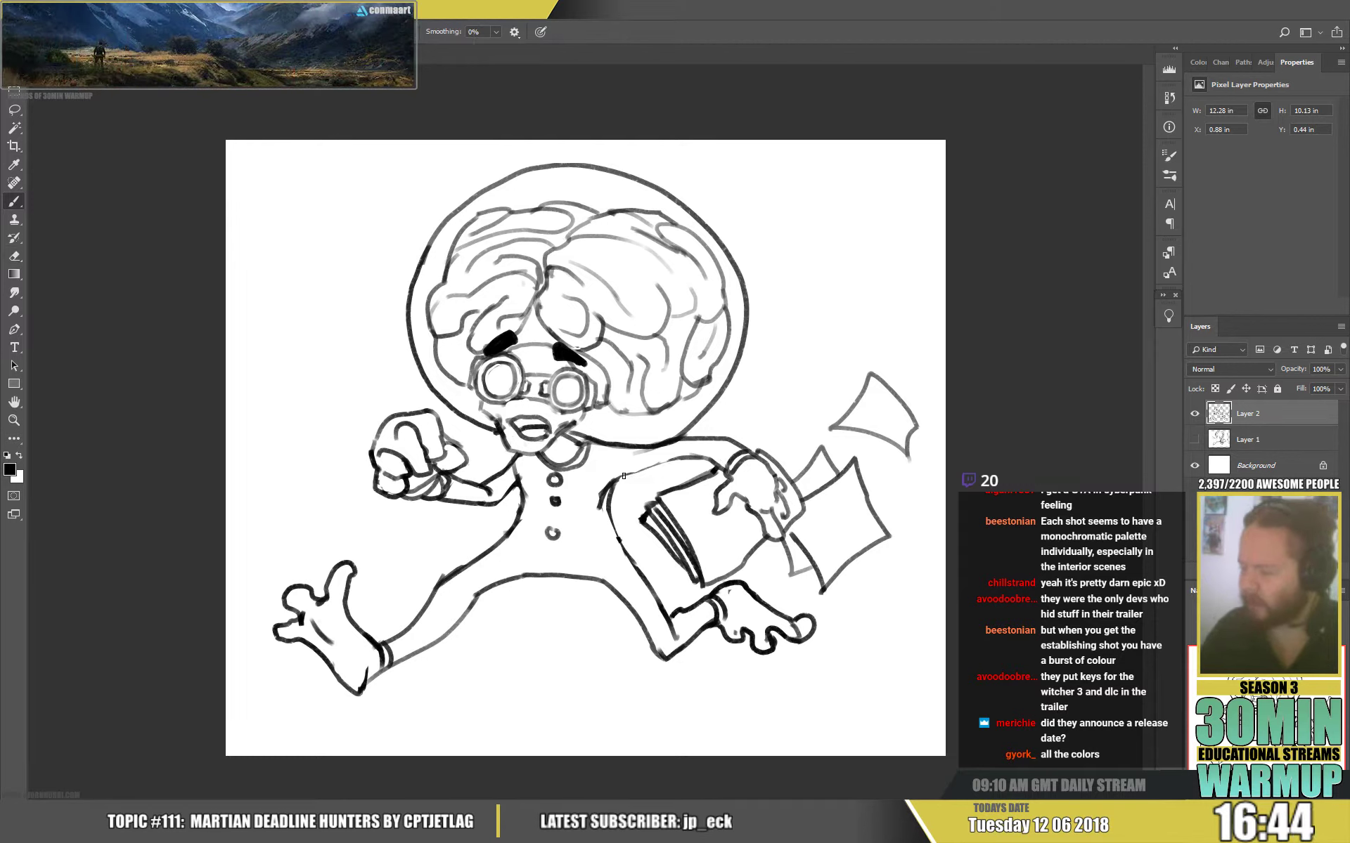
key(b)
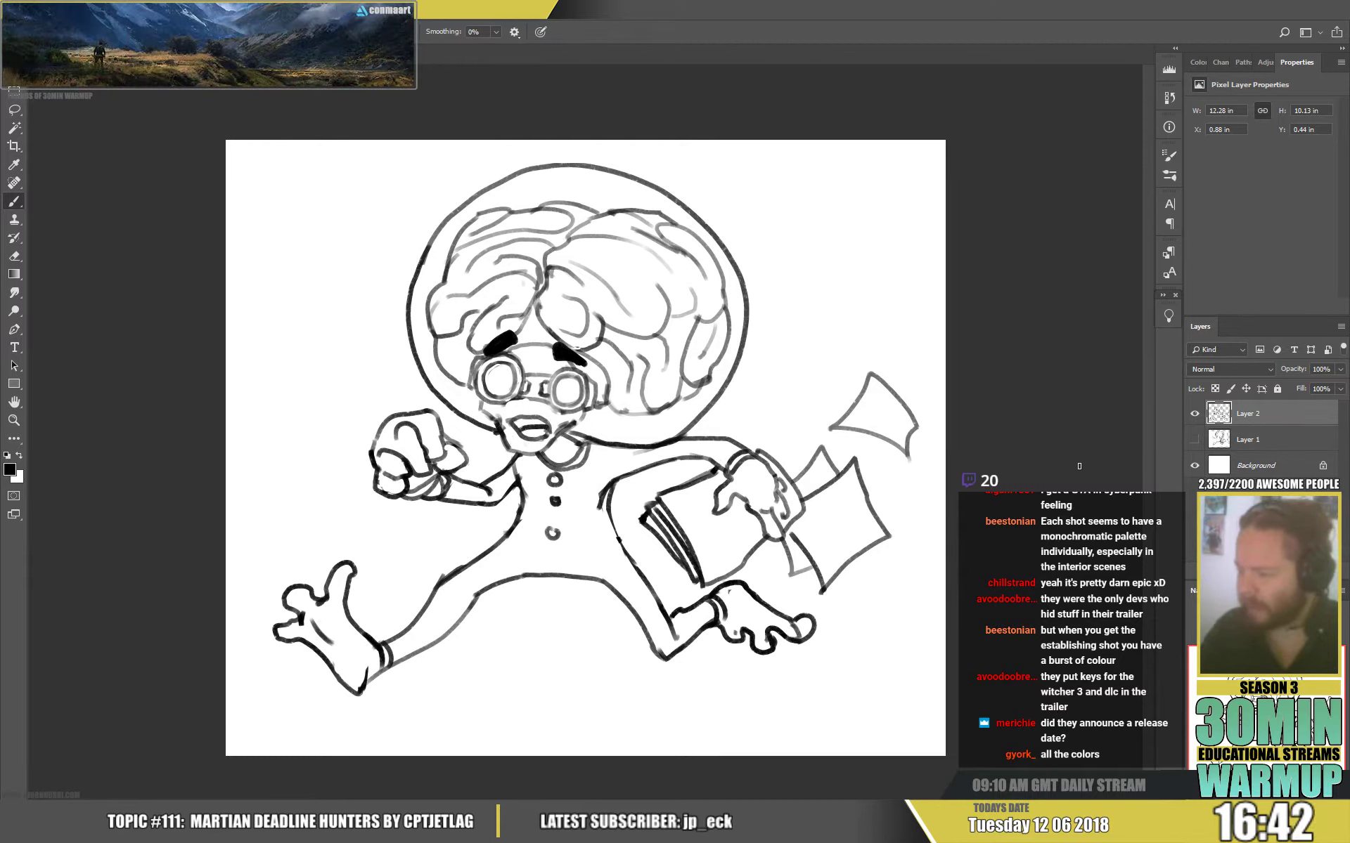
Redraw the lowest finger of the hand holding the papers with a longer, rounded tip.
mouse_move(778, 535)
mouse_down()
mouse_move(768, 565)
mouse_move(757, 545)
mouse_up()
key(e)
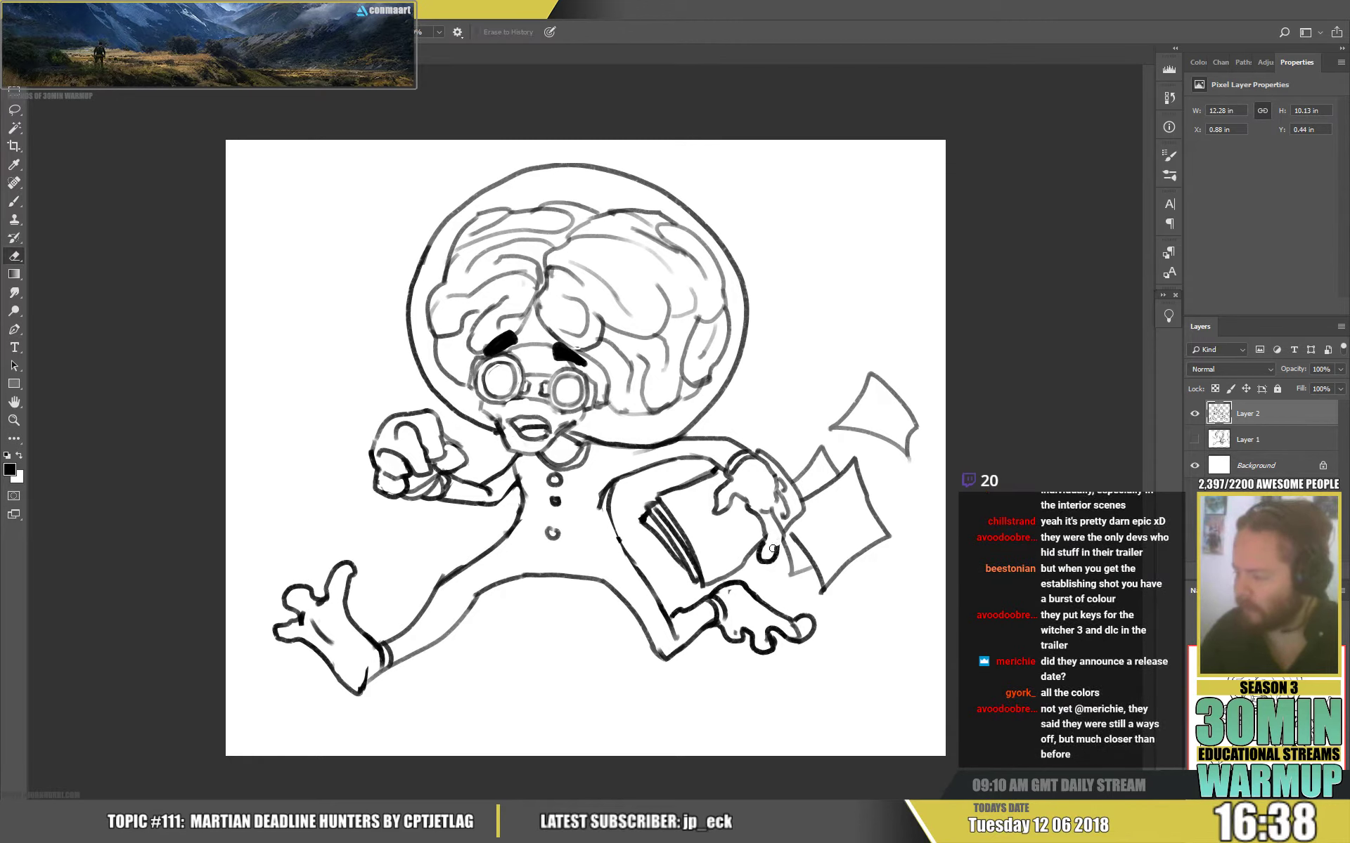
key(b)
drag(769, 543, 769, 560)
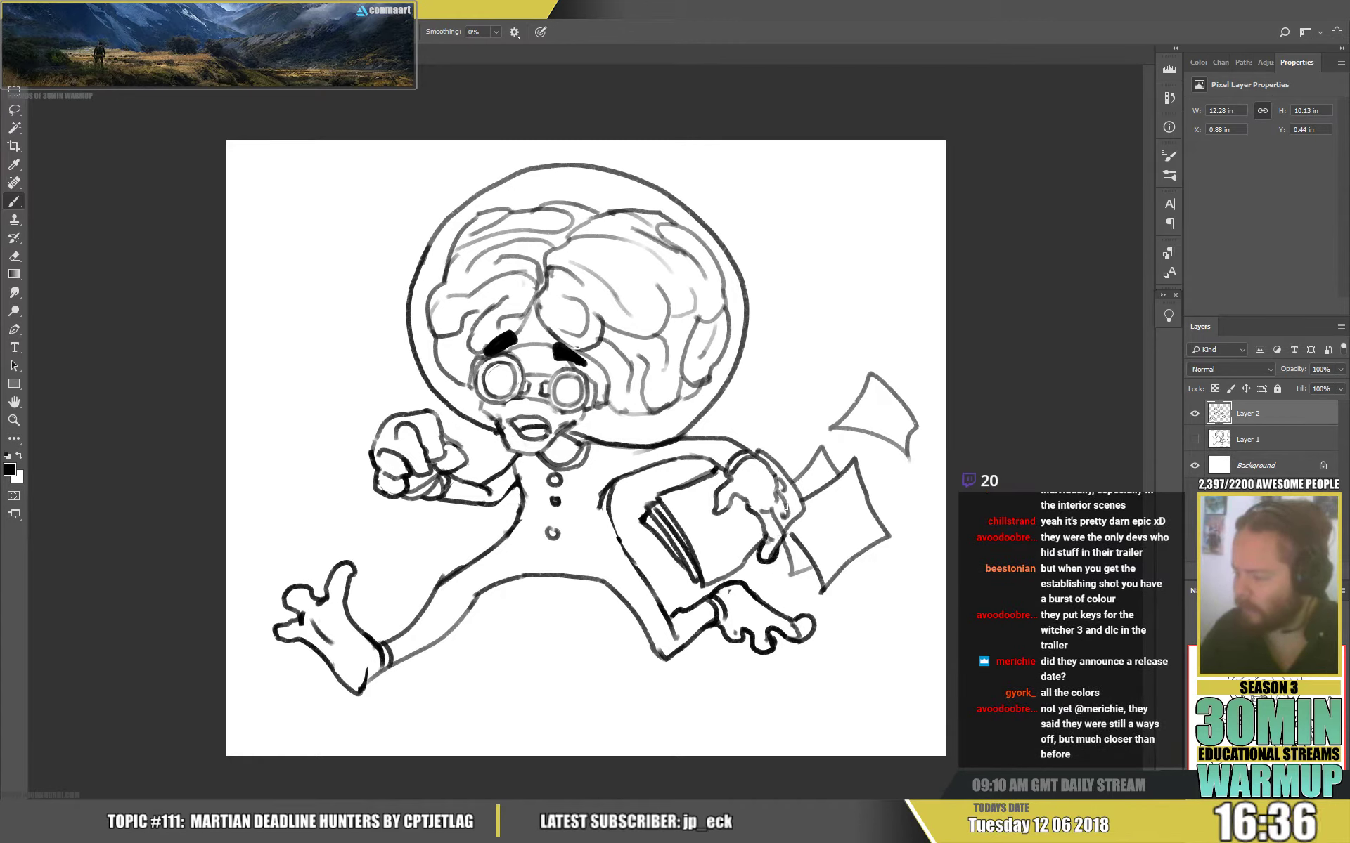
key(e)
key(b)
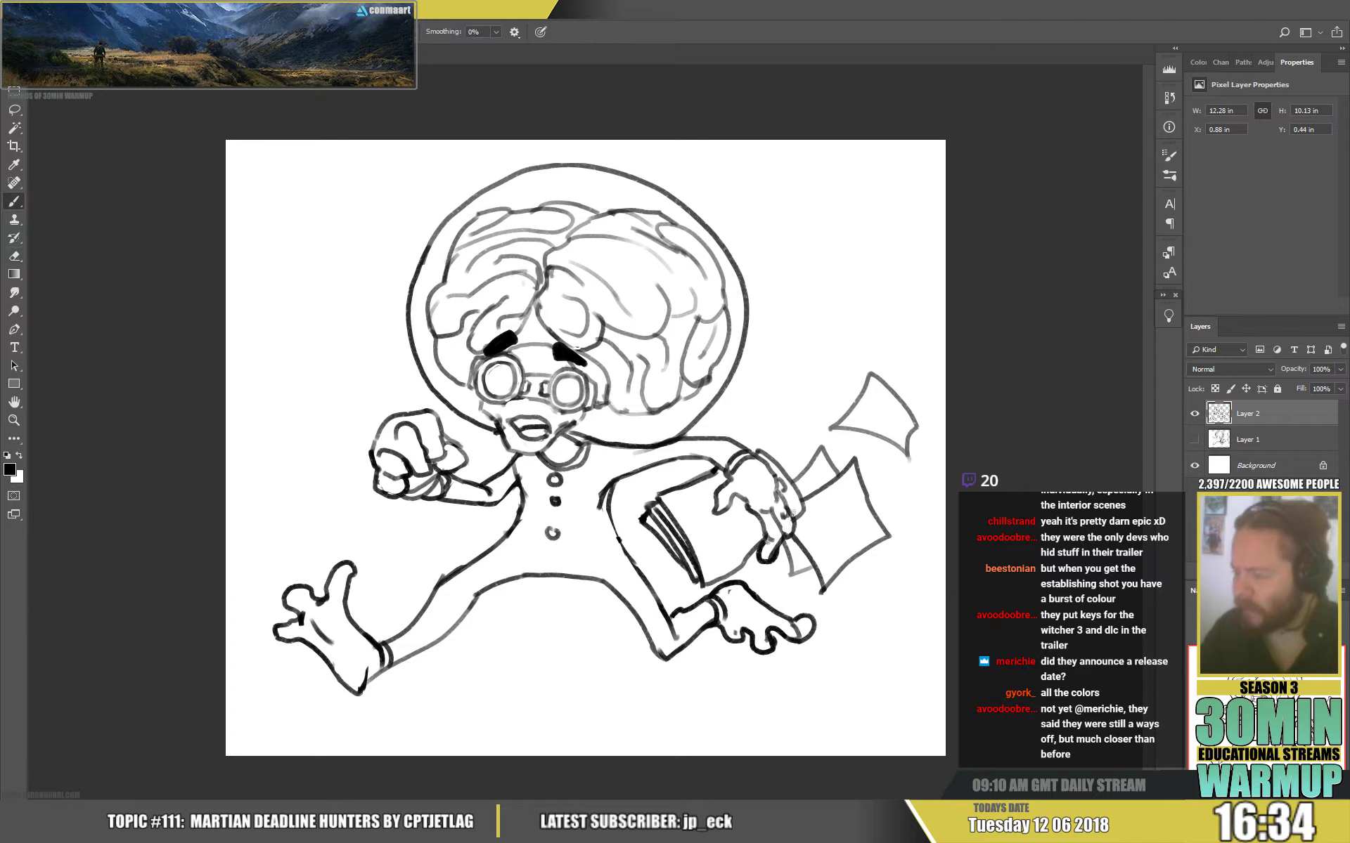
Erase the lower edge of the clenched fist and redraw its bottom knuckle and curled finger lines.
key(e)
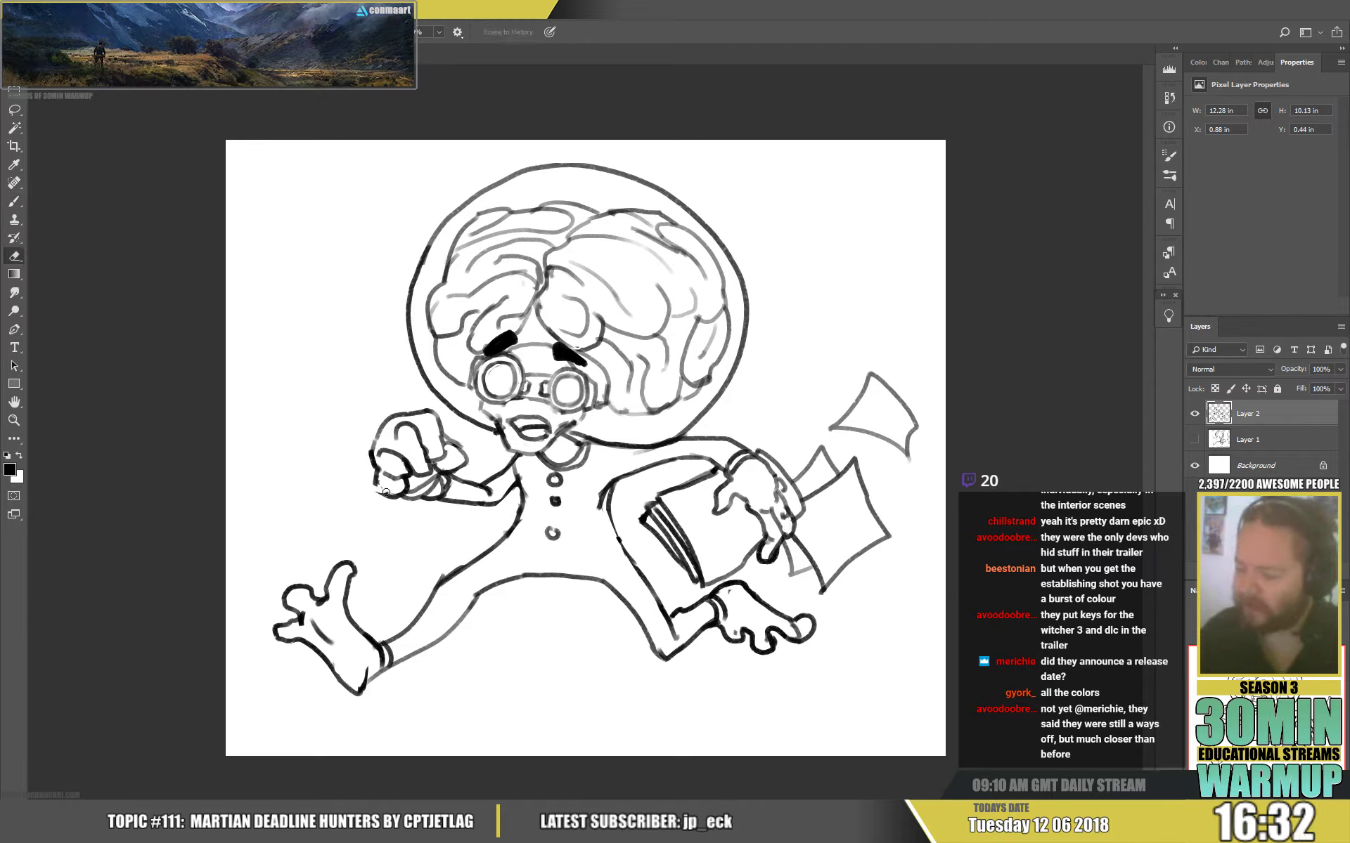
key(b)
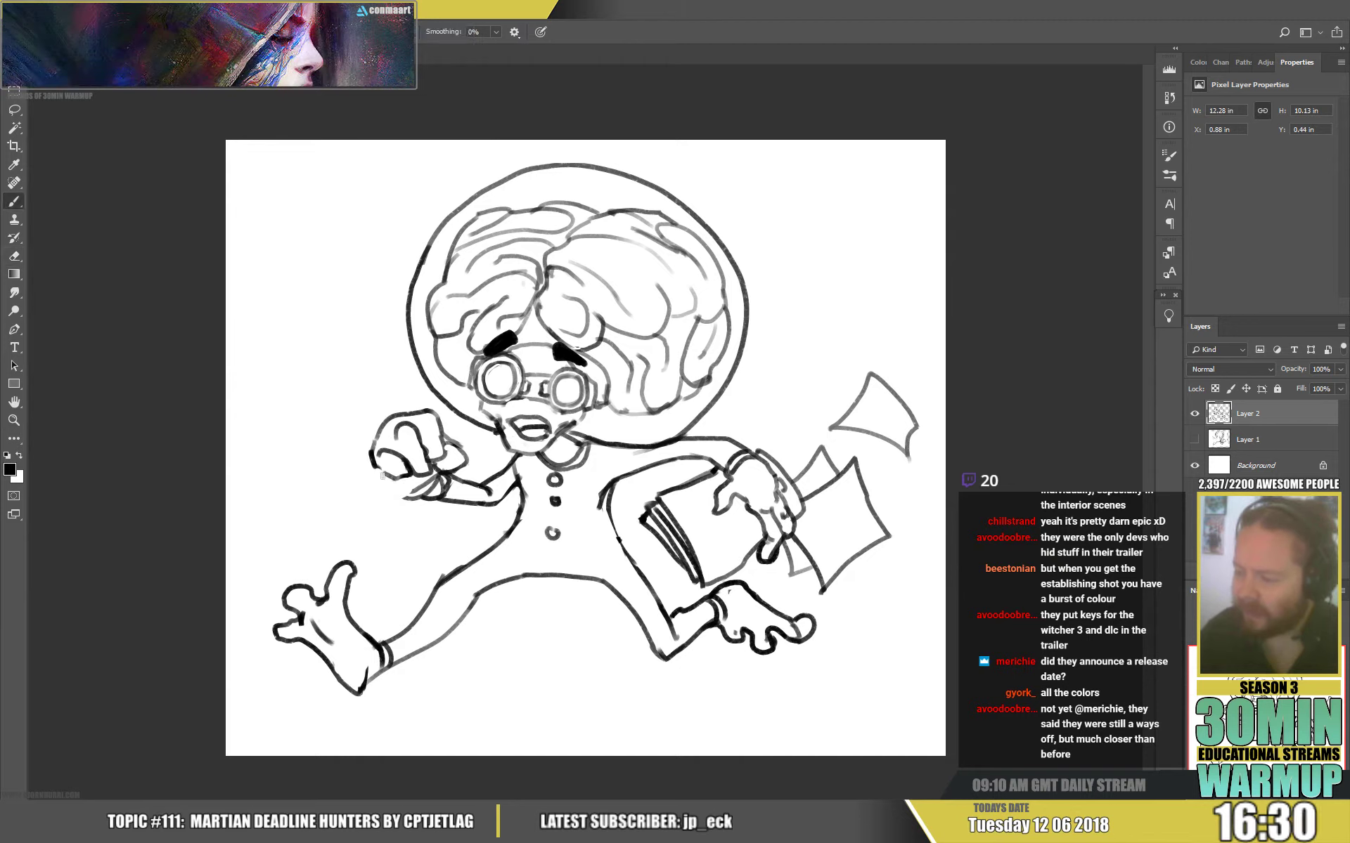
key(e)
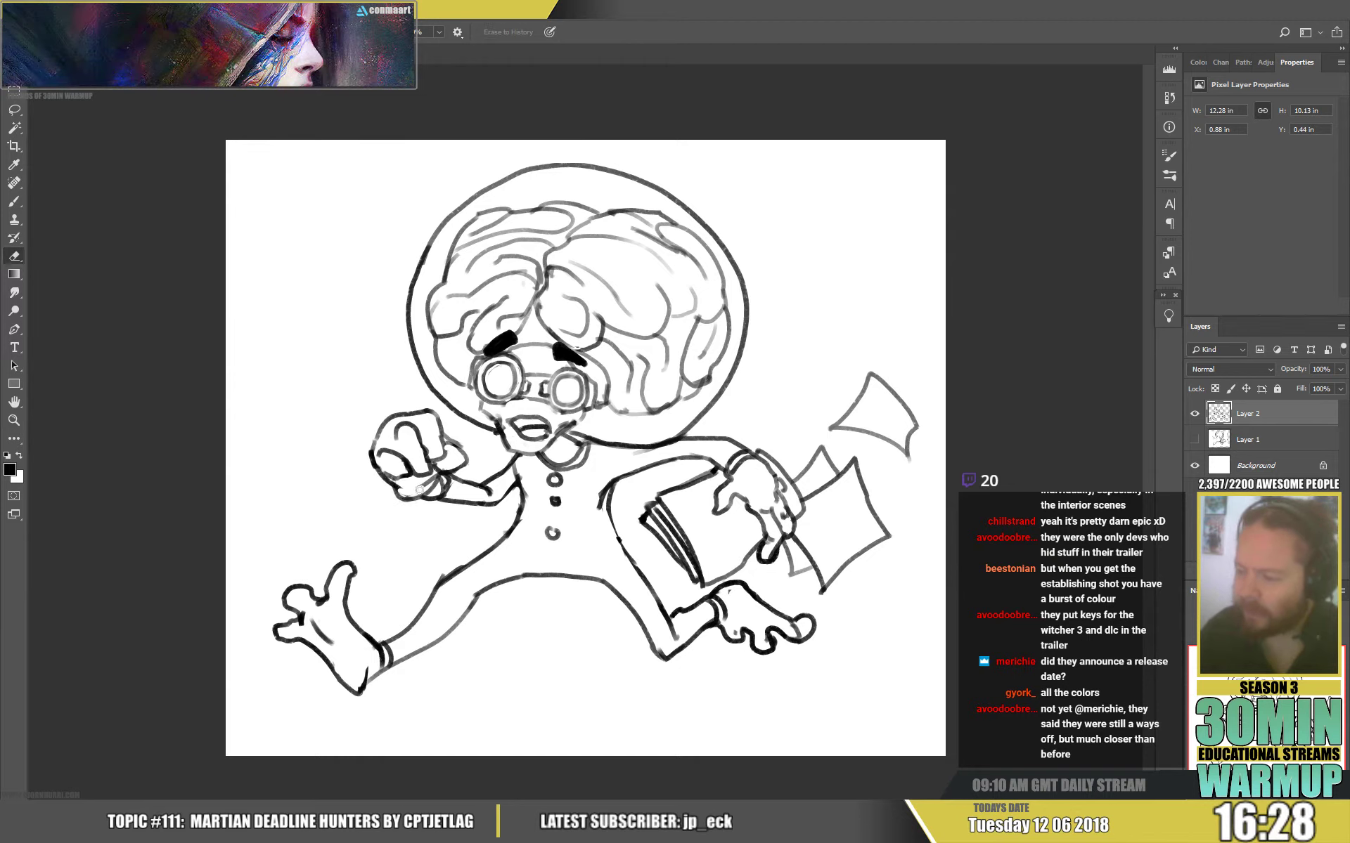
key(b)
mouse_move(408, 481)
mouse_down()
mouse_move(431, 479)
mouse_move(427, 497)
mouse_up()
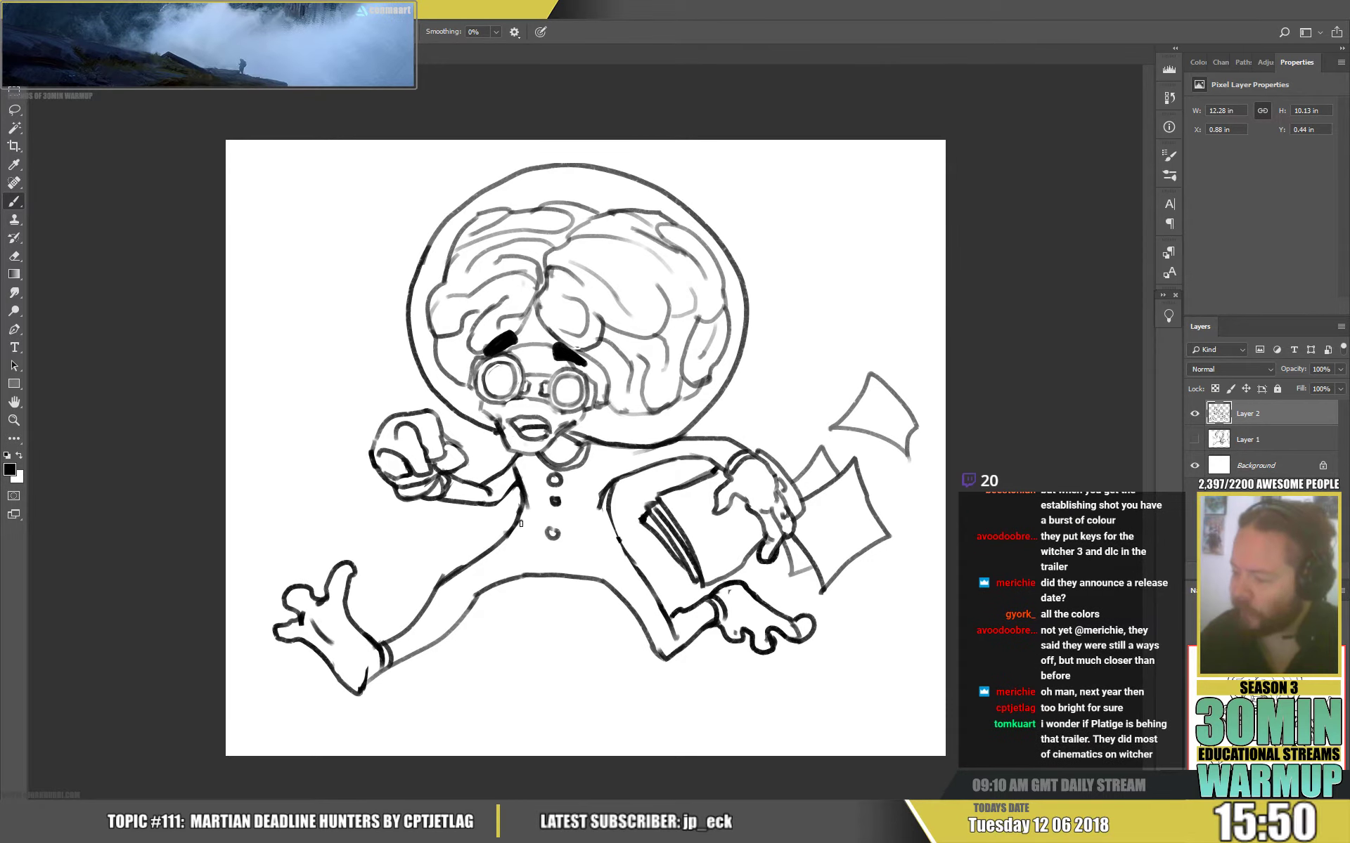
Redraw the middle chest button and draw a curved vest hem across the waist.
key(e)
key(b)
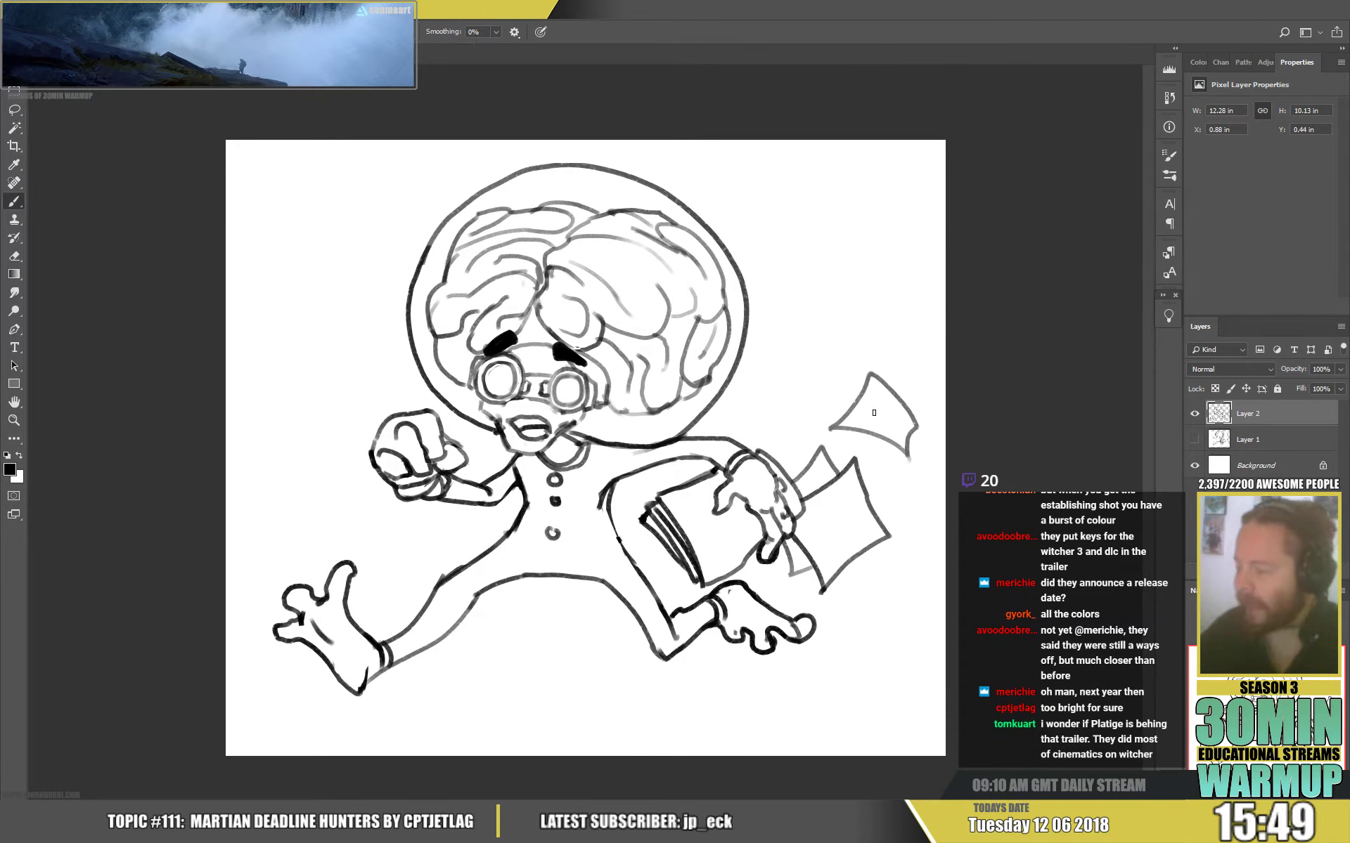
key(ctrl+z)
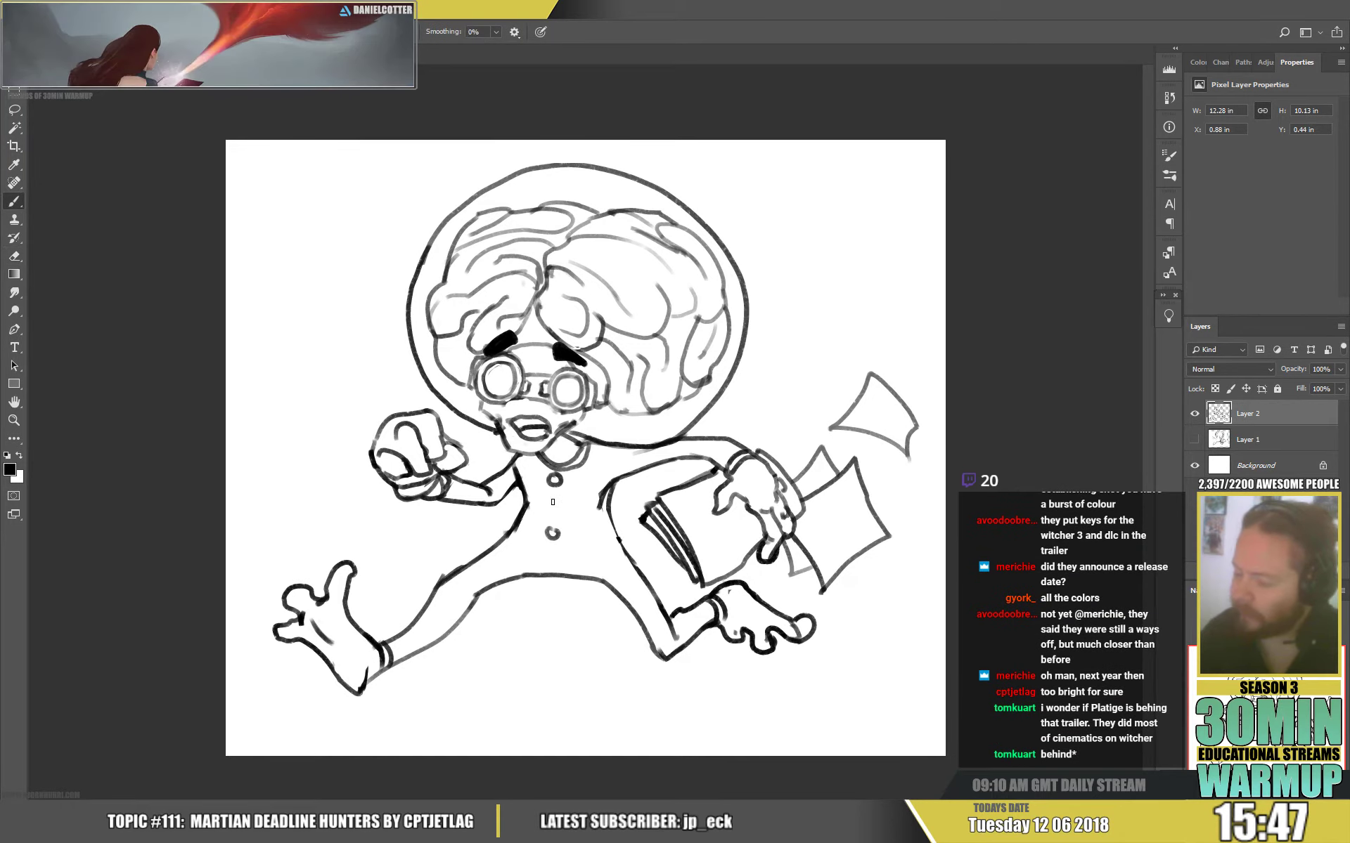
drag(556, 497, 552, 499)
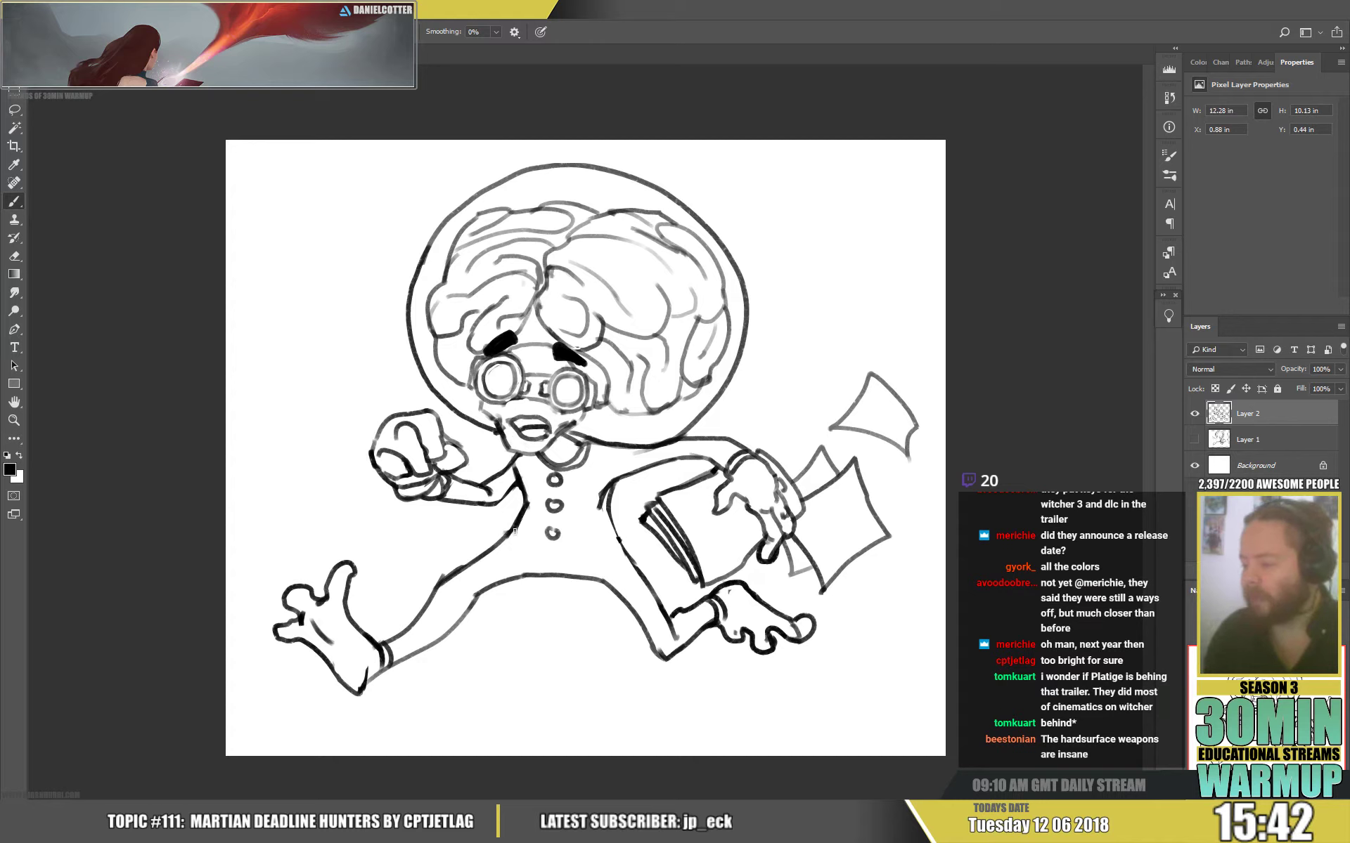
mouse_move(514, 532)
mouse_down()
mouse_move(582, 554)
mouse_move(616, 533)
mouse_move(580, 548)
mouse_up()
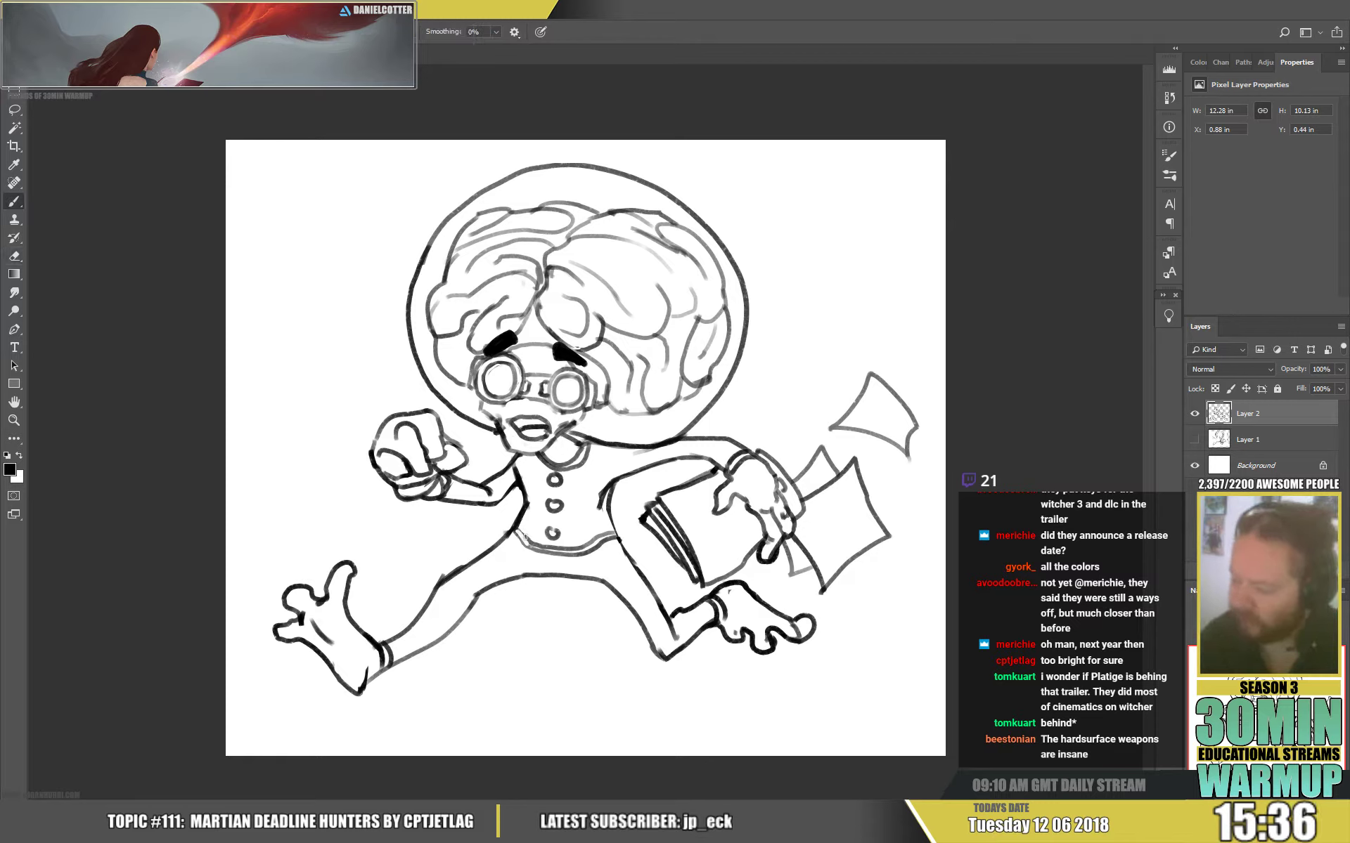
key(e)
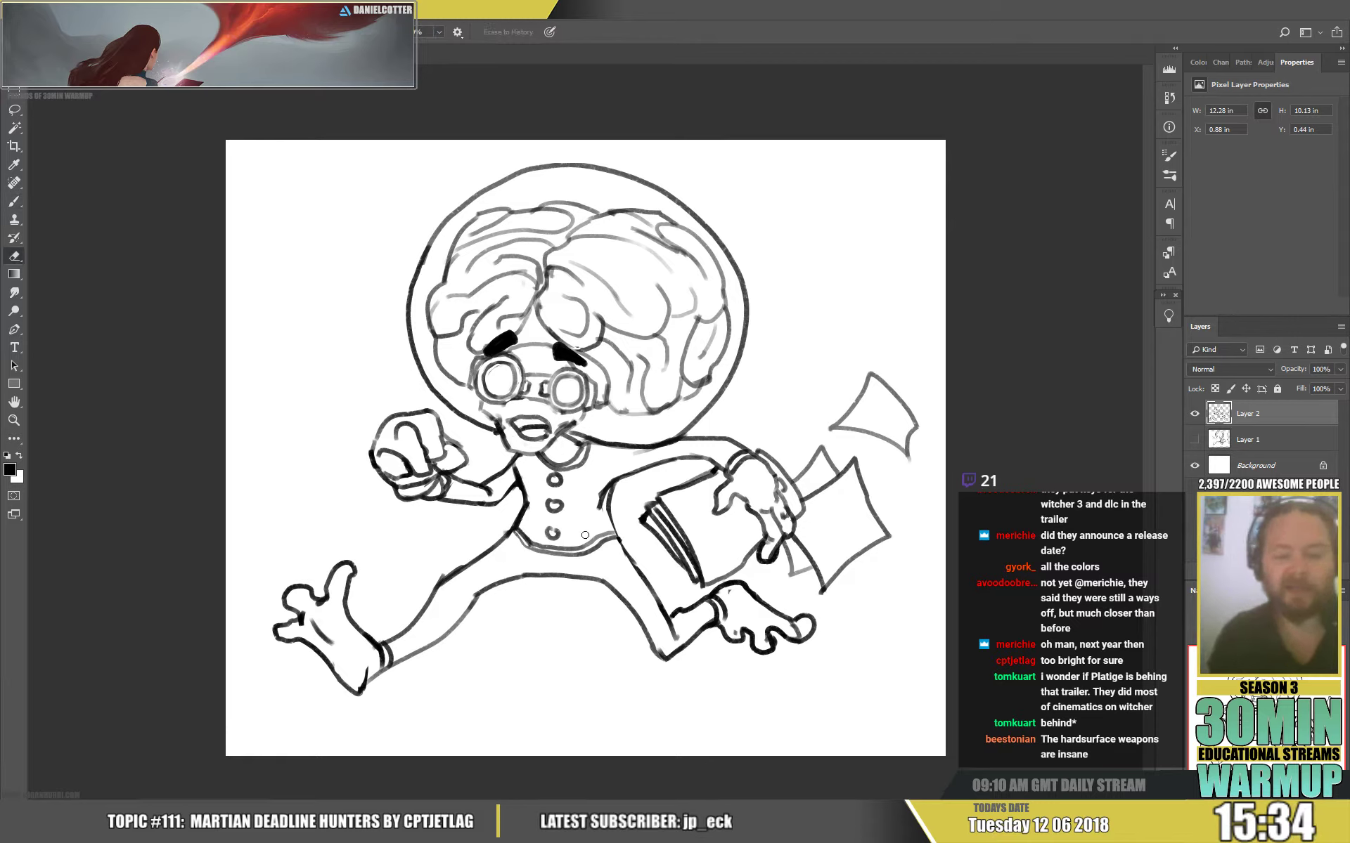
key(b)
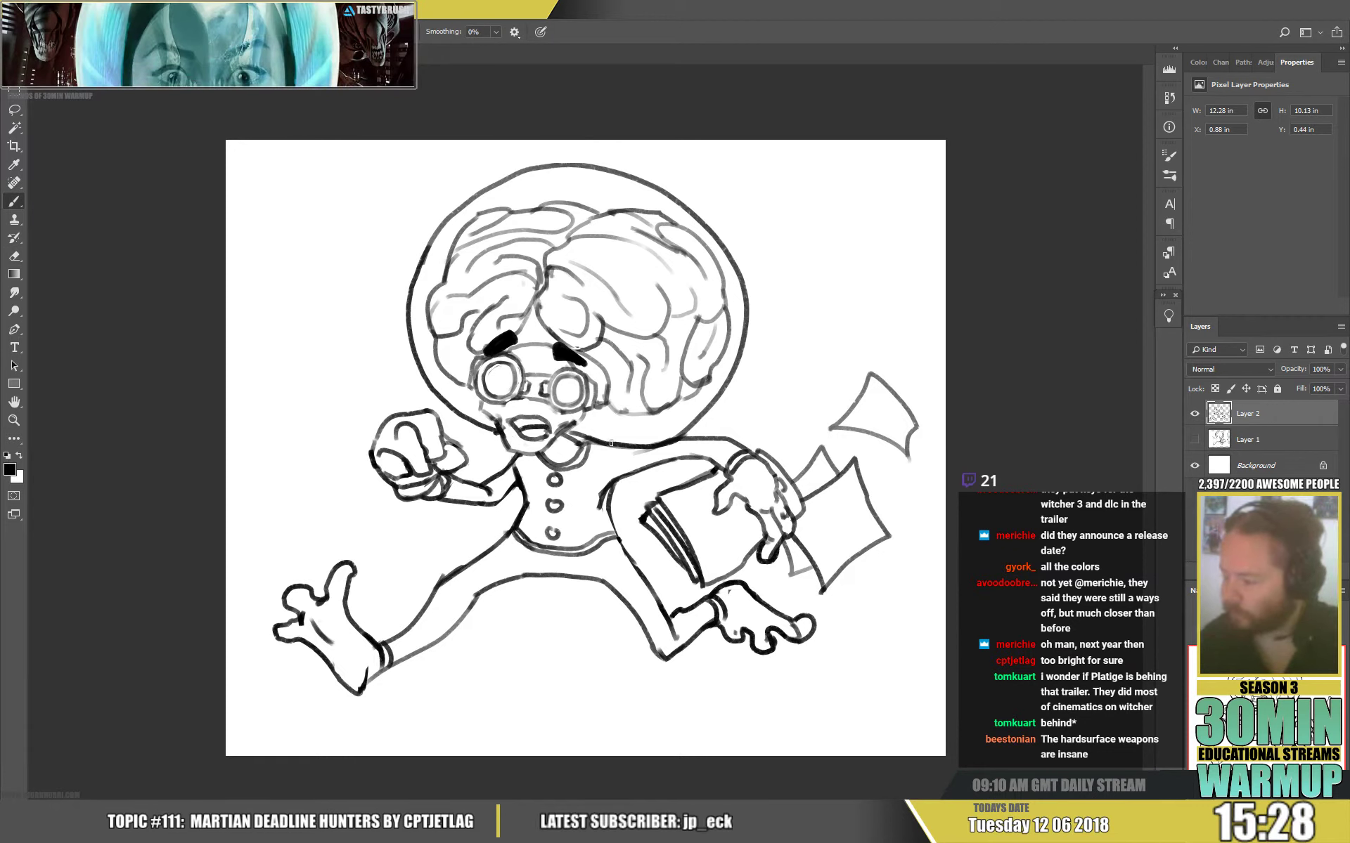
Try drawing paired rounded bands around both upper arms, erasing the arm lines inside them.
drag(616, 436, 636, 483)
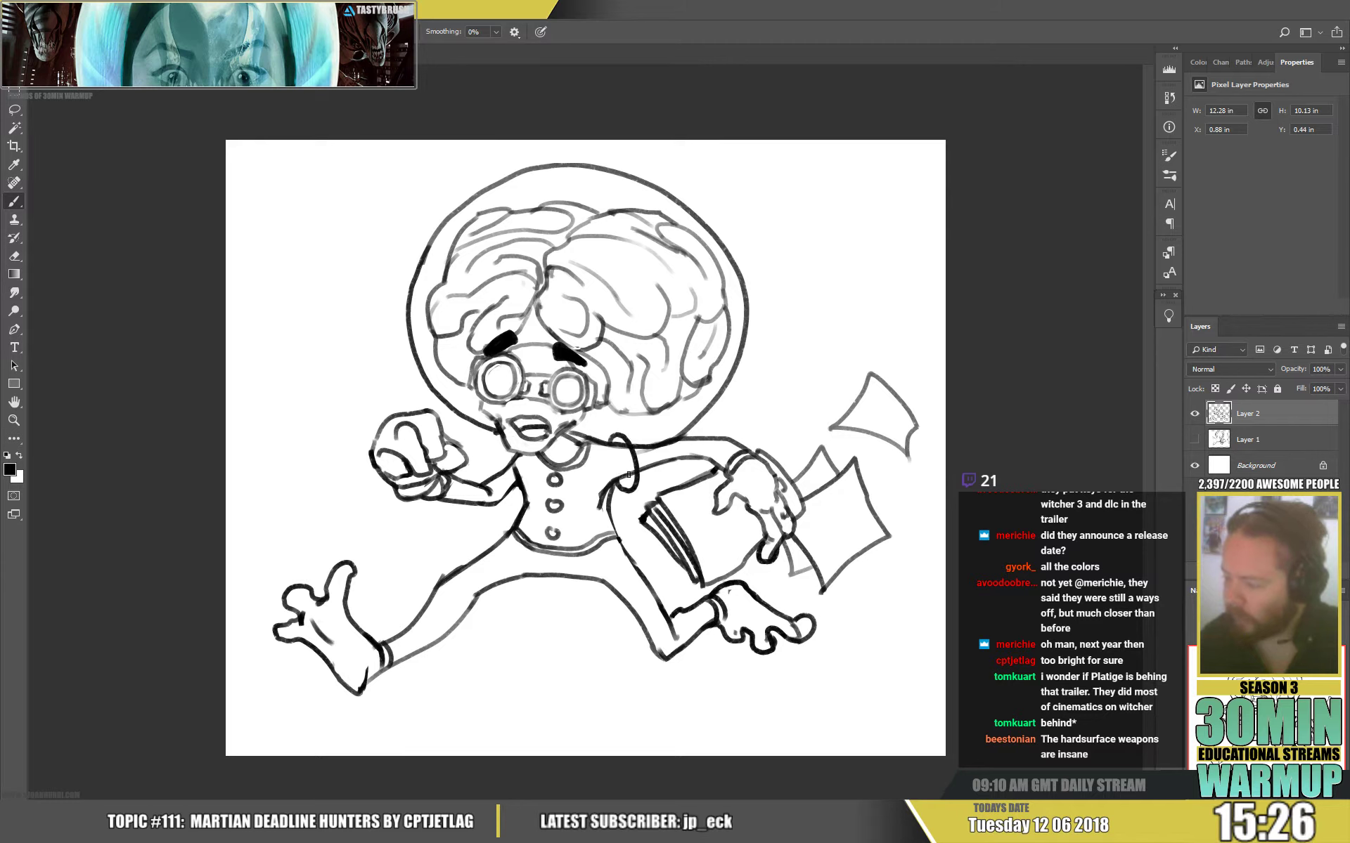
key(e)
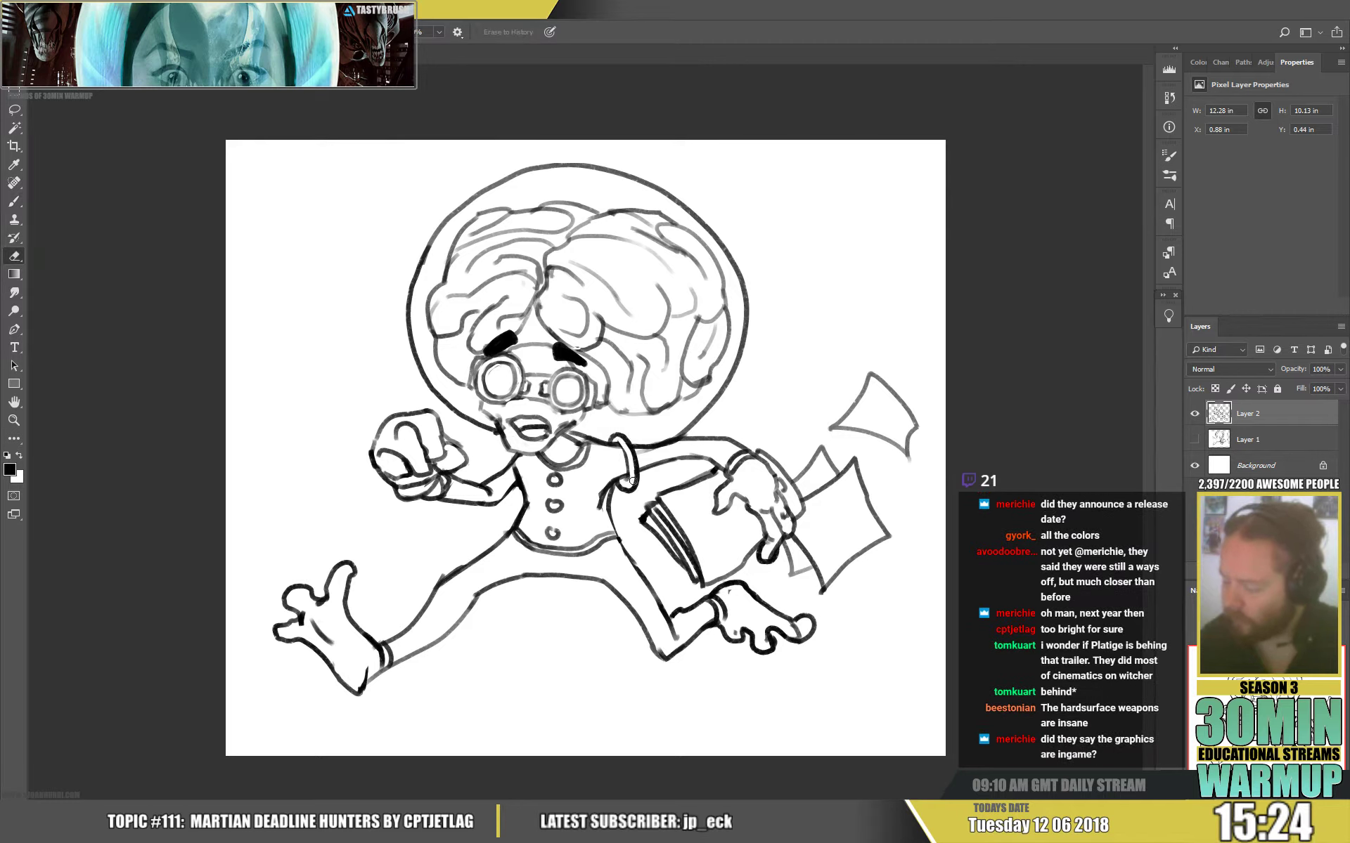
key(b)
drag(631, 433, 648, 454)
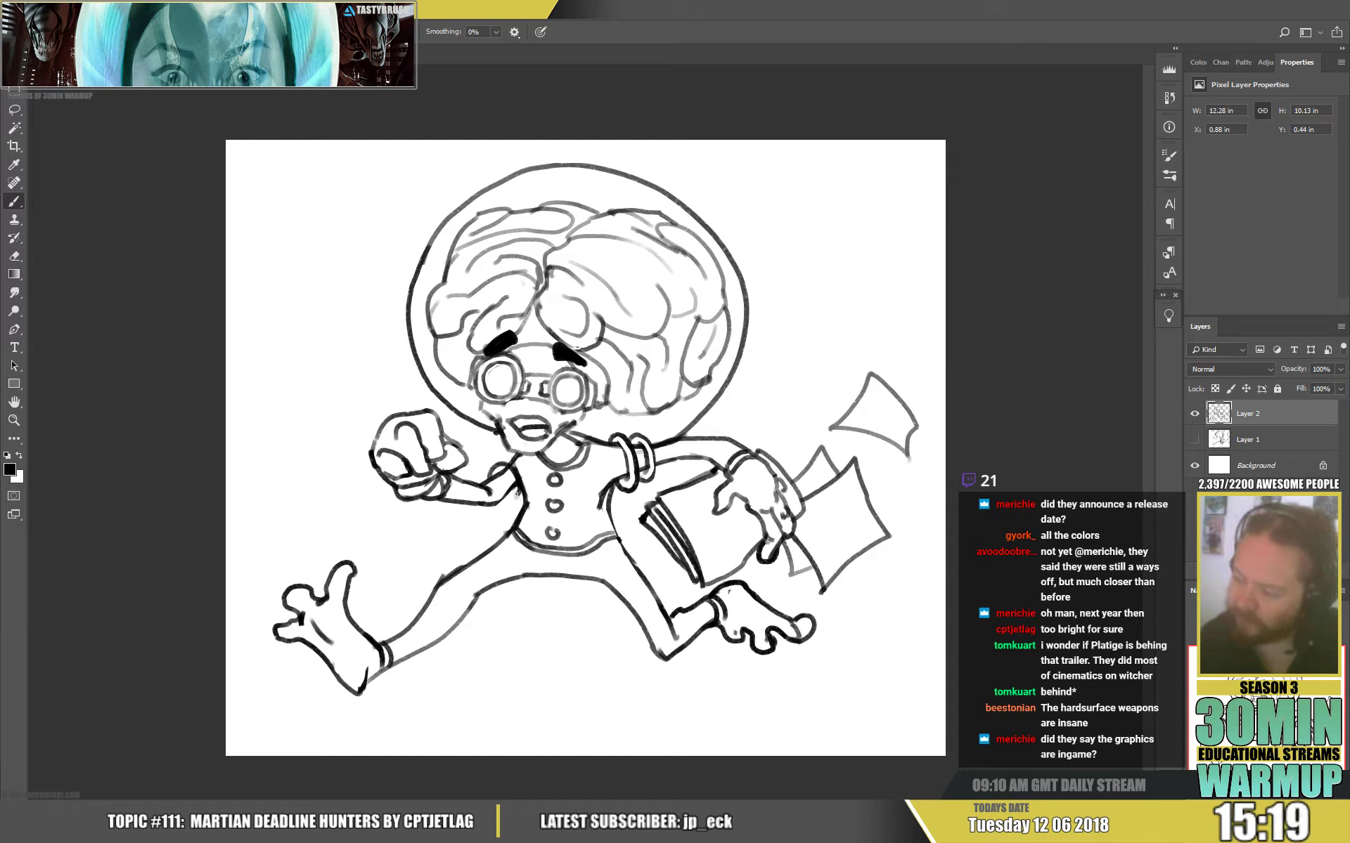
key(e)
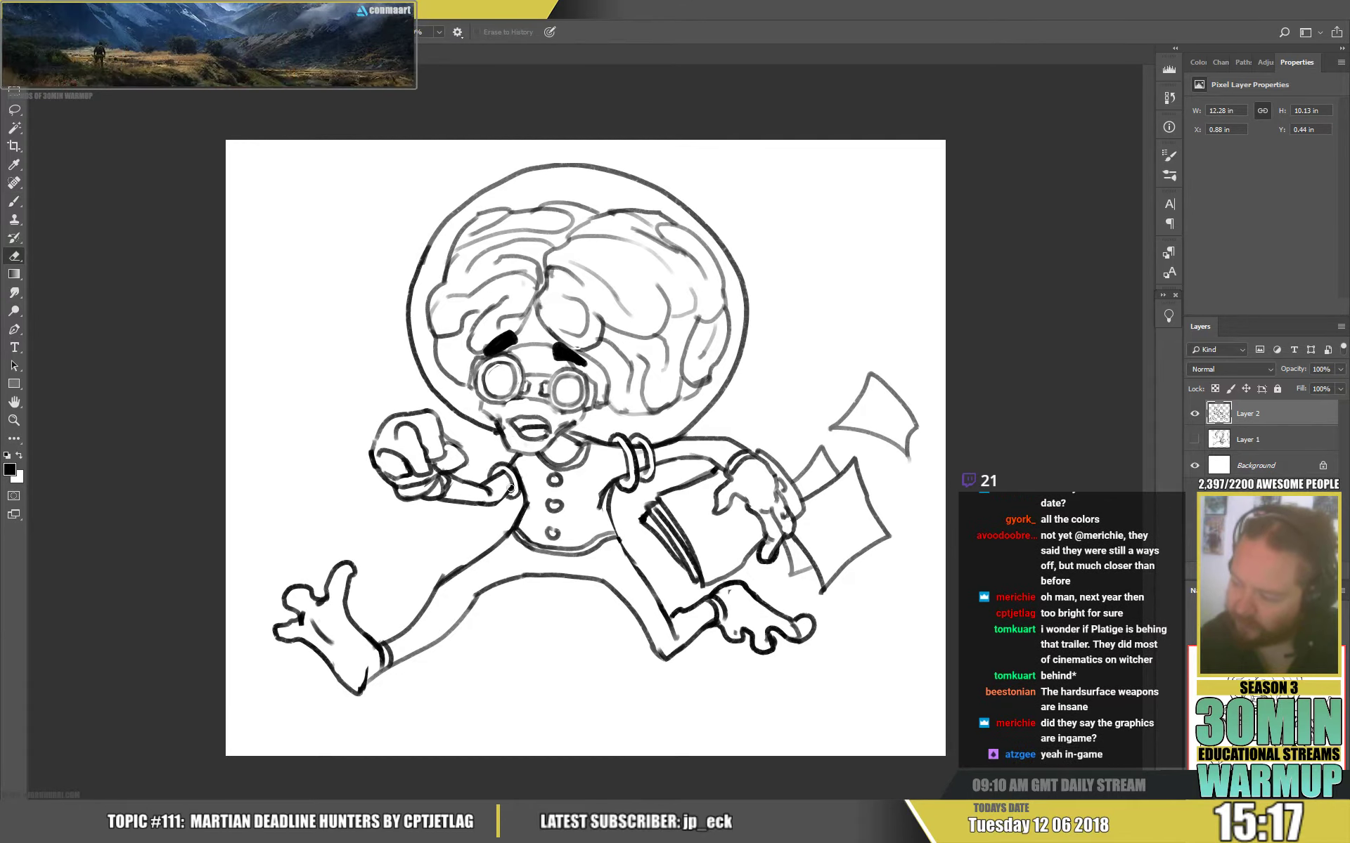
key(b)
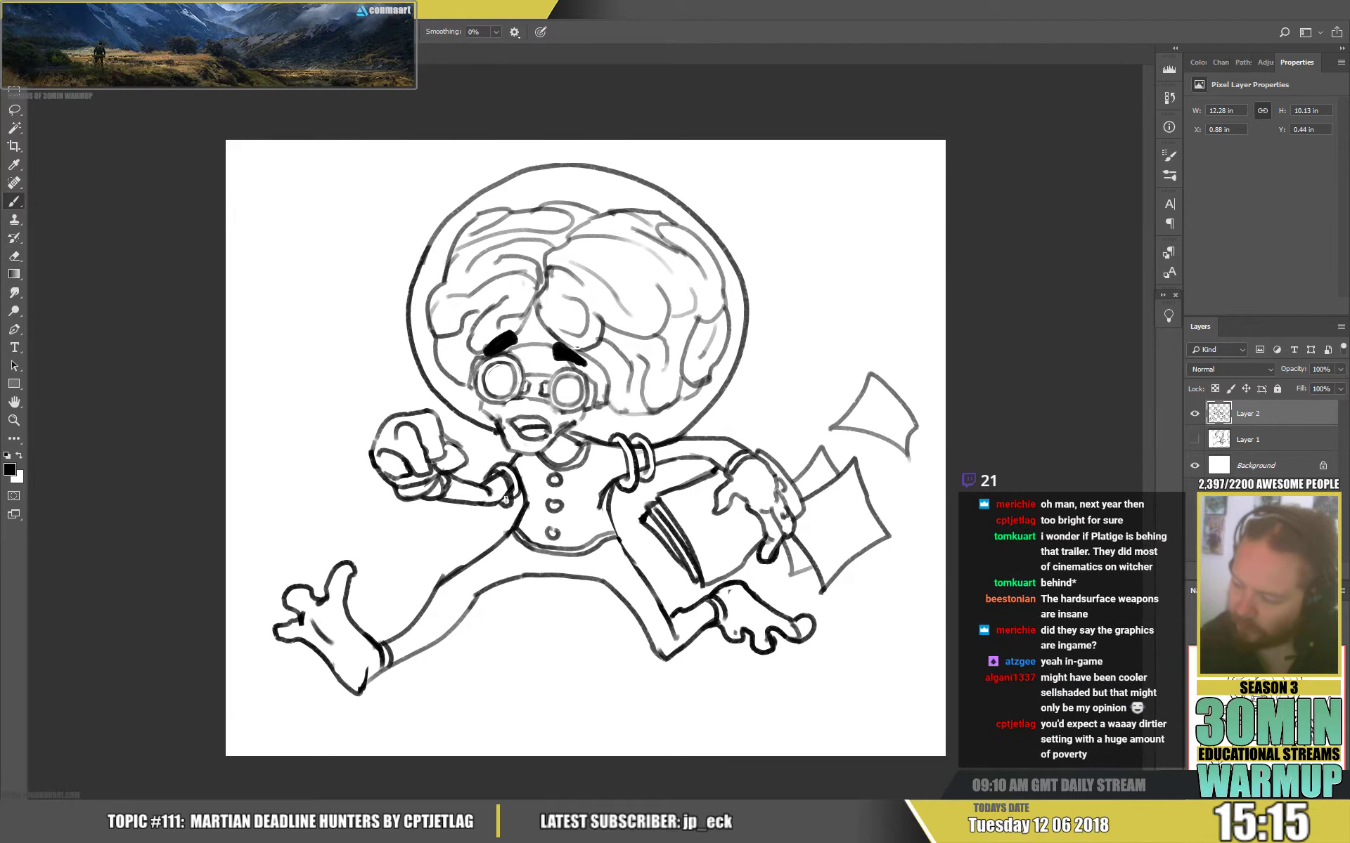
key(e)
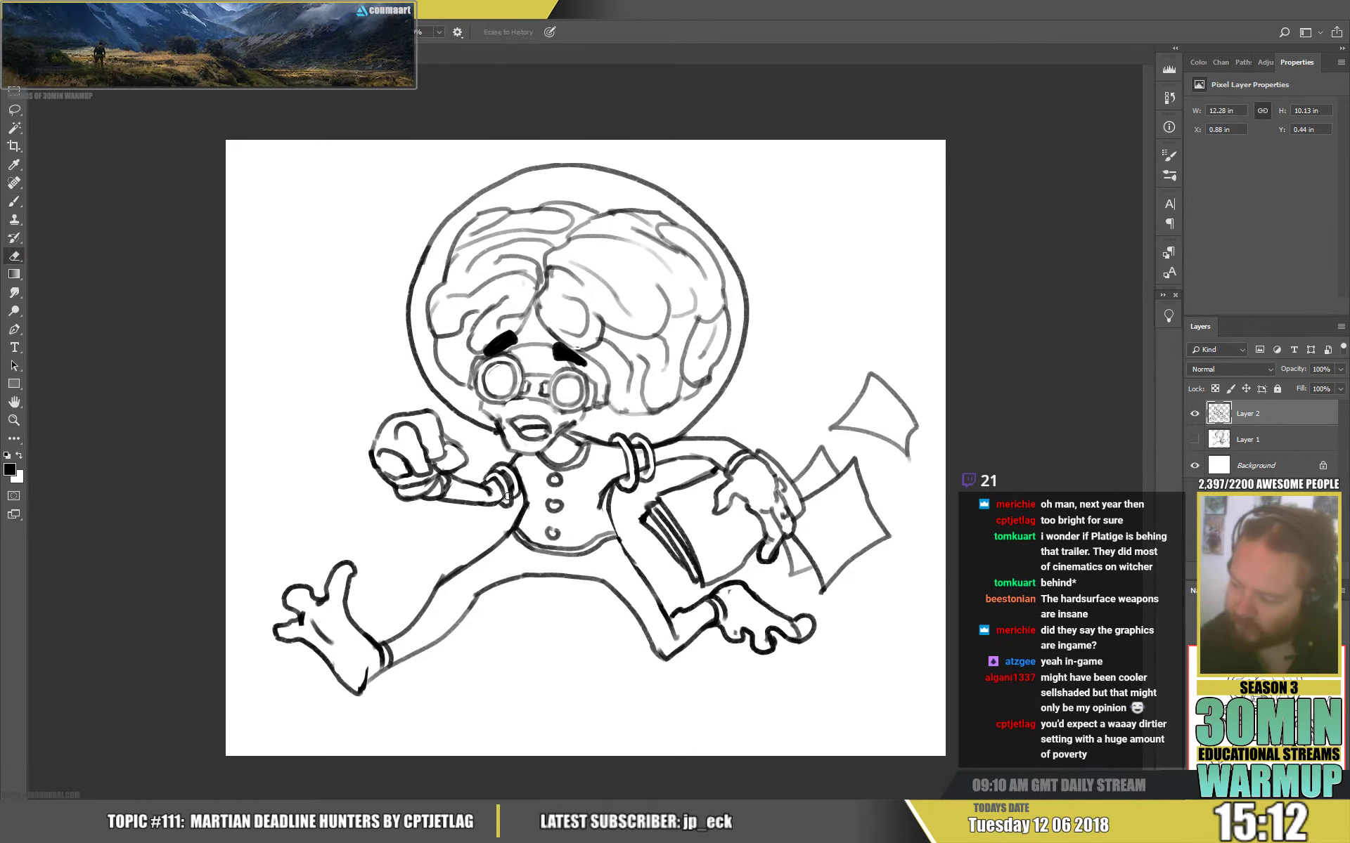
key(b)
key(e)
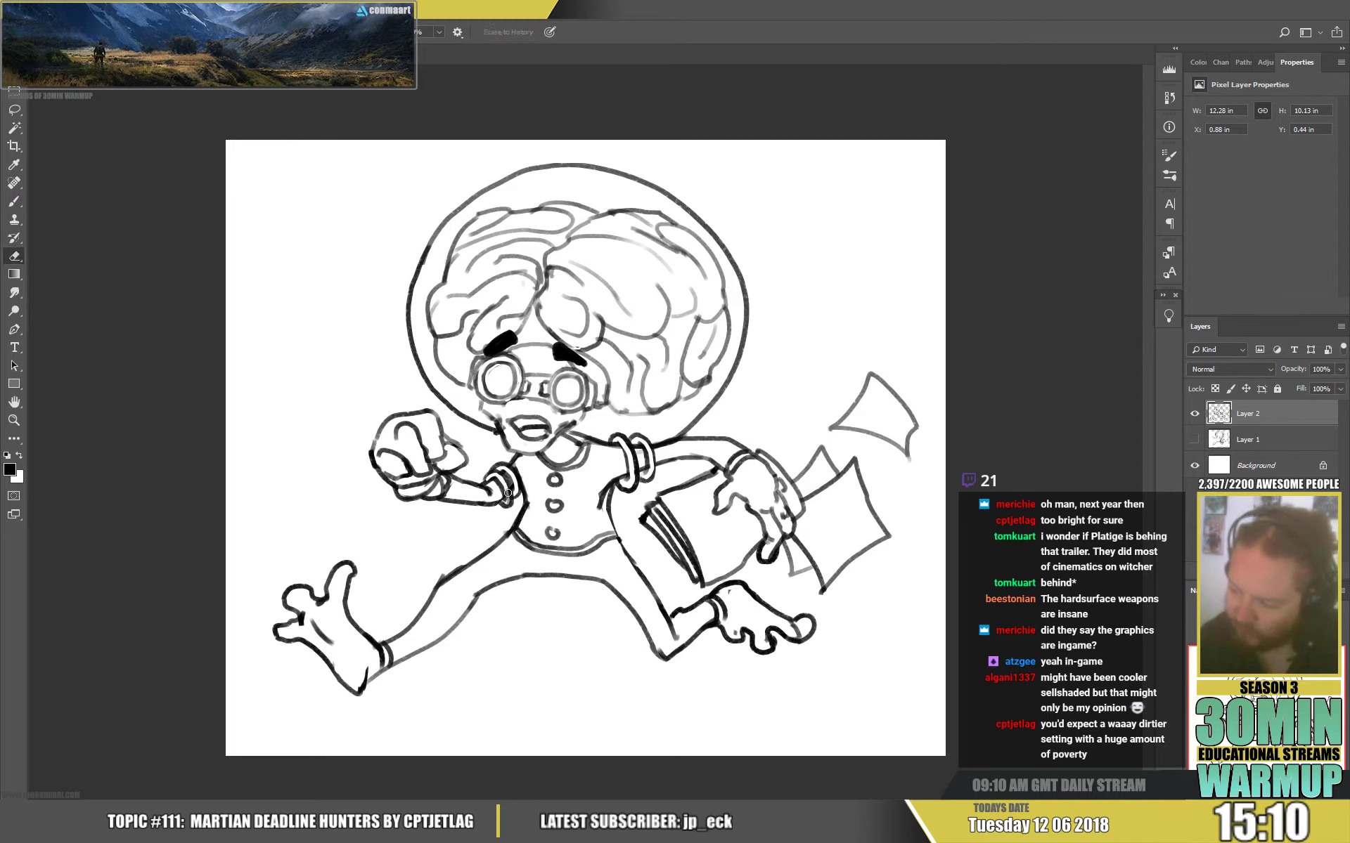
key(b)
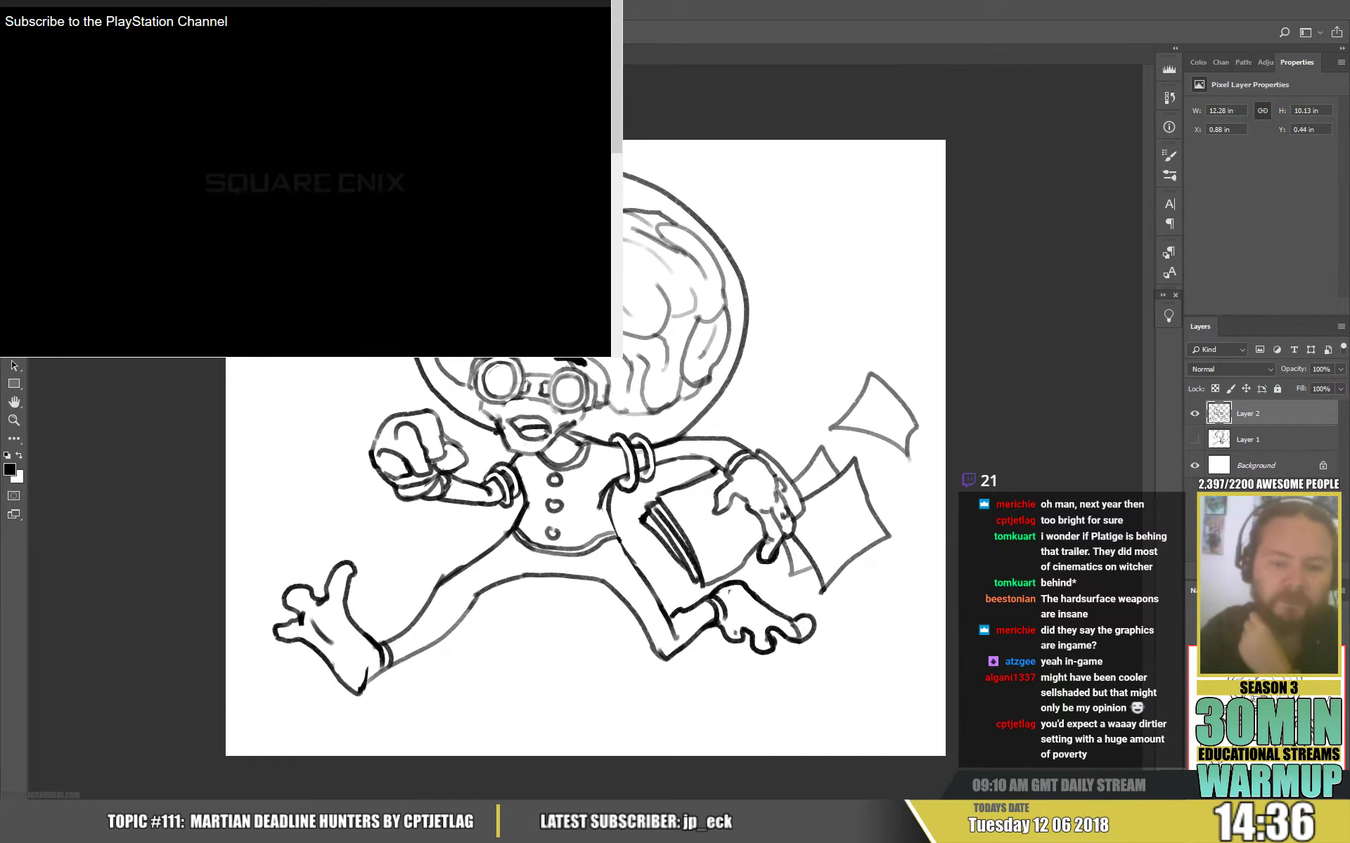
Paint a solid black bow tie under the chin and add an outer finger to the hand holding the papers.
mouse_move(68, 310)
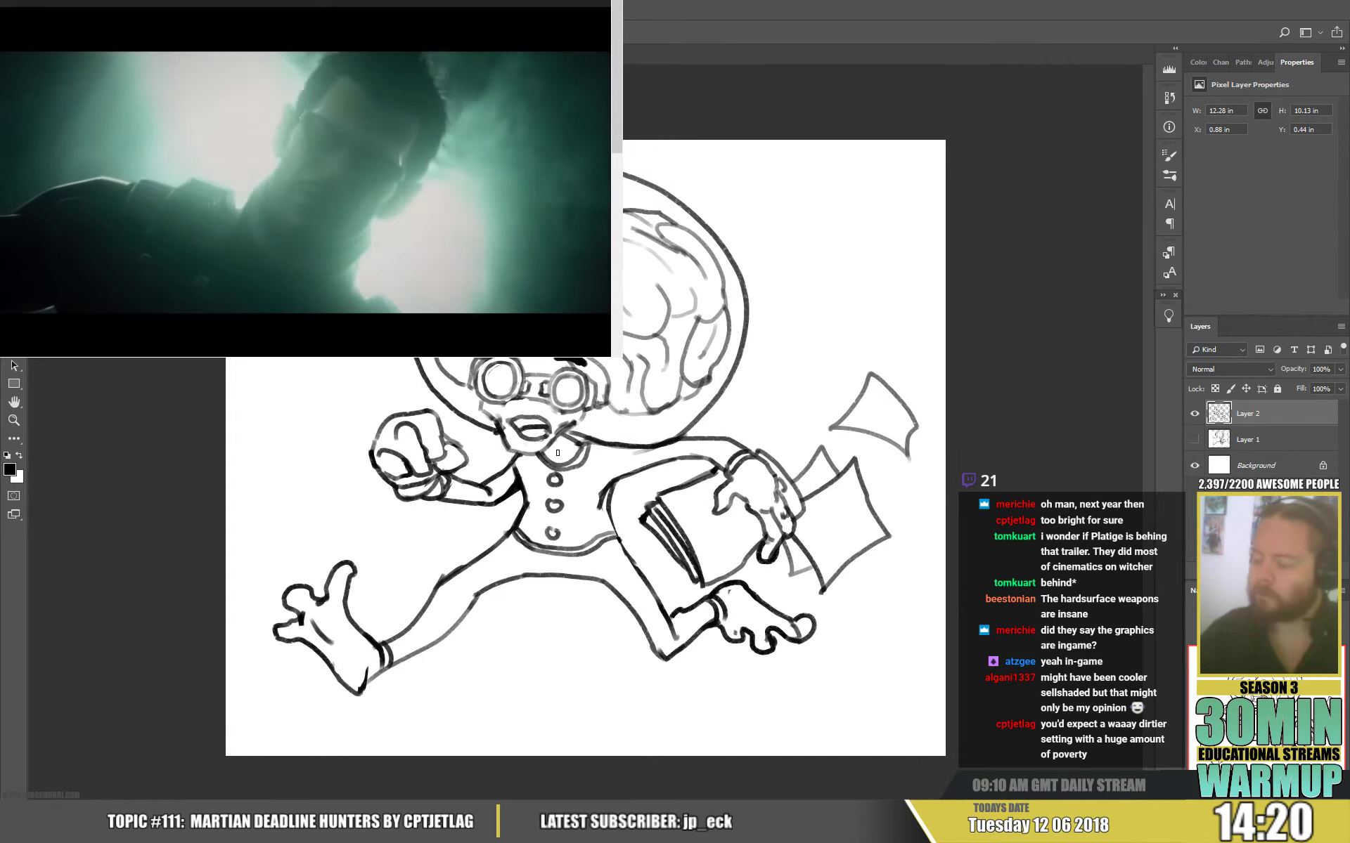
drag(529, 456, 538, 470)
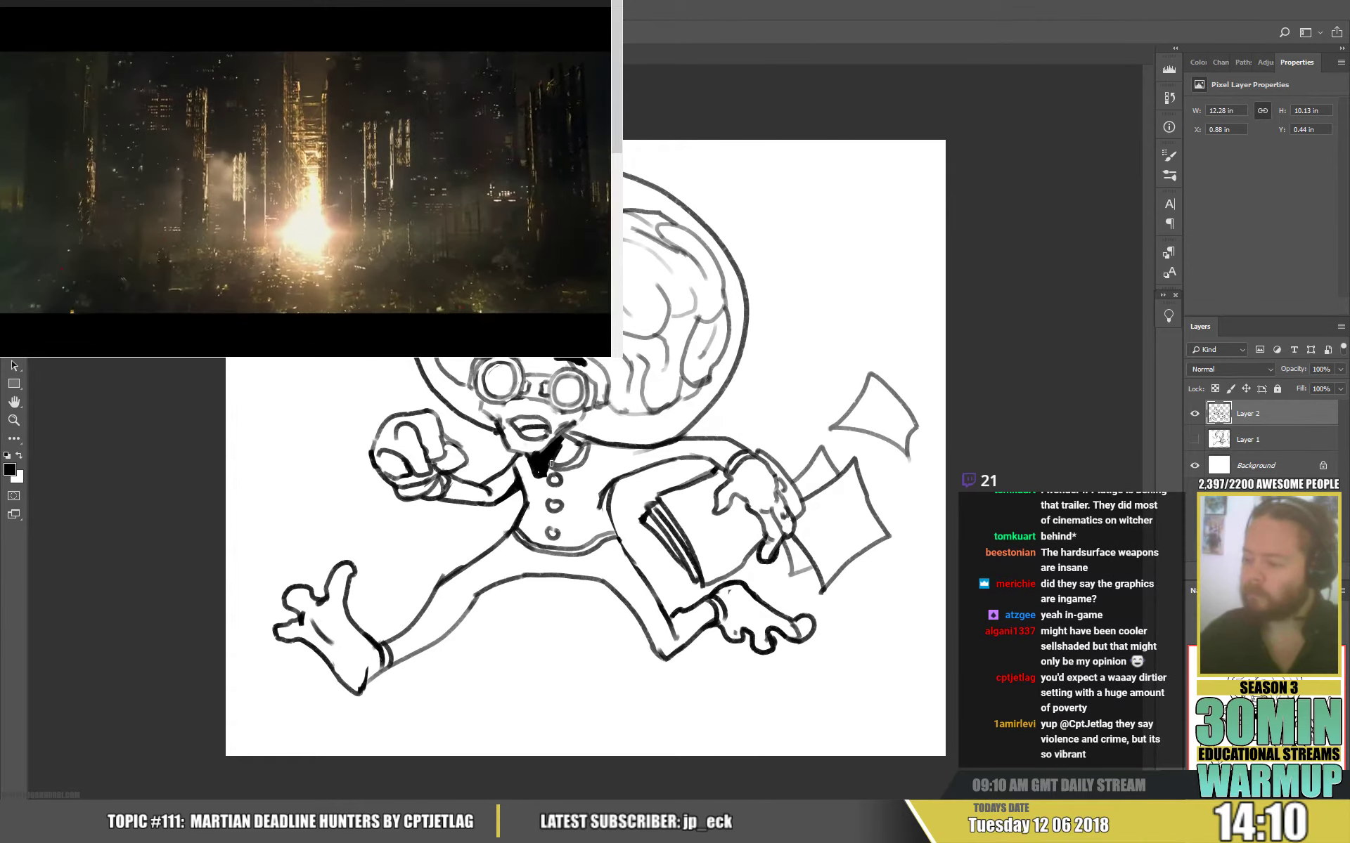
drag(551, 464, 545, 456)
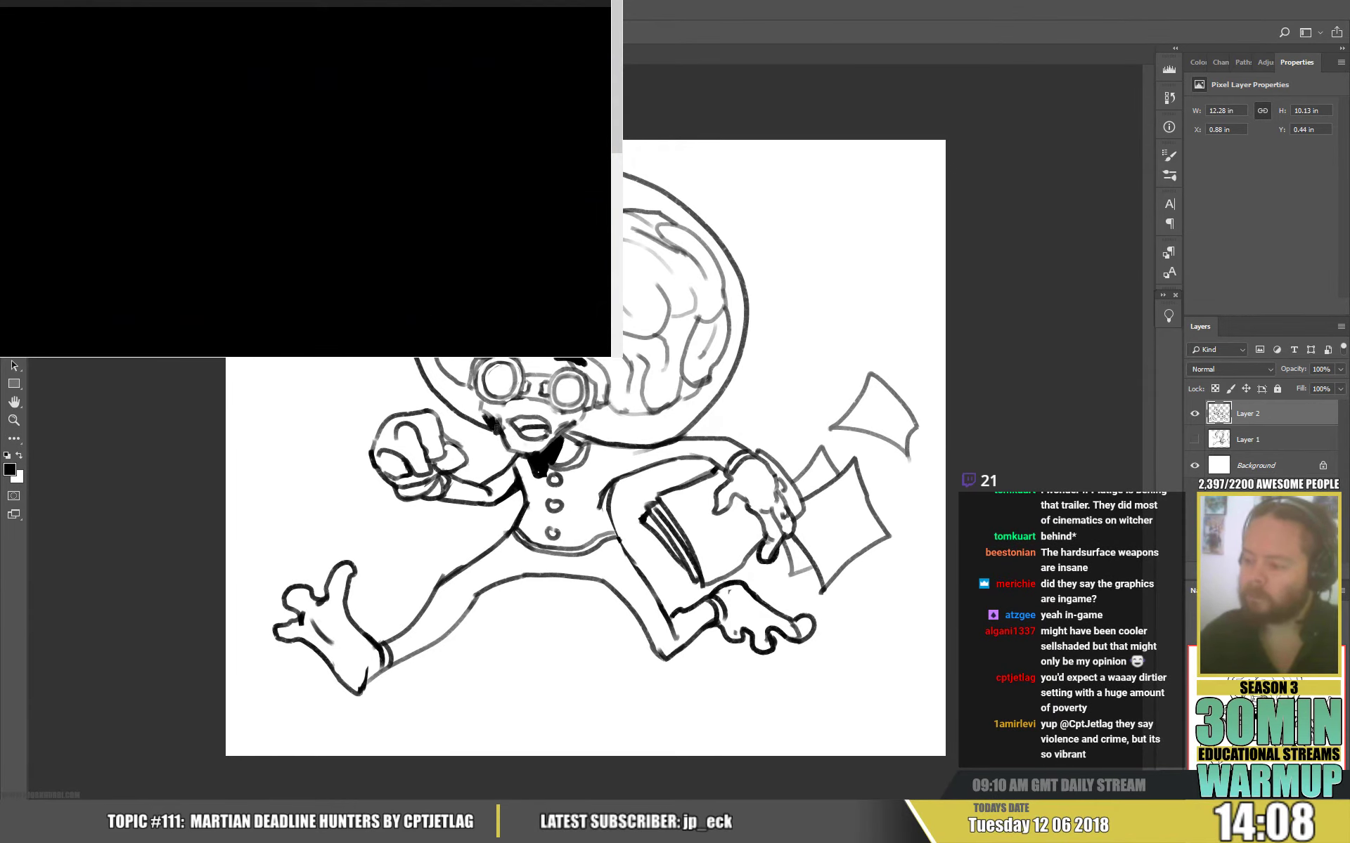
drag(490, 408, 500, 405)
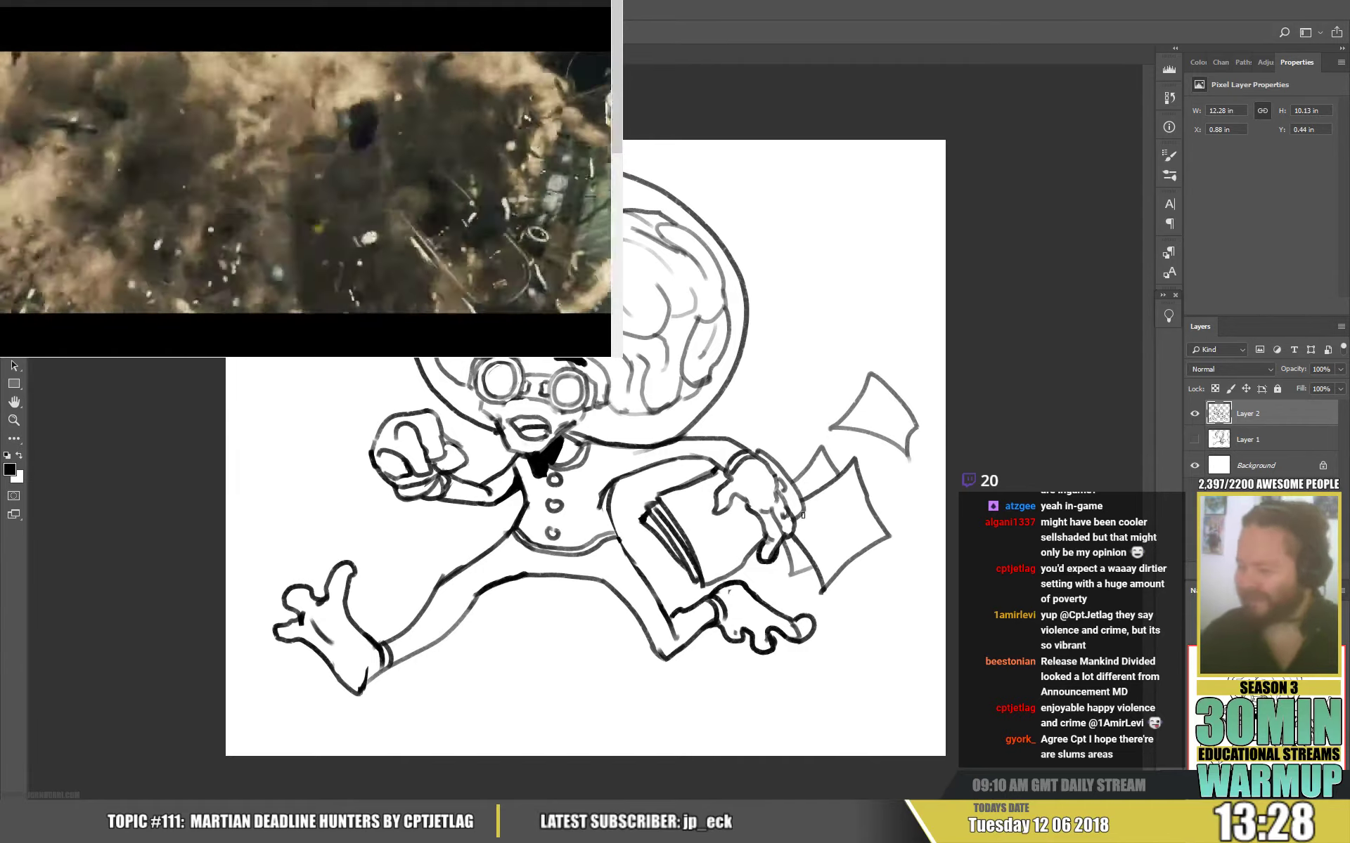
drag(790, 490, 808, 509)
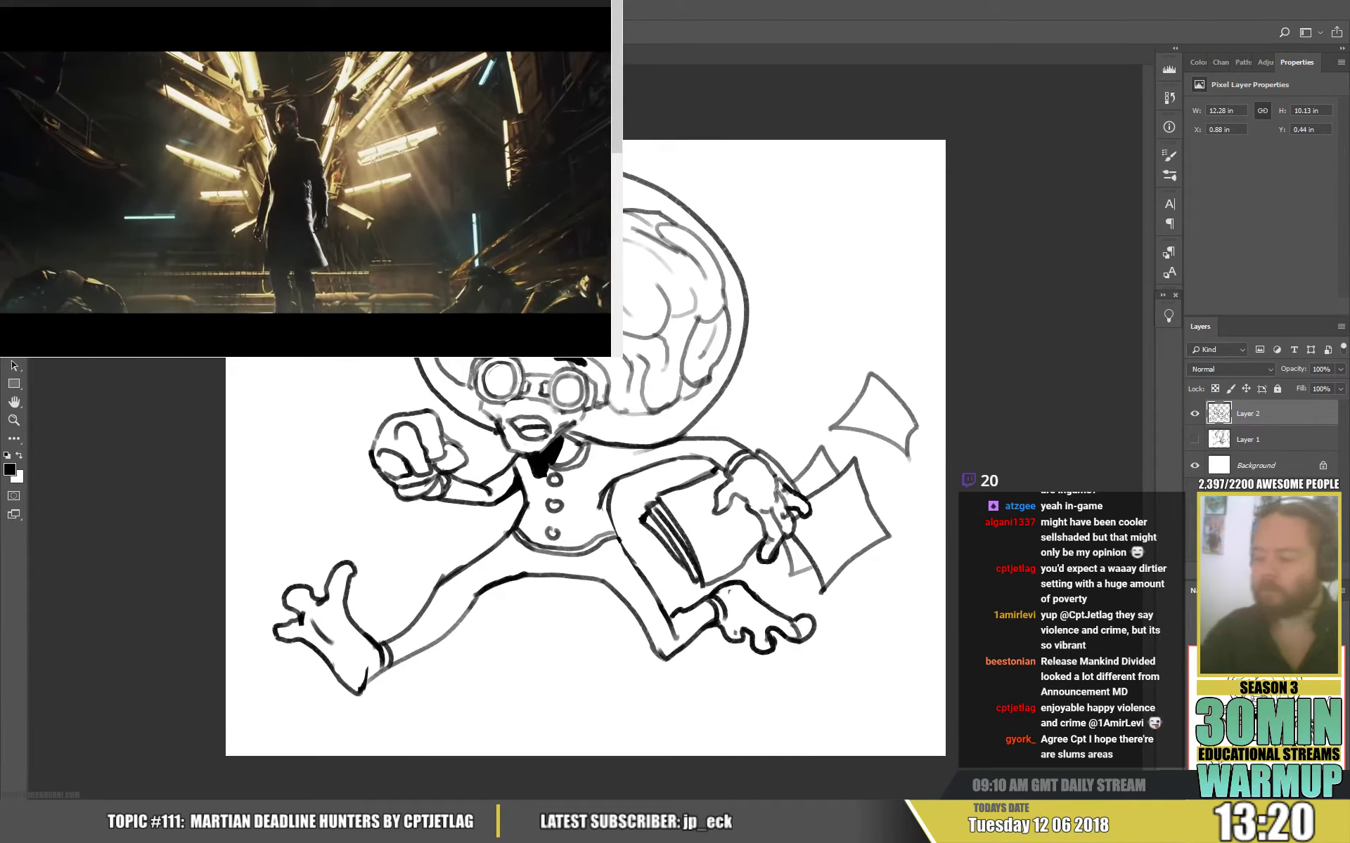
Erase both goggle lenses and the bridge between them from the Martian's face with a larger eraser.
drag(555, 378, 564, 406)
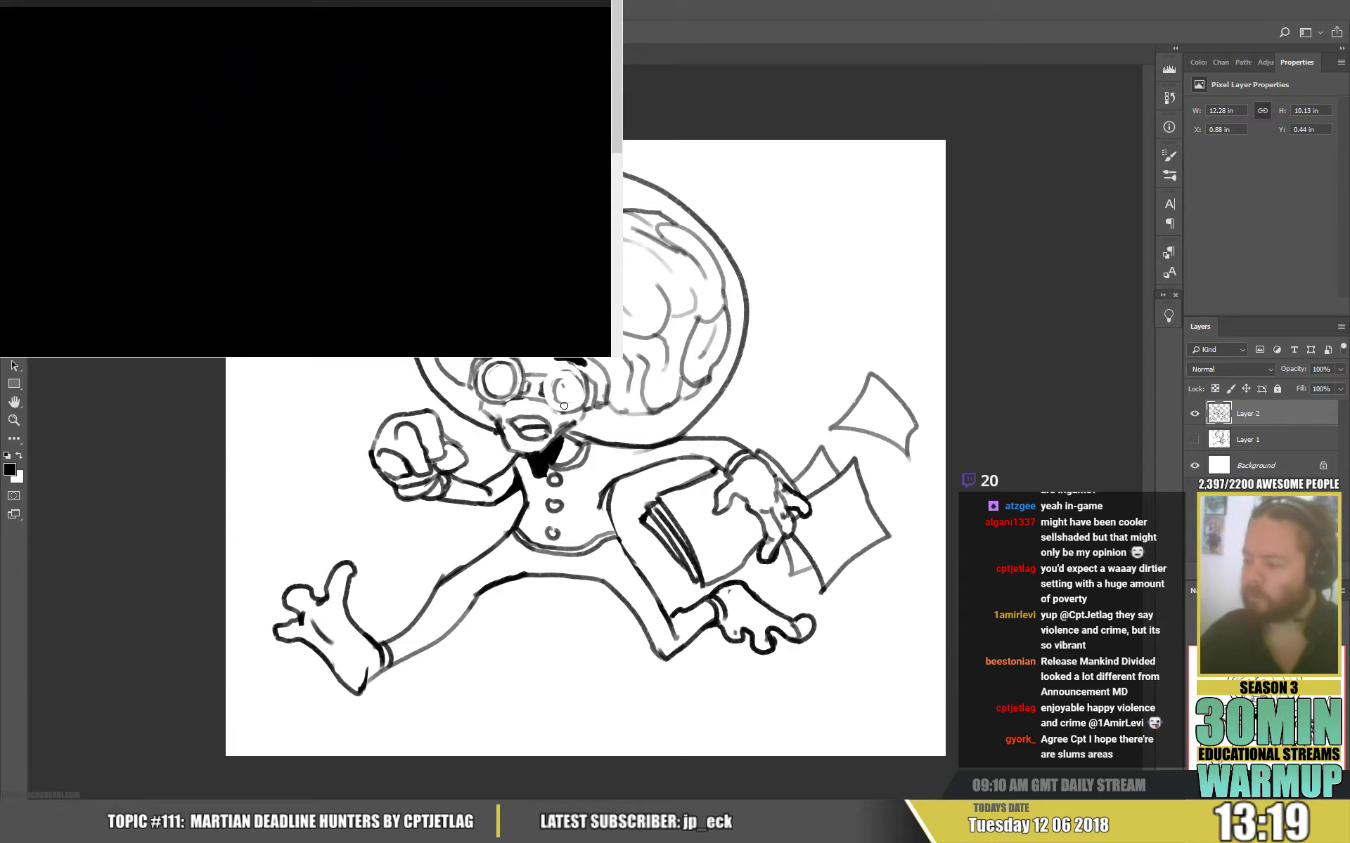
right_click(619, 366)
key(Escape)
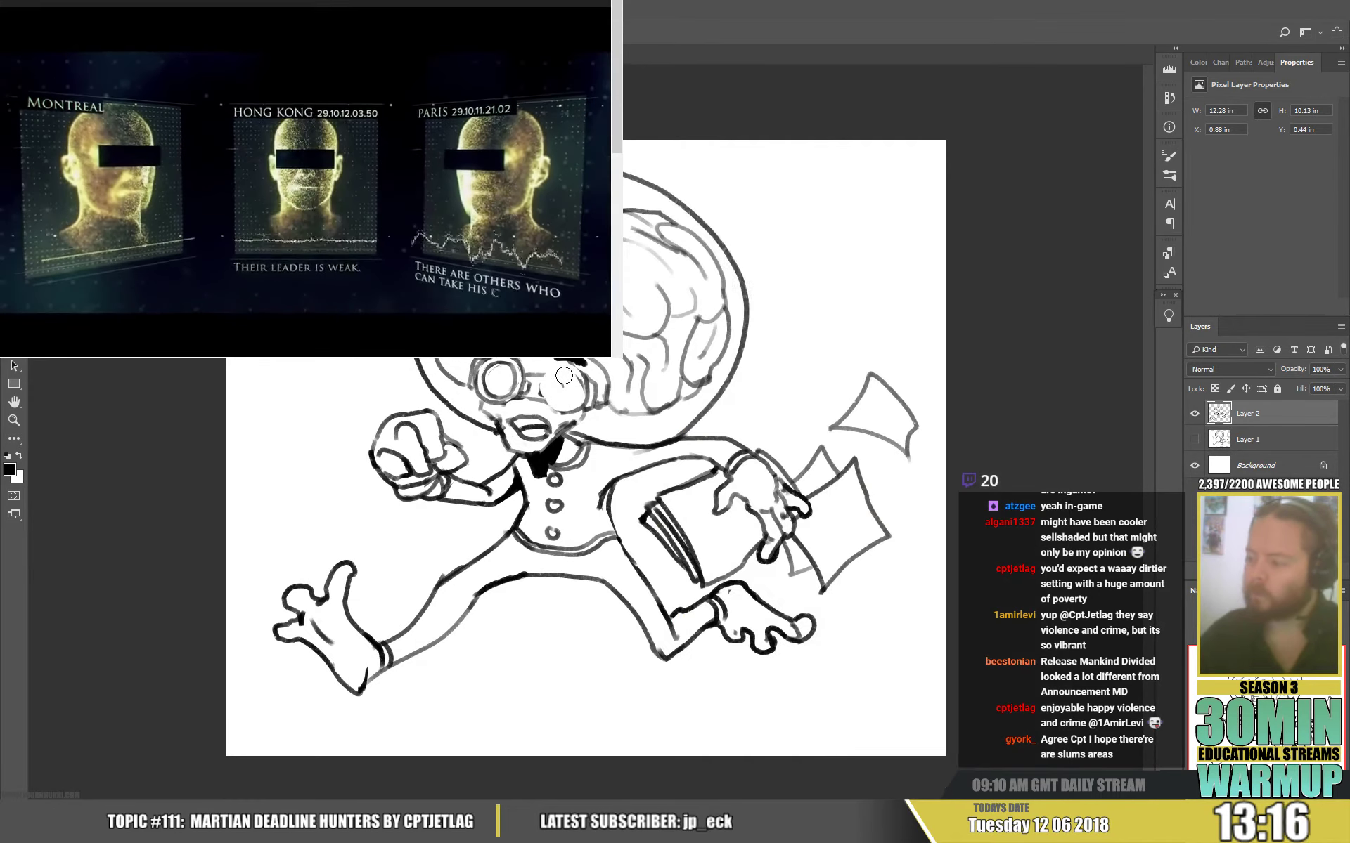
mouse_move(519, 398)
mouse_down()
mouse_move(488, 392)
mouse_move(487, 371)
mouse_move(523, 373)
mouse_move(515, 388)
mouse_move(544, 376)
mouse_move(522, 392)
mouse_up()
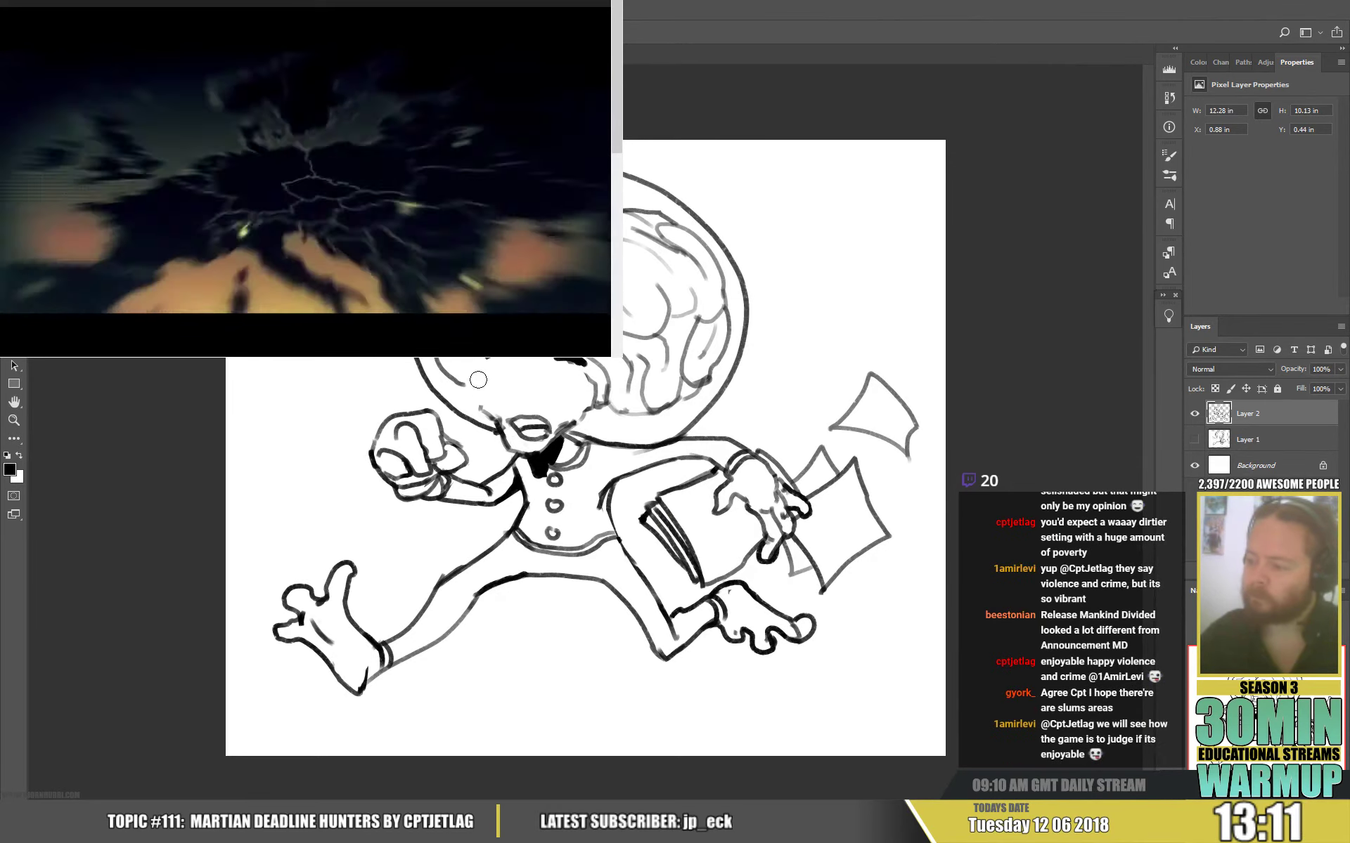
Undo the erasing of the goggle lenses and place a merged copy of the whole drawing on a new layer.
mouse_move(497, 357)
mouse_down()
mouse_move(483, 410)
mouse_move(515, 390)
mouse_move(472, 366)
mouse_move(482, 403)
mouse_move(564, 361)
mouse_move(524, 378)
mouse_move(546, 408)
mouse_move(573, 389)
mouse_up()
key(ctrl+z)
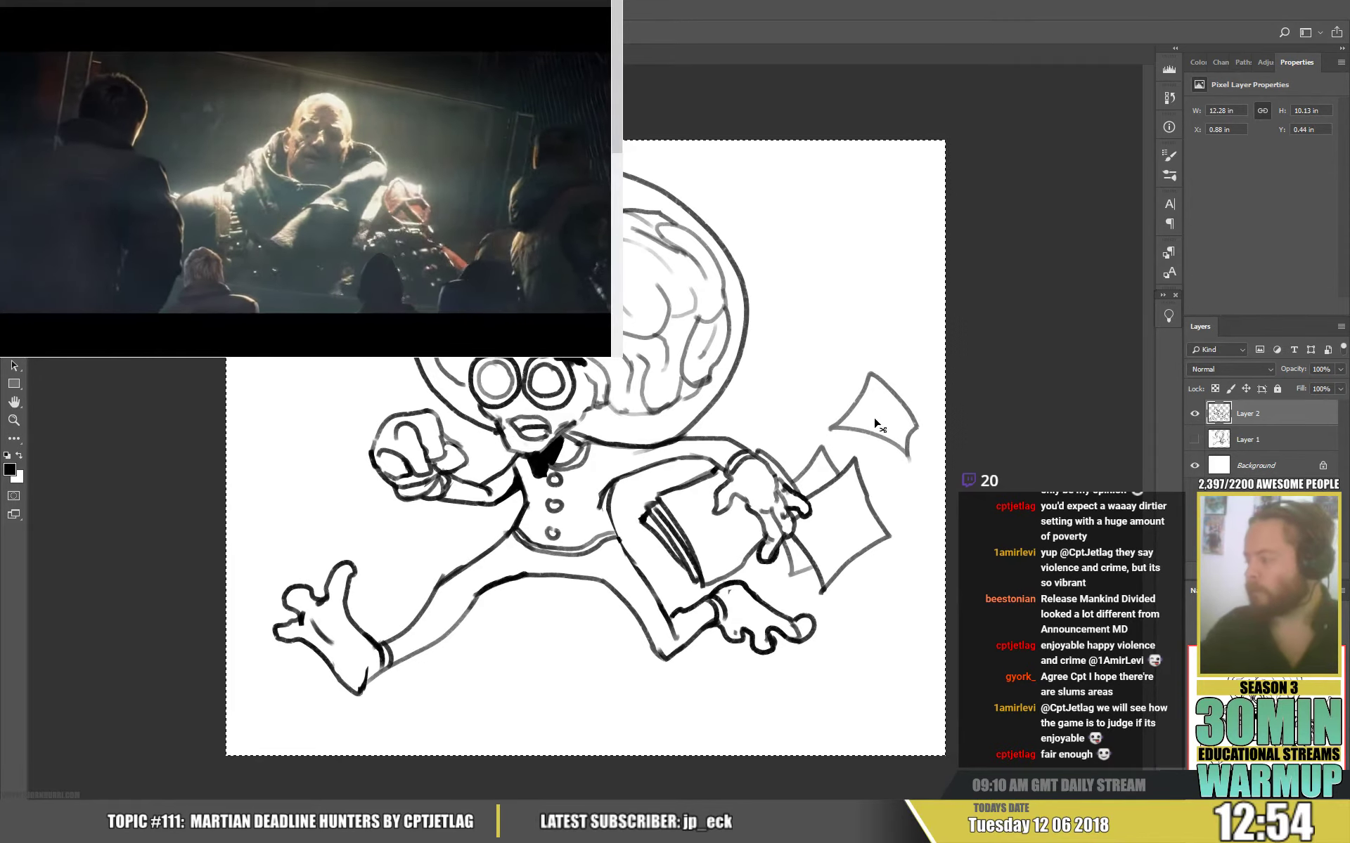
key(ctrl+shift+alt+n)
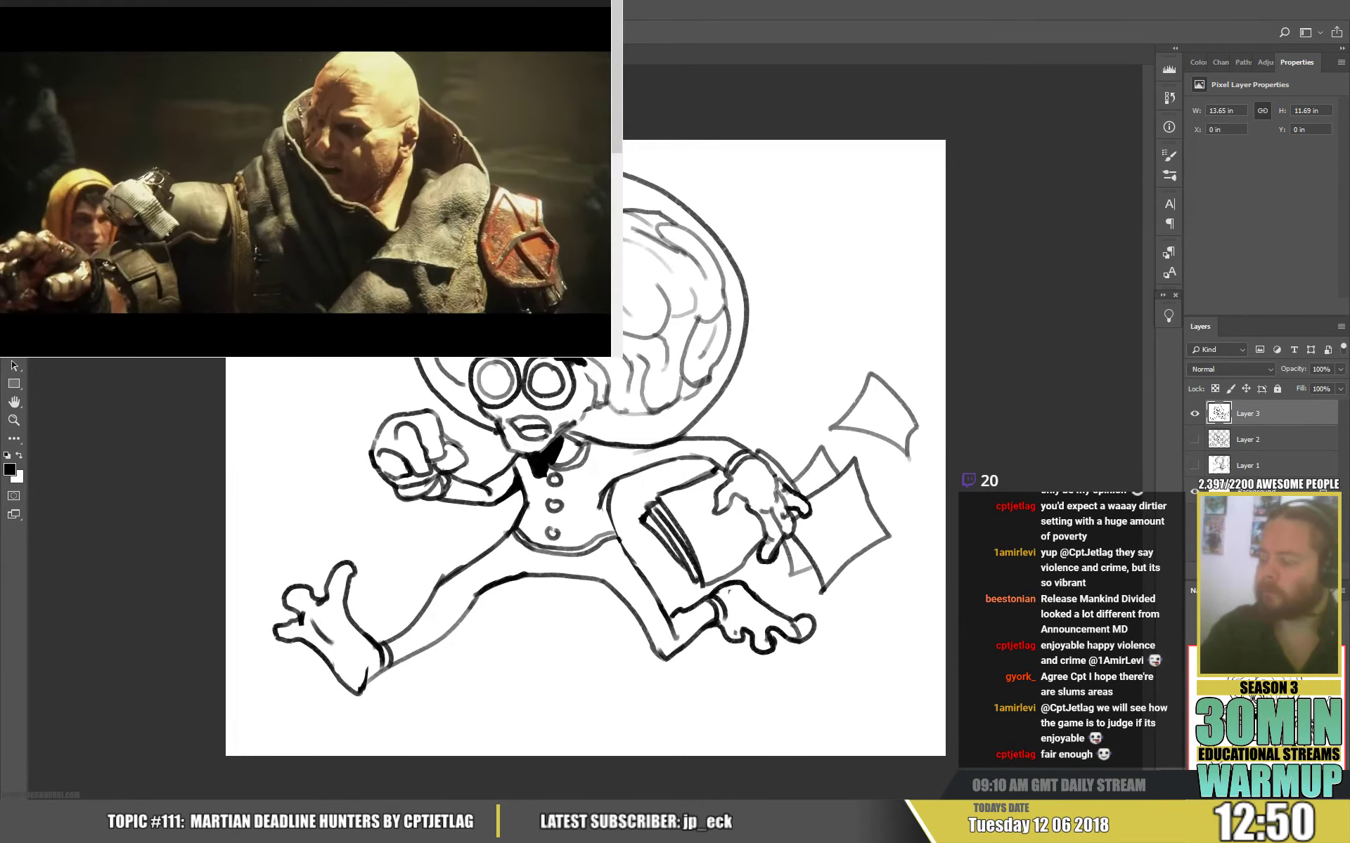
Warp the merged drawing so the Martian's head and upper body lean further forward, toward the leading foot.
key(ctrl+shift+x)
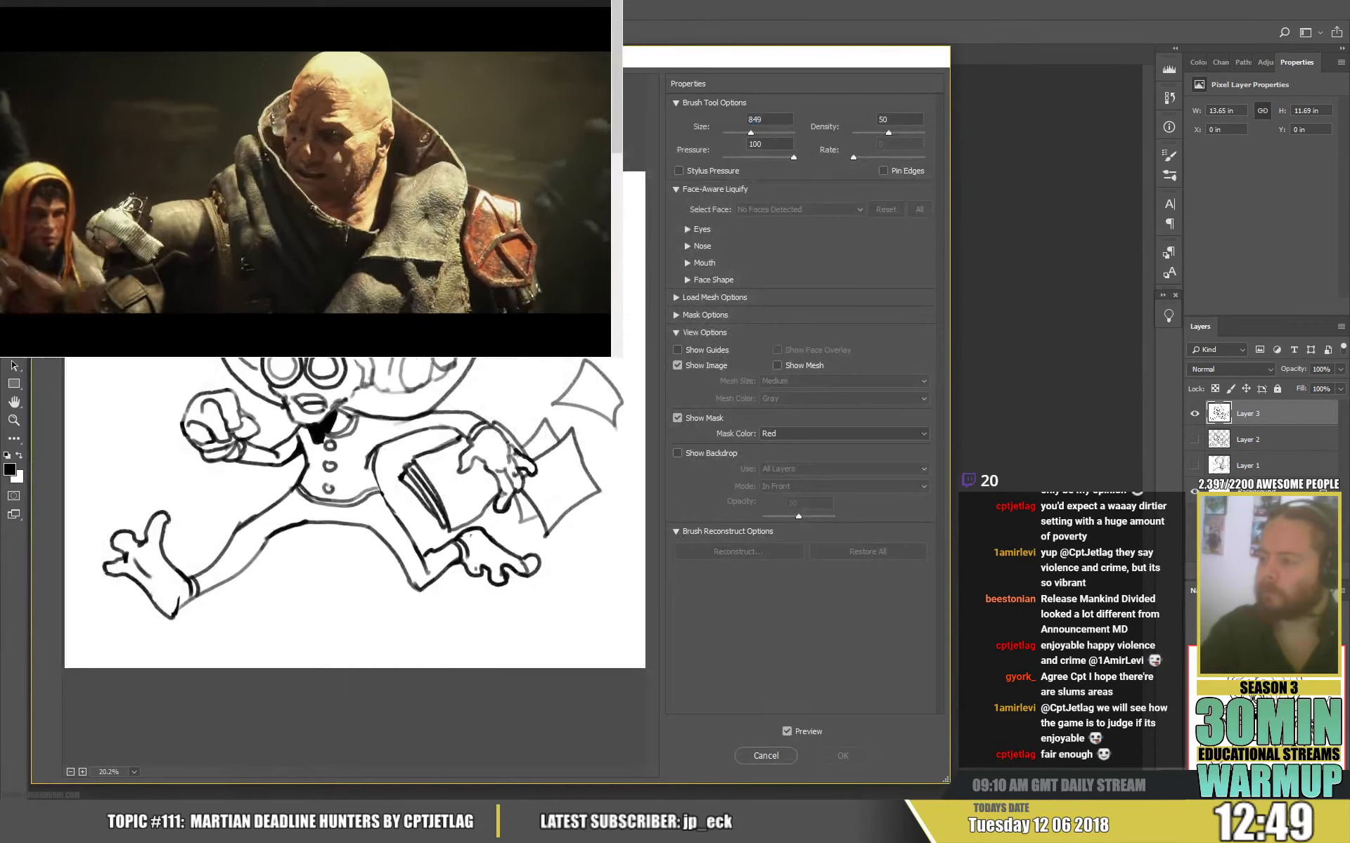
click(765, 757)
key(ctrl+t)
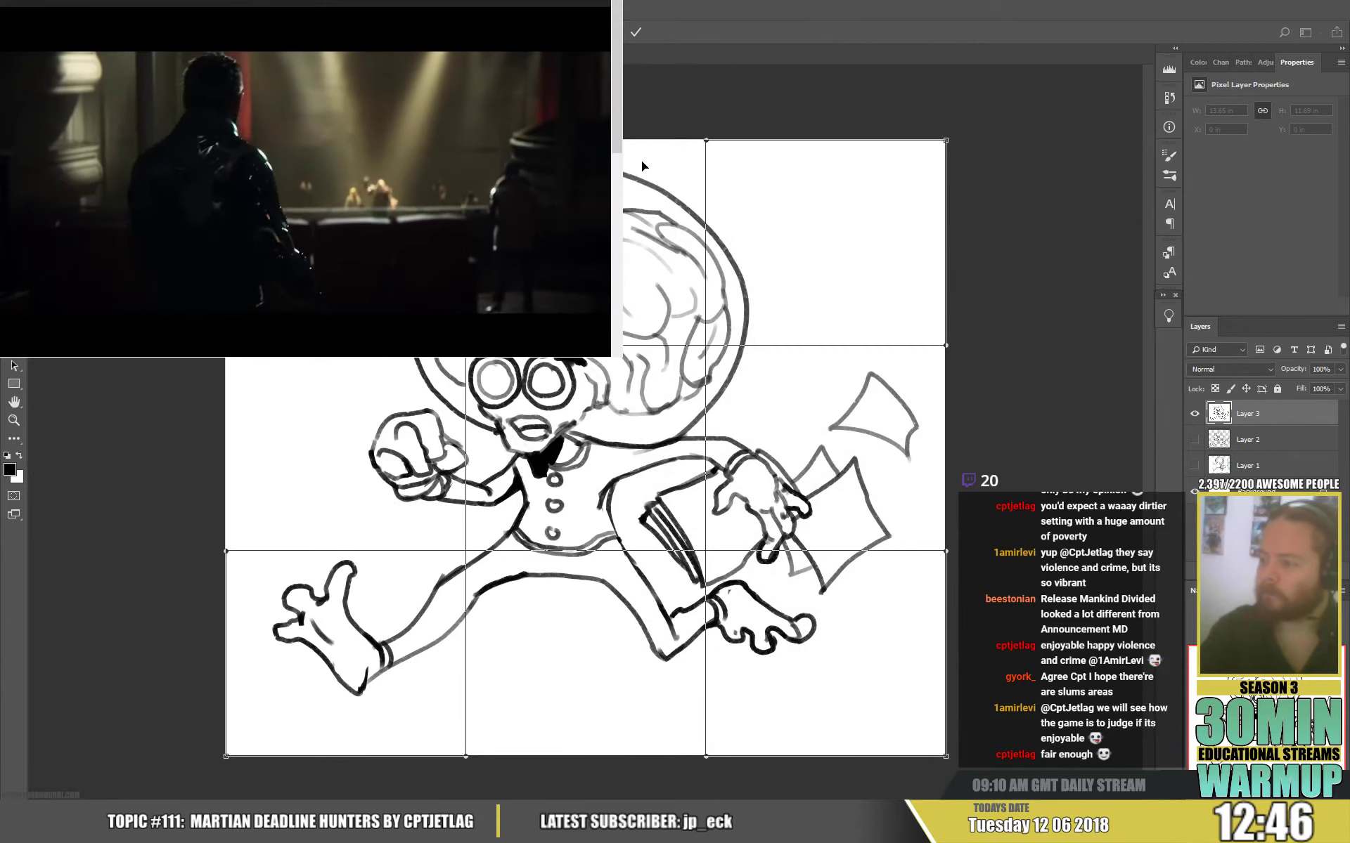
drag(706, 246, 661, 246)
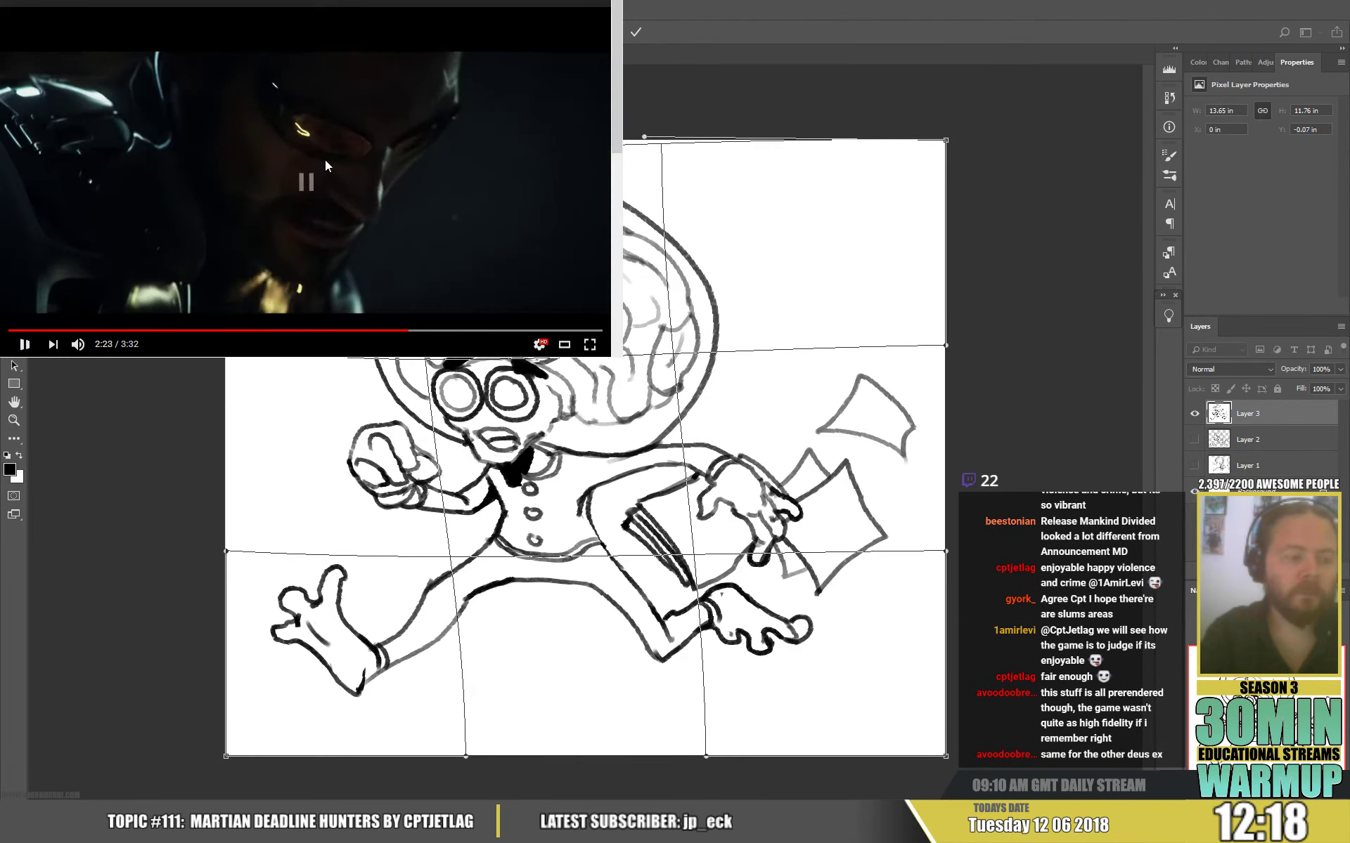
Switch to the browser, pause the trailer, search for "deus ex gameplay" and skim through the Mankind Divided walkthrough intro video.
key(space)
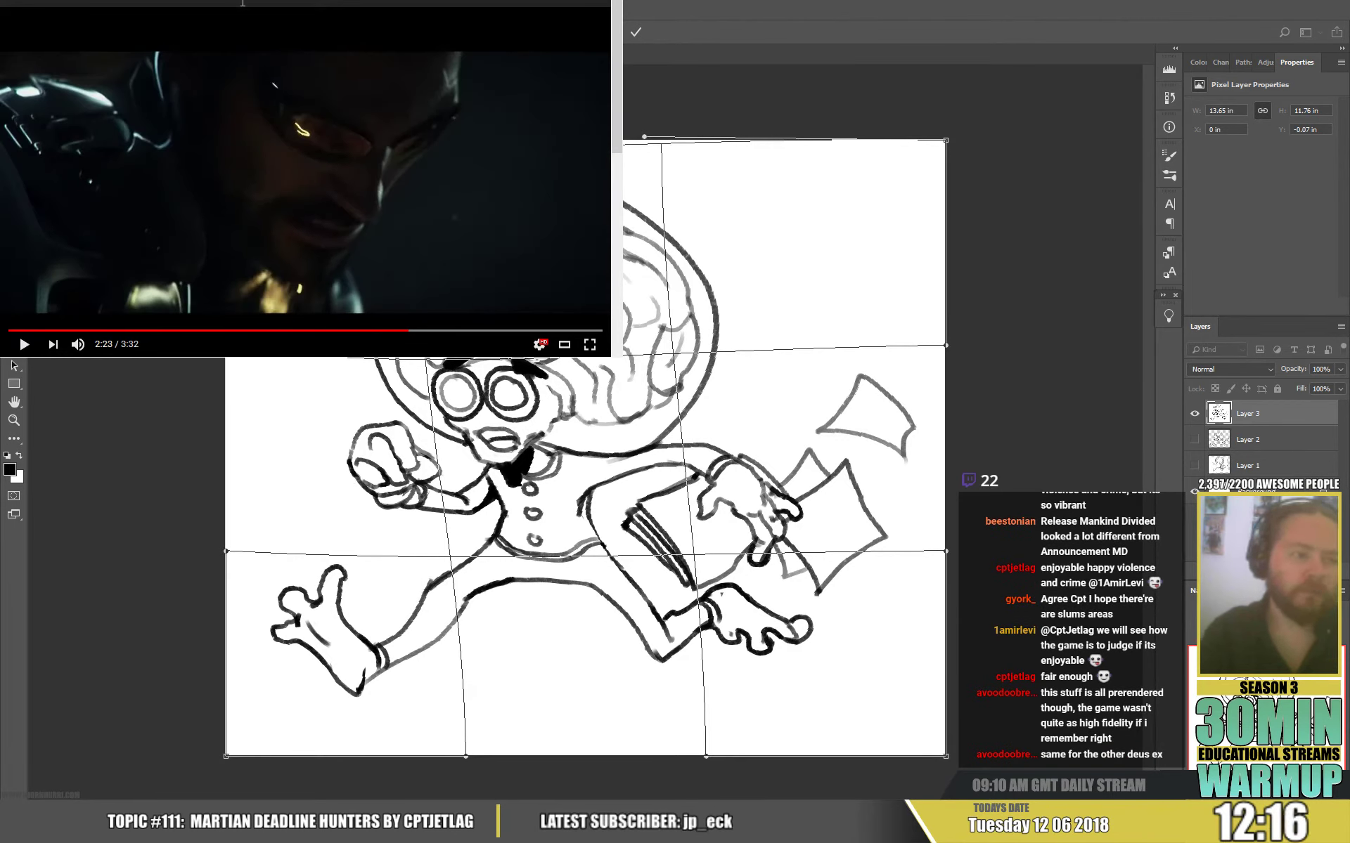
click(222, 2)
text(play)
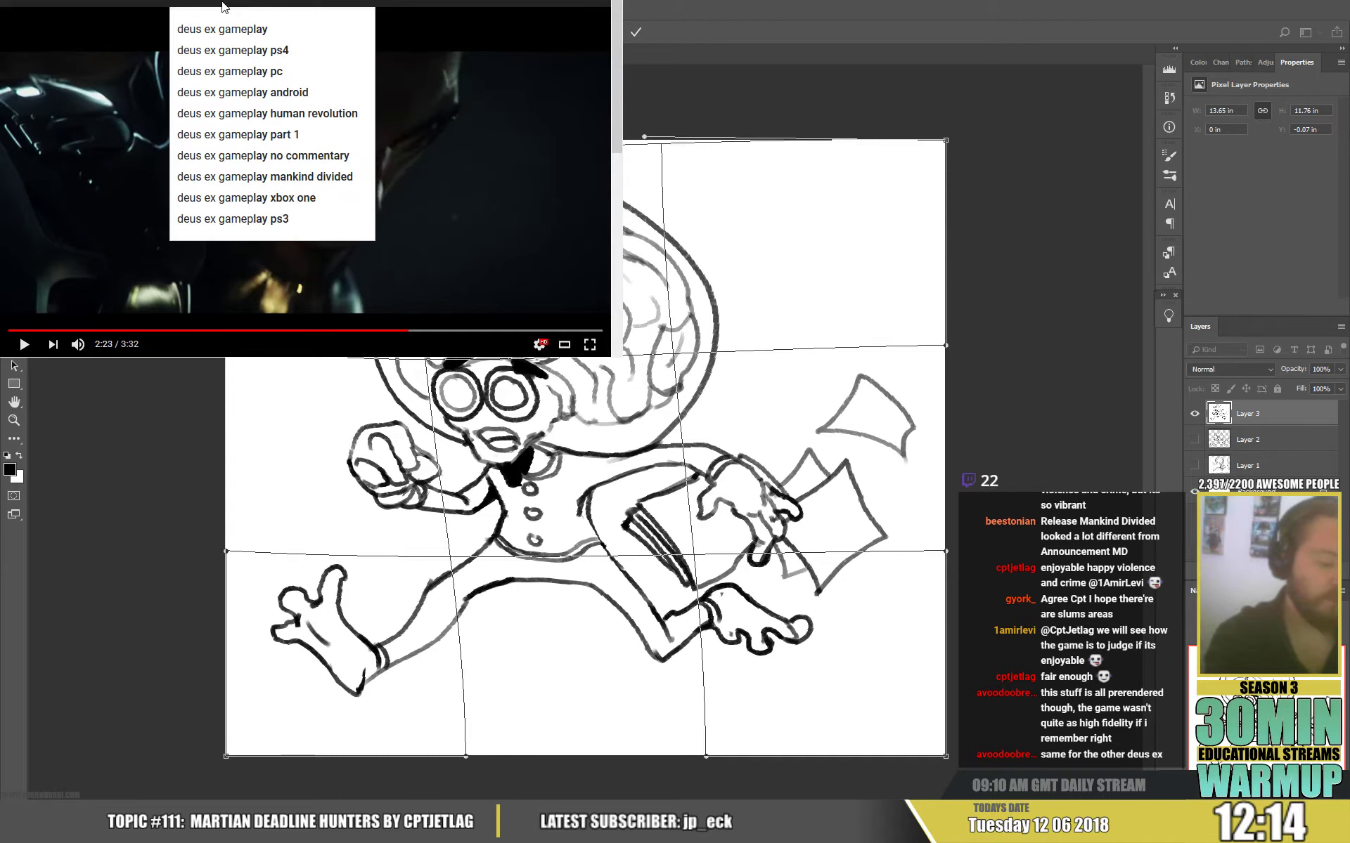
key(Return)
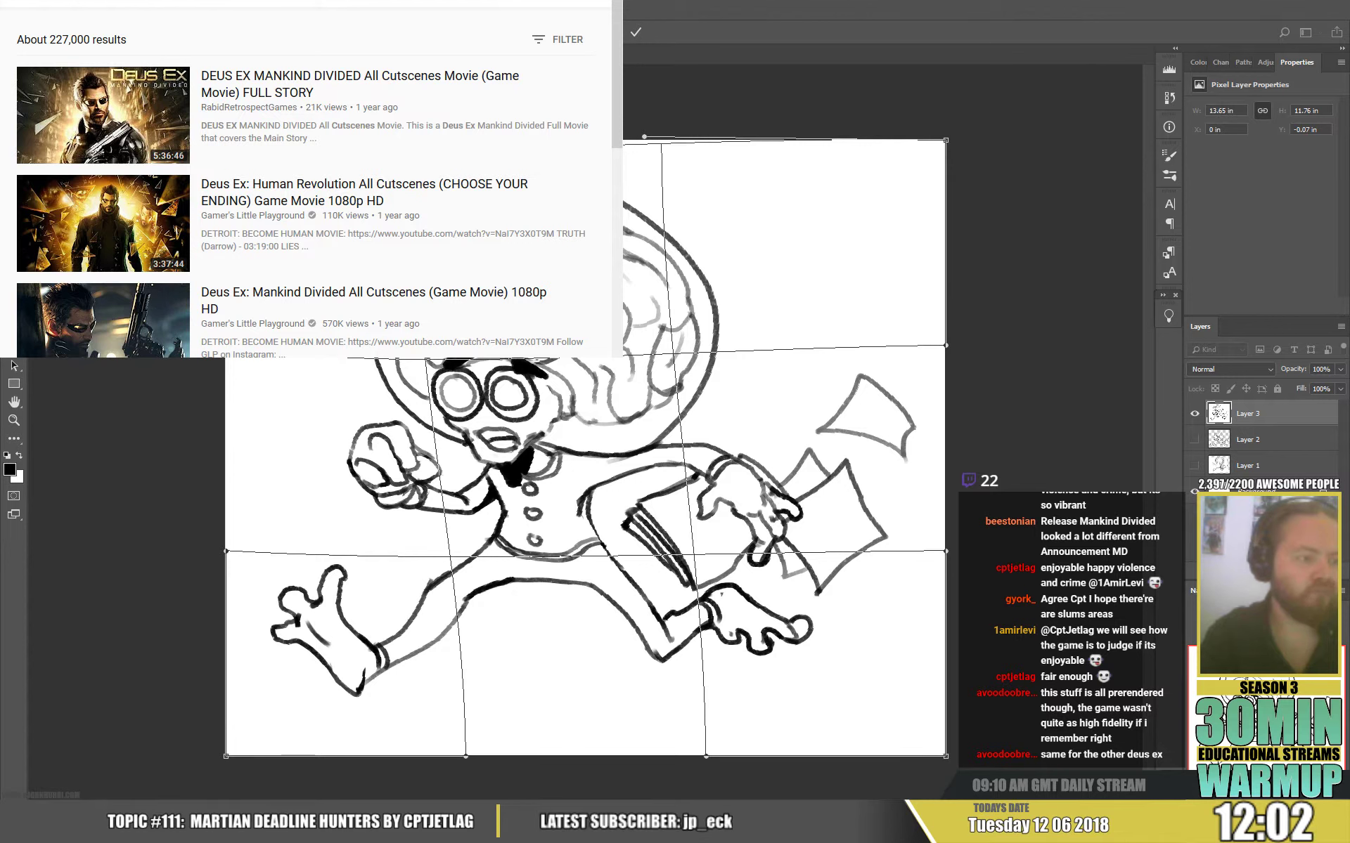
click(492, 7)
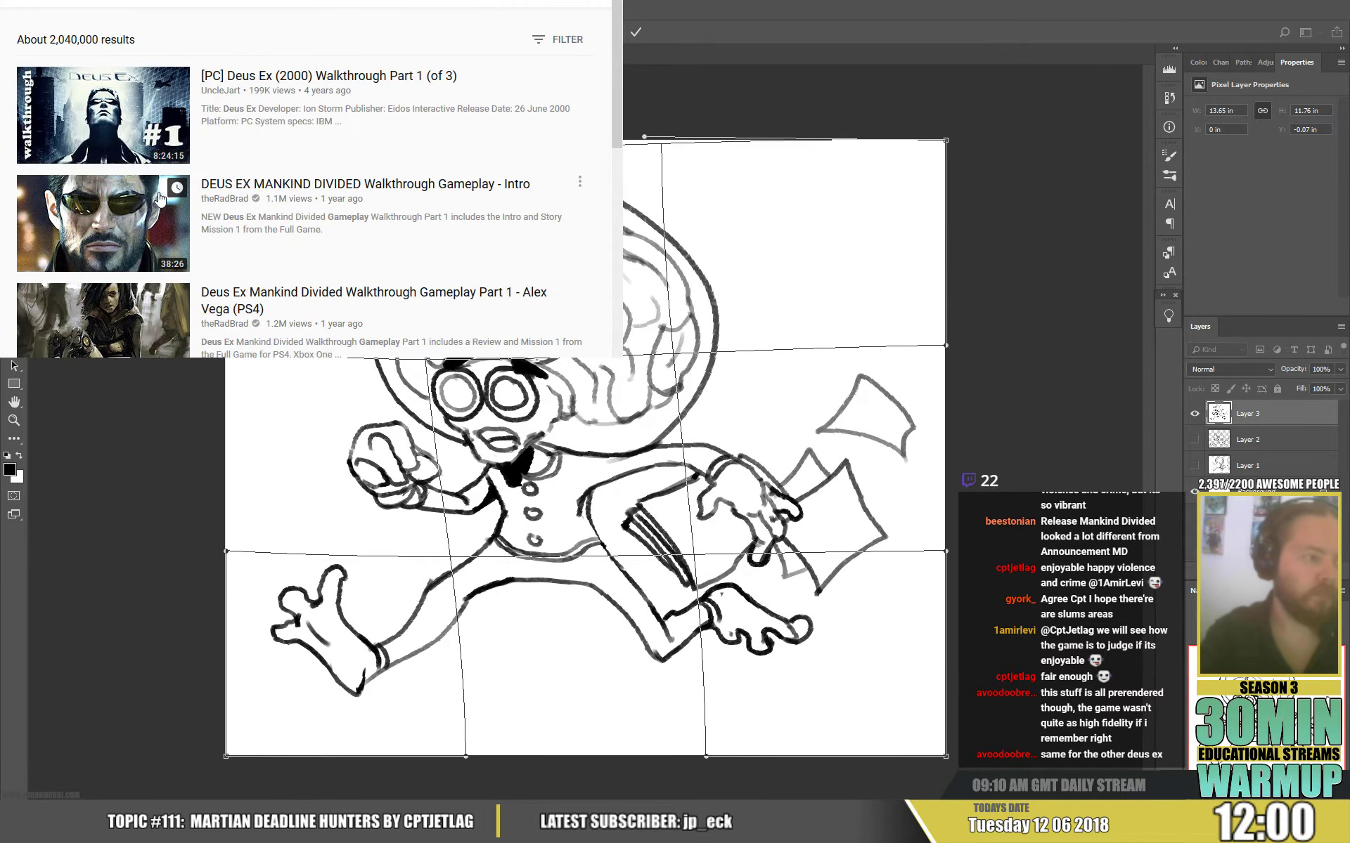
click(109, 244)
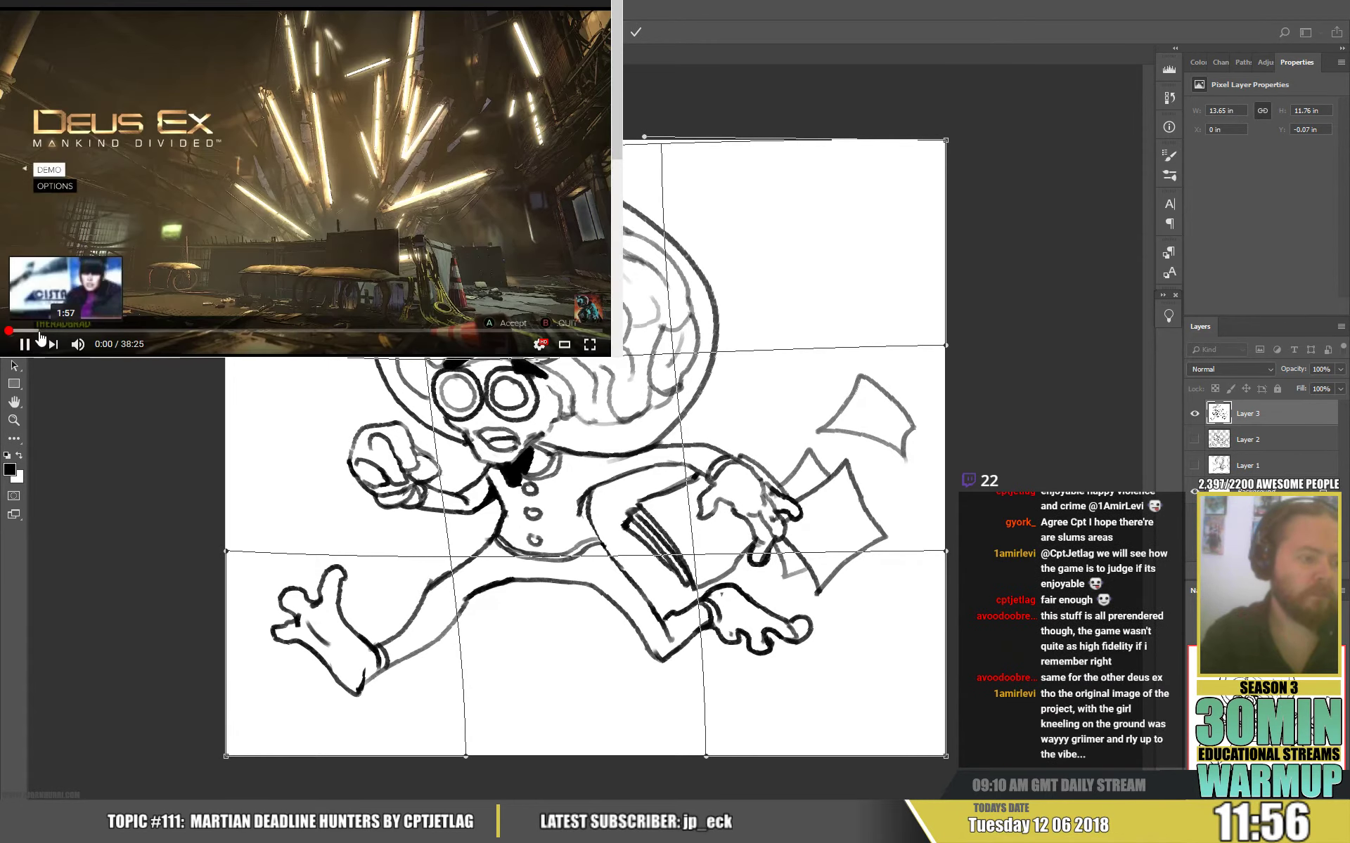
click(39, 331)
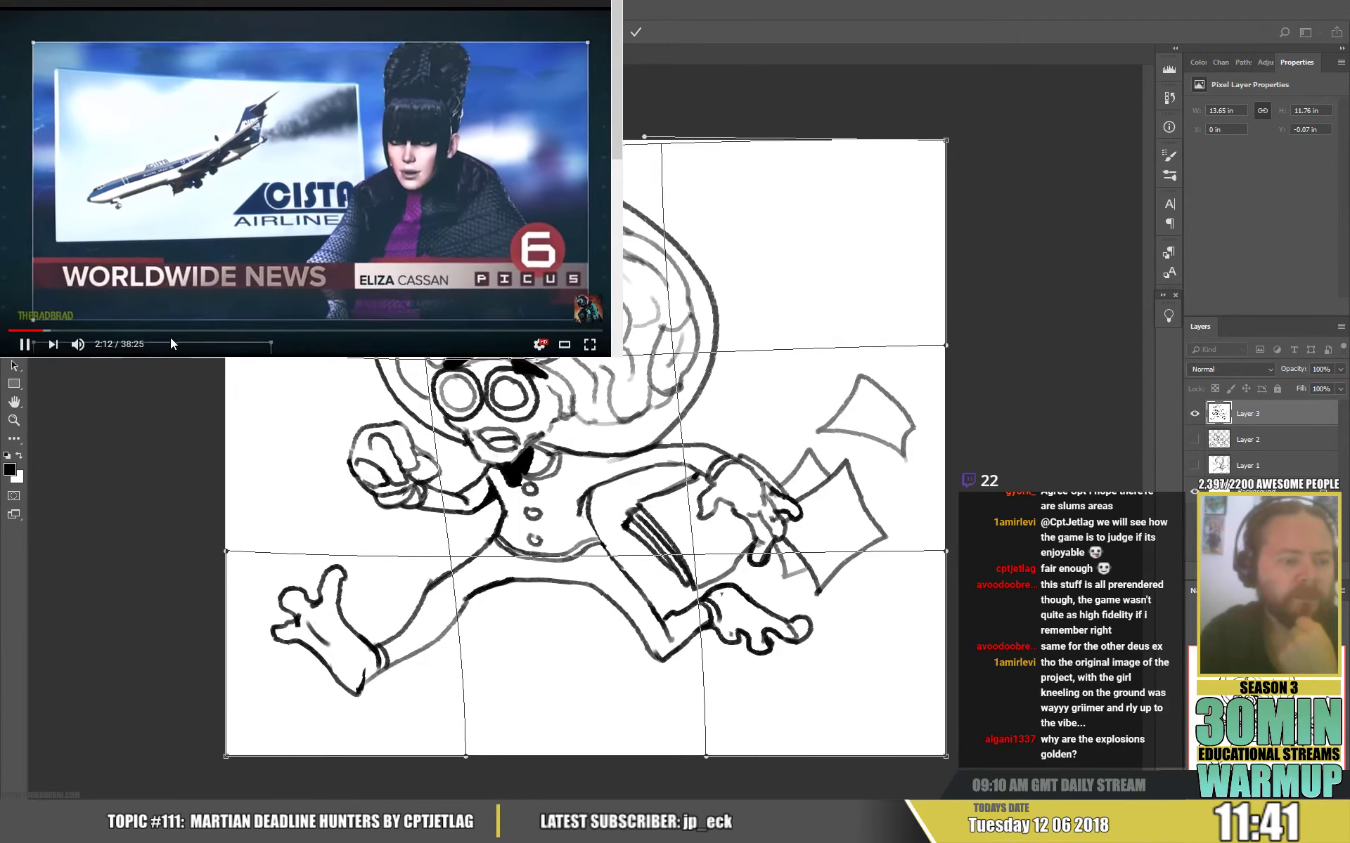
click(109, 330)
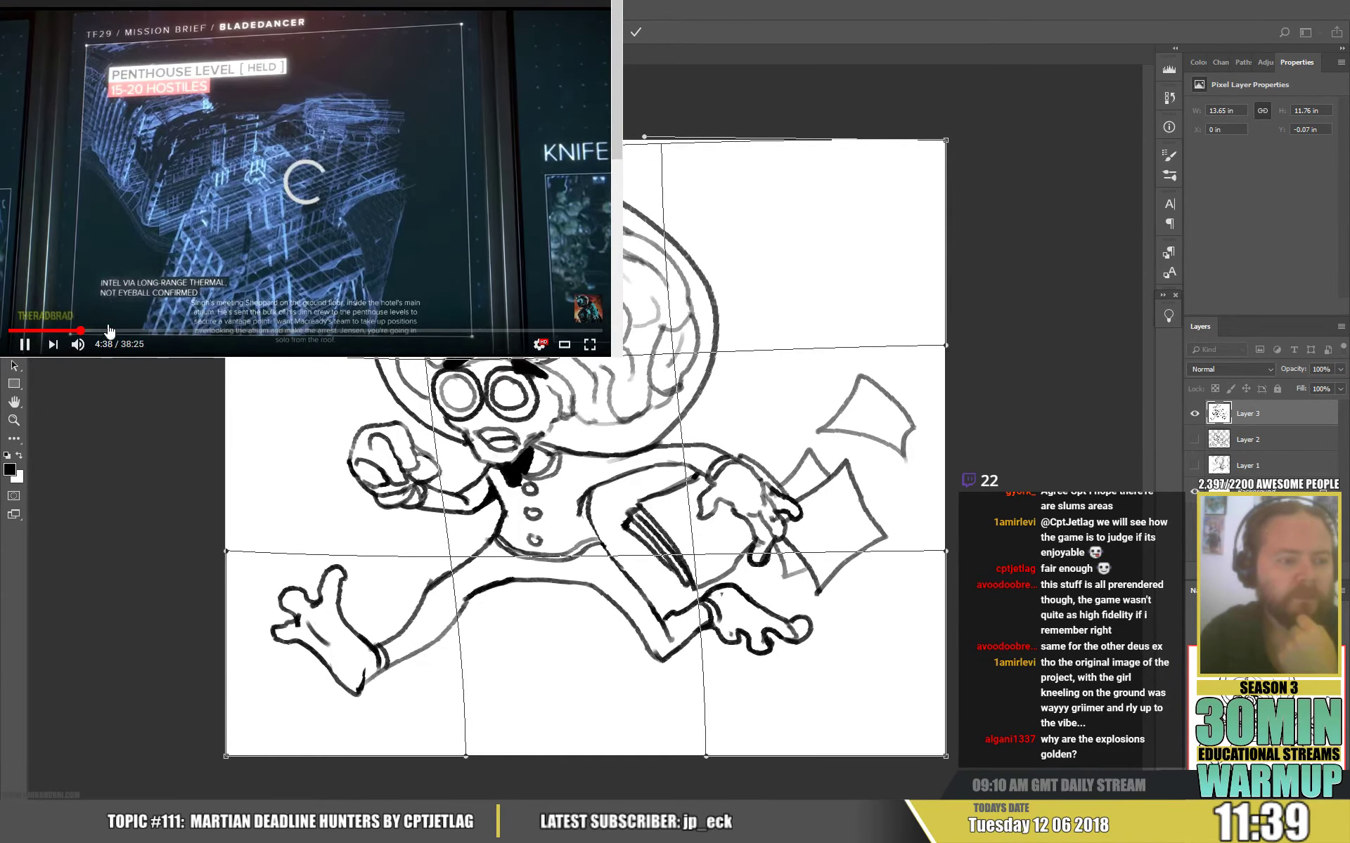
click(145, 331)
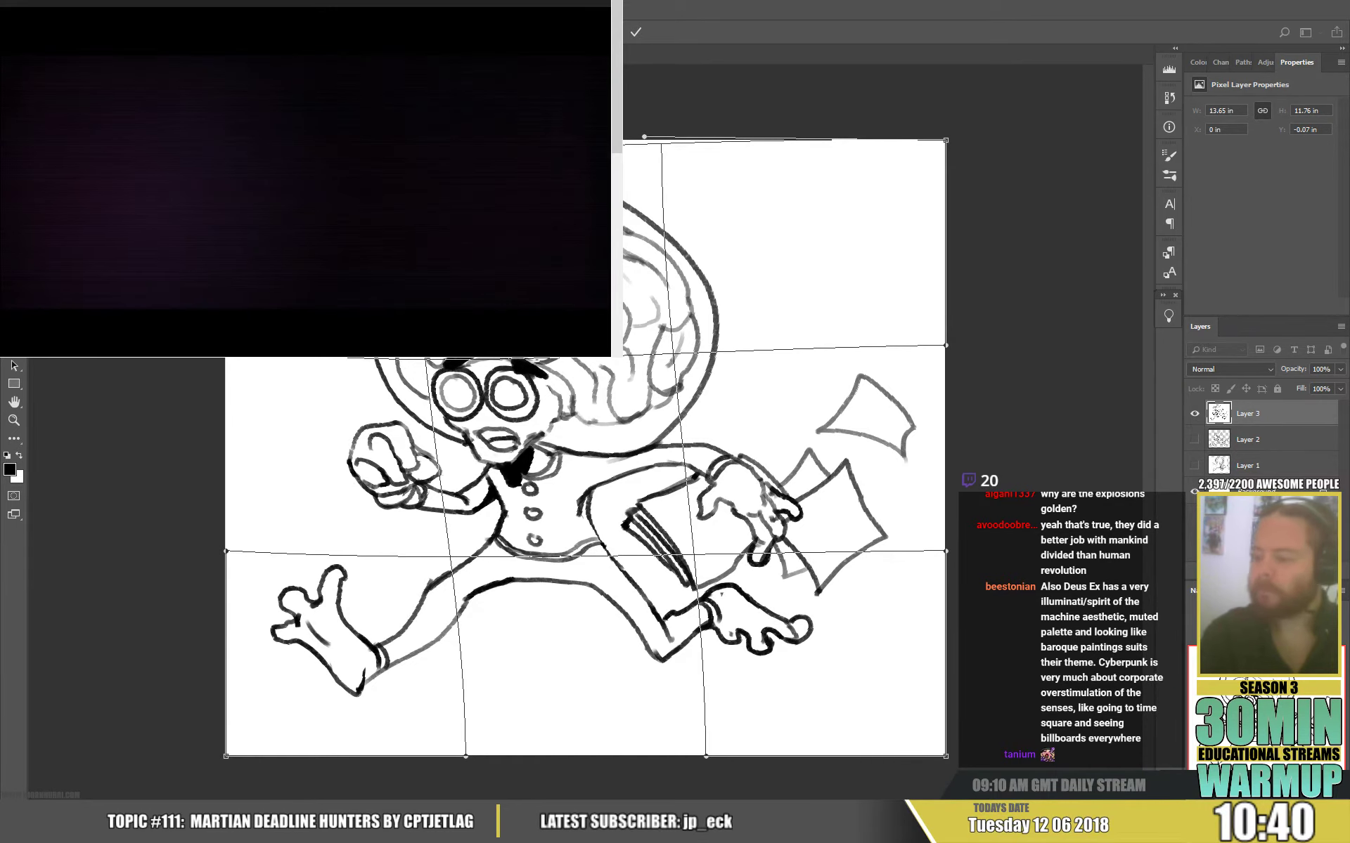
Warp the head slightly further forward, arch the drawing's lower edge upward under the legs and apply the transformation.
drag(588, 376, 567, 367)
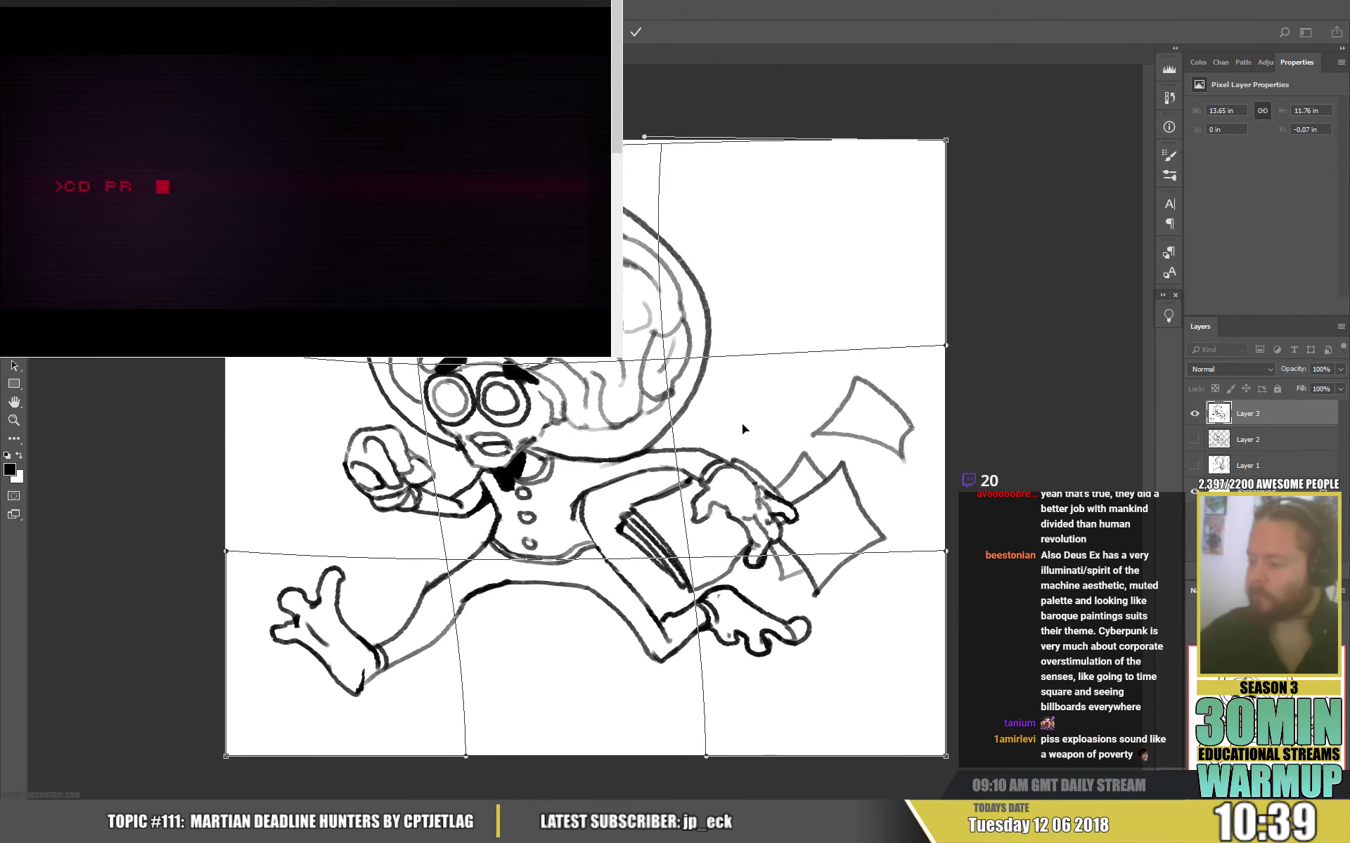
drag(633, 757, 635, 660)
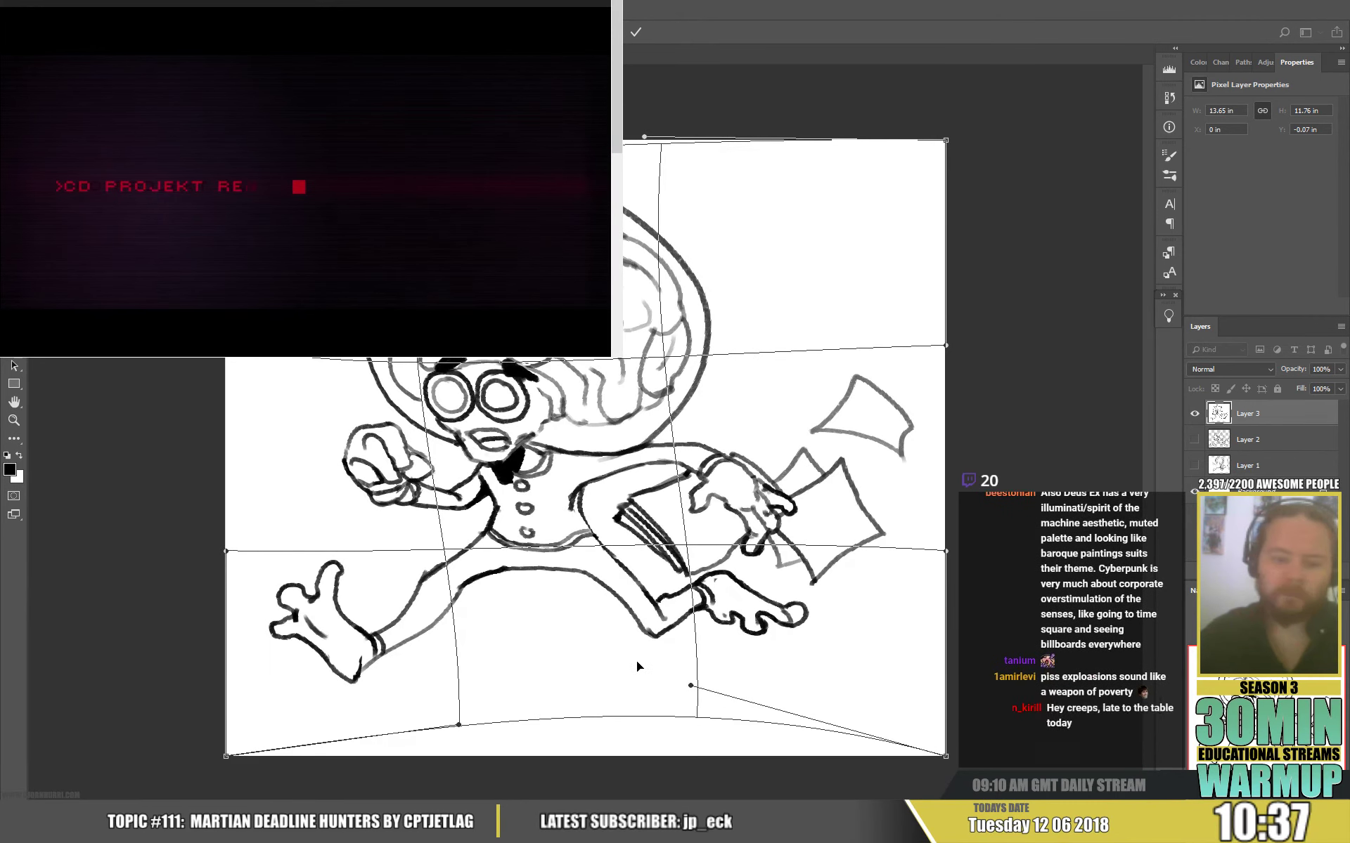
key(Return)
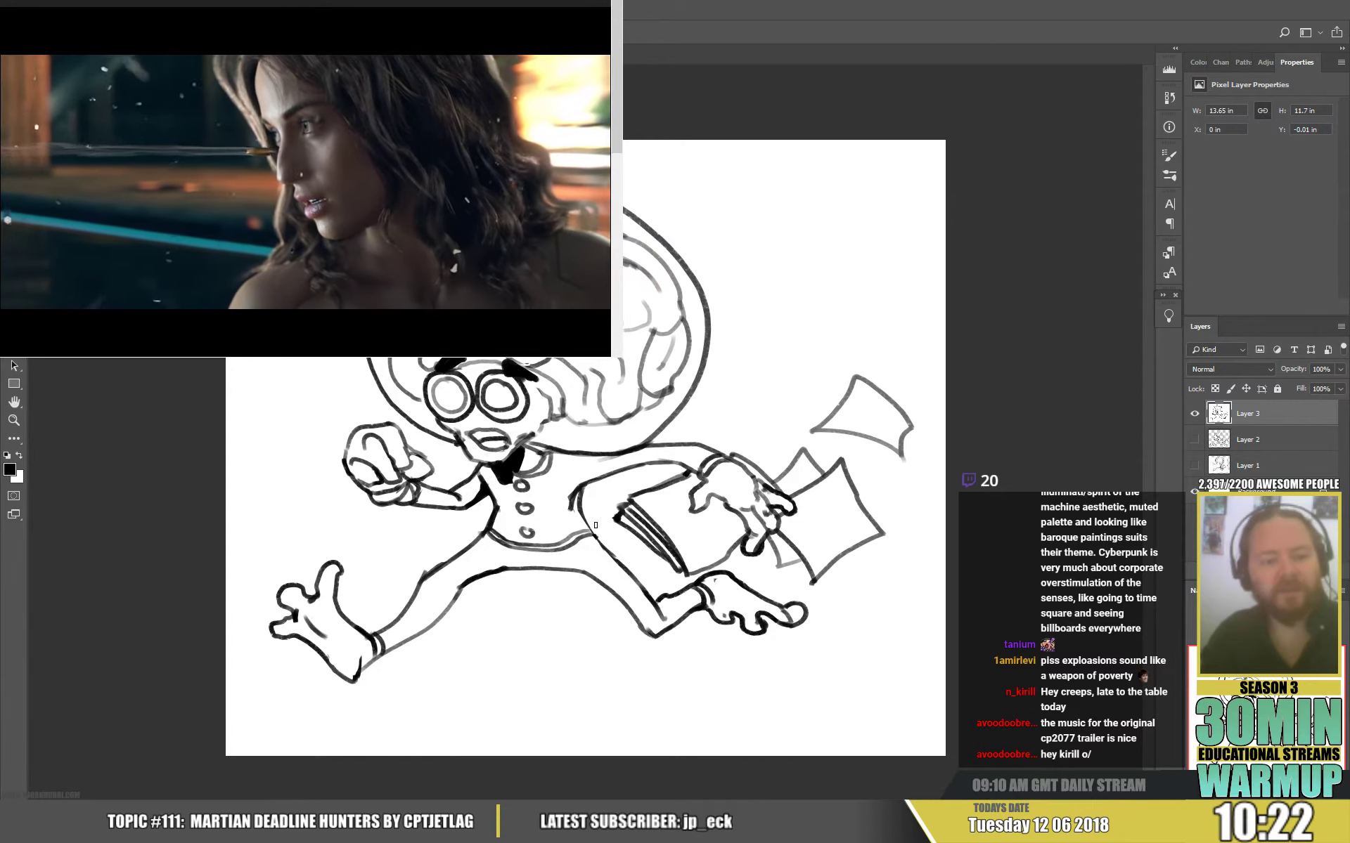
Reshape the toes of the front foot and redraw the undersides of both legs with a darker line.
drag(414, 598, 428, 573)
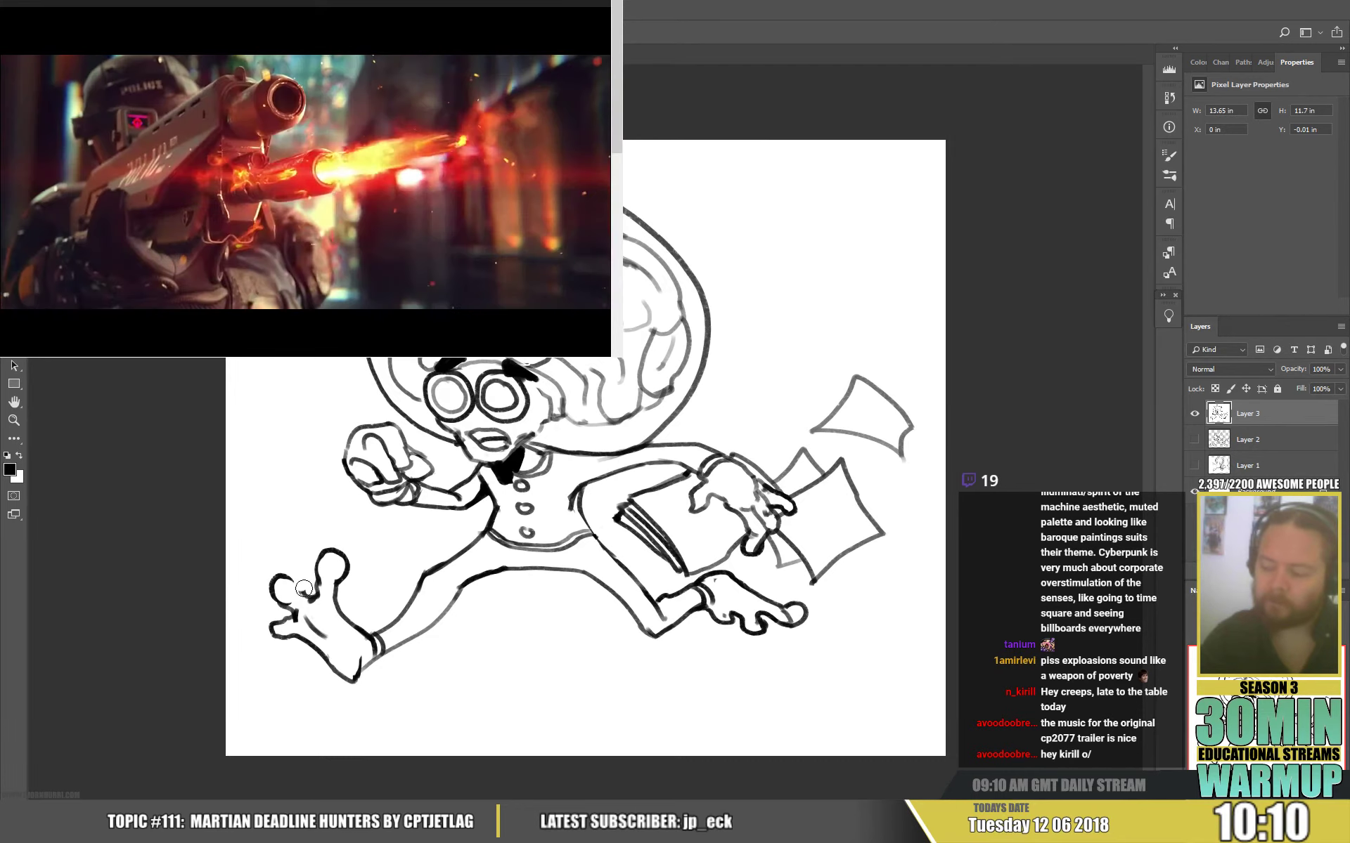
drag(292, 580, 288, 605)
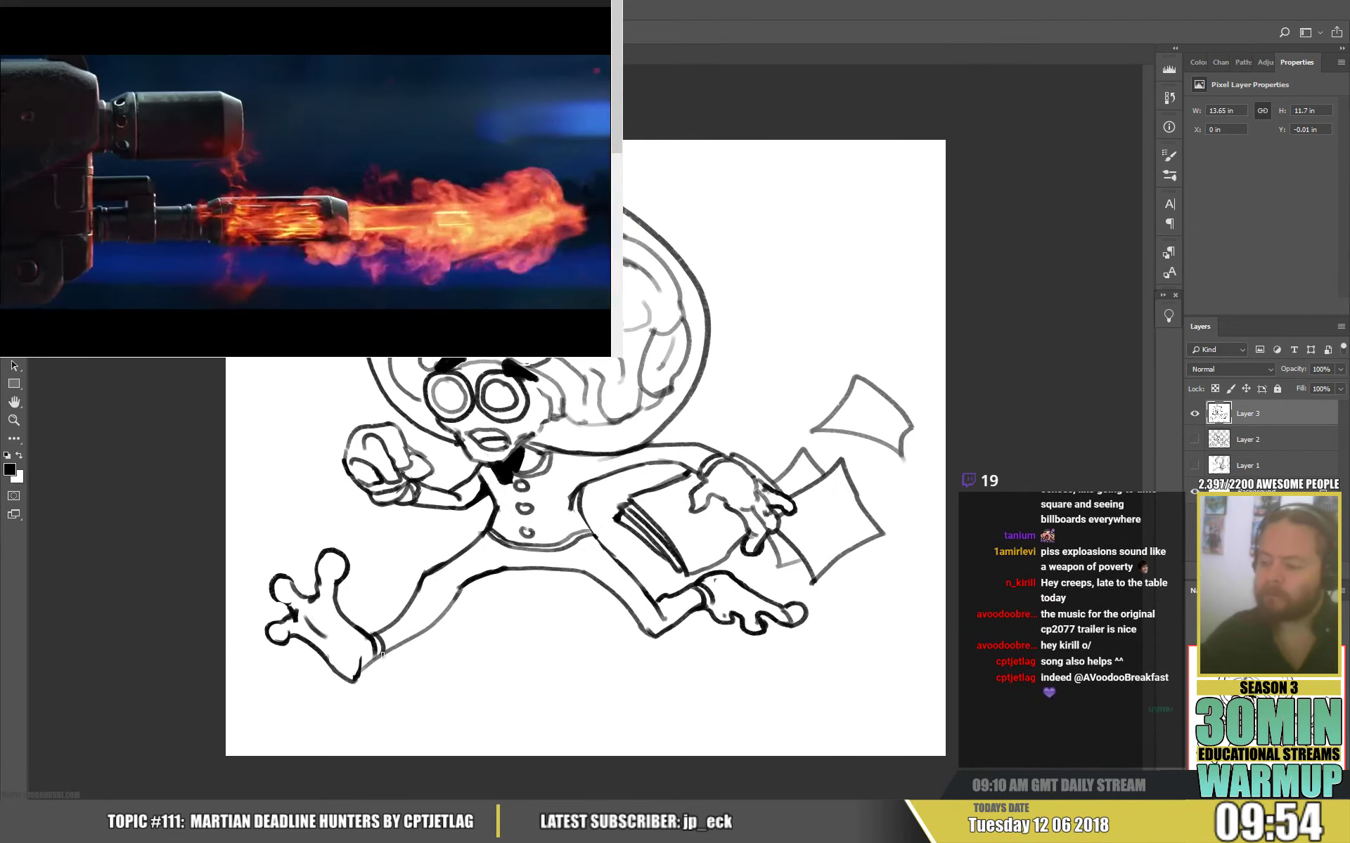
drag(383, 655, 459, 617)
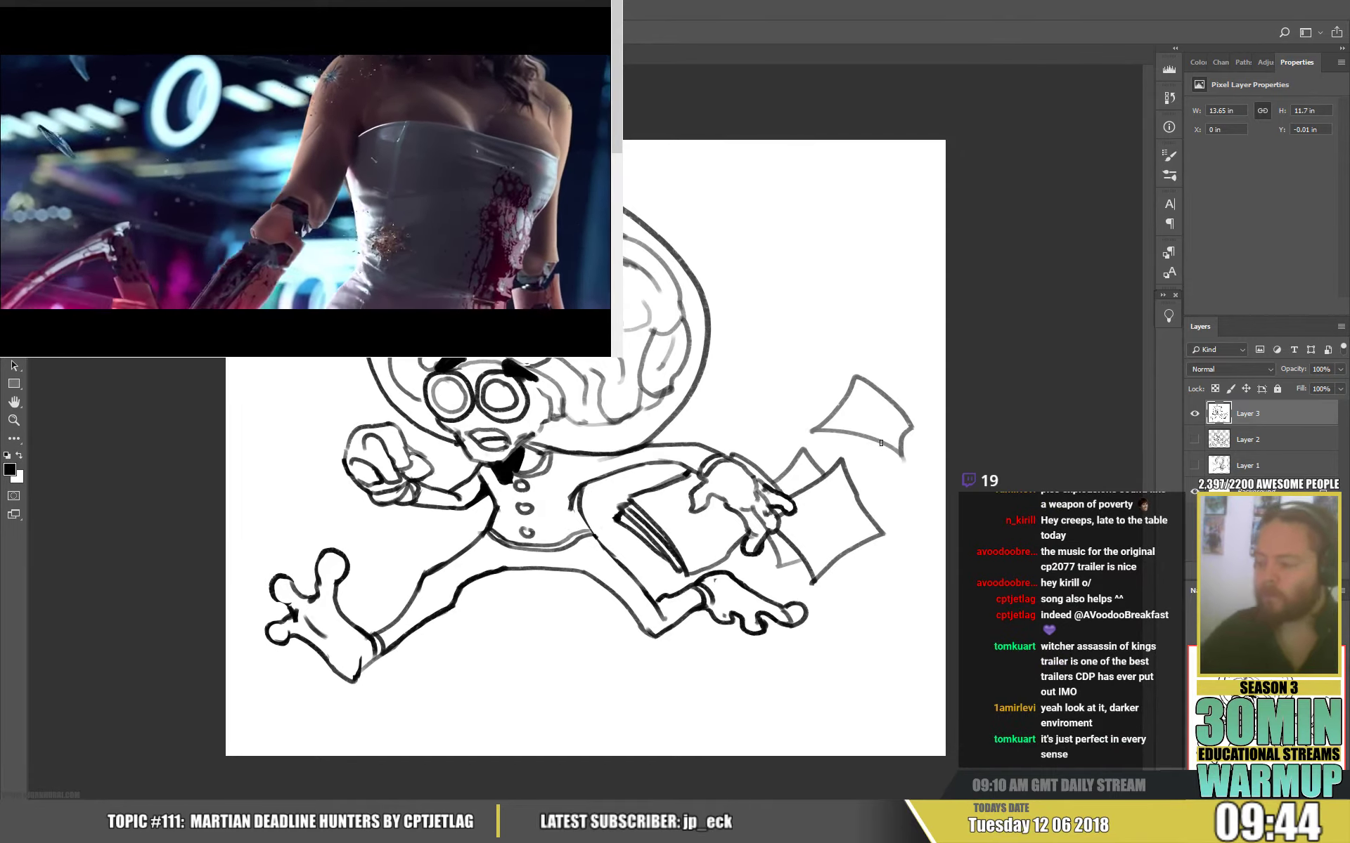
mouse_move(464, 596)
mouse_down()
mouse_move(513, 574)
mouse_move(588, 583)
mouse_move(480, 574)
mouse_move(514, 564)
mouse_move(575, 563)
mouse_up()
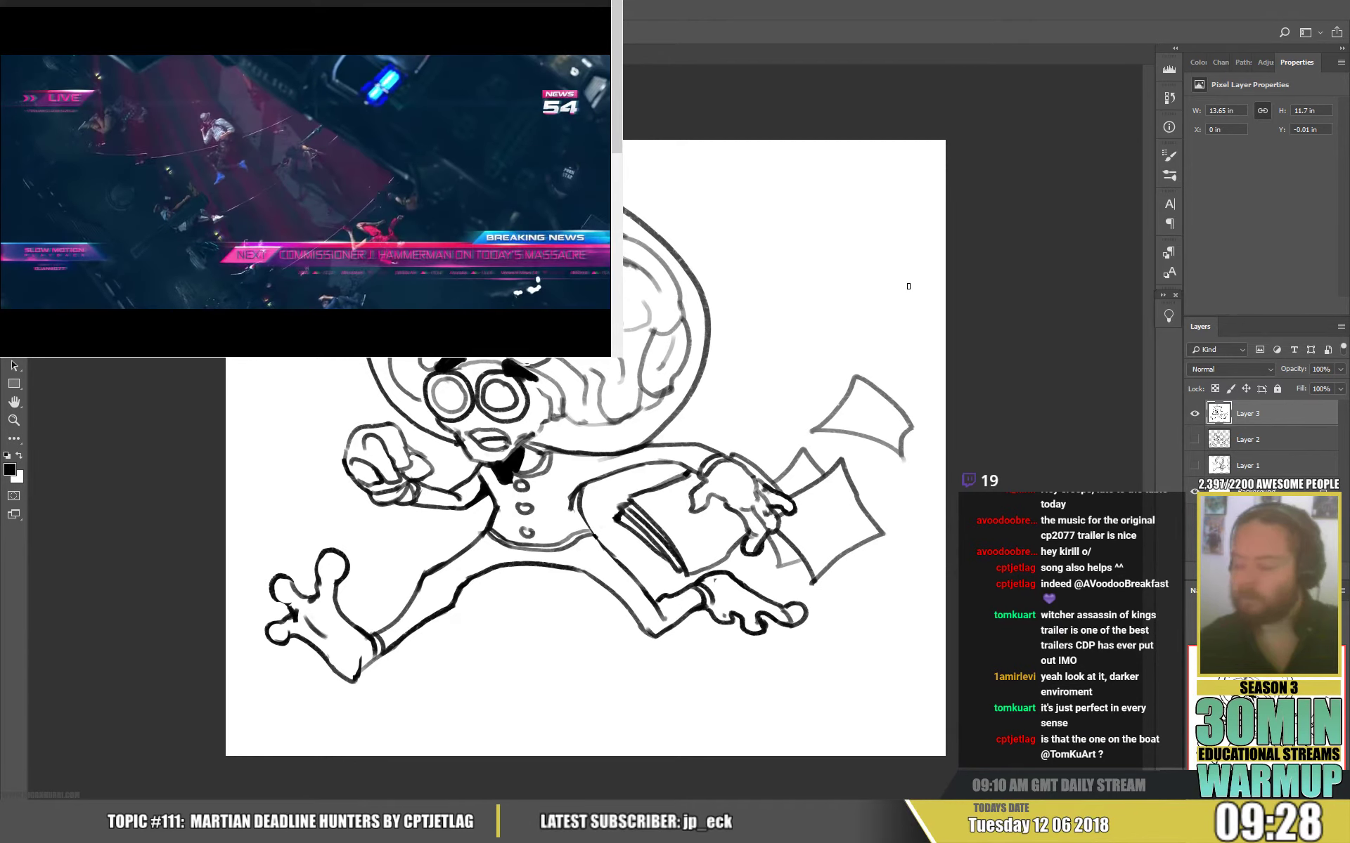
drag(577, 566, 636, 620)
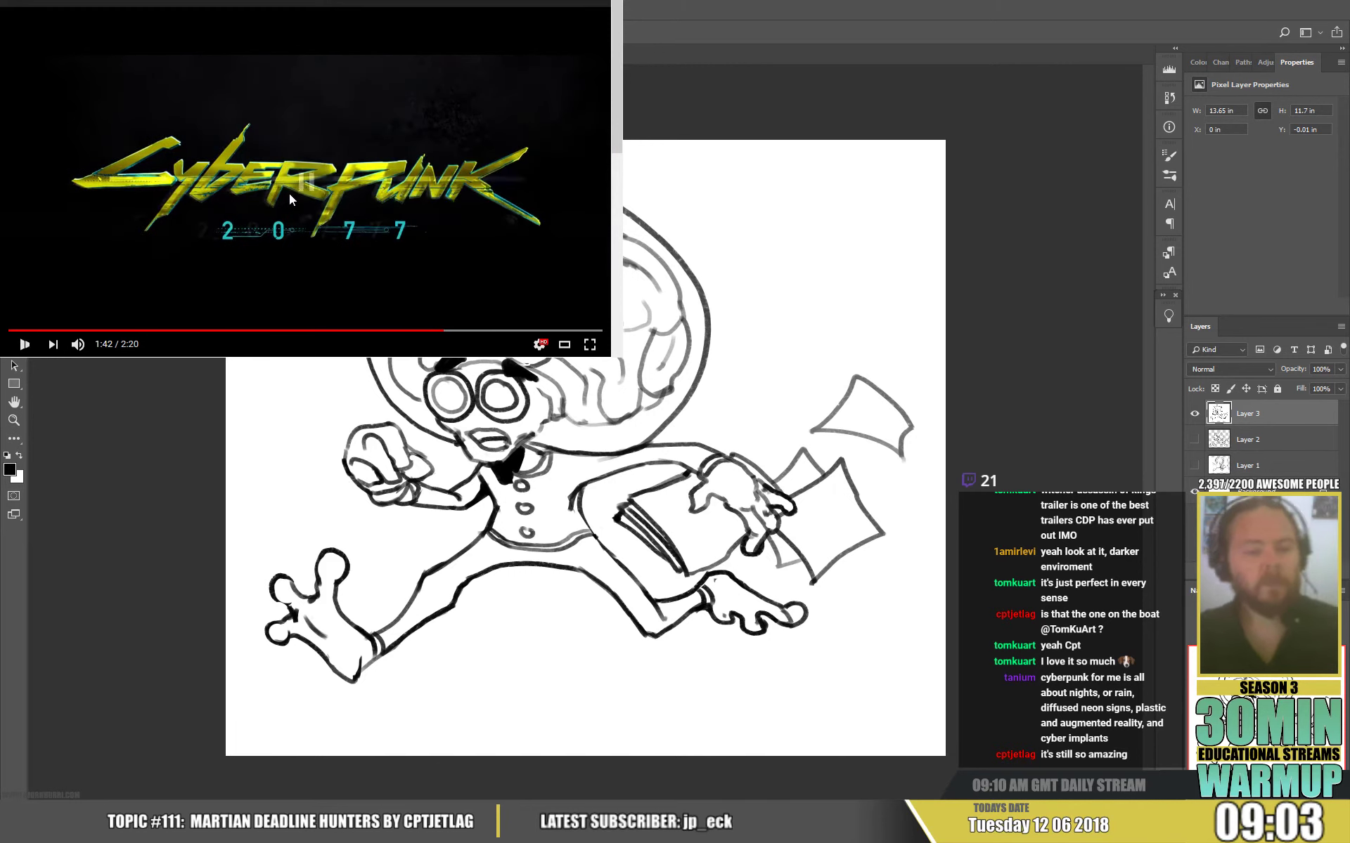
Leave the video window for the canvas and refine the line where the rear thigh meets the torso.
click(598, 219)
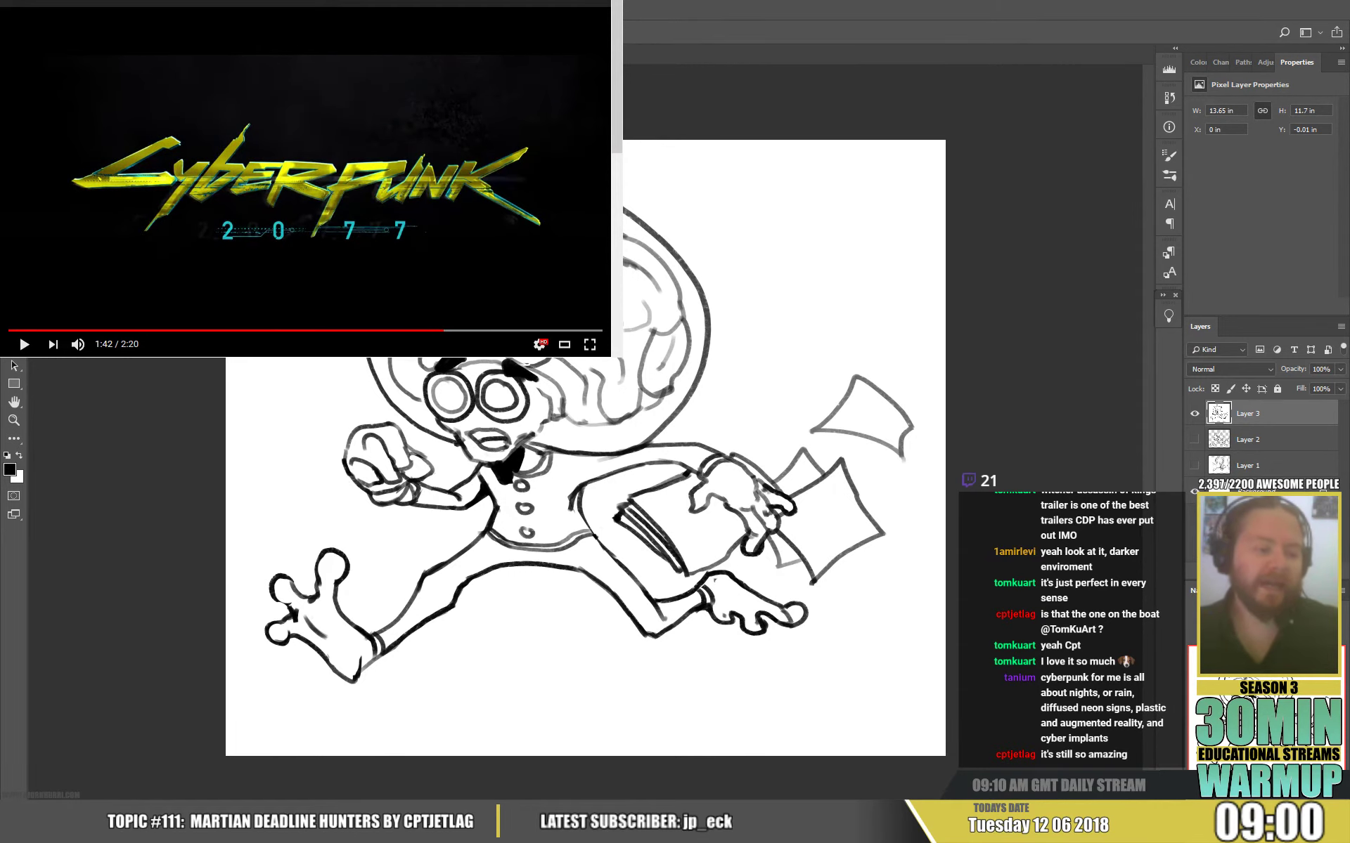
key(alt+Tab)
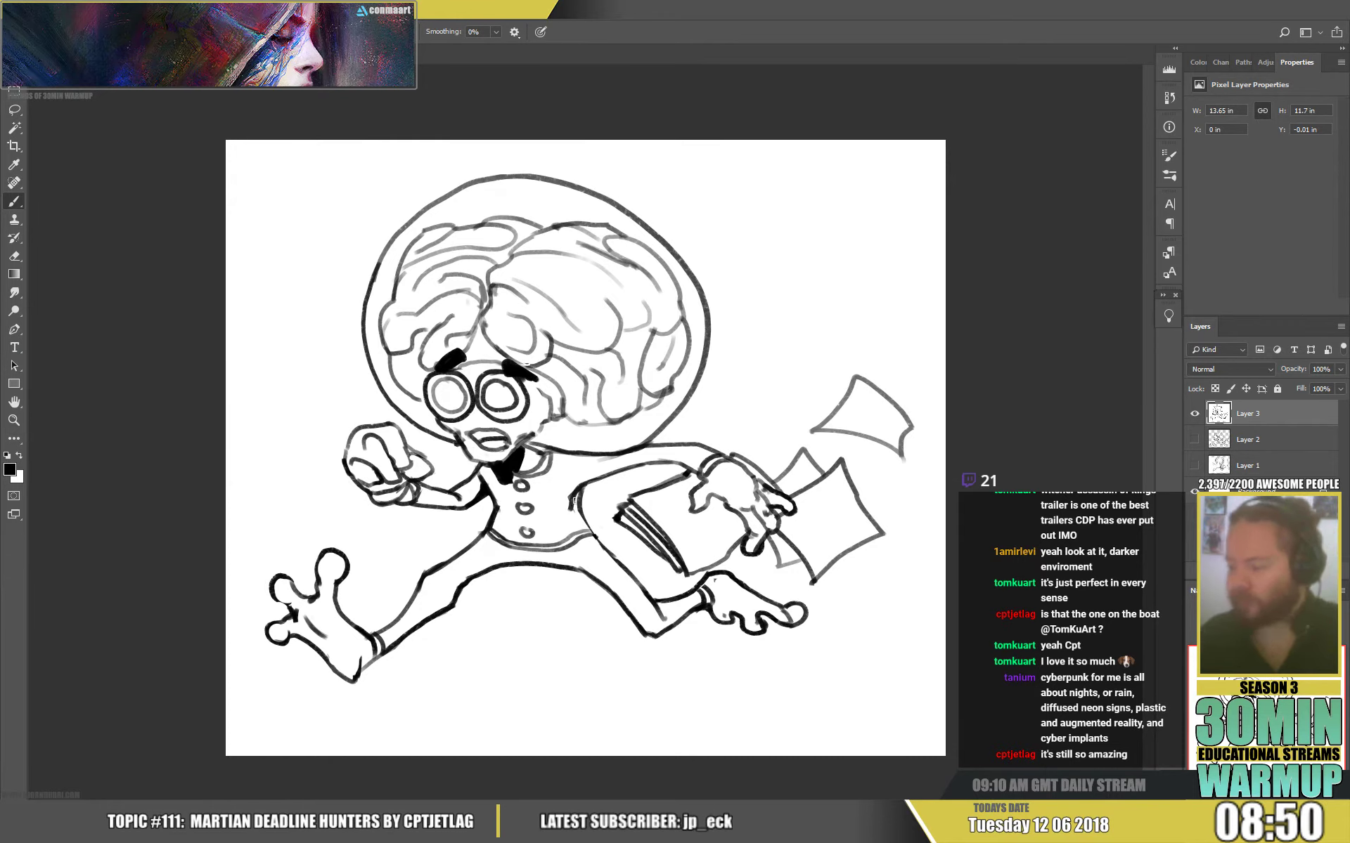
key(e)
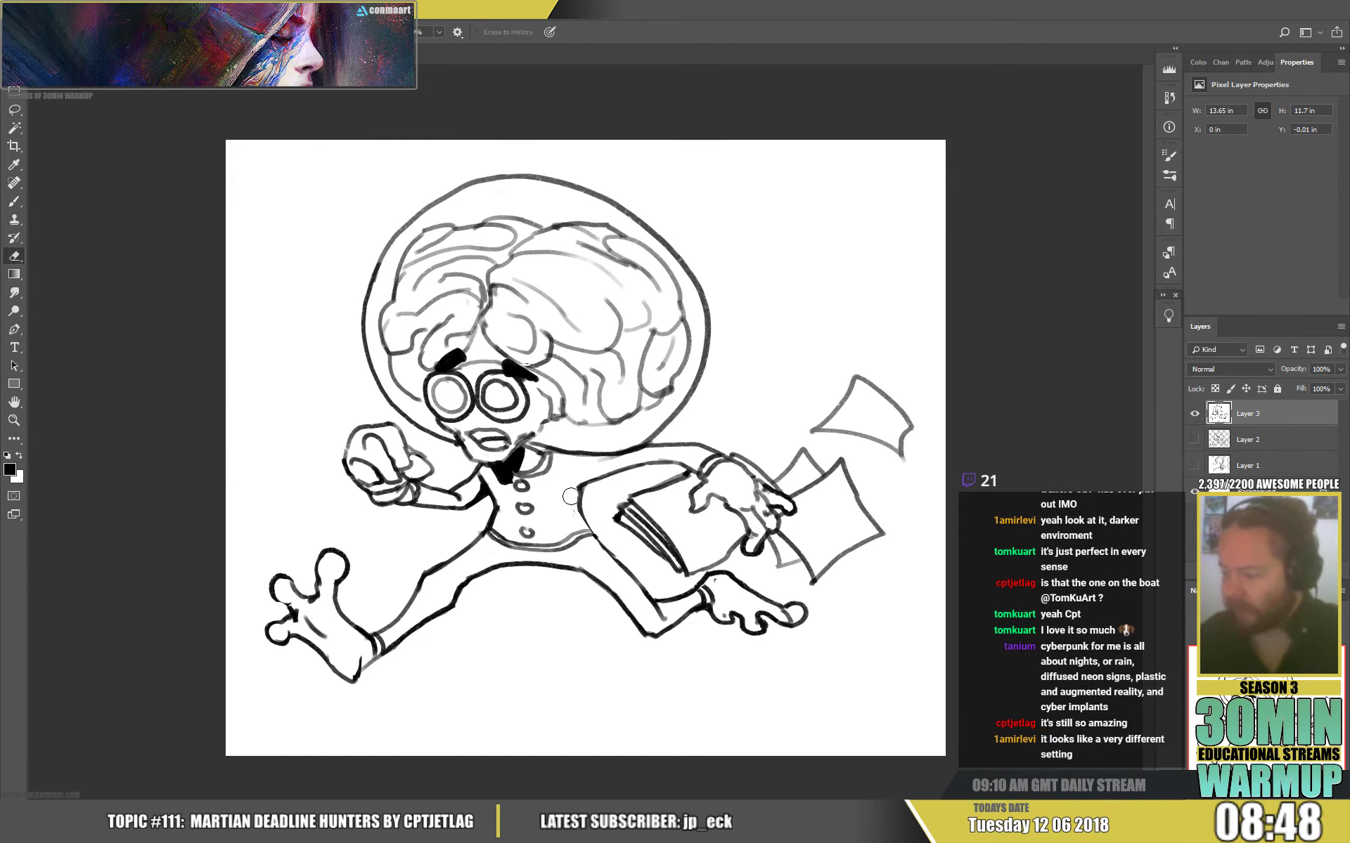
key(b)
drag(566, 491, 585, 484)
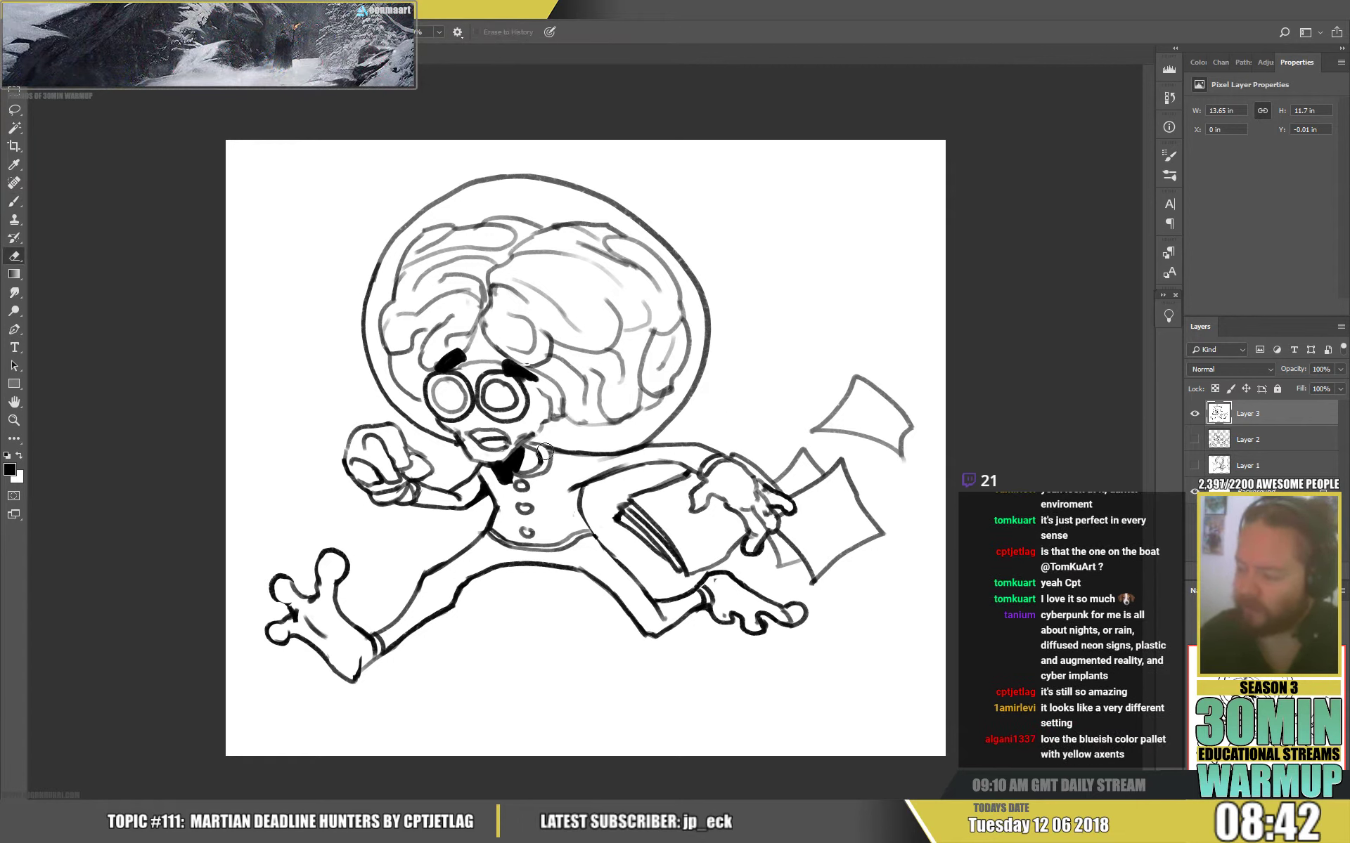
Erase the three chest buttons and clean up the collar beside the bow tie.
key(e)
mouse_move(542, 469)
mouse_down()
mouse_move(531, 473)
mouse_move(531, 509)
mouse_move(518, 491)
mouse_move(535, 488)
mouse_move(520, 490)
mouse_move(547, 518)
mouse_up()
key(b)
key(e)
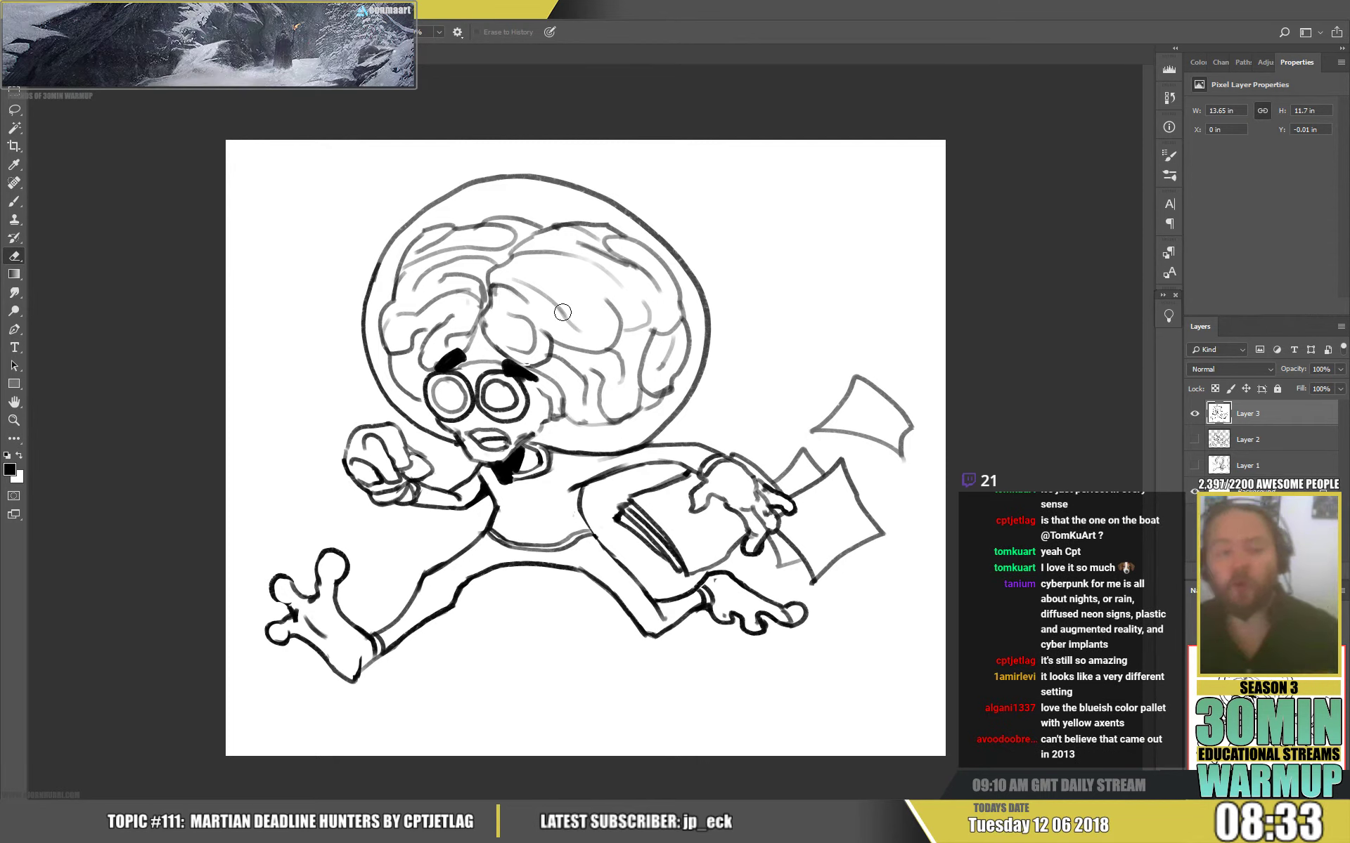
Redraw the shoulder and trailing arm line below the helmet in darker black and clean up the rear thigh's upper edge.
key(b)
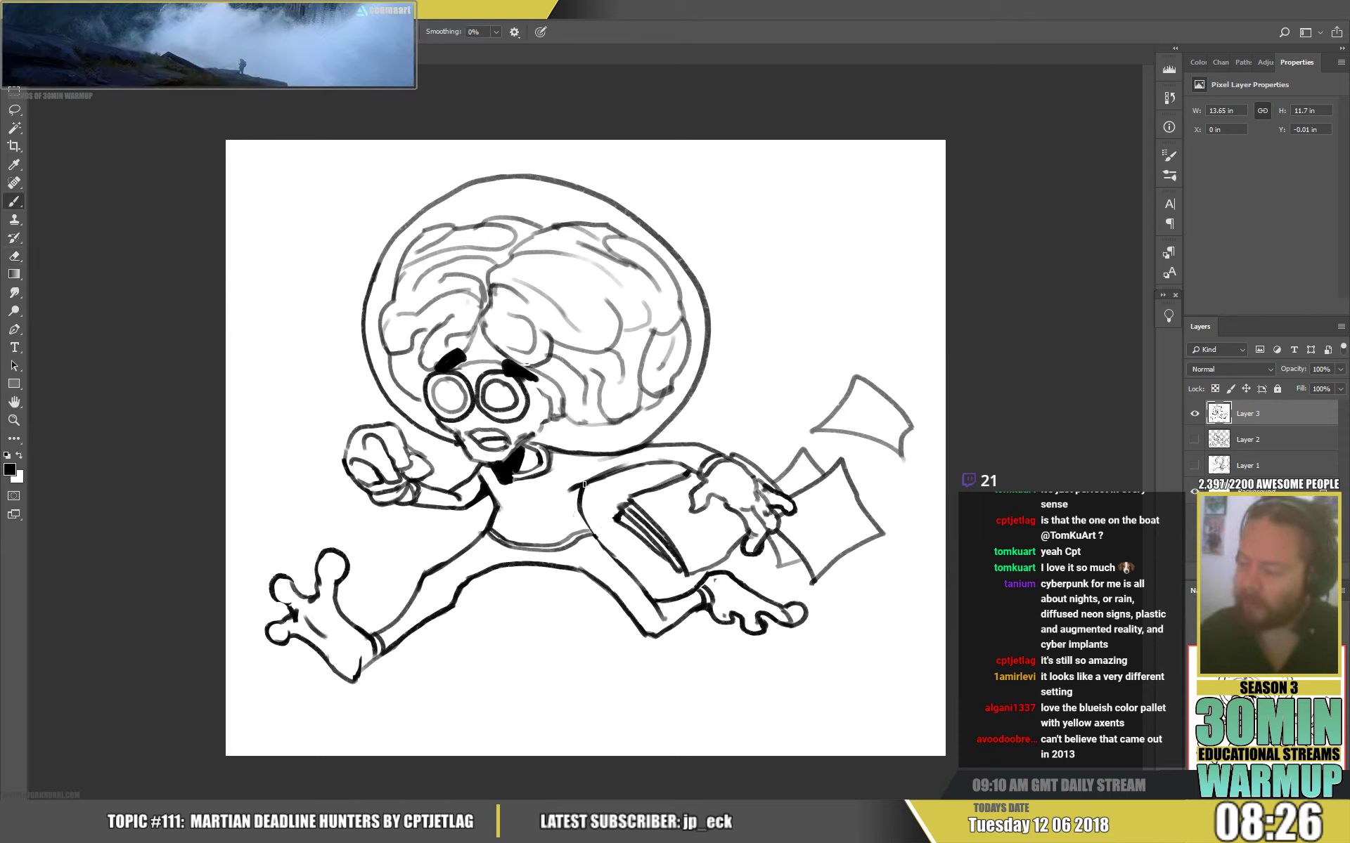
drag(577, 454, 702, 444)
key(e)
key(b)
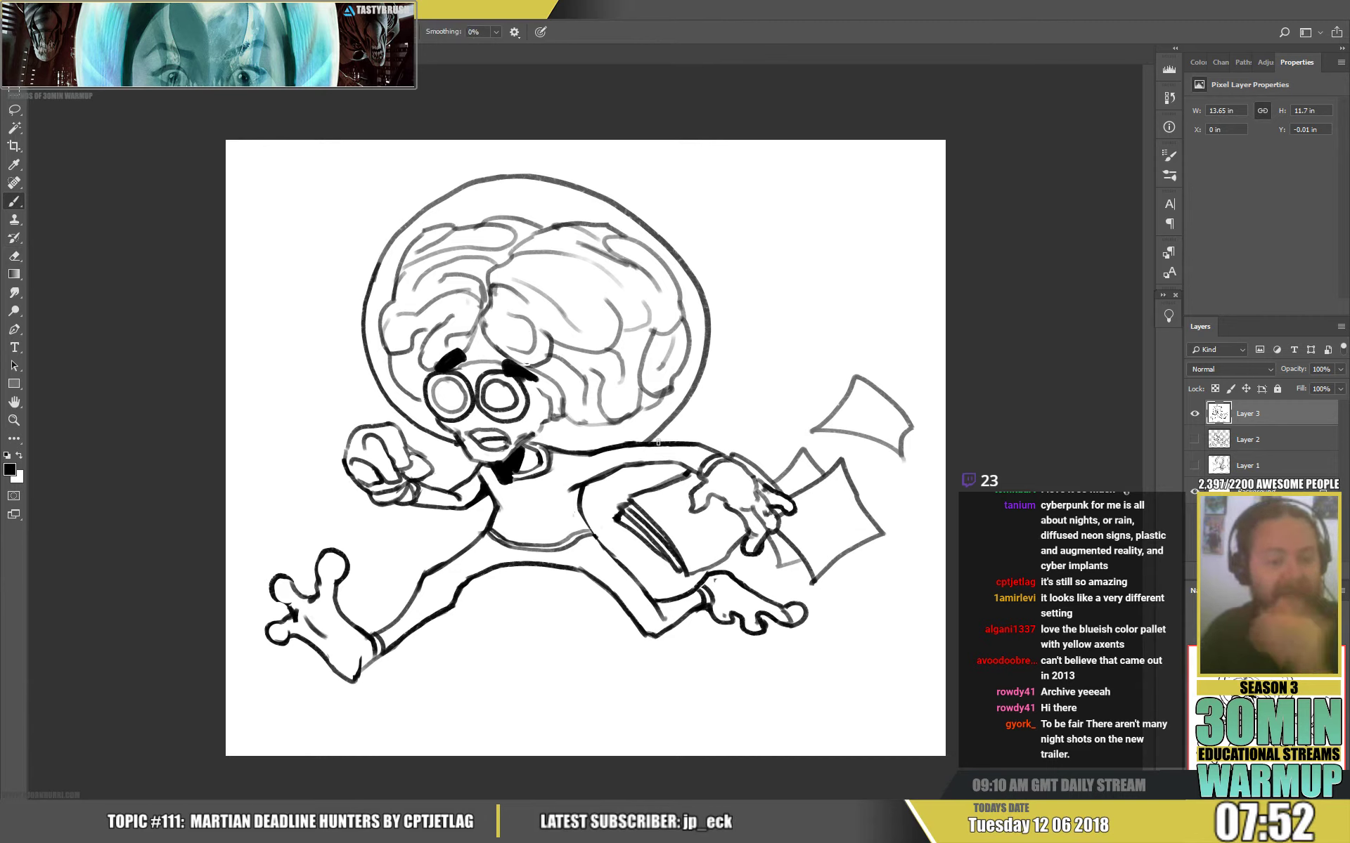
key(e)
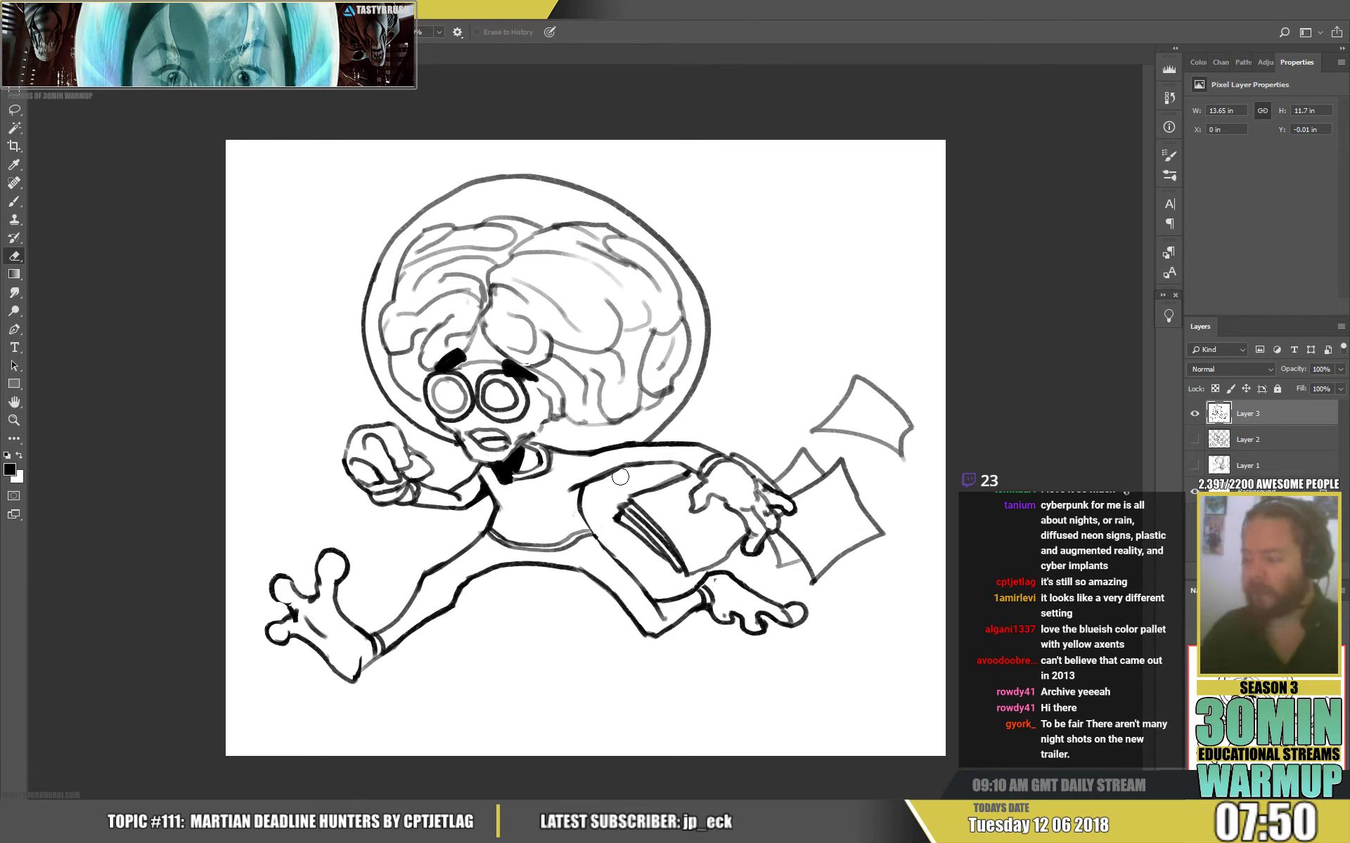
key(b)
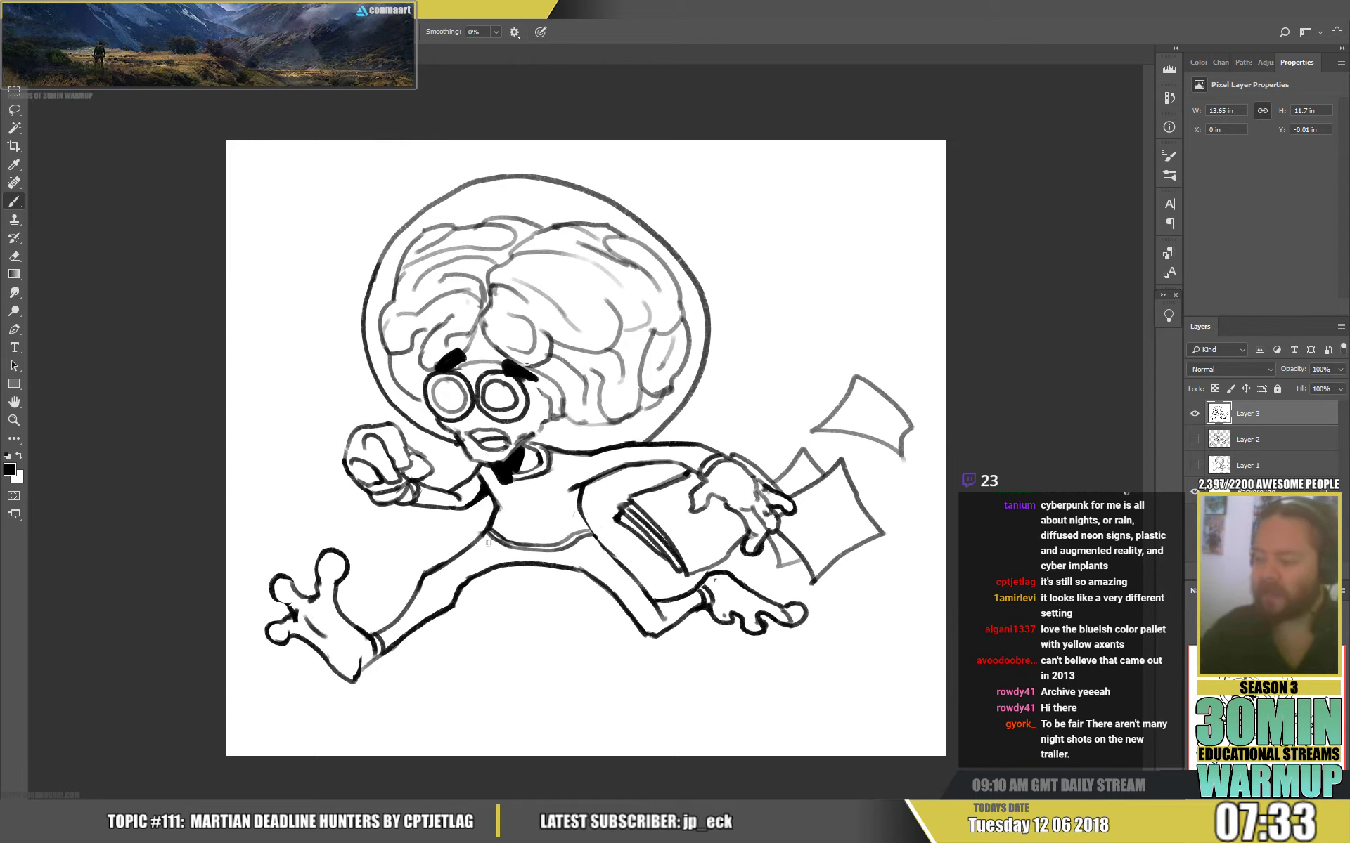
Erase the vest hem across the waist and redraw it as a curved double line reaching the rear thigh.
key(e)
key(b)
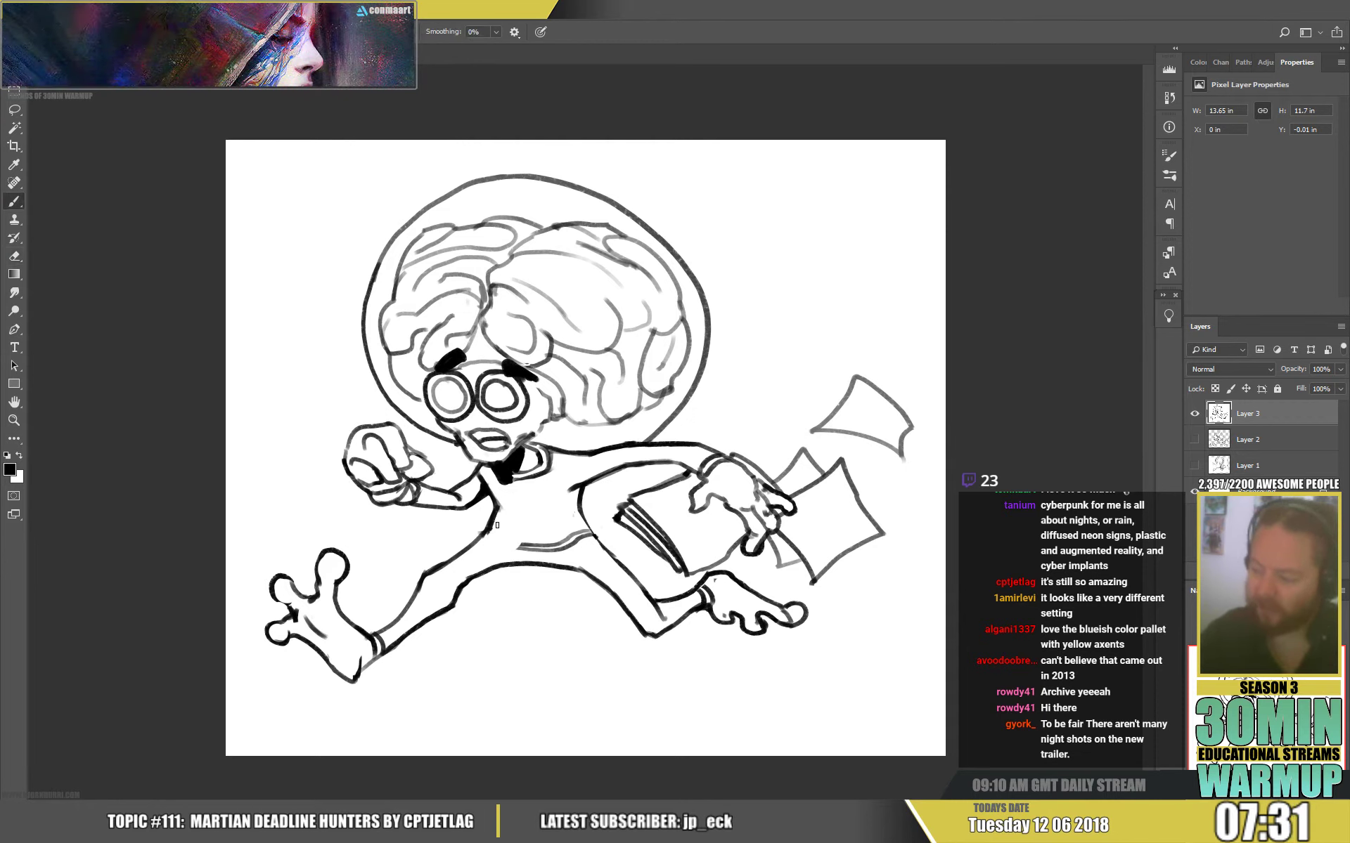
mouse_move(497, 524)
mouse_down()
mouse_move(522, 551)
mouse_move(491, 527)
mouse_move(570, 429)
mouse_move(505, 522)
mouse_move(506, 544)
mouse_move(589, 523)
mouse_move(662, 449)
mouse_move(513, 546)
mouse_move(572, 548)
mouse_move(515, 543)
mouse_move(568, 543)
mouse_up()
key(ctrl+z)
key(e)
key(b)
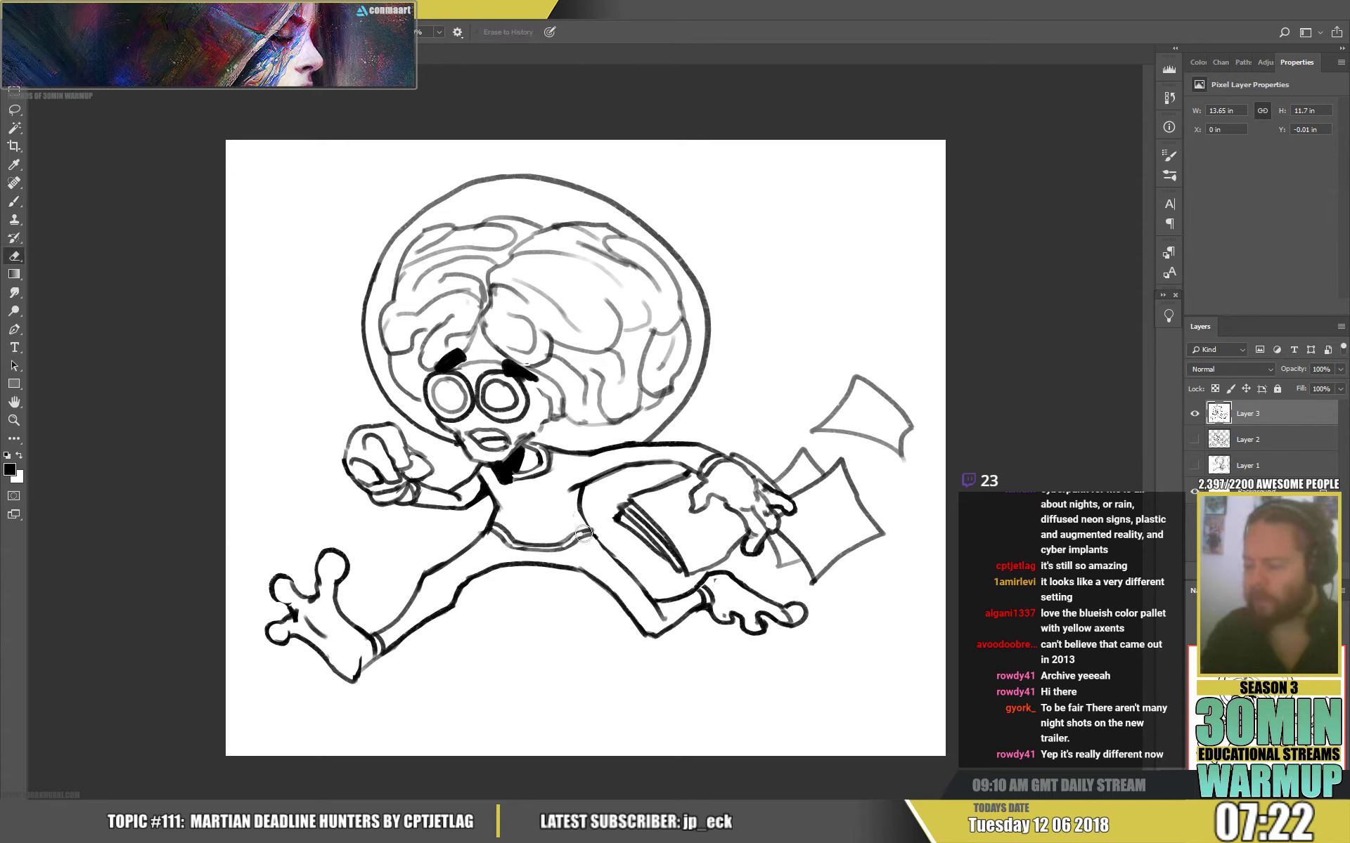
drag(585, 537, 594, 532)
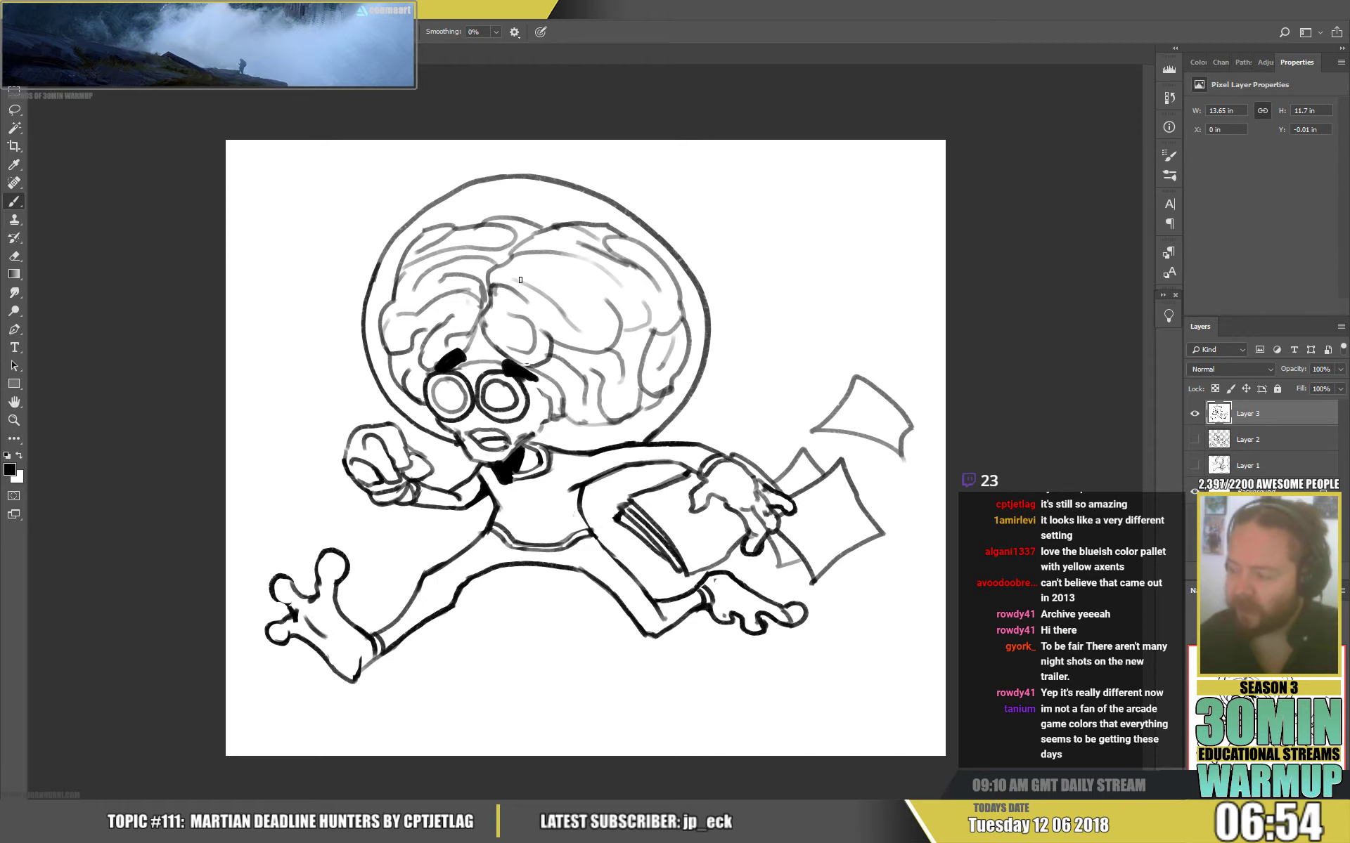
Erase the rough jaw lines around the mouth and redraw a cleaner jaw and chin above the bow tie.
key(e)
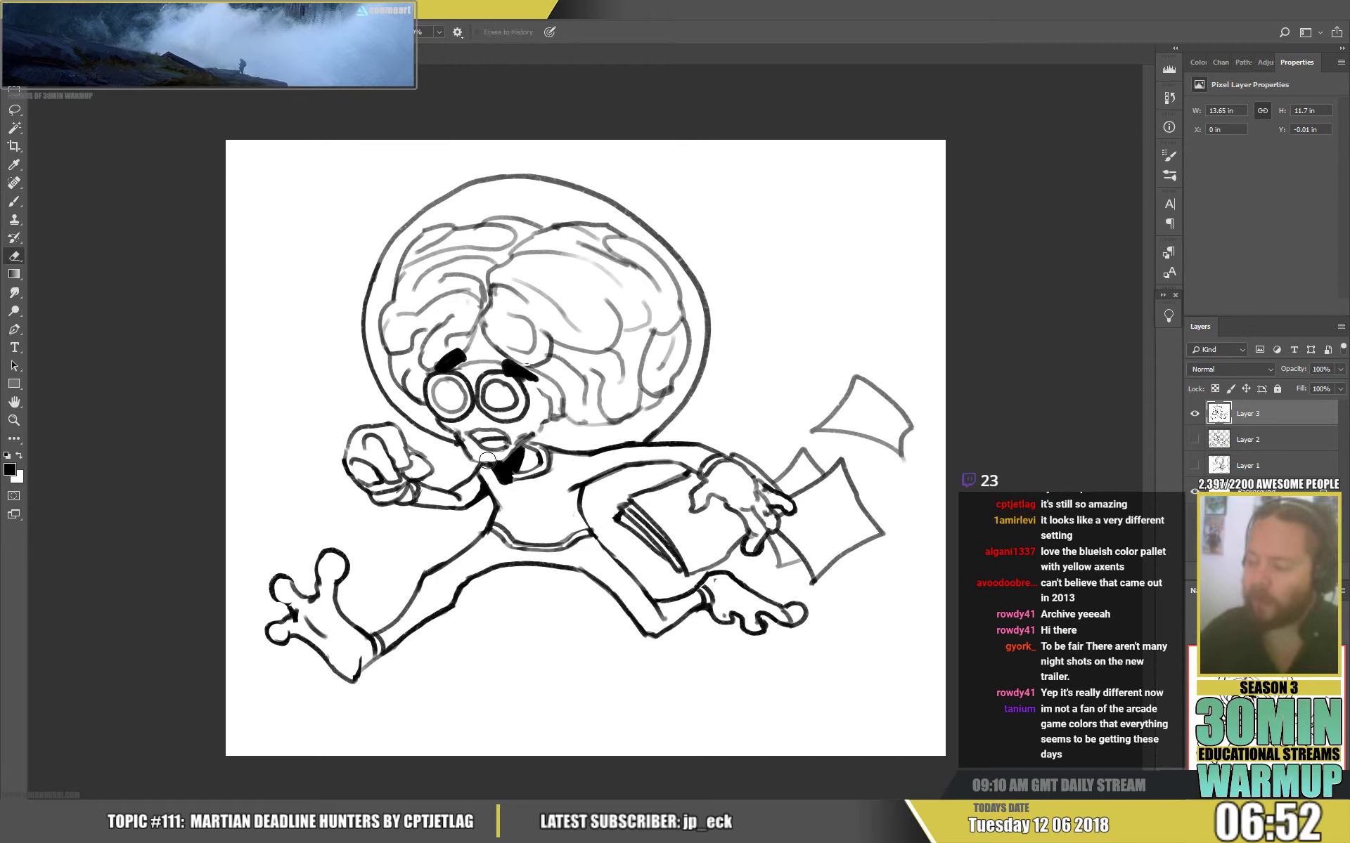
mouse_move(518, 441)
mouse_down()
mouse_move(492, 463)
mouse_move(459, 436)
mouse_move(480, 465)
mouse_move(527, 454)
mouse_up()
key(b)
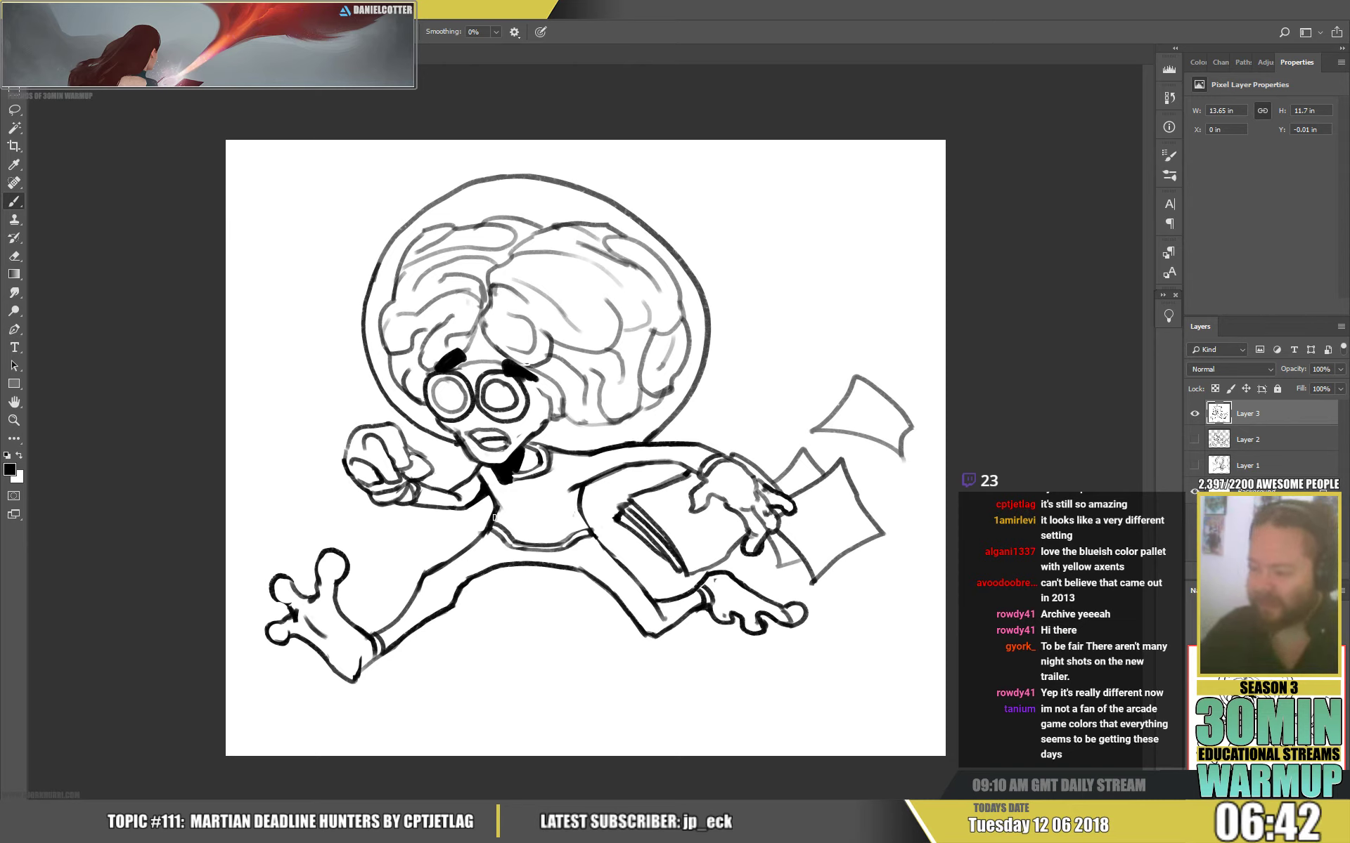
Remove the double-line vest hem across the waist and clean up the torso's front contour down to the leg.
mouse_move(492, 526)
mouse_down()
mouse_move(560, 548)
mouse_move(532, 548)
mouse_move(583, 540)
mouse_move(556, 545)
mouse_move(511, 511)
mouse_move(497, 529)
mouse_move(514, 565)
mouse_move(486, 532)
mouse_move(495, 502)
mouse_up()
key(e)
key(b)
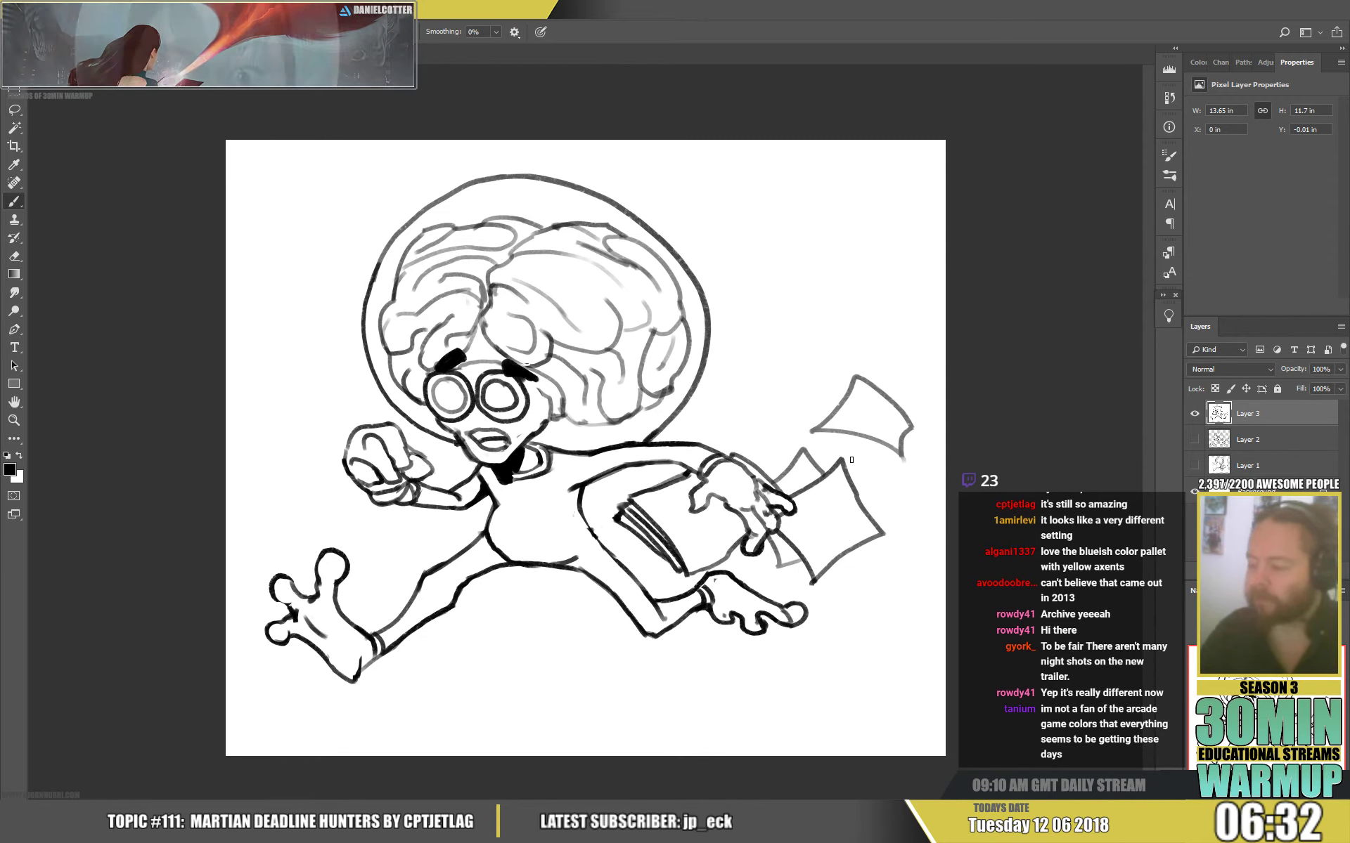
Paint a solid black ground shadow of long overlapping ovals beneath the running Martian, extending from the front foot to the rear foot.
mouse_move(501, 698)
mouse_down()
mouse_move(423, 707)
mouse_move(422, 733)
mouse_move(517, 693)
mouse_move(629, 677)
mouse_move(669, 695)
mouse_move(484, 703)
mouse_move(686, 684)
mouse_move(591, 702)
mouse_move(629, 703)
mouse_up()
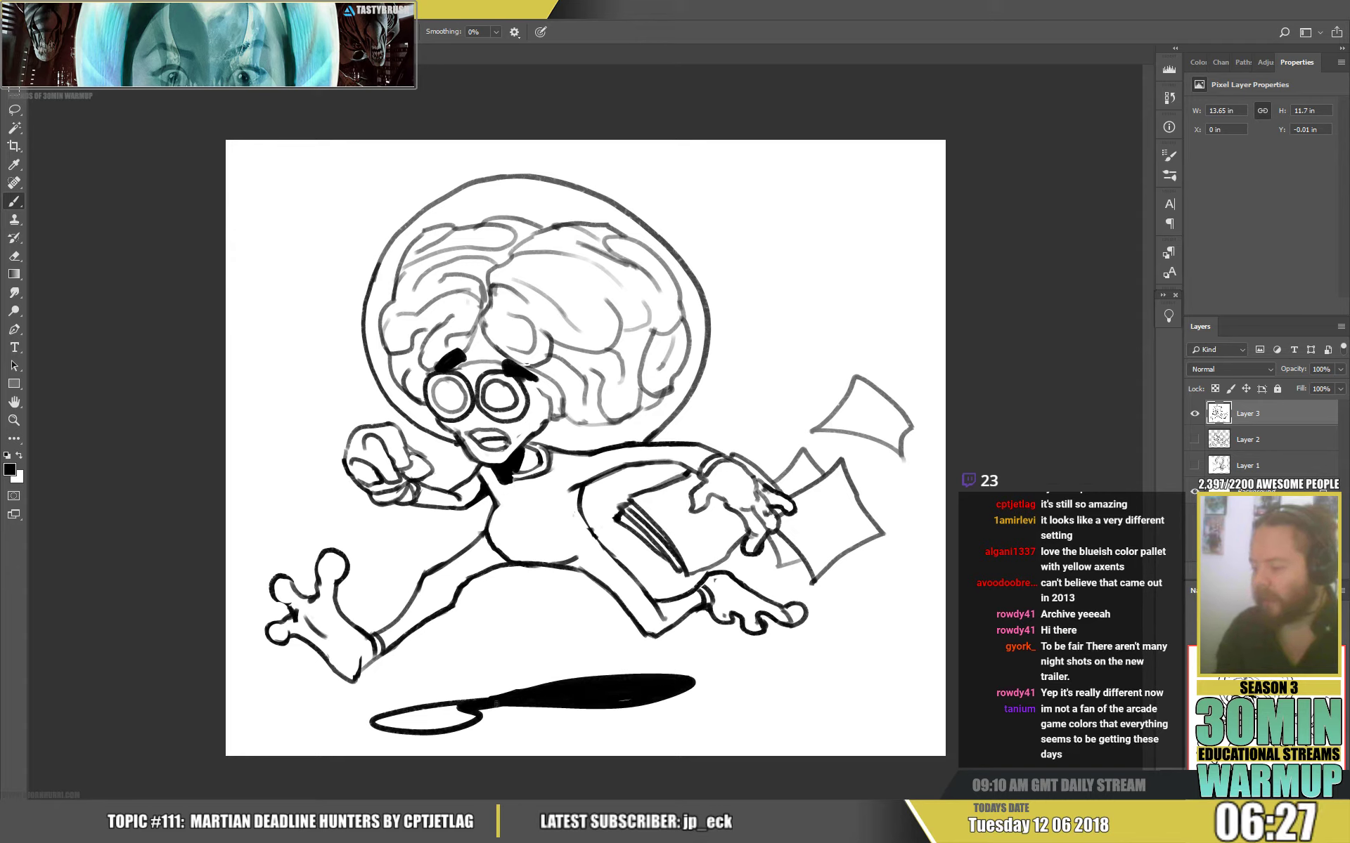
mouse_move(496, 703)
mouse_down()
mouse_move(381, 719)
mouse_move(456, 723)
mouse_move(405, 730)
mouse_move(458, 714)
mouse_up()
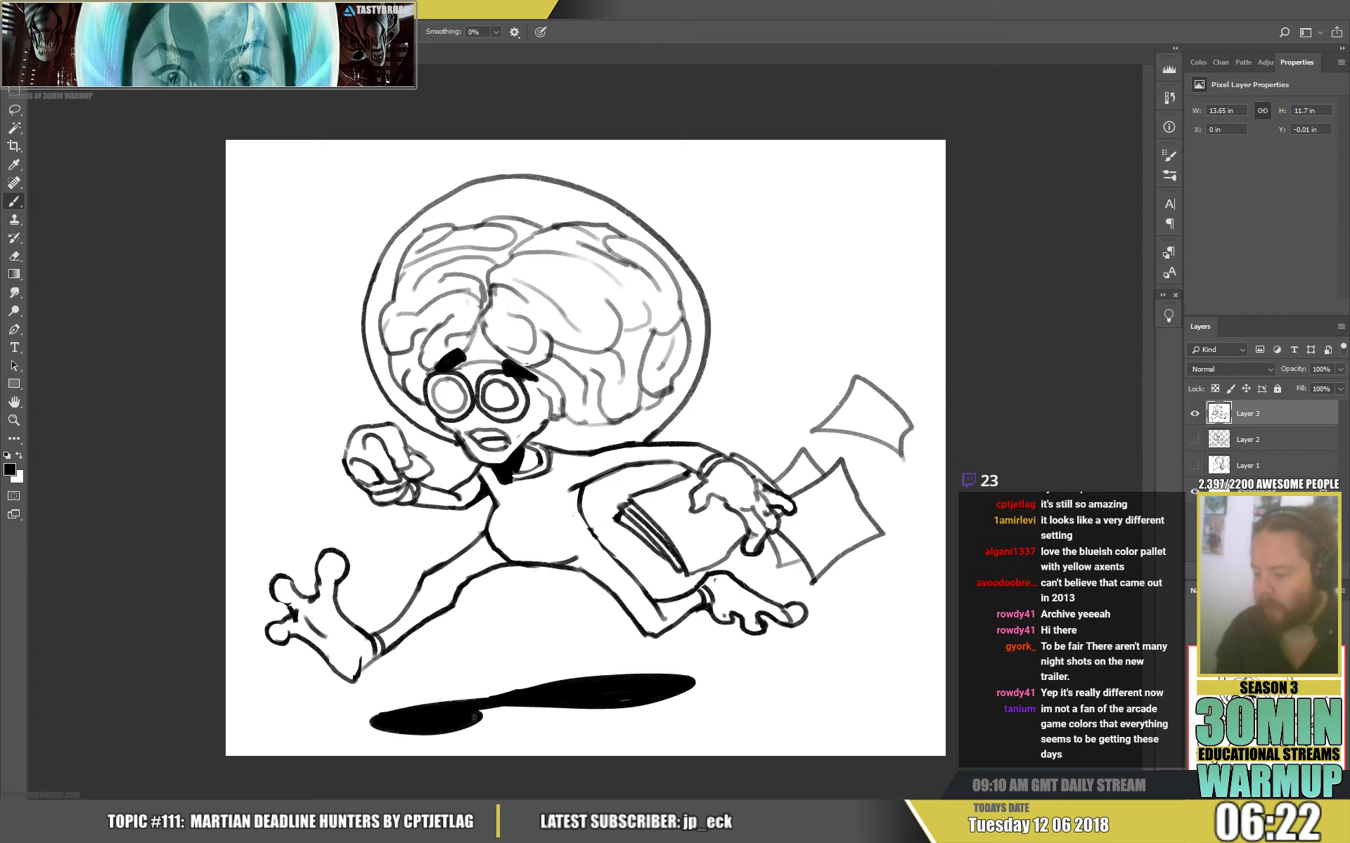
drag(662, 697, 717, 695)
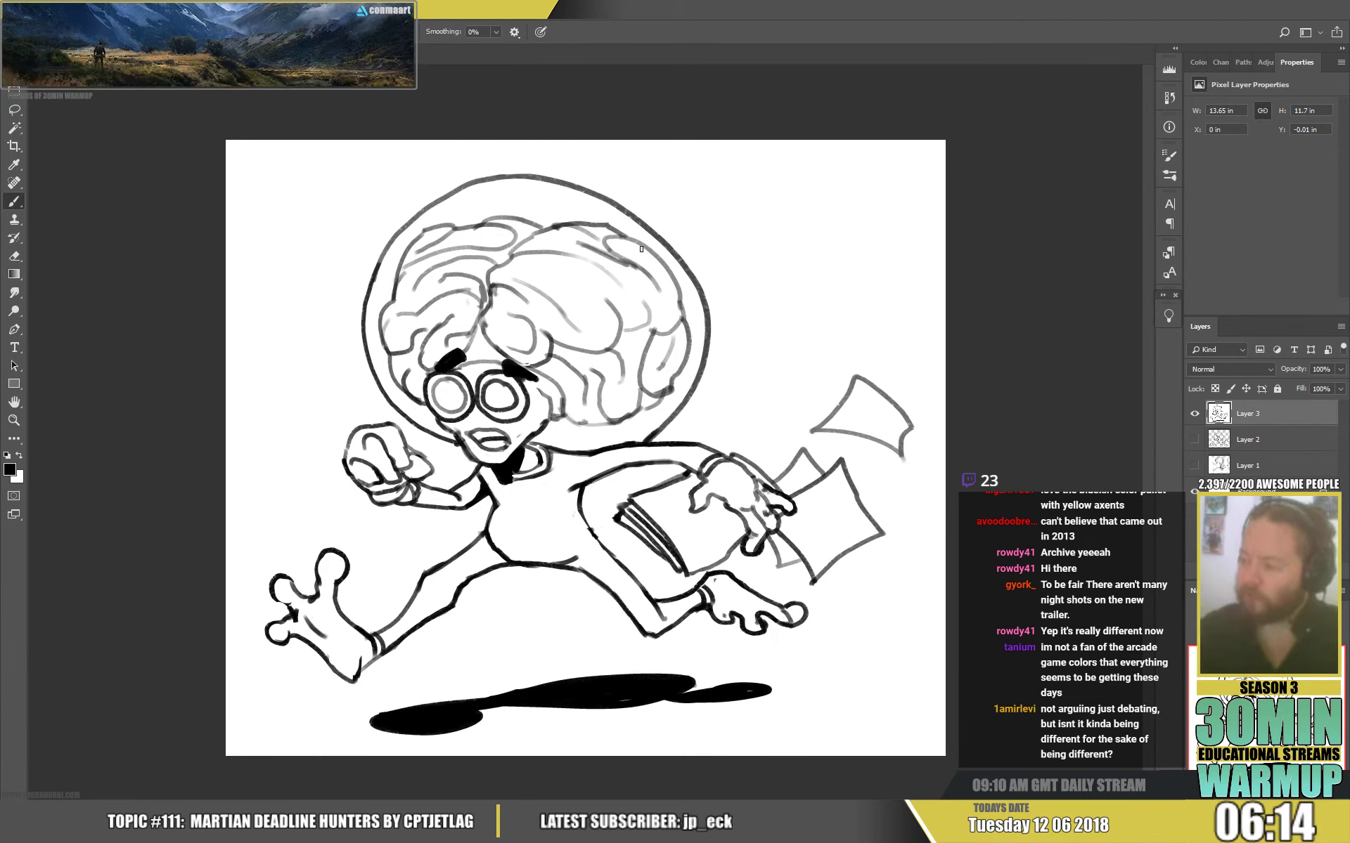
Draw an oval reflection on the helmet over the brain's upper rear and clear the lines inside it with white.
mouse_move(641, 248)
mouse_down()
mouse_move(570, 269)
mouse_move(649, 297)
mouse_move(638, 239)
mouse_up()
key(x)
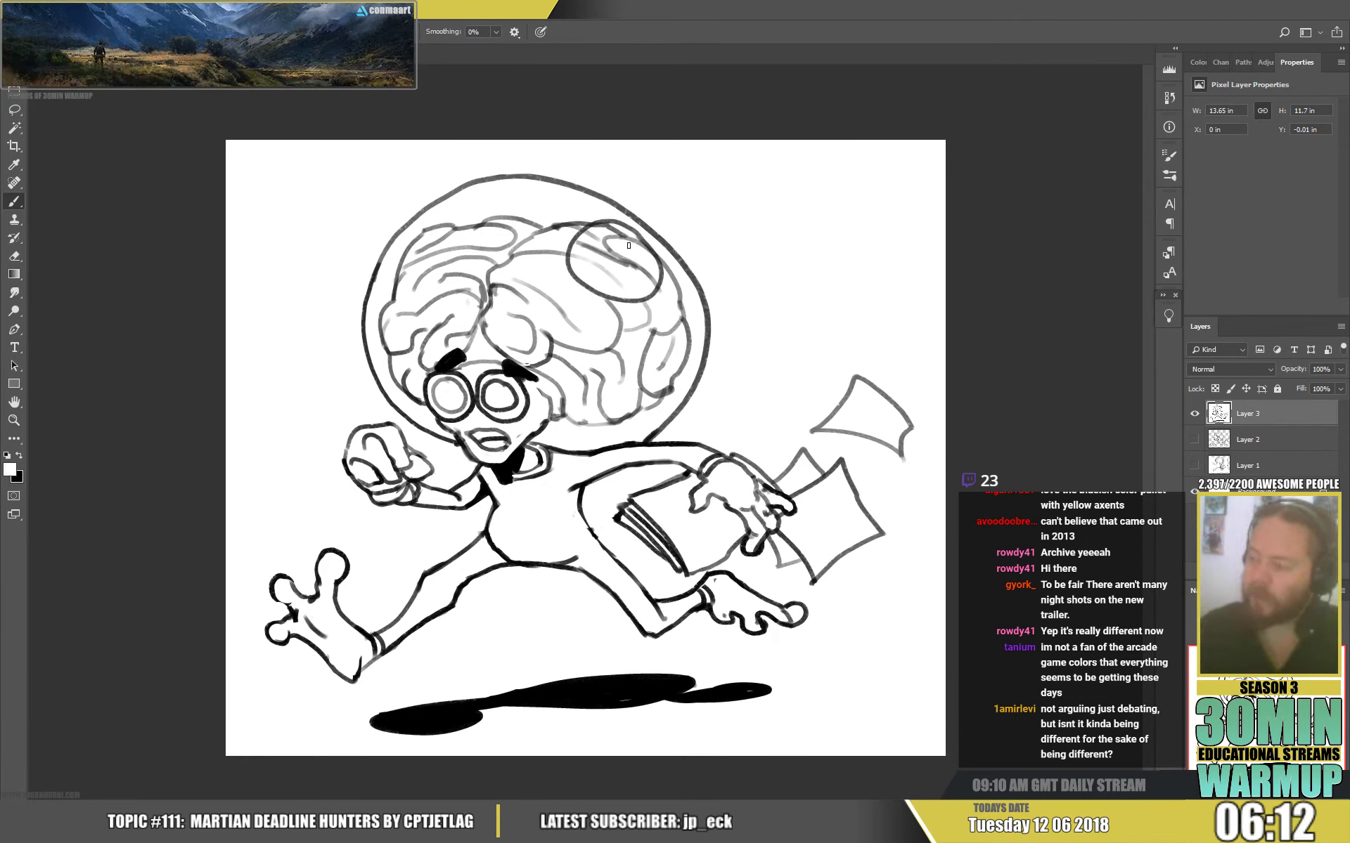
right_click(669, 241)
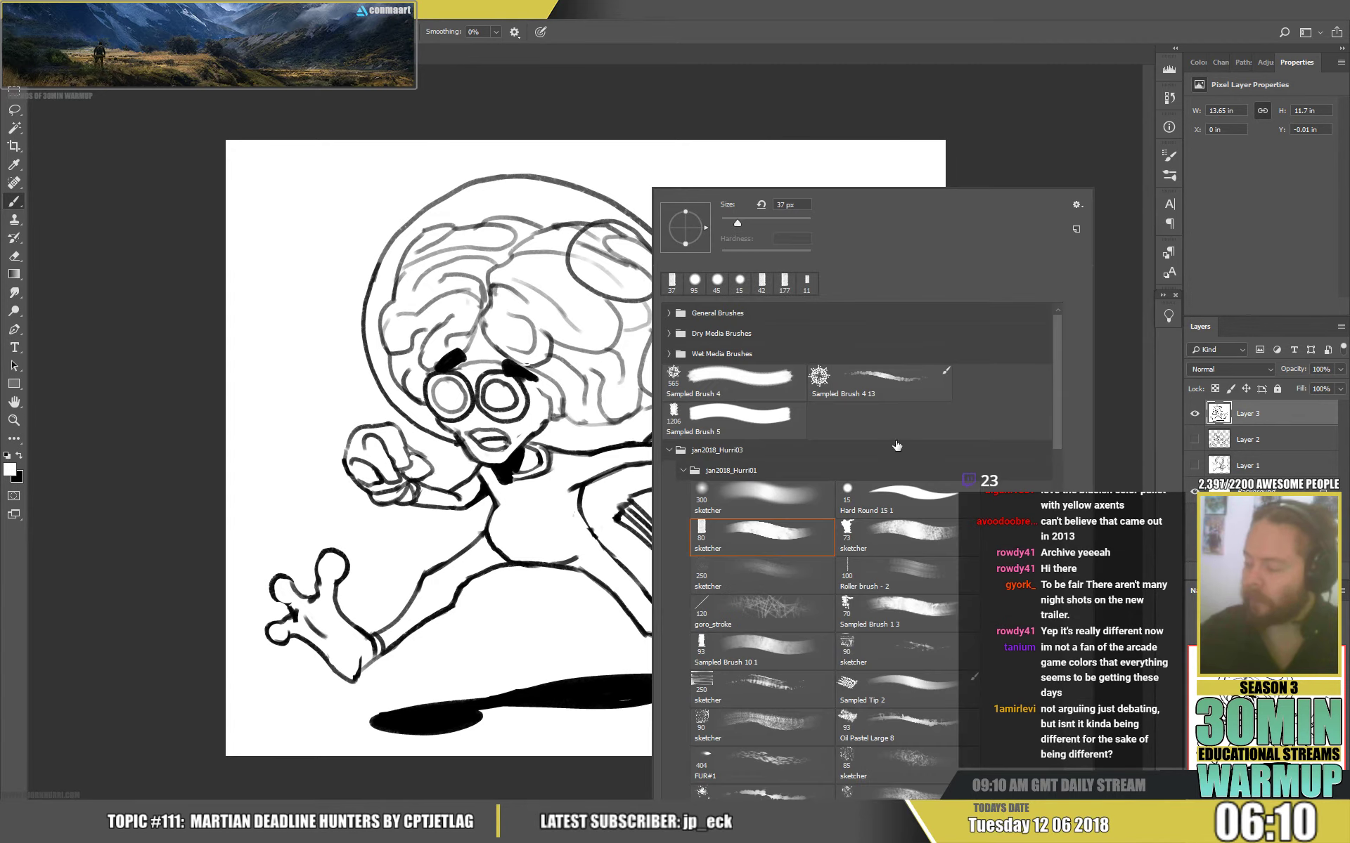
click(626, 260)
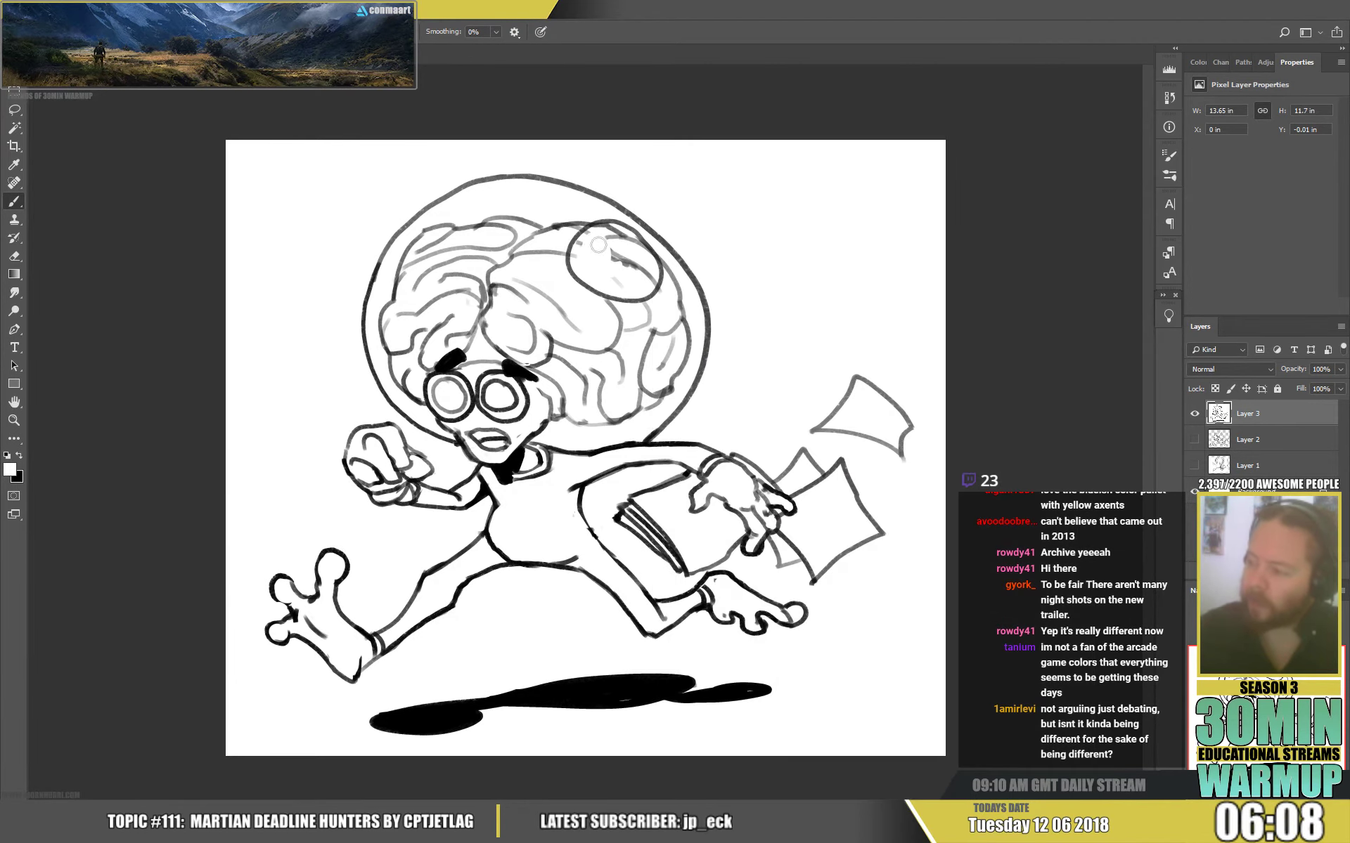
drag(585, 245, 622, 241)
mouse_move(626, 242)
mouse_down()
mouse_move(619, 260)
mouse_move(643, 275)
mouse_move(611, 279)
mouse_move(647, 244)
mouse_up()
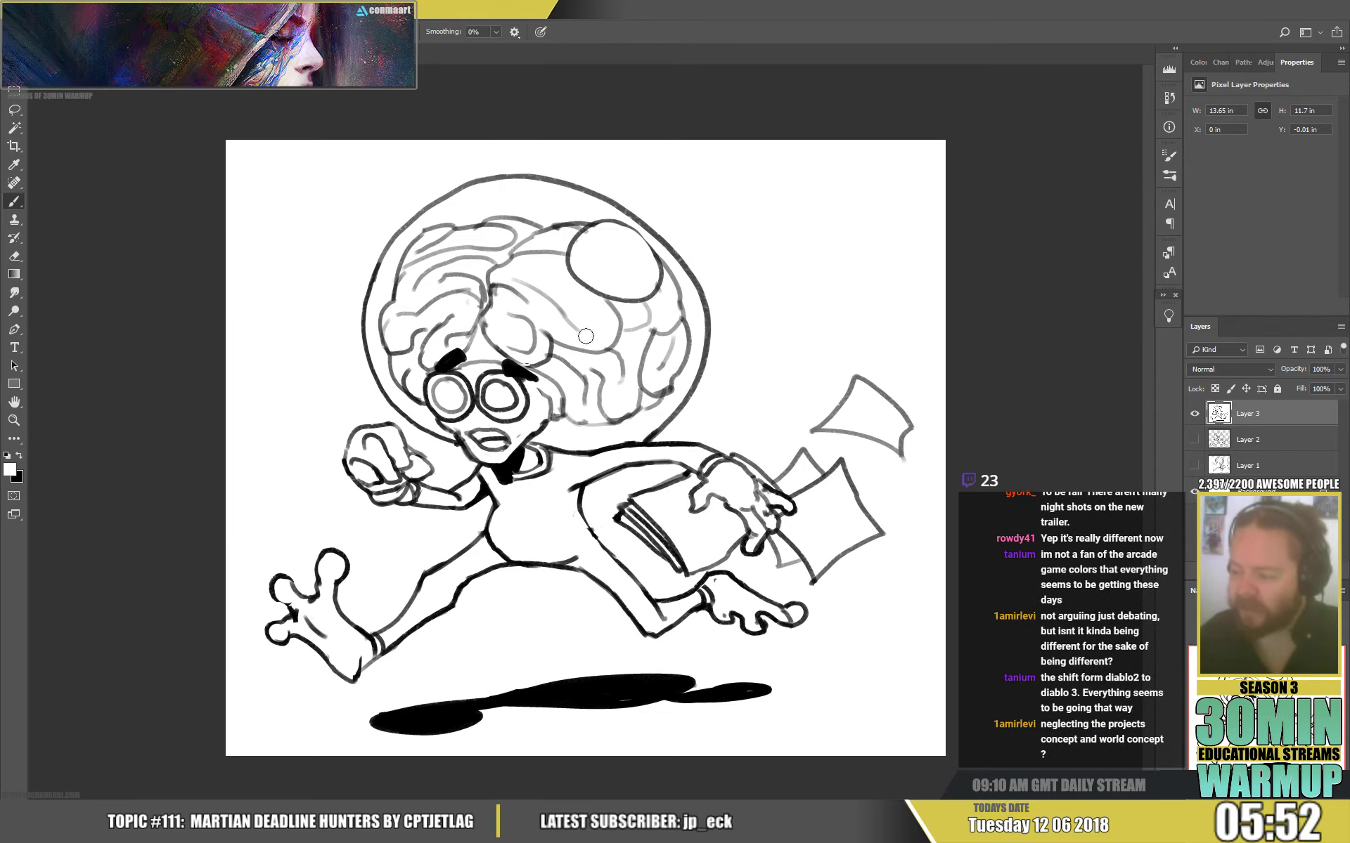
Redraw the helmet's outline in black with a 28 px brush and trim its edge with white.
key(x)
right_click(445, 507)
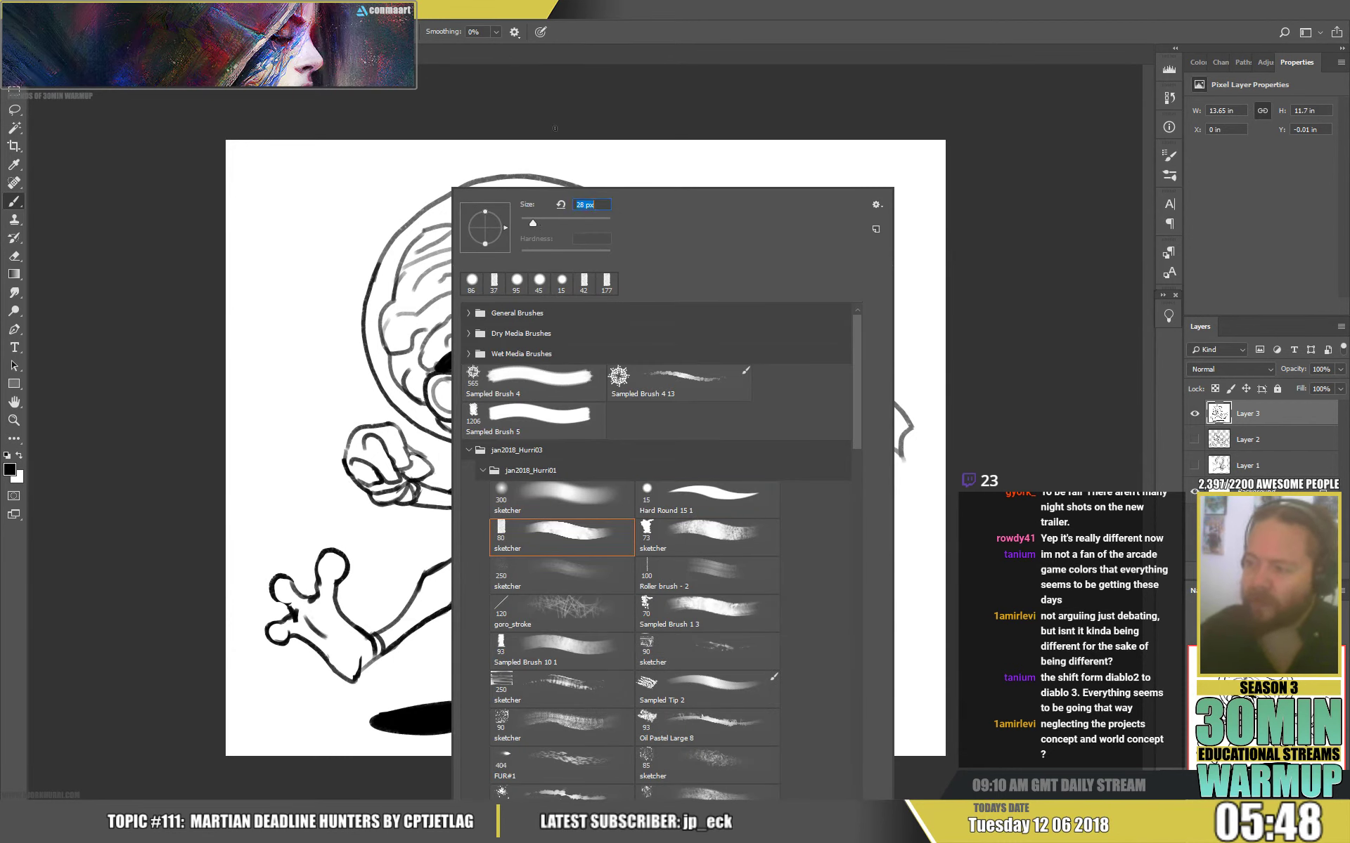
key(Return)
mouse_move(367, 287)
mouse_down()
mouse_move(412, 219)
mouse_move(521, 175)
mouse_up()
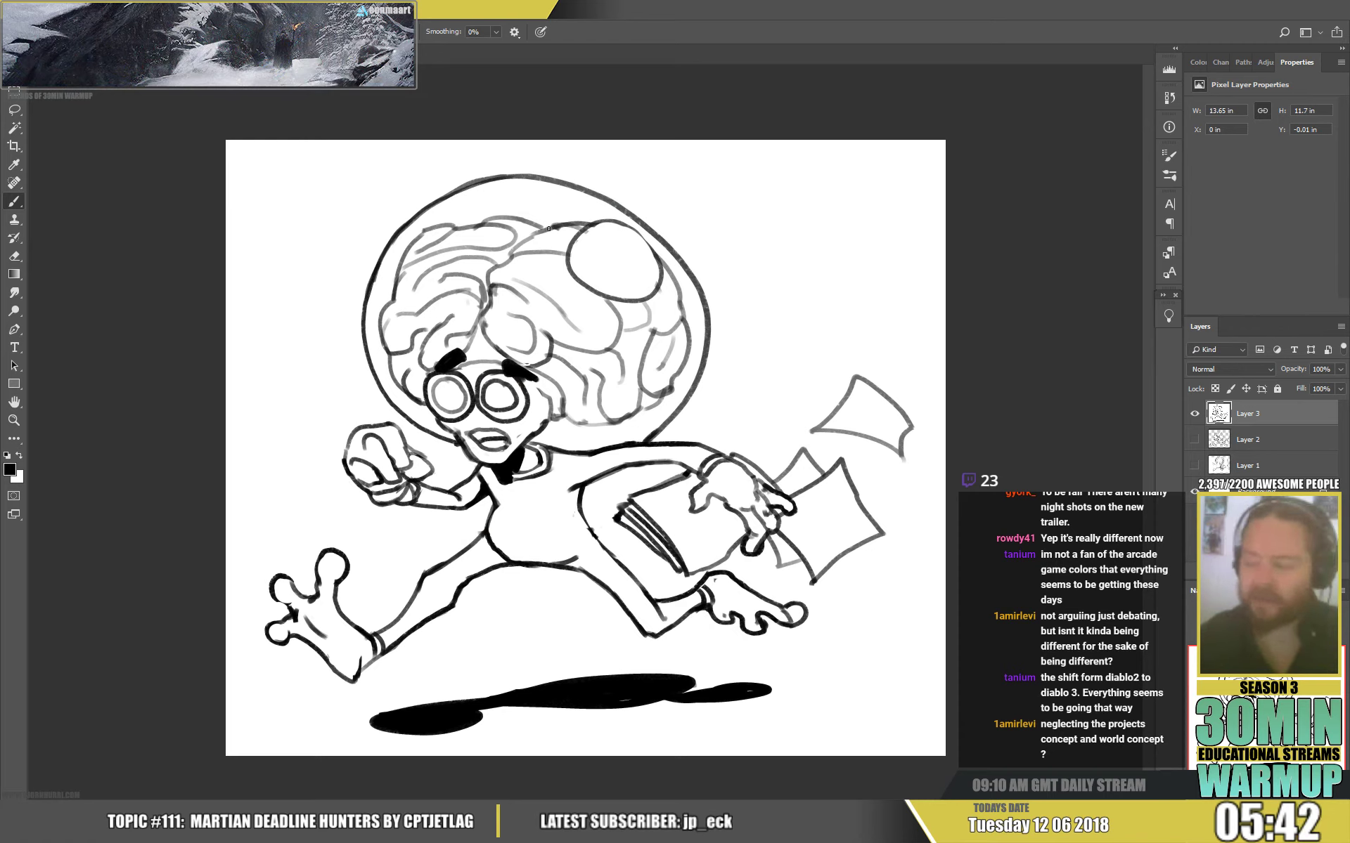
key(x)
drag(452, 189, 523, 175)
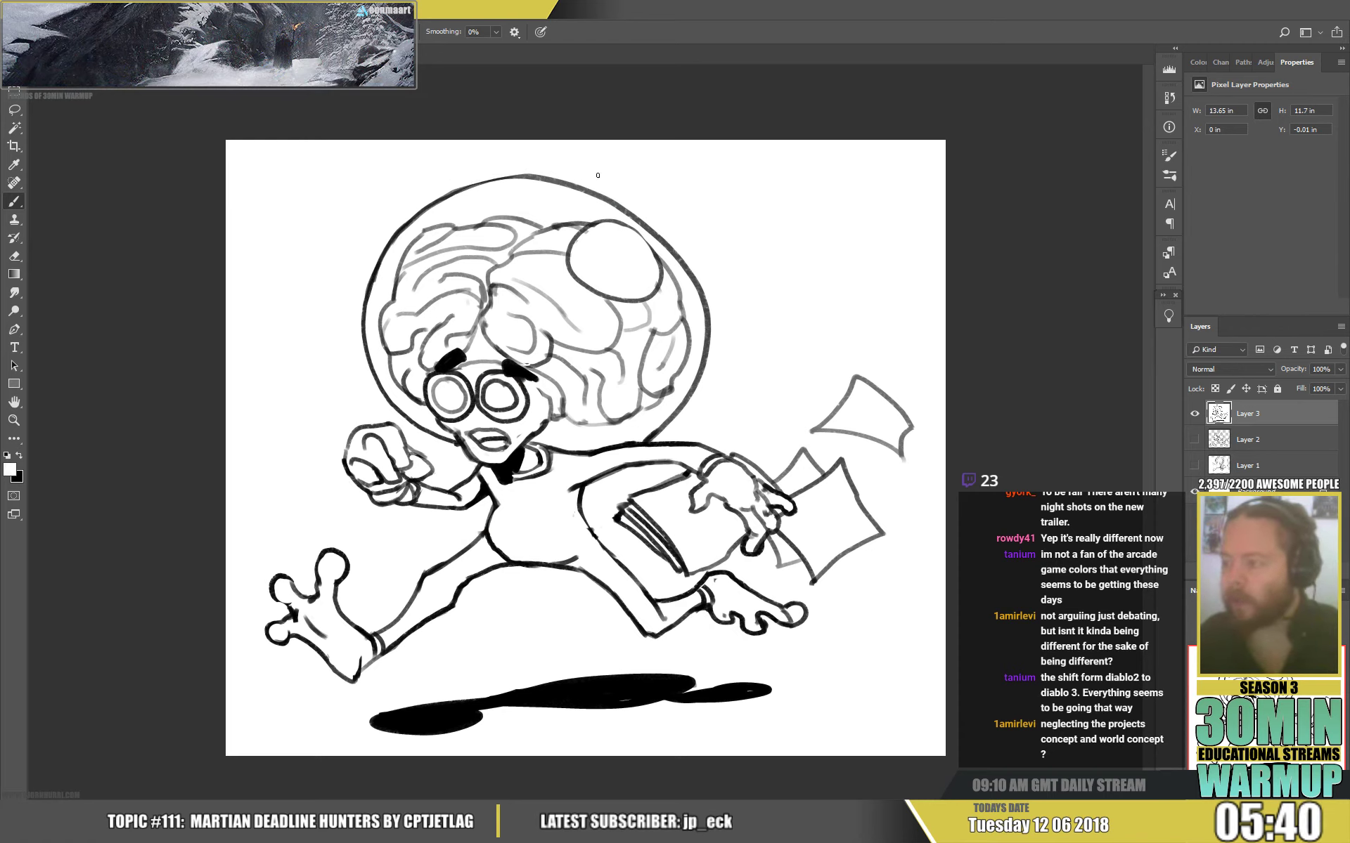
key(x)
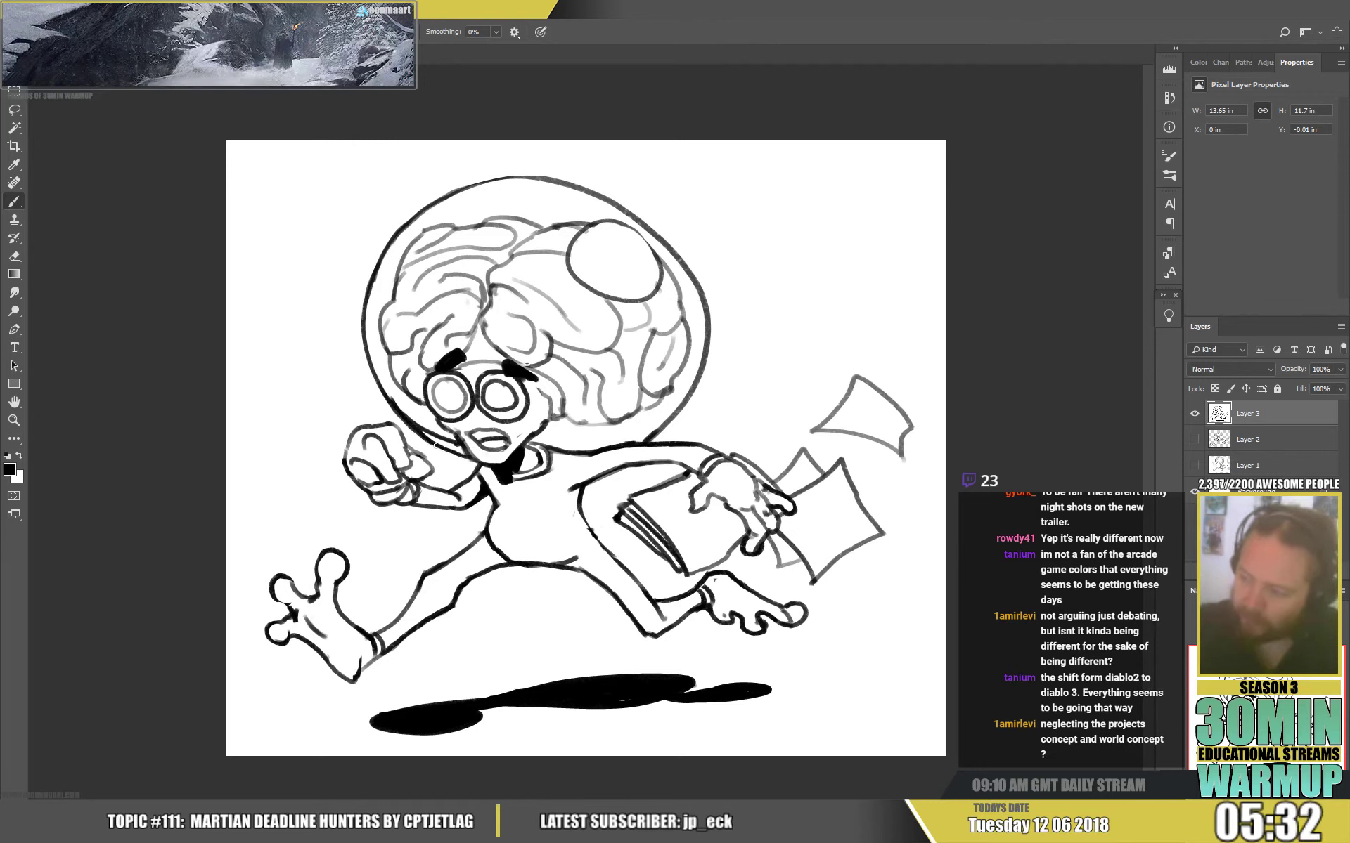
key(x)
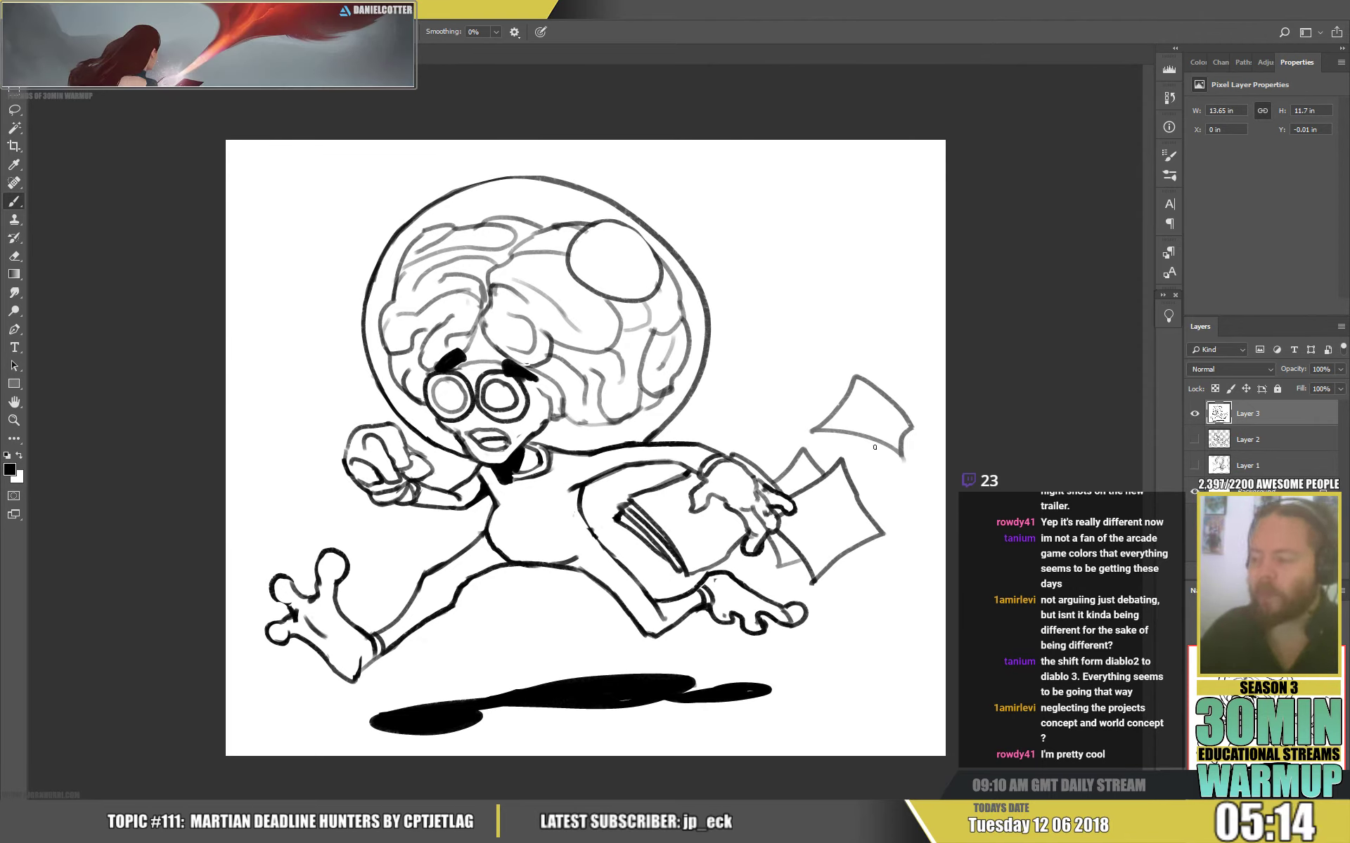
Paint solid black pupils in both eyes and add small white highlights to them.
drag(440, 398, 451, 397)
key(x)
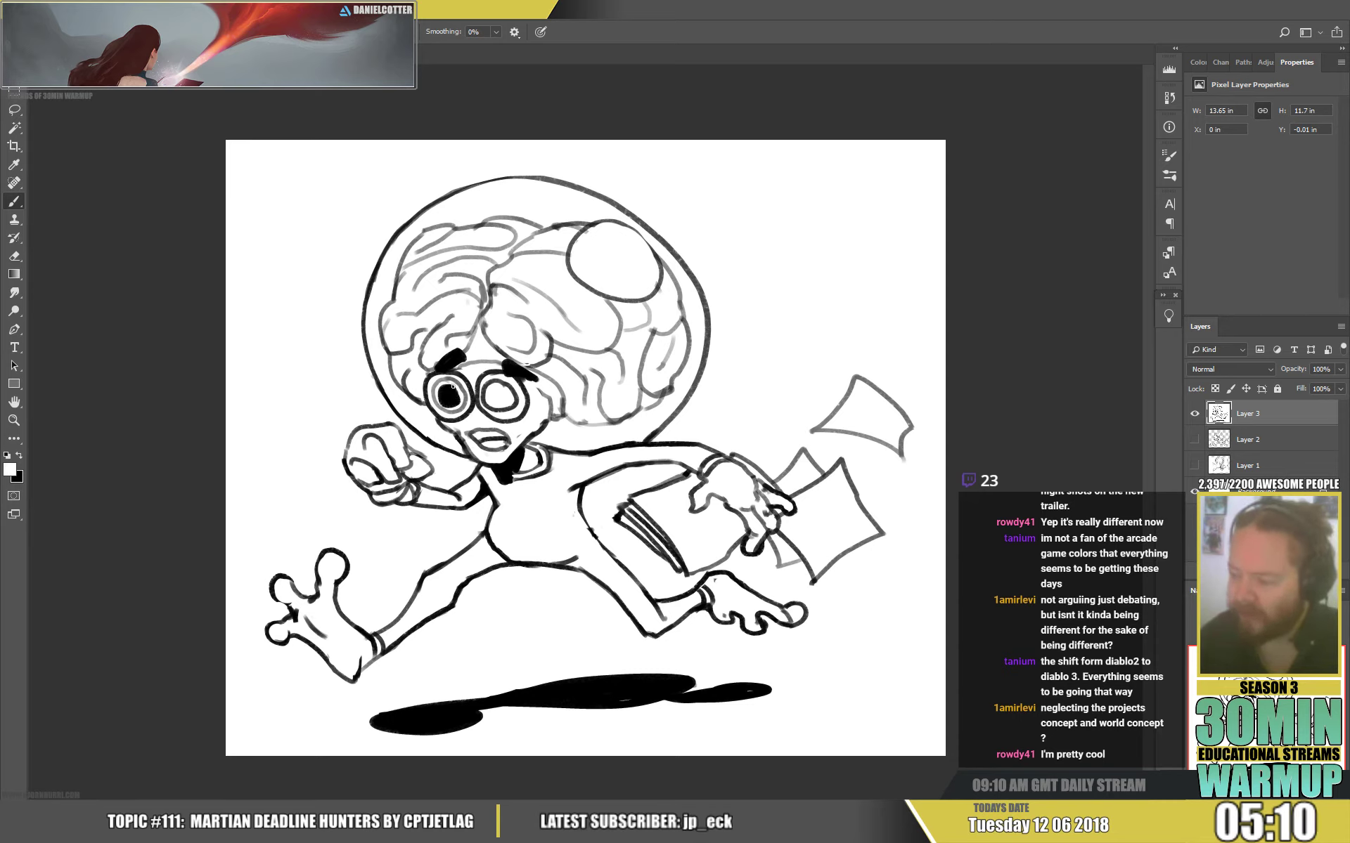
click(450, 388)
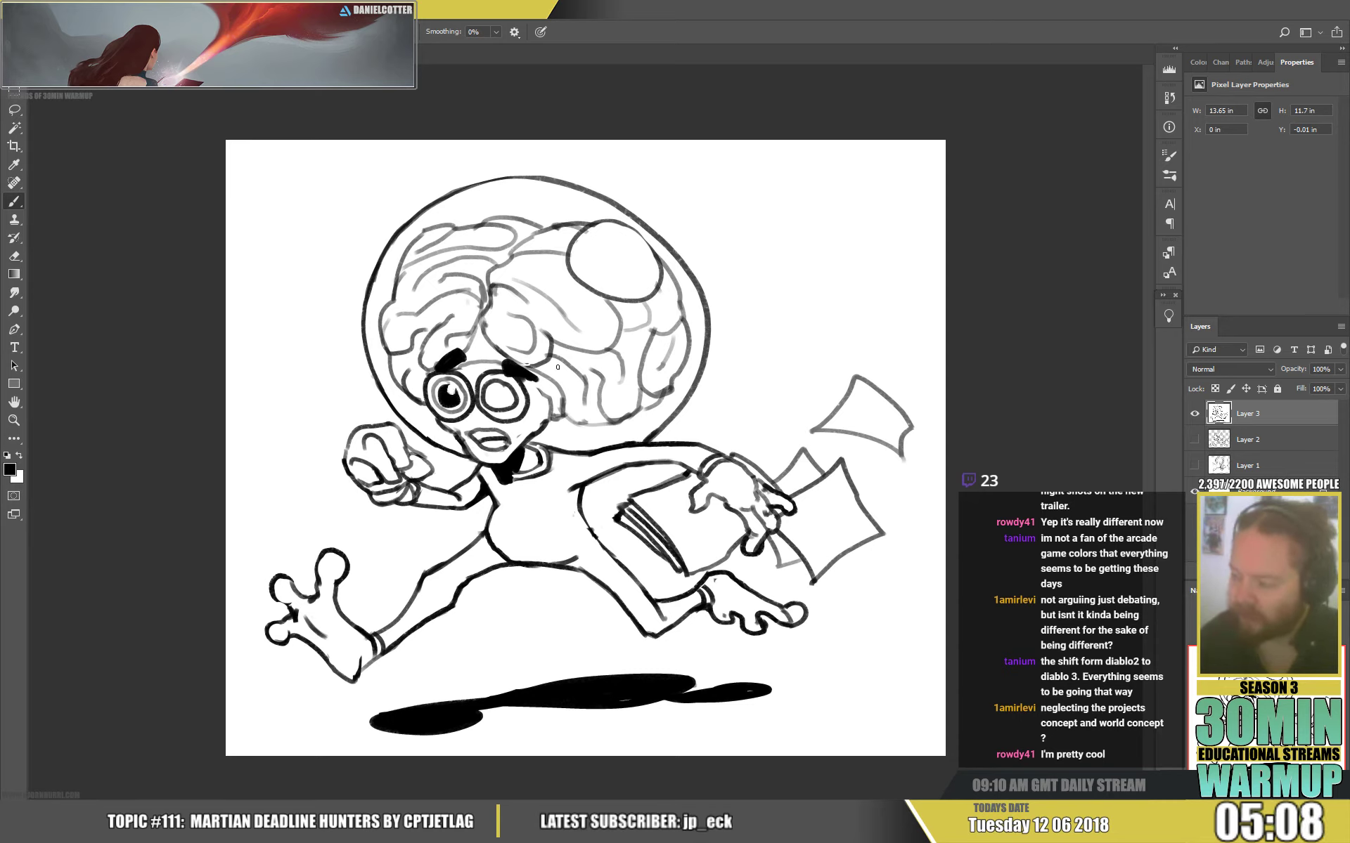
drag(500, 388, 504, 406)
key(x)
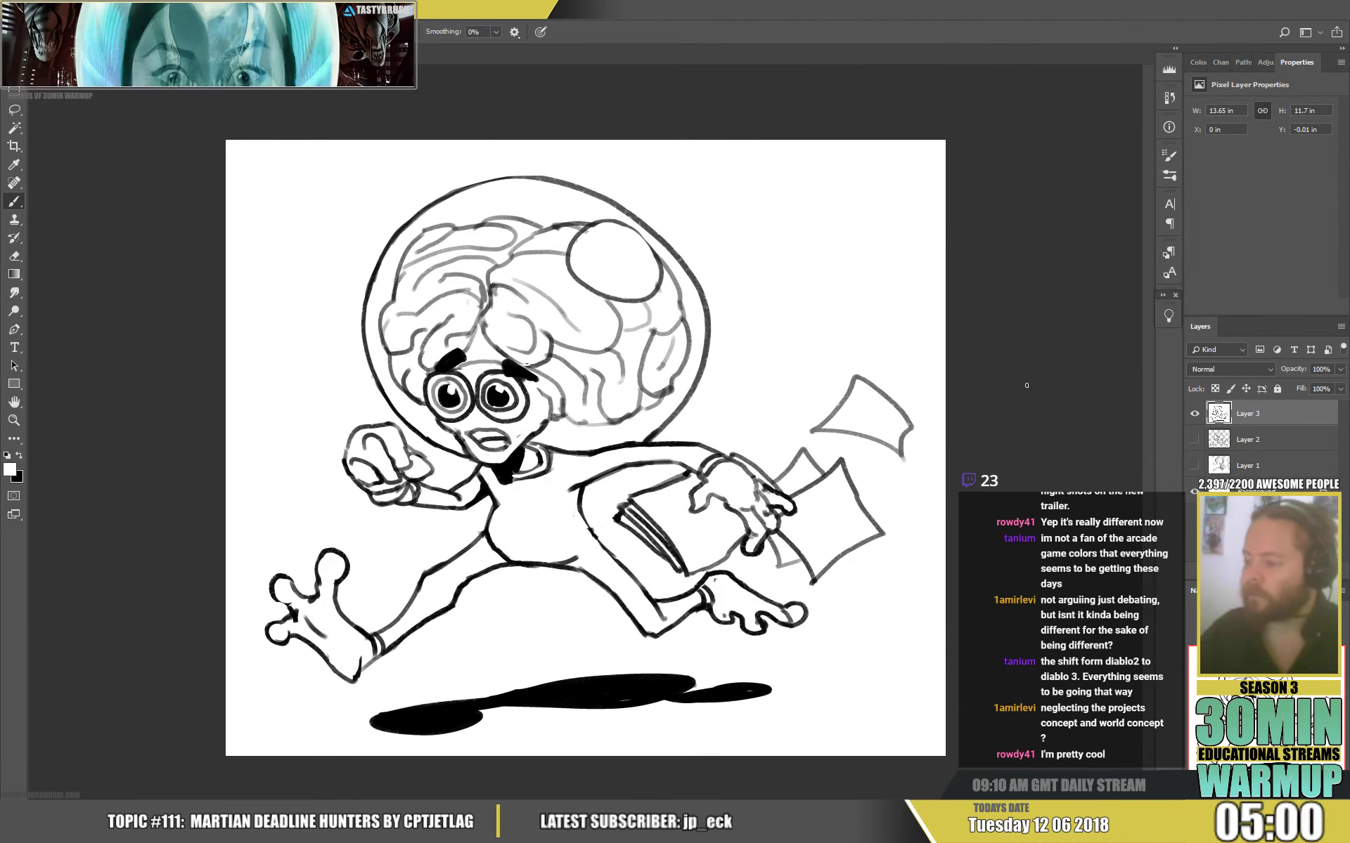
Draw a curled sheet above the flying papers and a thin edge-on sheet above the trailing hand in black.
key(x)
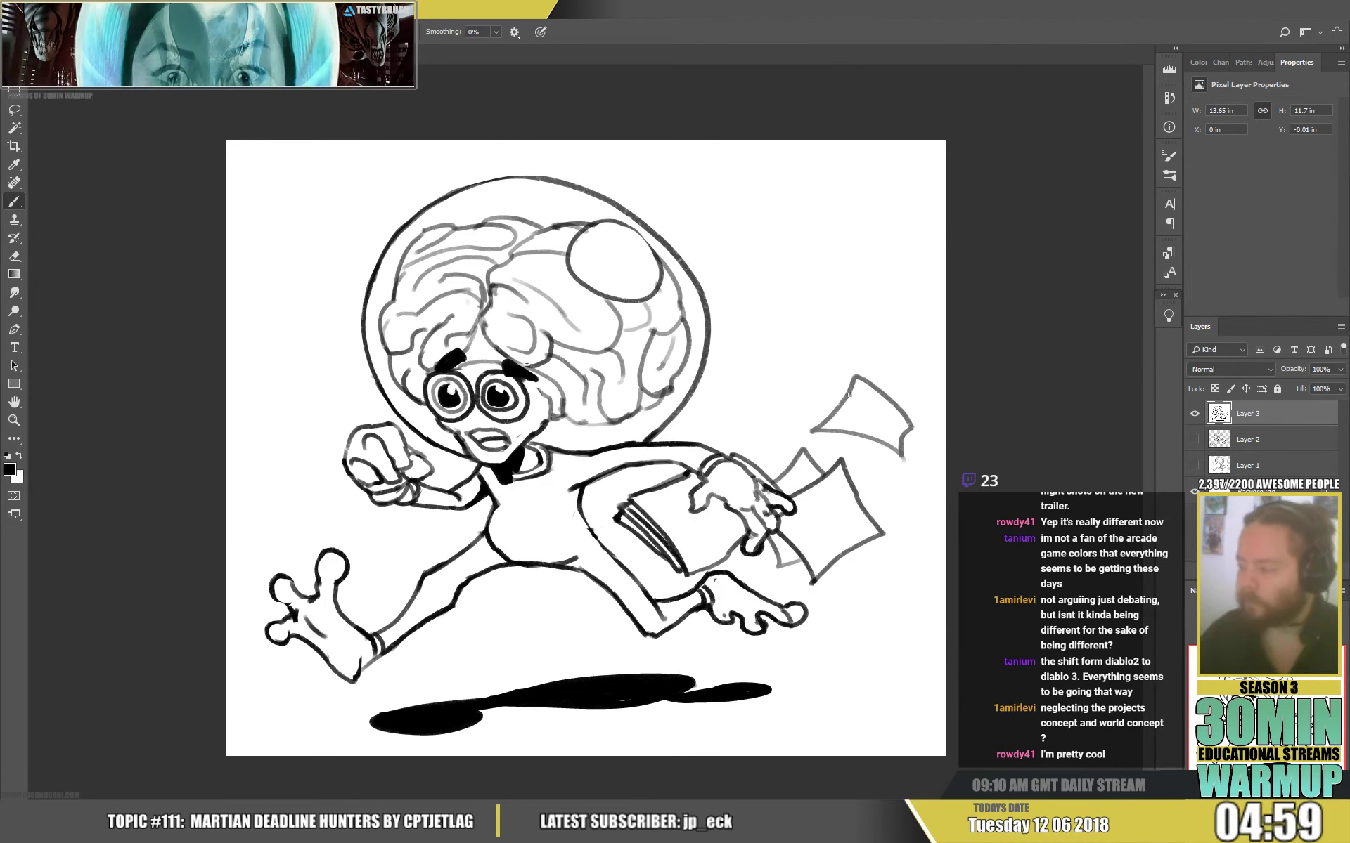
mouse_move(849, 389)
mouse_down()
mouse_move(812, 398)
mouse_move(832, 373)
mouse_move(893, 352)
mouse_move(871, 385)
mouse_up()
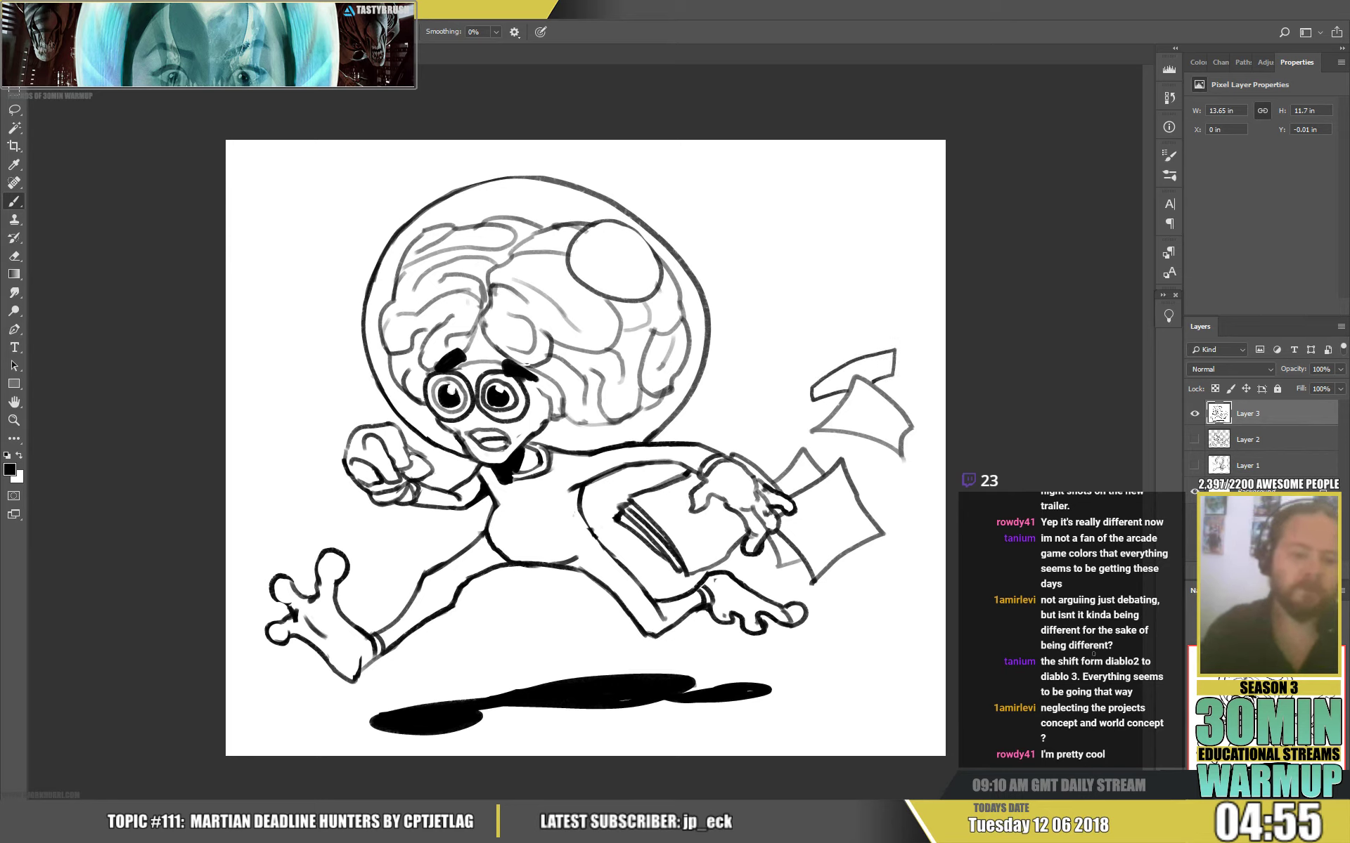
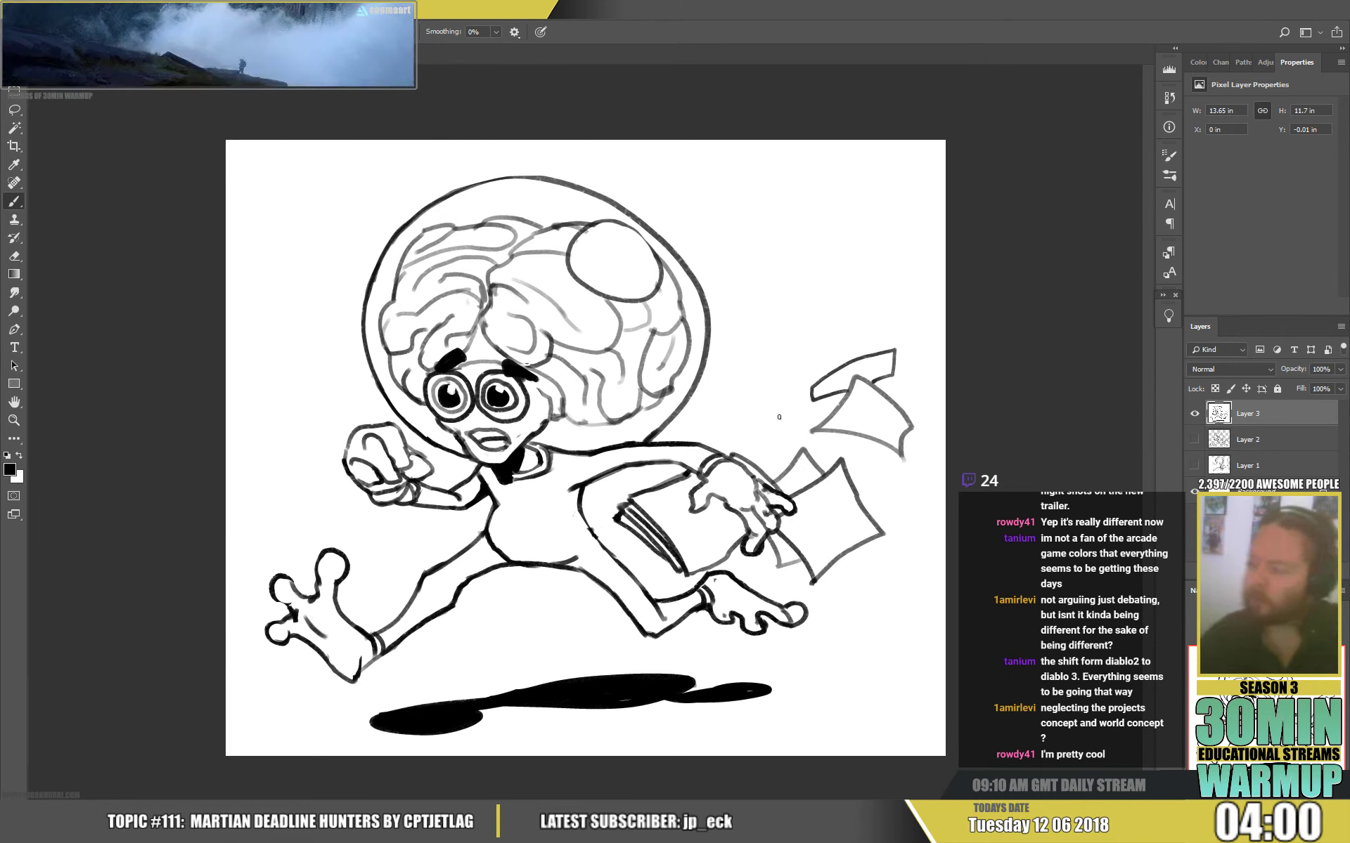
mouse_move(766, 372)
mouse_down()
mouse_move(764, 427)
mouse_move(769, 376)
mouse_up()
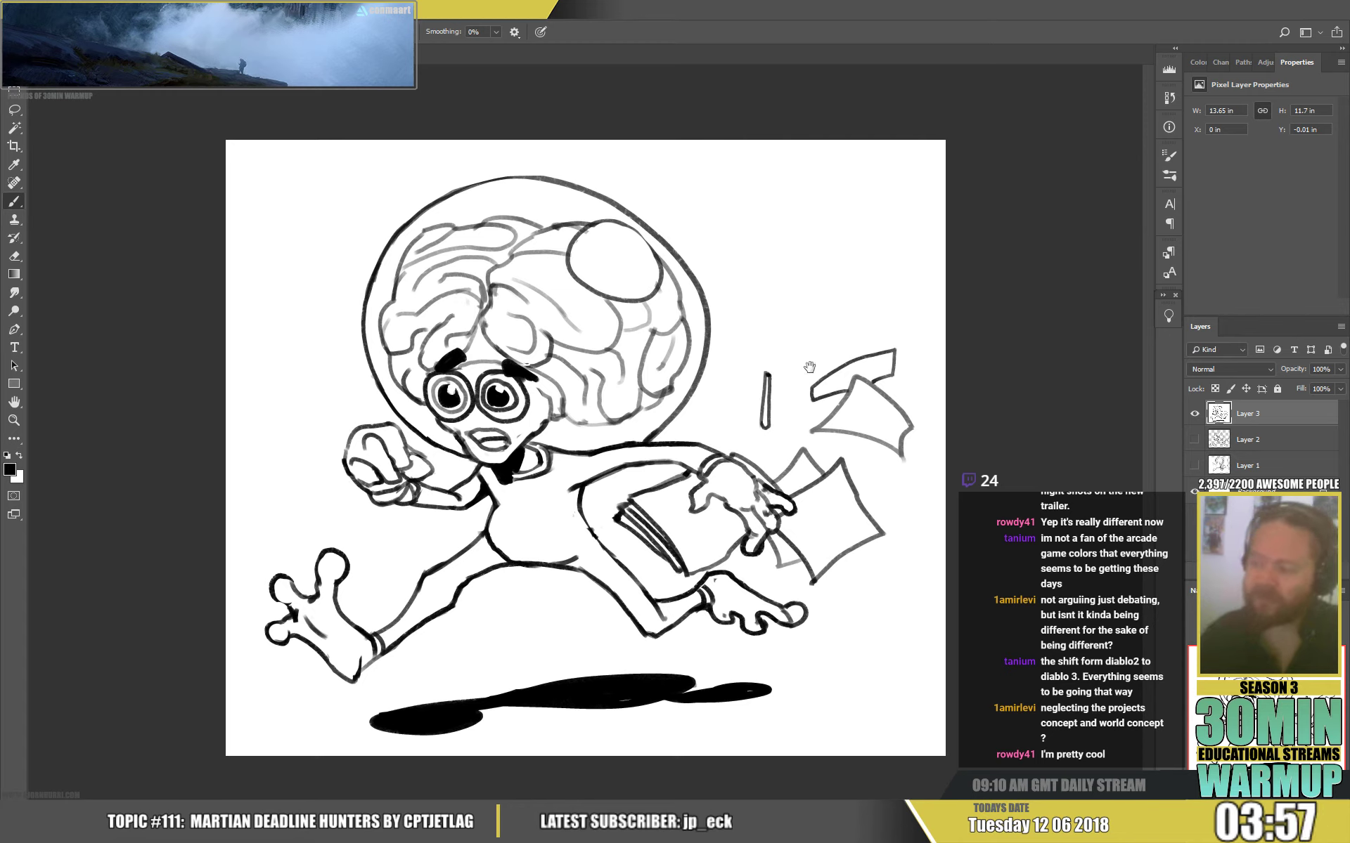
Touch up the line work around the eyes with a hard round 23 px eraser.
key(e)
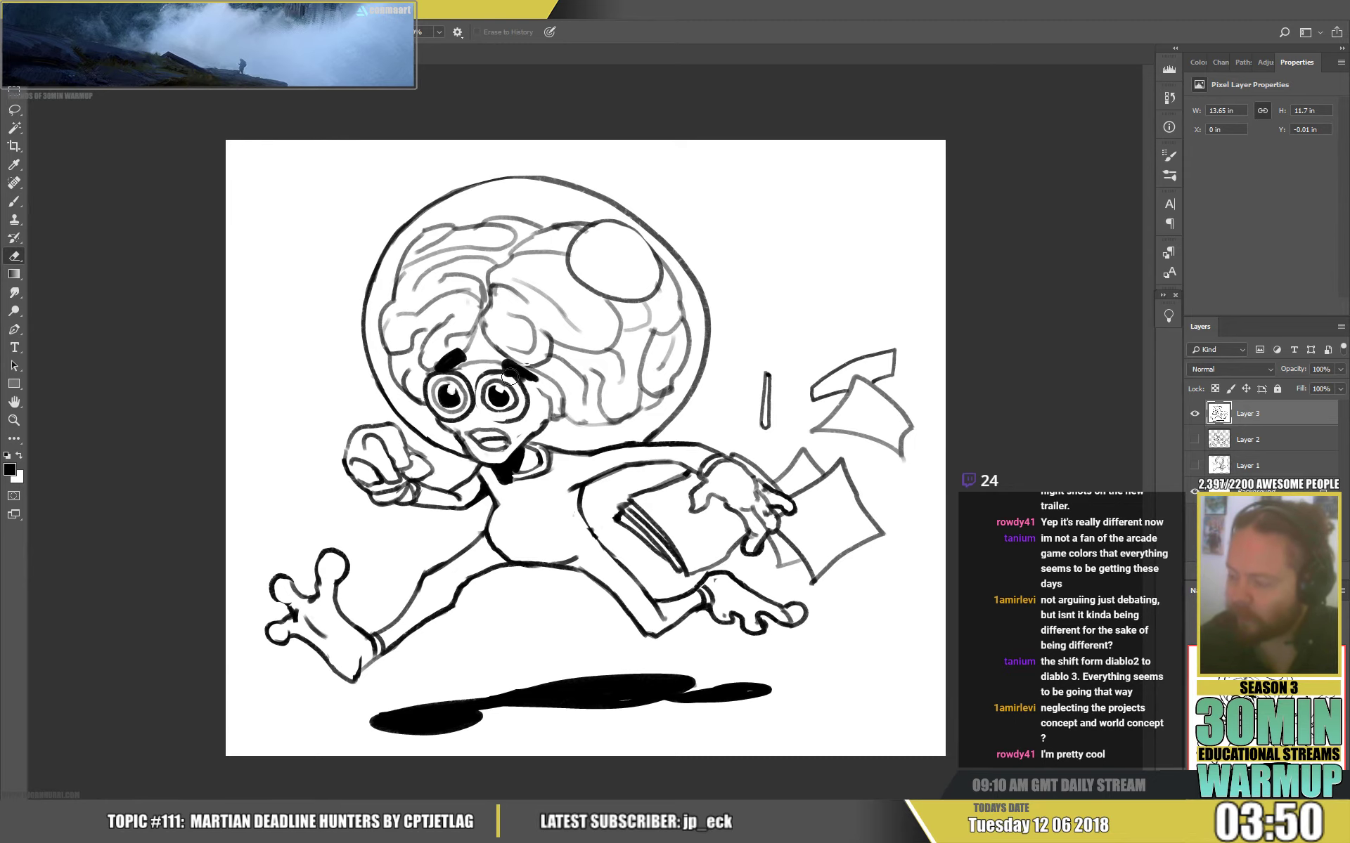
right_click(542, 393)
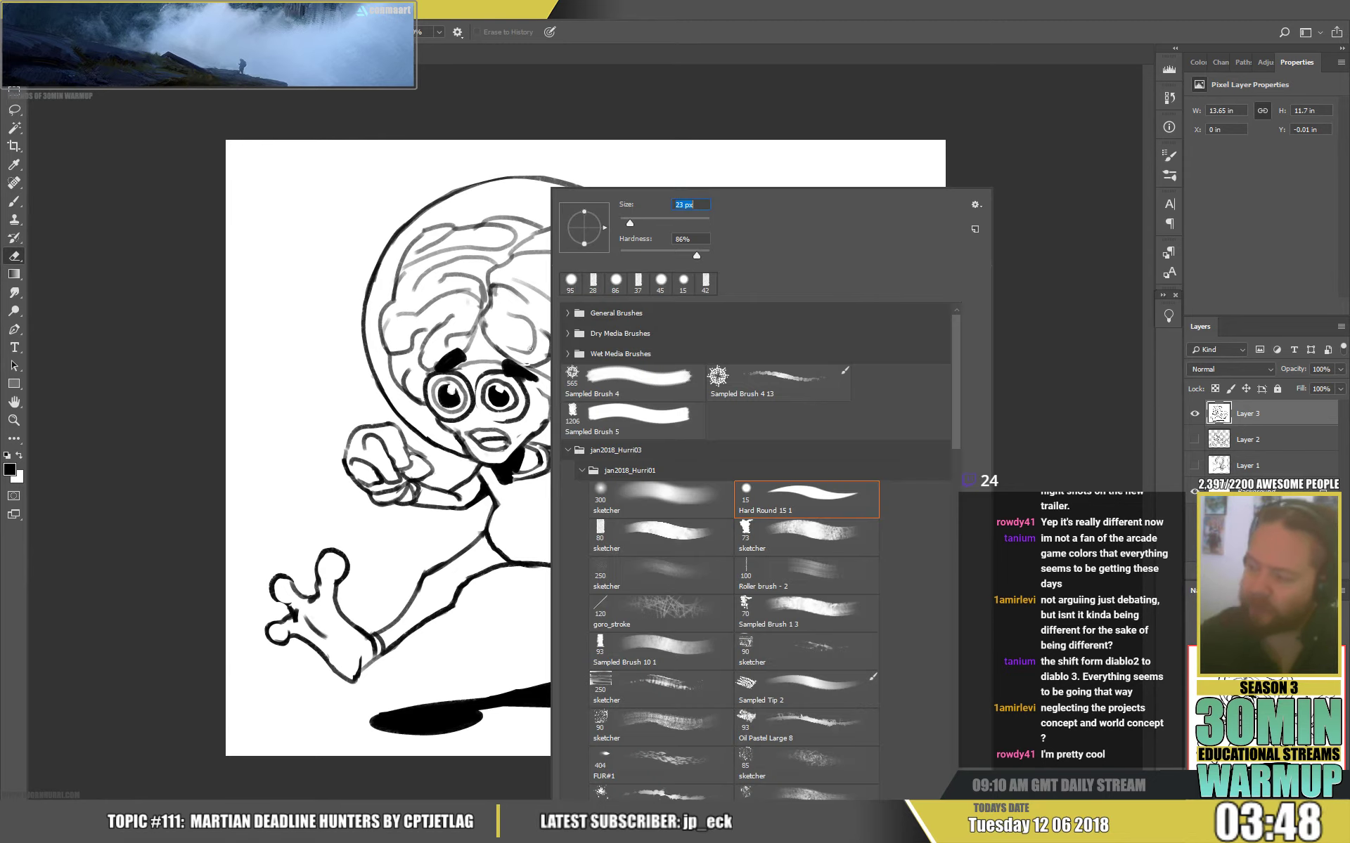
key(Return)
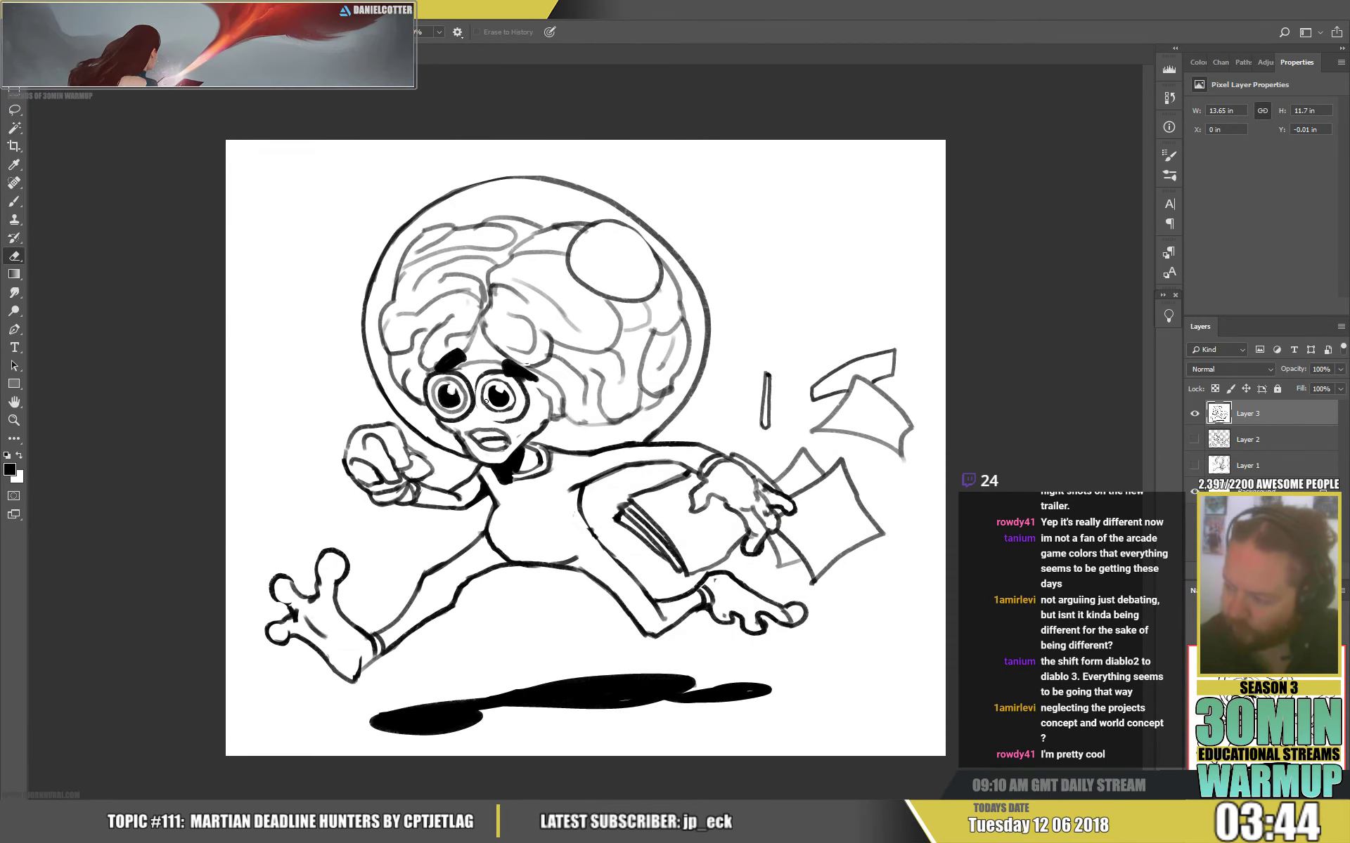
key(b)
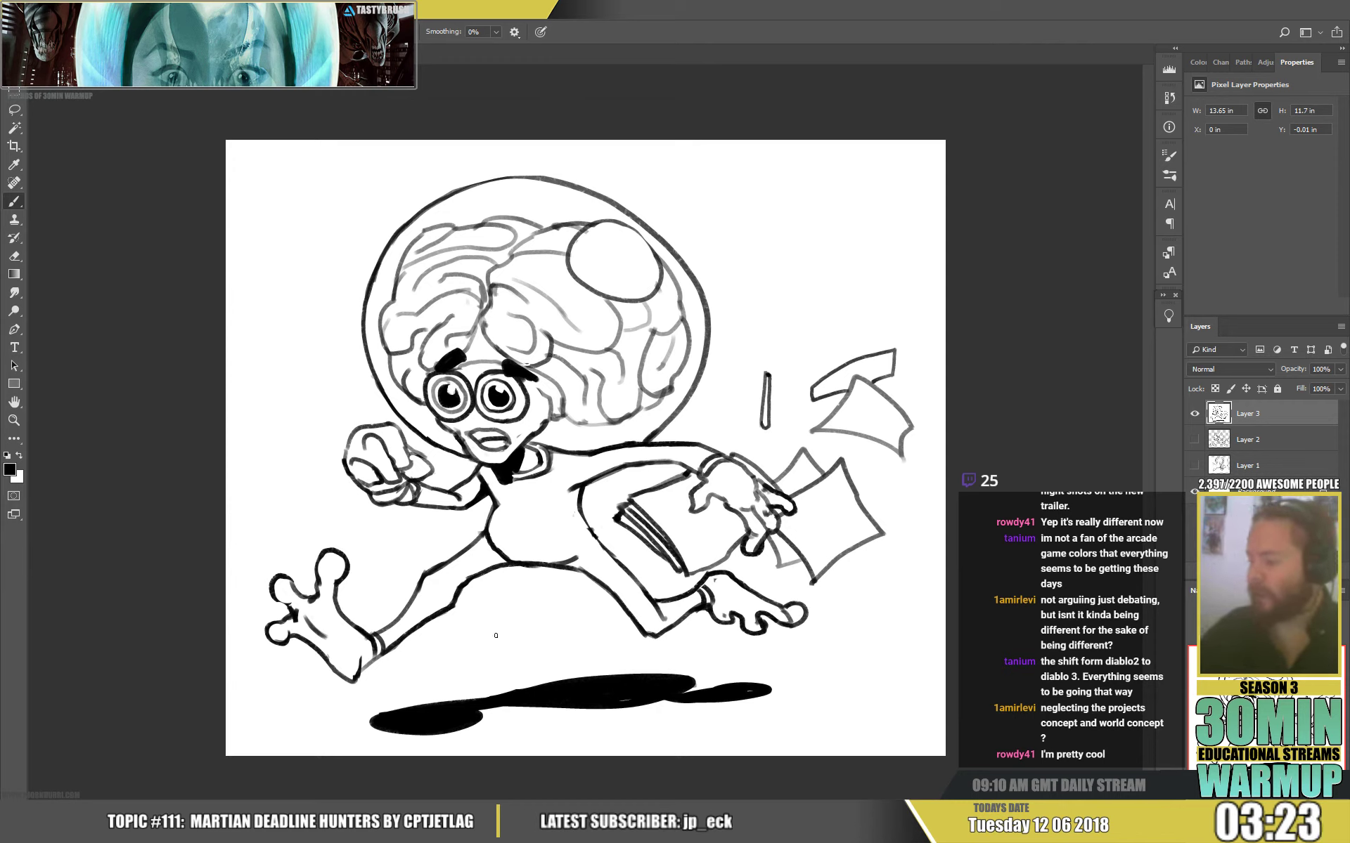
Add a new layer above the line art and set its blending mode to Multiply.
key(ctrl+shift+alt+n)
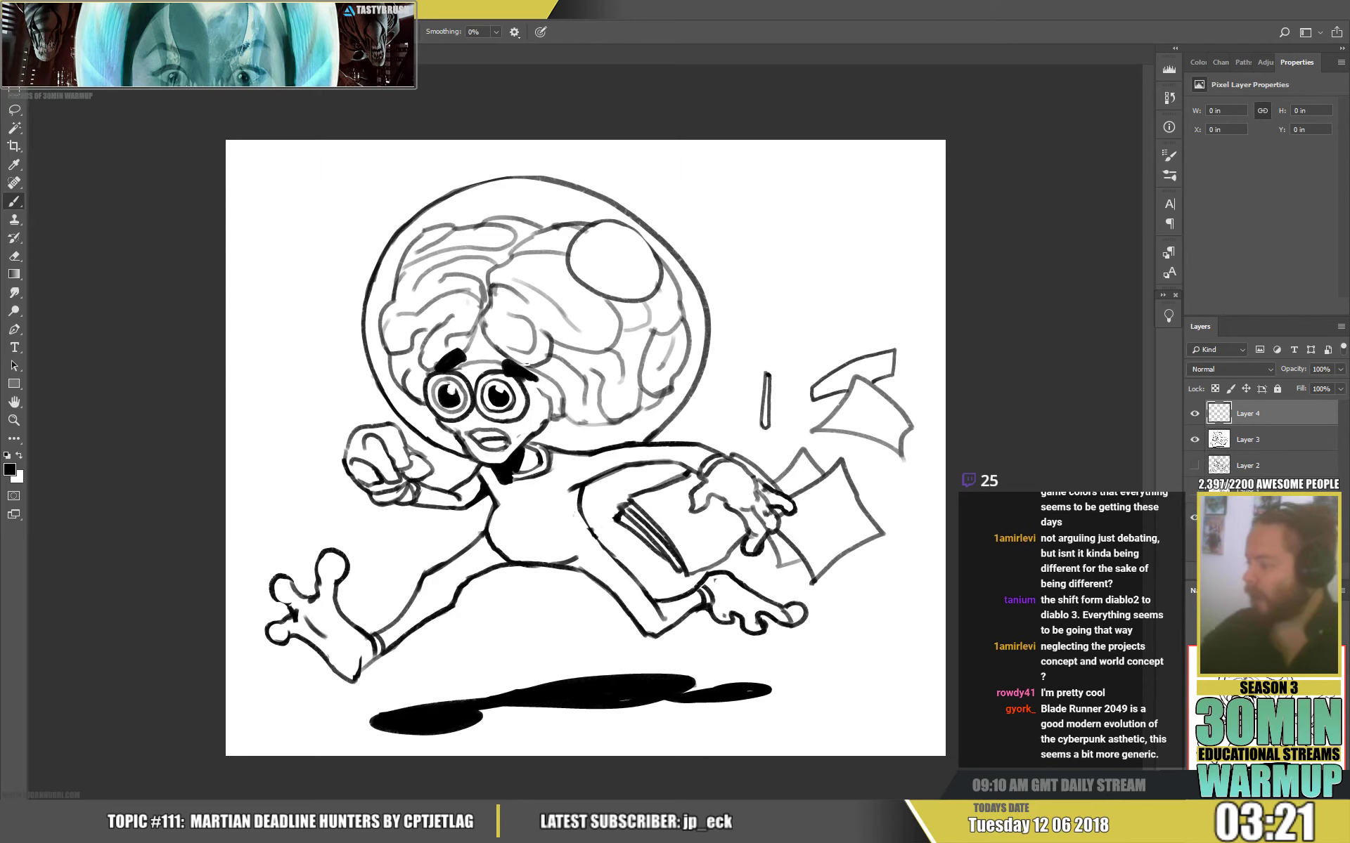
click(1208, 369)
click(1207, 430)
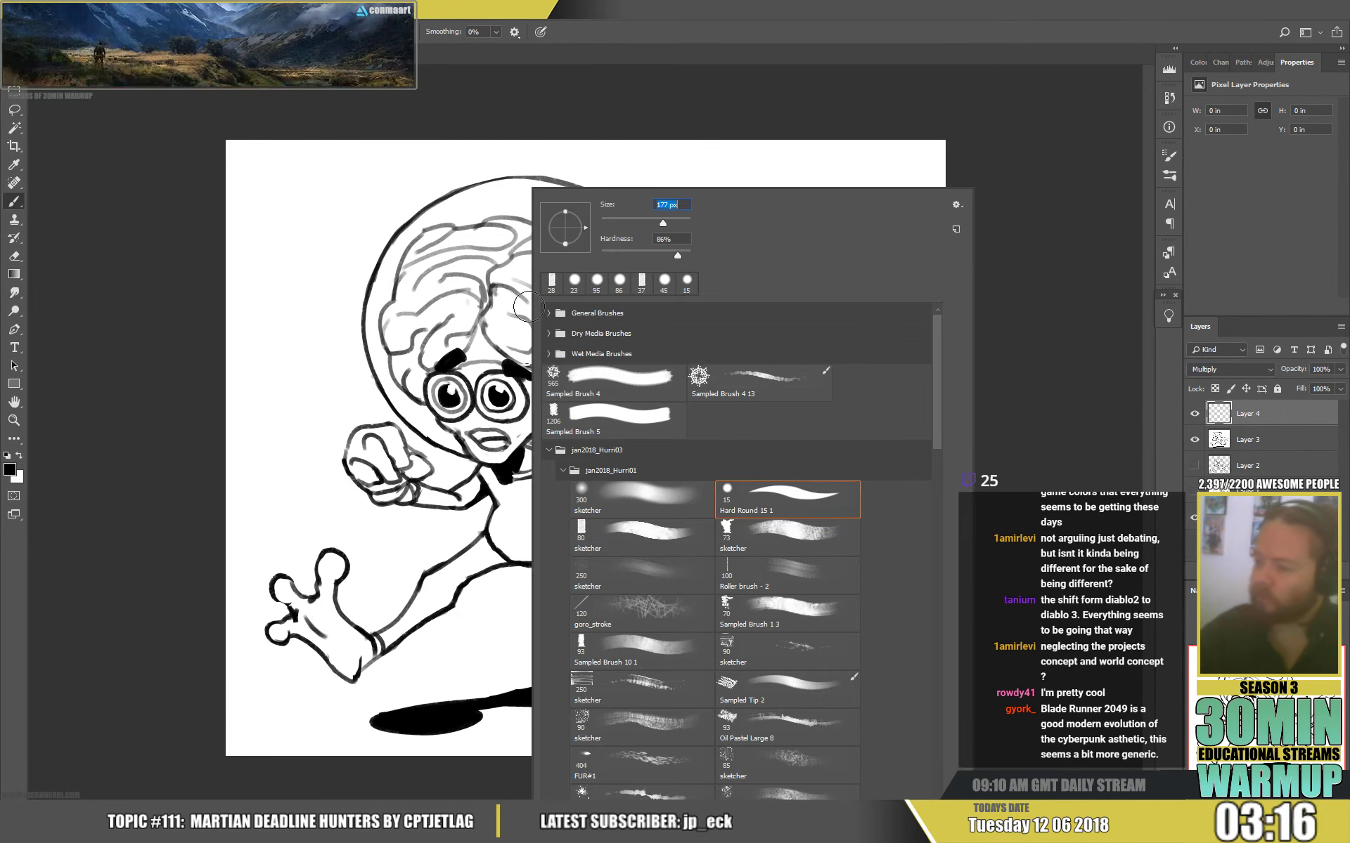
Fill the helmet, head and upper torso with flat mid-grey using a hard round brush, and trim the spill at the helmet's edge.
key(Return)
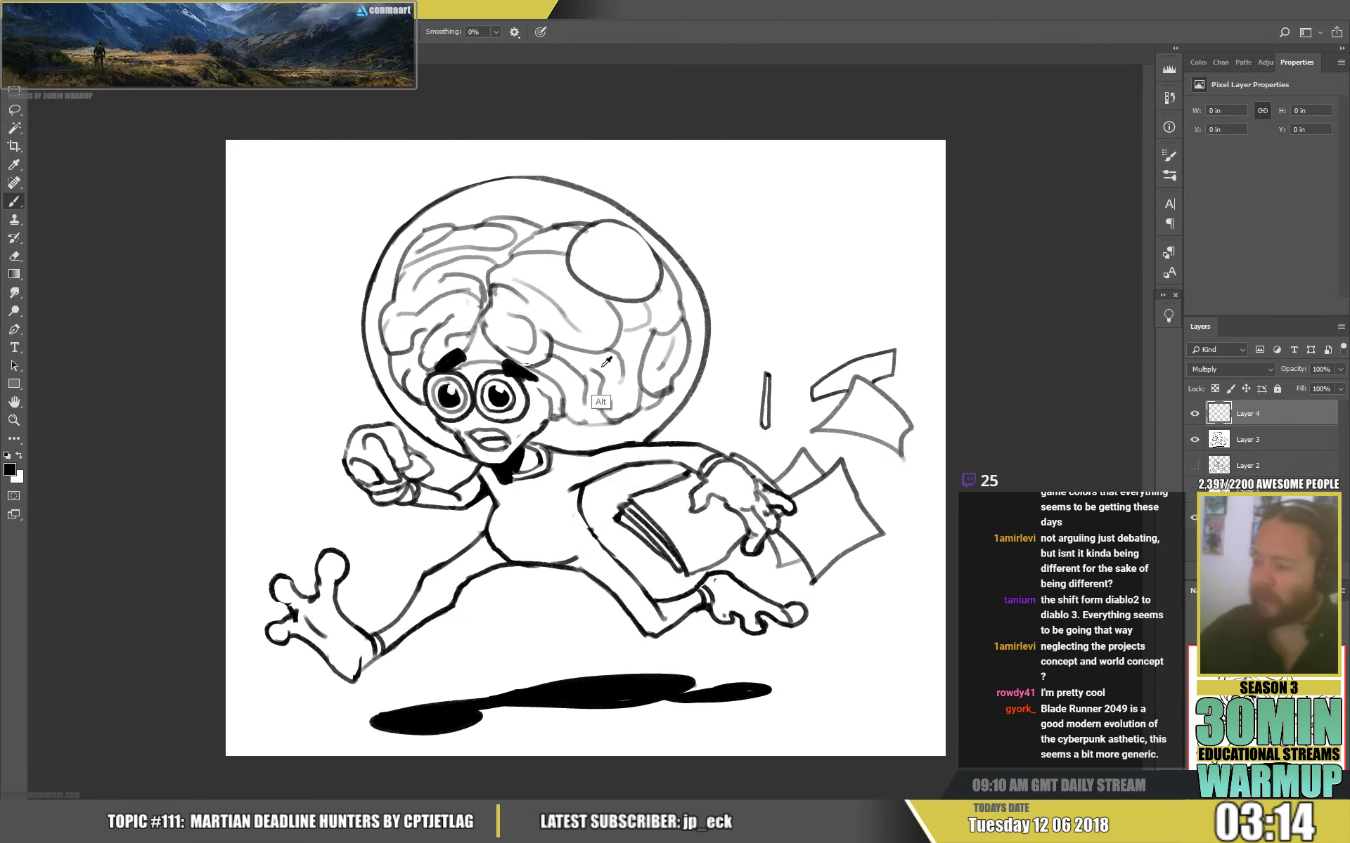
alt+click(466, 344)
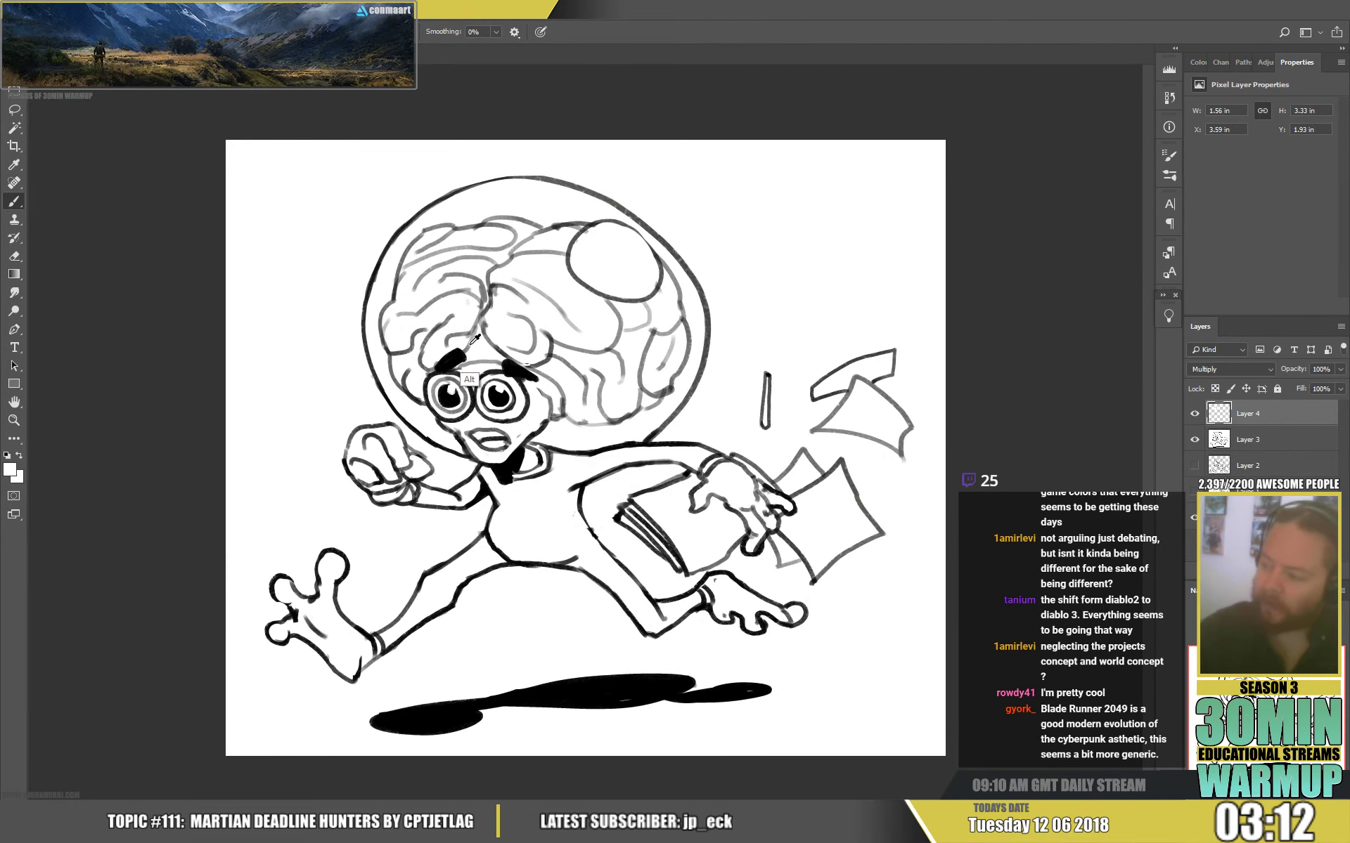
mouse_move(474, 340)
mouse_down()
mouse_move(462, 385)
mouse_move(442, 379)
mouse_move(406, 324)
mouse_move(402, 366)
mouse_move(431, 419)
mouse_move(381, 339)
mouse_move(389, 278)
mouse_move(414, 236)
mouse_move(471, 202)
mouse_move(549, 193)
mouse_move(603, 209)
mouse_move(677, 283)
mouse_move(688, 345)
mouse_move(665, 395)
mouse_move(692, 357)
mouse_move(655, 413)
mouse_move(571, 475)
mouse_move(573, 535)
mouse_move(555, 412)
mouse_move(533, 394)
mouse_move(500, 447)
mouse_move(438, 429)
mouse_move(408, 329)
mouse_move(407, 342)
mouse_move(549, 225)
mouse_move(473, 298)
mouse_move(521, 423)
mouse_move(563, 443)
mouse_move(658, 326)
mouse_move(662, 384)
mouse_move(651, 288)
mouse_move(532, 212)
mouse_move(680, 348)
mouse_move(571, 292)
mouse_move(633, 294)
mouse_move(601, 307)
mouse_up()
key(e)
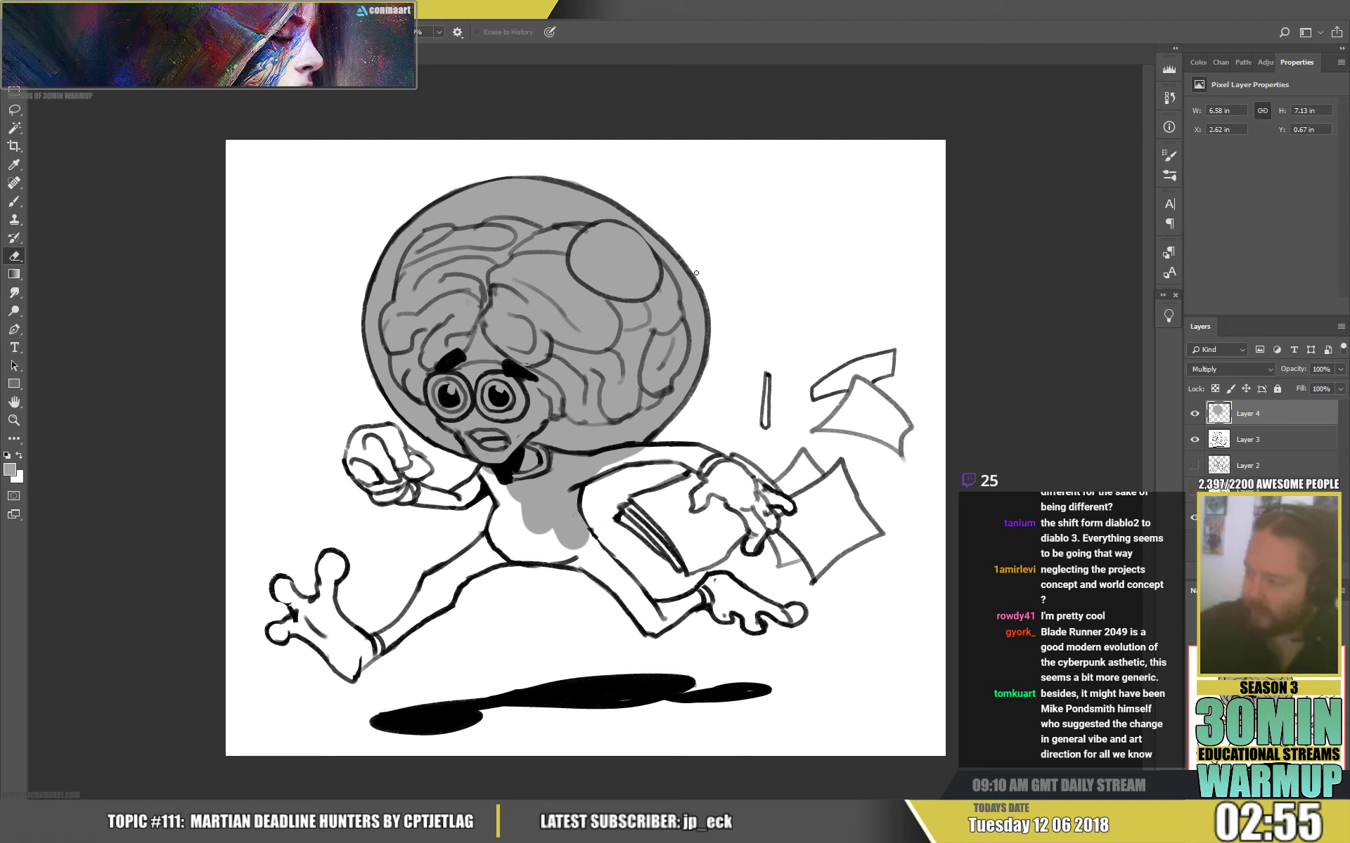
Extend the flat grey over the trailing arm and hand, the held papers and the loose flying sheets.
key(b)
click(733, 485)
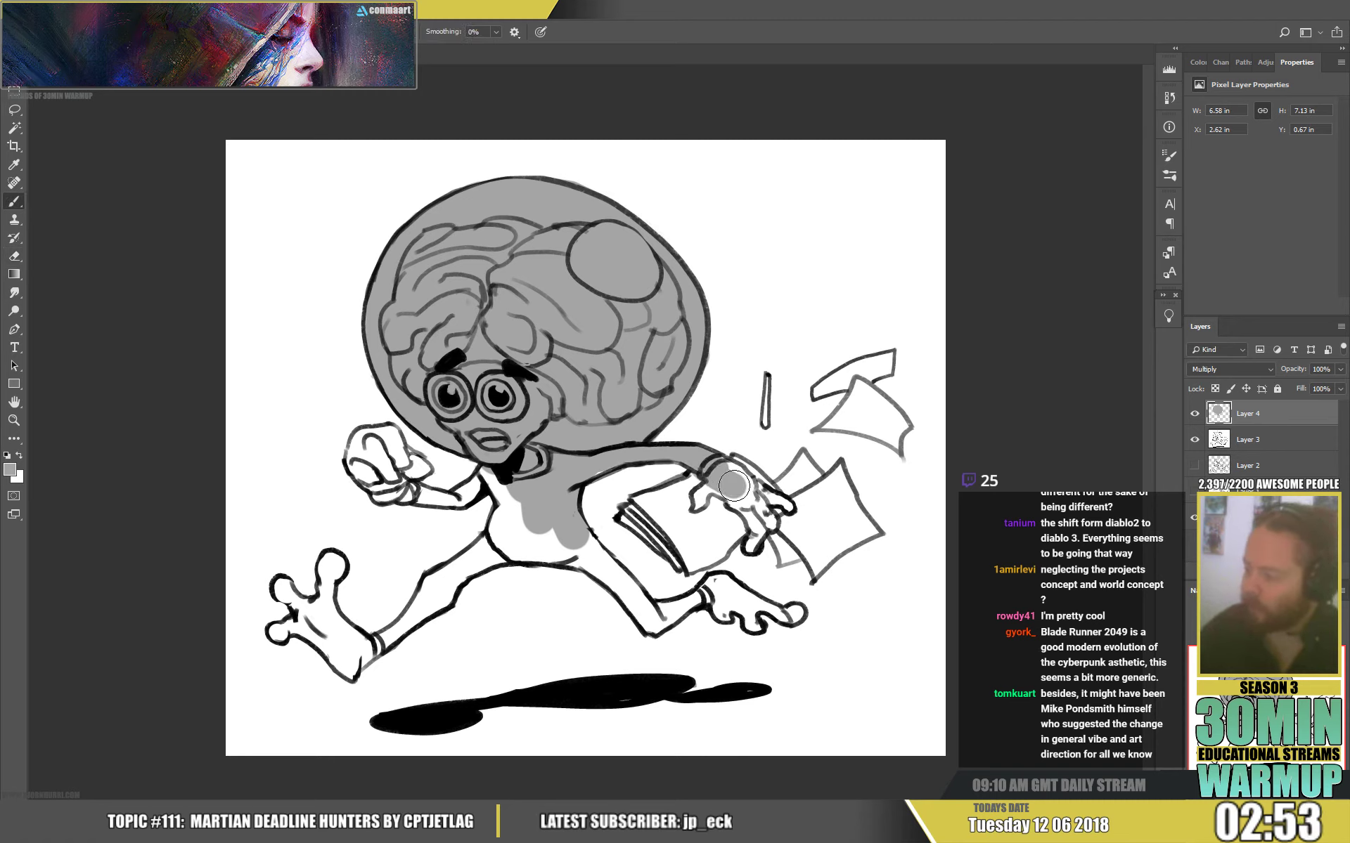
mouse_move(733, 485)
mouse_down()
mouse_move(763, 501)
mouse_move(802, 463)
mouse_move(816, 512)
mouse_move(839, 469)
mouse_move(866, 530)
mouse_move(816, 572)
mouse_move(808, 551)
mouse_move(782, 559)
mouse_move(762, 520)
mouse_move(749, 547)
mouse_up()
mouse_move(733, 538)
mouse_down()
mouse_move(691, 567)
mouse_move(627, 517)
mouse_move(688, 498)
mouse_move(684, 556)
mouse_move(710, 528)
mouse_move(806, 496)
mouse_move(808, 551)
mouse_move(840, 556)
mouse_up()
mouse_move(843, 418)
mouse_down()
mouse_move(817, 433)
mouse_move(859, 389)
mouse_move(890, 412)
mouse_move(894, 436)
mouse_move(836, 419)
mouse_move(865, 395)
mouse_move(821, 395)
mouse_move(864, 373)
mouse_up()
drag(766, 410, 767, 380)
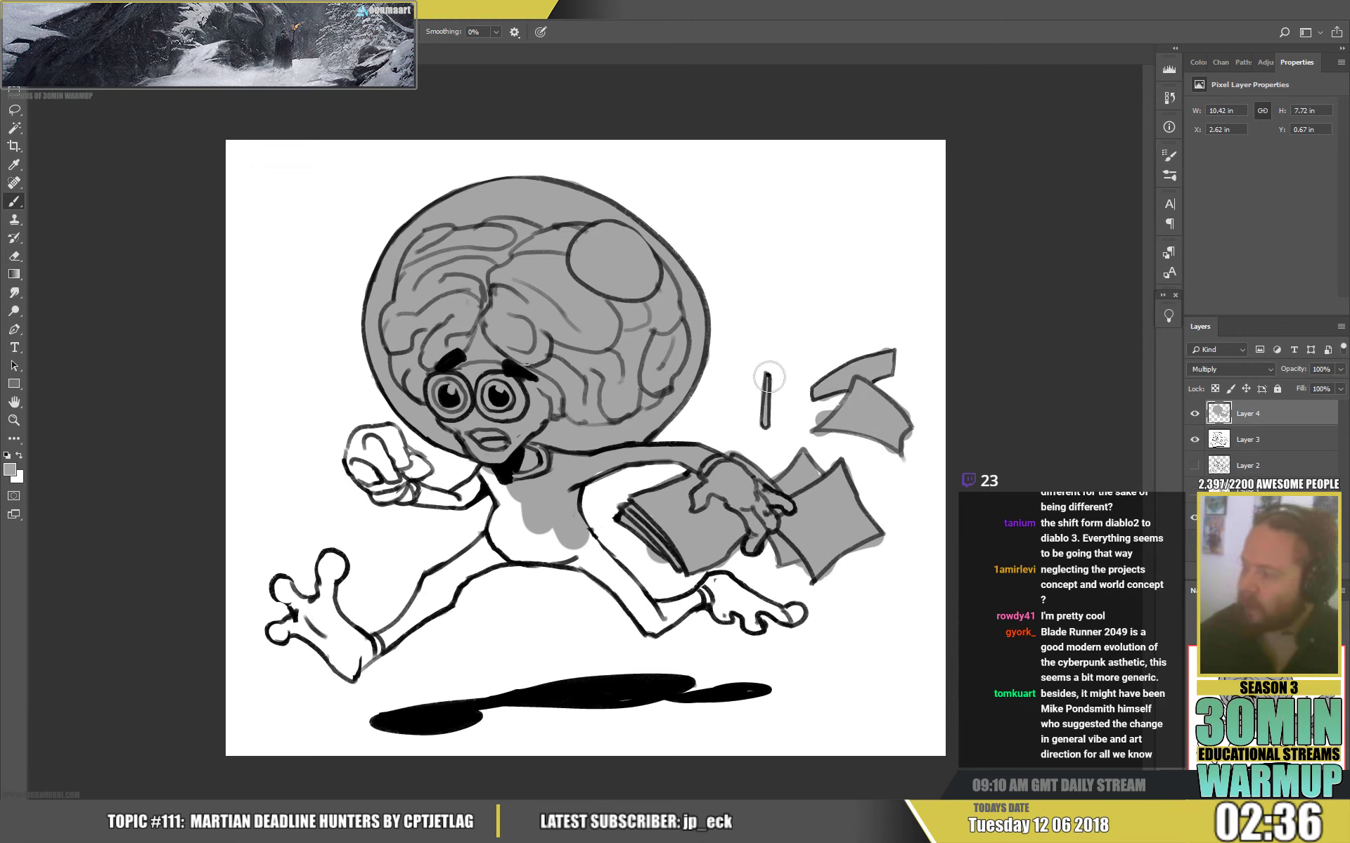
Erase the grey spill outside the outlines of the flying sheets and the held papers.
key(e)
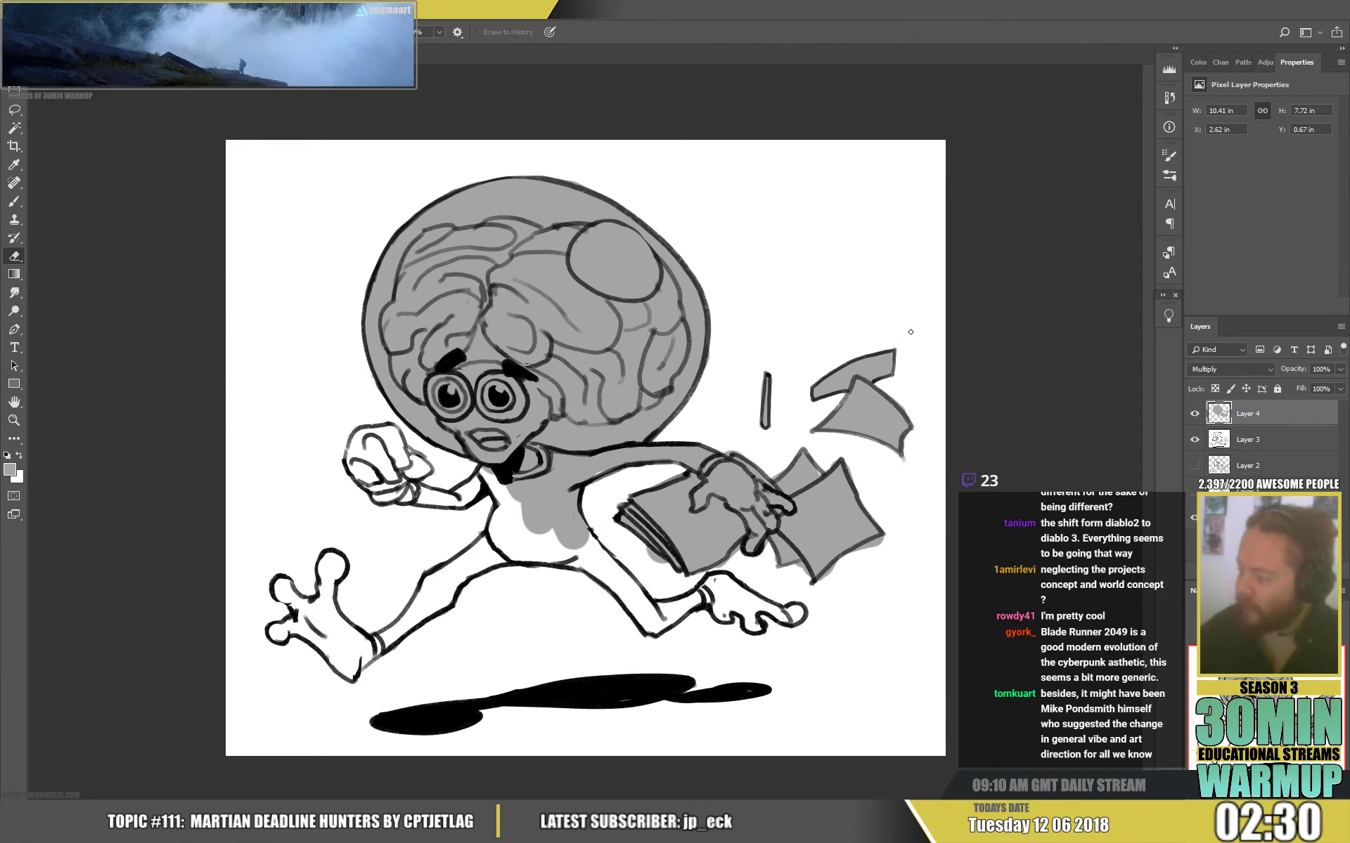
drag(905, 411, 915, 424)
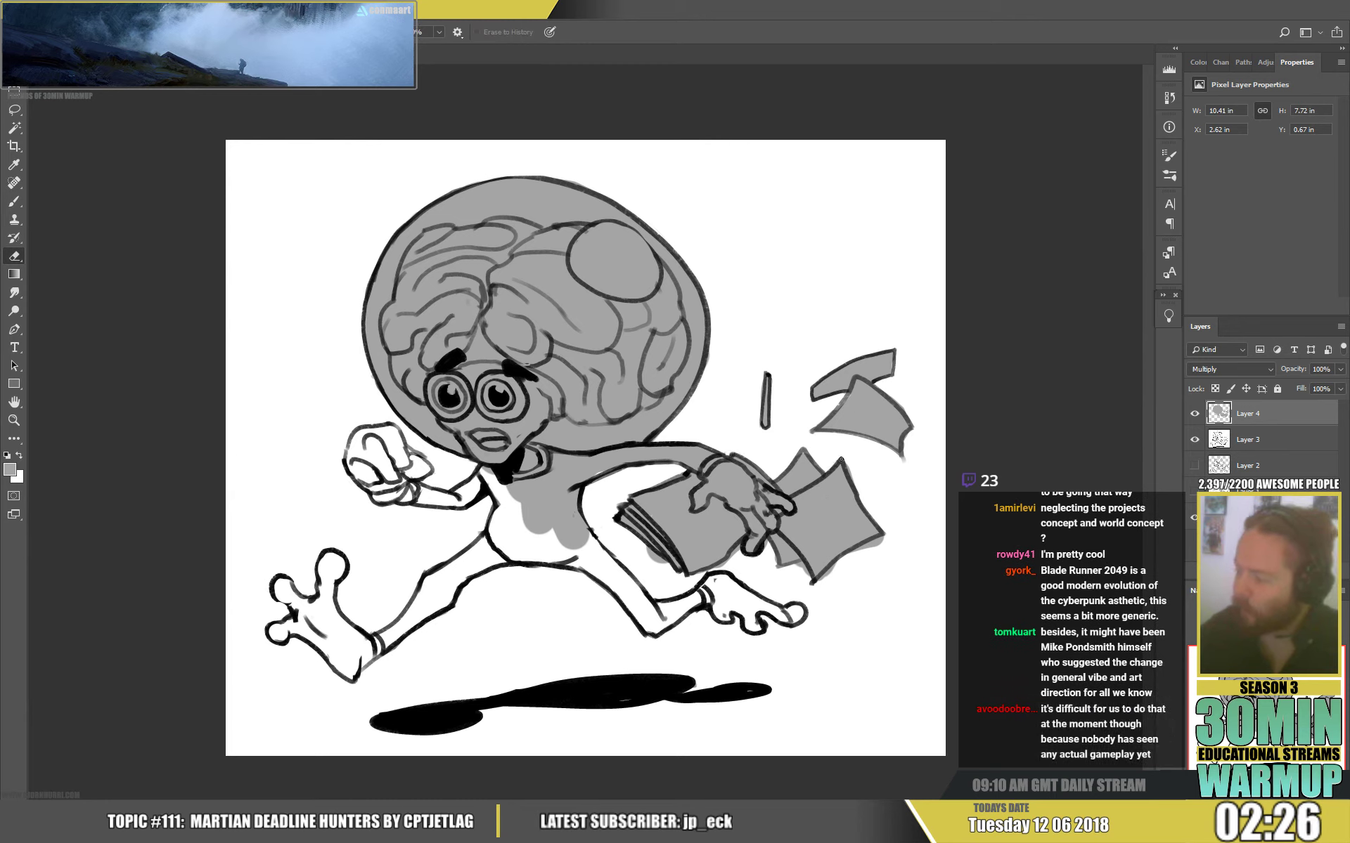
drag(854, 548, 807, 575)
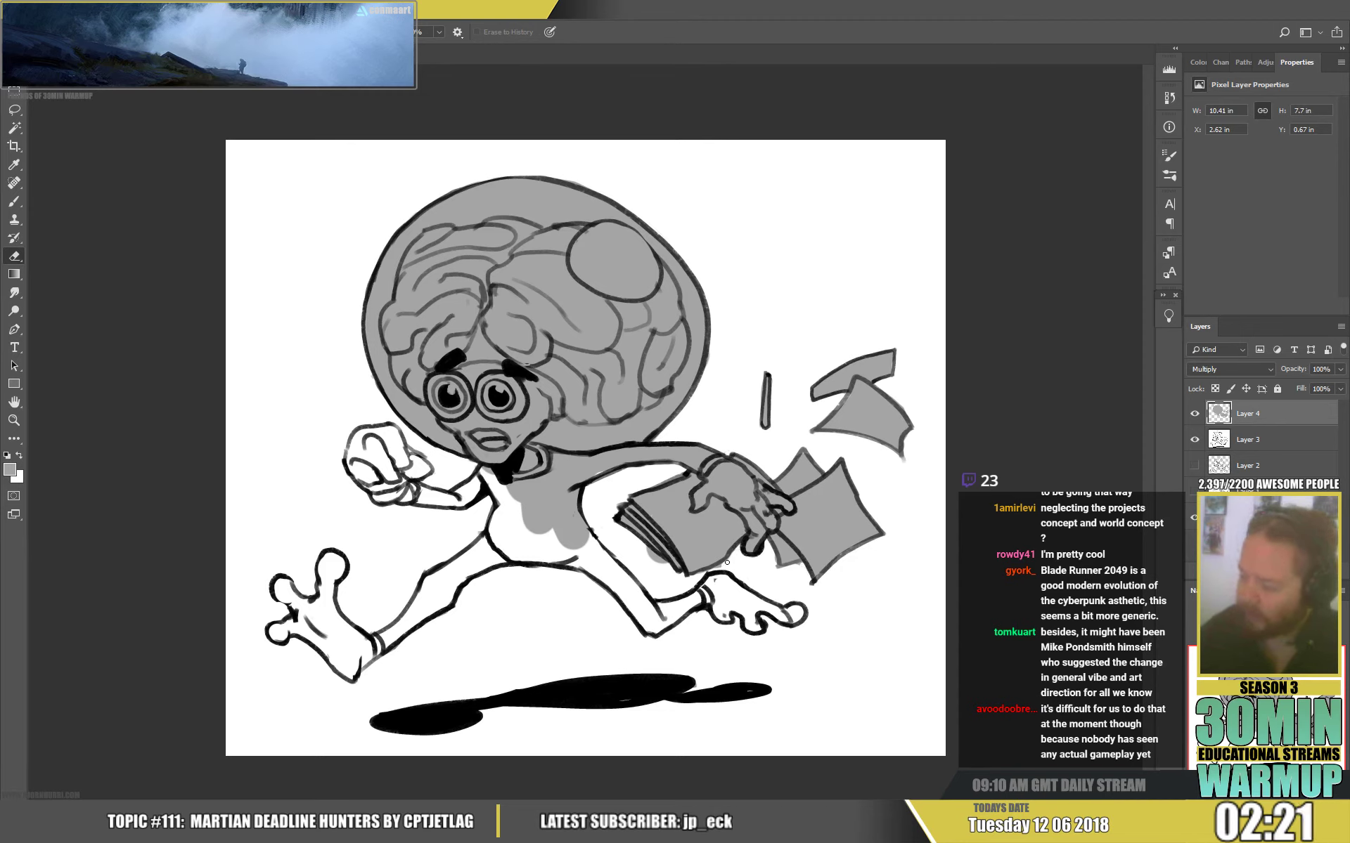
key(b)
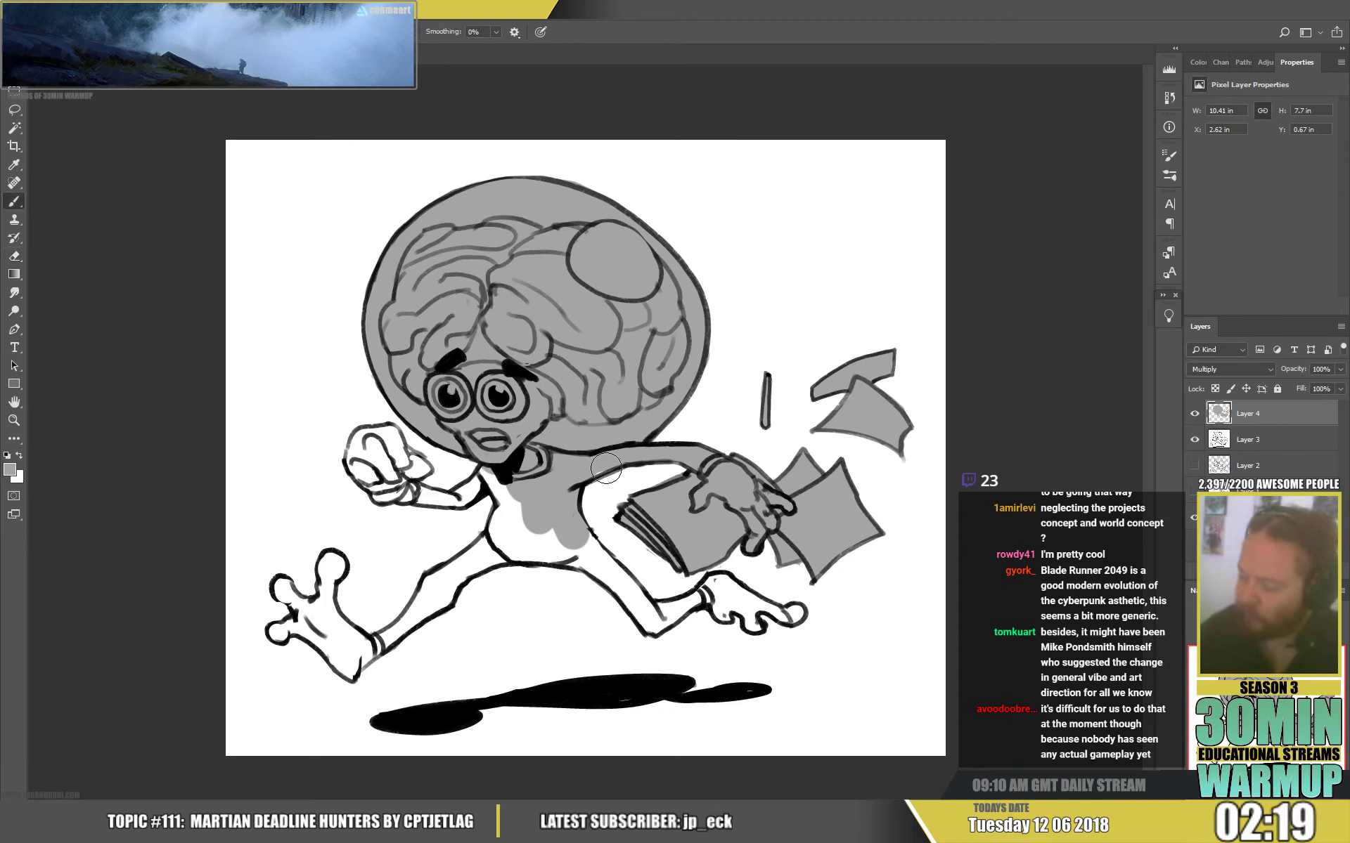
Fill the torso, the forward arm and fist, and the trailing thigh with flat grey.
mouse_move(646, 604)
mouse_down()
mouse_move(587, 541)
mouse_move(596, 562)
mouse_move(495, 538)
mouse_move(501, 470)
mouse_move(536, 536)
mouse_move(496, 478)
mouse_move(464, 495)
mouse_move(426, 492)
mouse_move(386, 434)
mouse_move(362, 439)
mouse_move(352, 464)
mouse_move(377, 492)
mouse_move(391, 472)
mouse_move(365, 449)
mouse_up()
key(e)
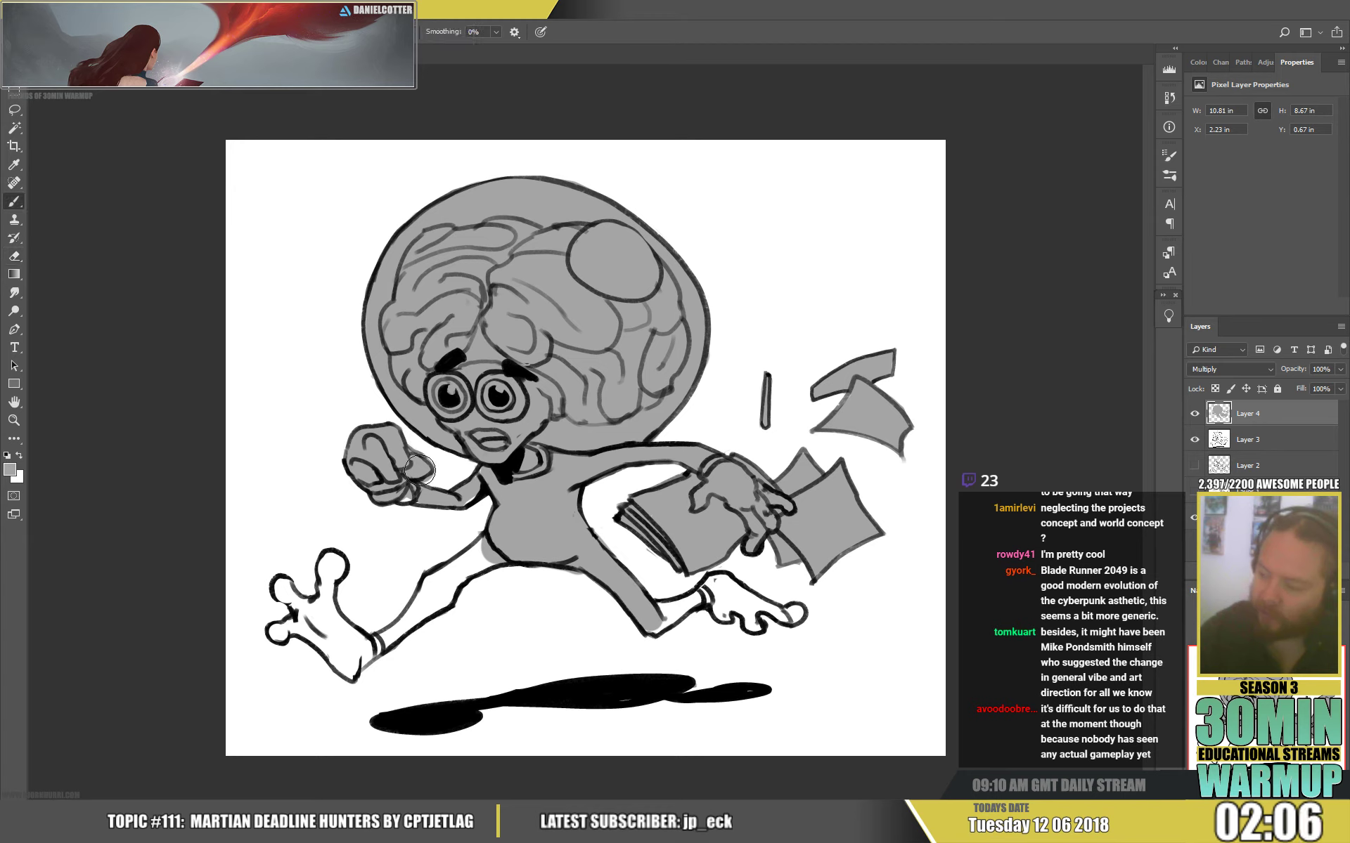
key(b)
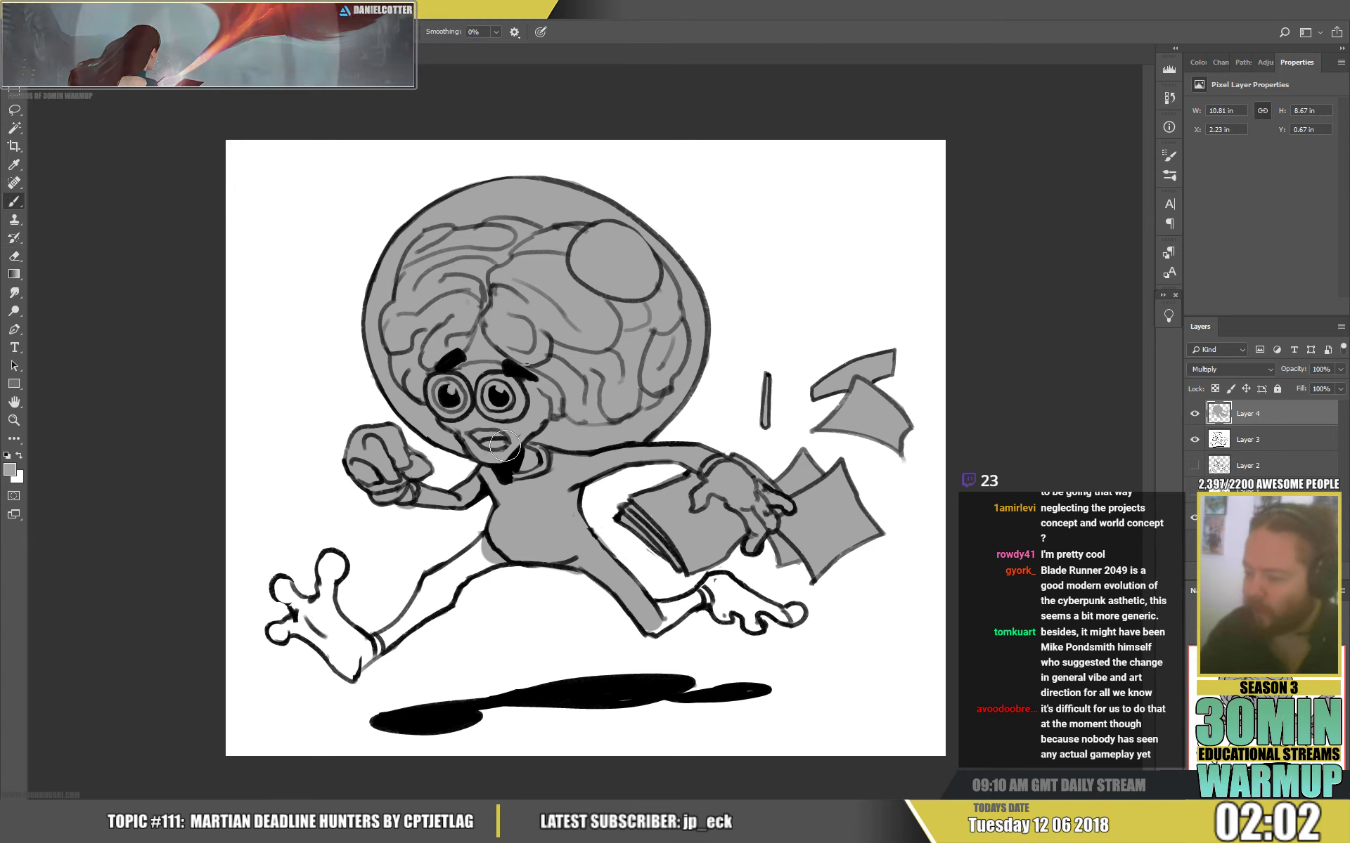
key(e)
key(b)
Fill the leading leg, its foot and the trailing foot with flat grey, trimming spill outside the outlines.
mouse_move(492, 538)
mouse_down()
mouse_move(366, 651)
mouse_move(520, 551)
mouse_move(481, 524)
mouse_move(419, 576)
mouse_up()
key(e)
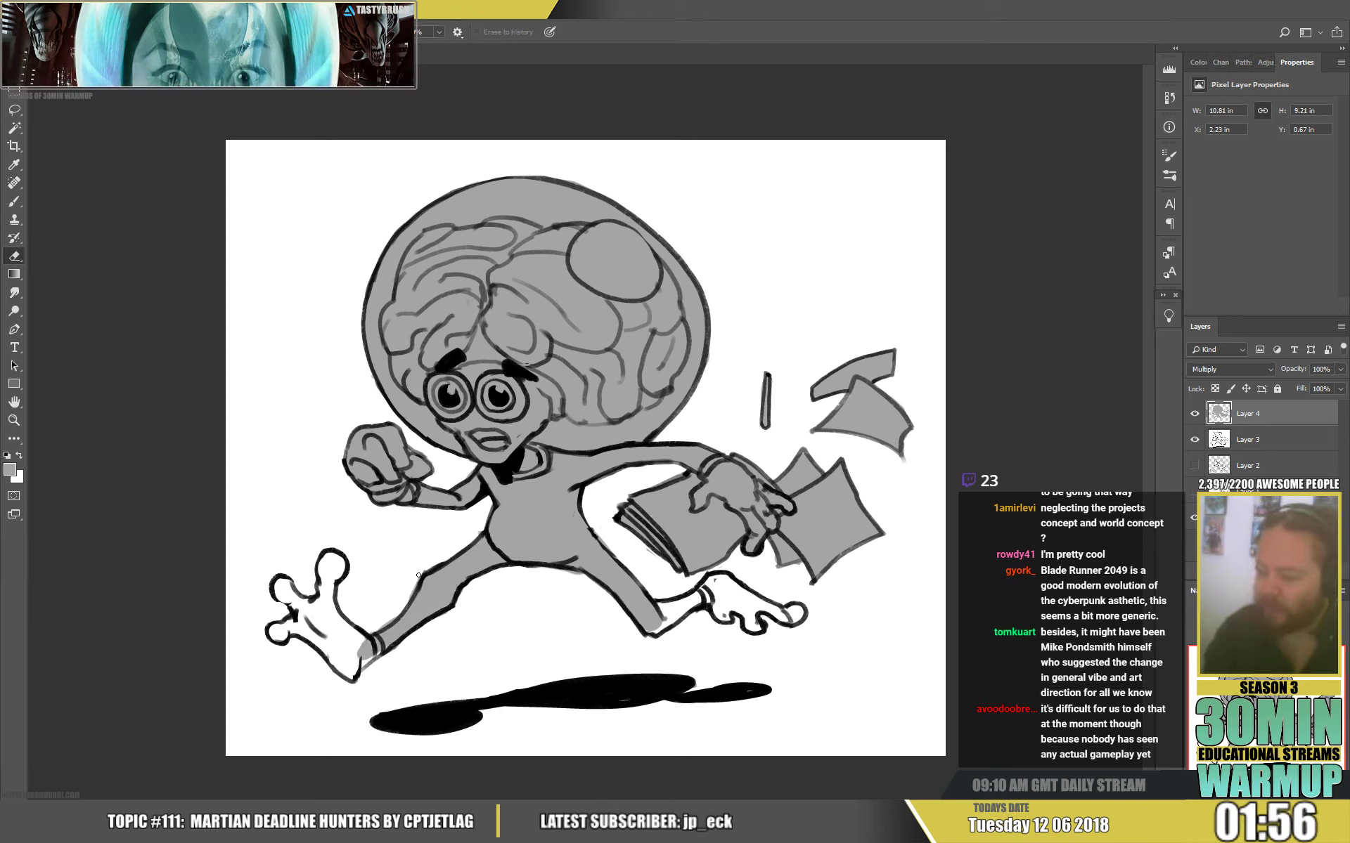
key(b)
mouse_move(365, 657)
mouse_down()
mouse_move(328, 601)
mouse_move(339, 564)
mouse_move(323, 572)
mouse_move(322, 606)
mouse_move(284, 588)
mouse_move(303, 619)
mouse_move(272, 632)
mouse_move(301, 627)
mouse_move(346, 669)
mouse_up()
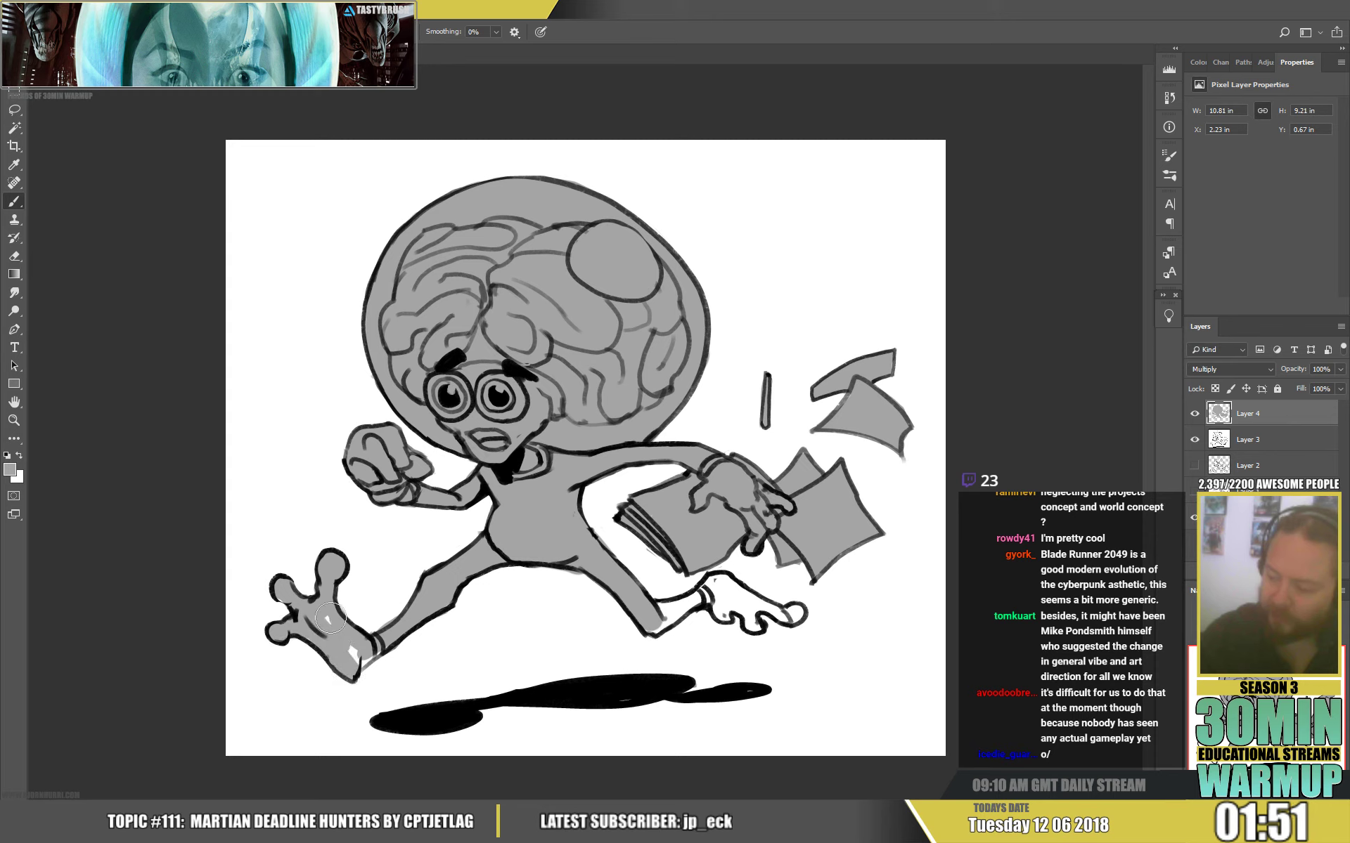
mouse_move(330, 618)
mouse_down()
mouse_move(354, 658)
mouse_move(387, 653)
mouse_move(355, 672)
mouse_move(383, 627)
mouse_up()
key(e)
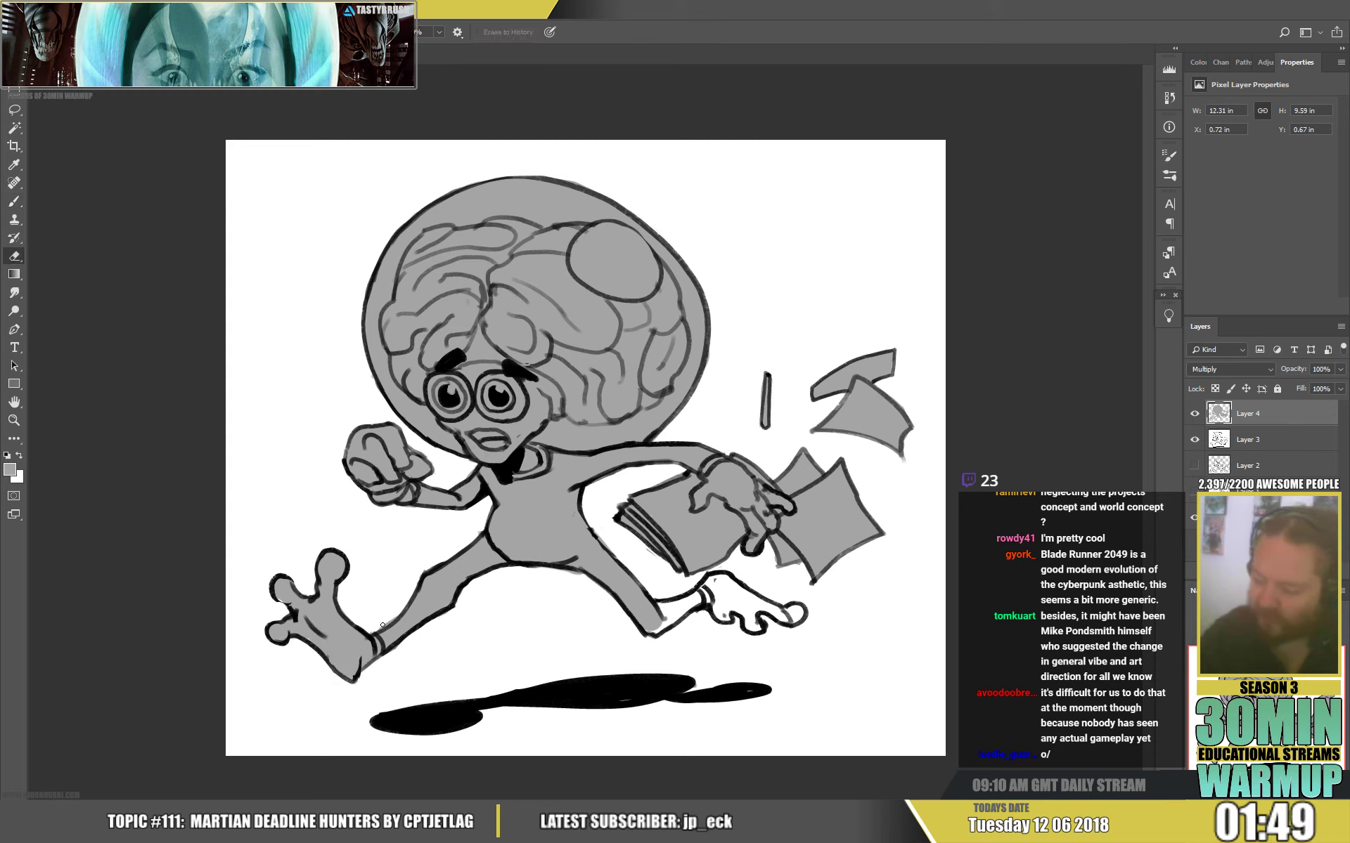
key(b)
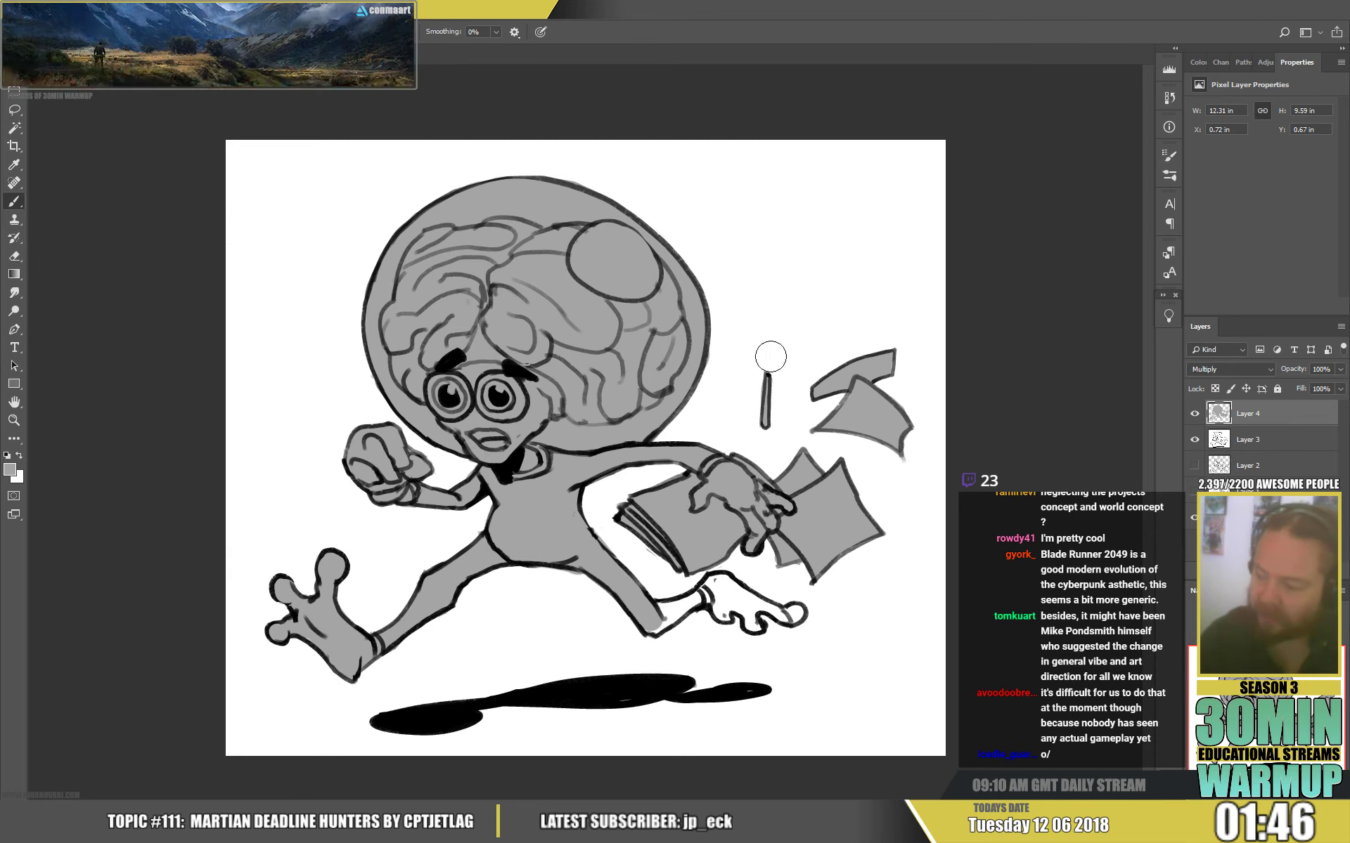
mouse_move(646, 633)
mouse_down()
mouse_move(693, 611)
mouse_move(668, 598)
mouse_move(715, 585)
mouse_move(749, 622)
mouse_move(779, 614)
mouse_up()
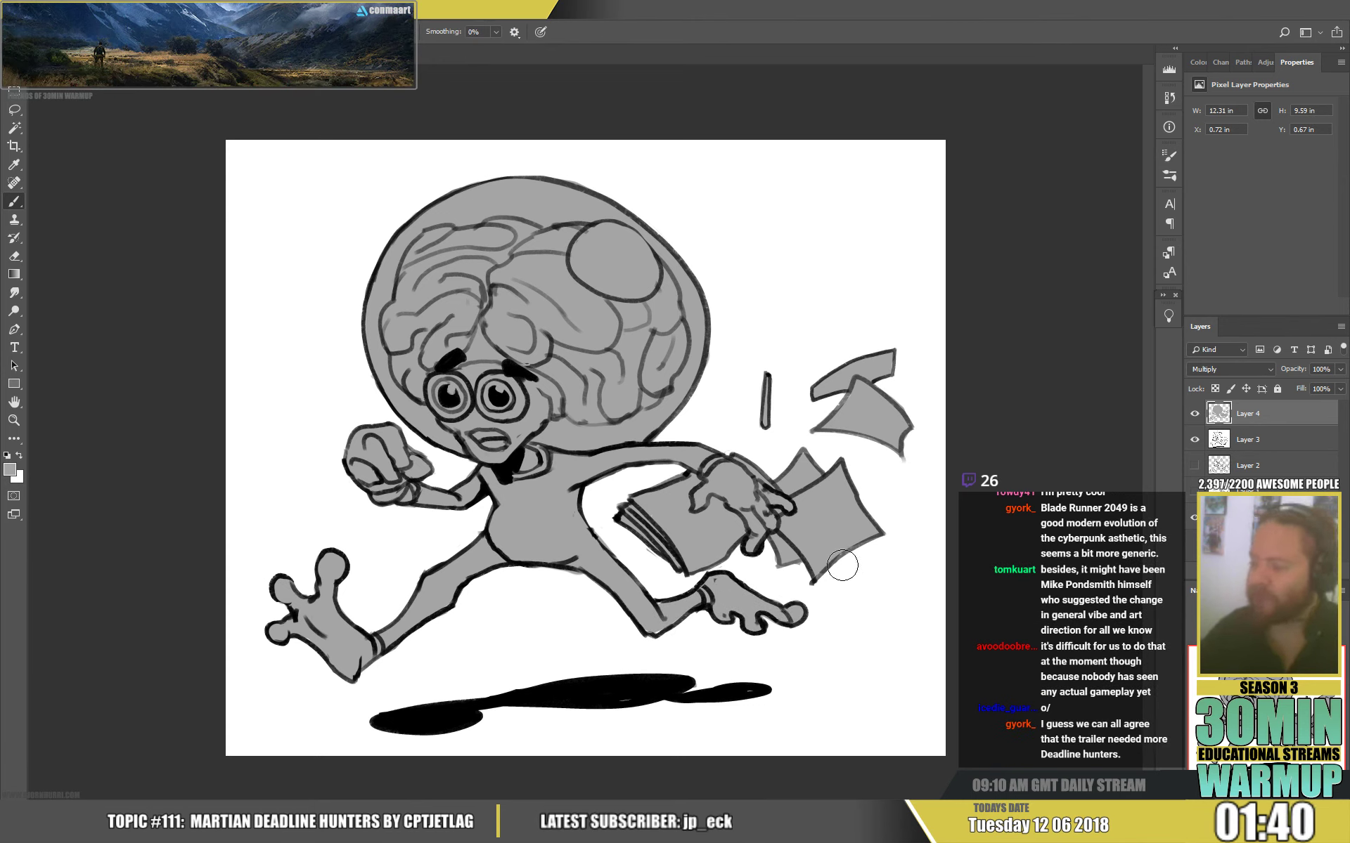
Add a new layer clipped to the flat grey layer and test a darker grey stroke on the helmet's edge.
key(ctrl+shift+alt+n)
key(ctrl+alt+g)
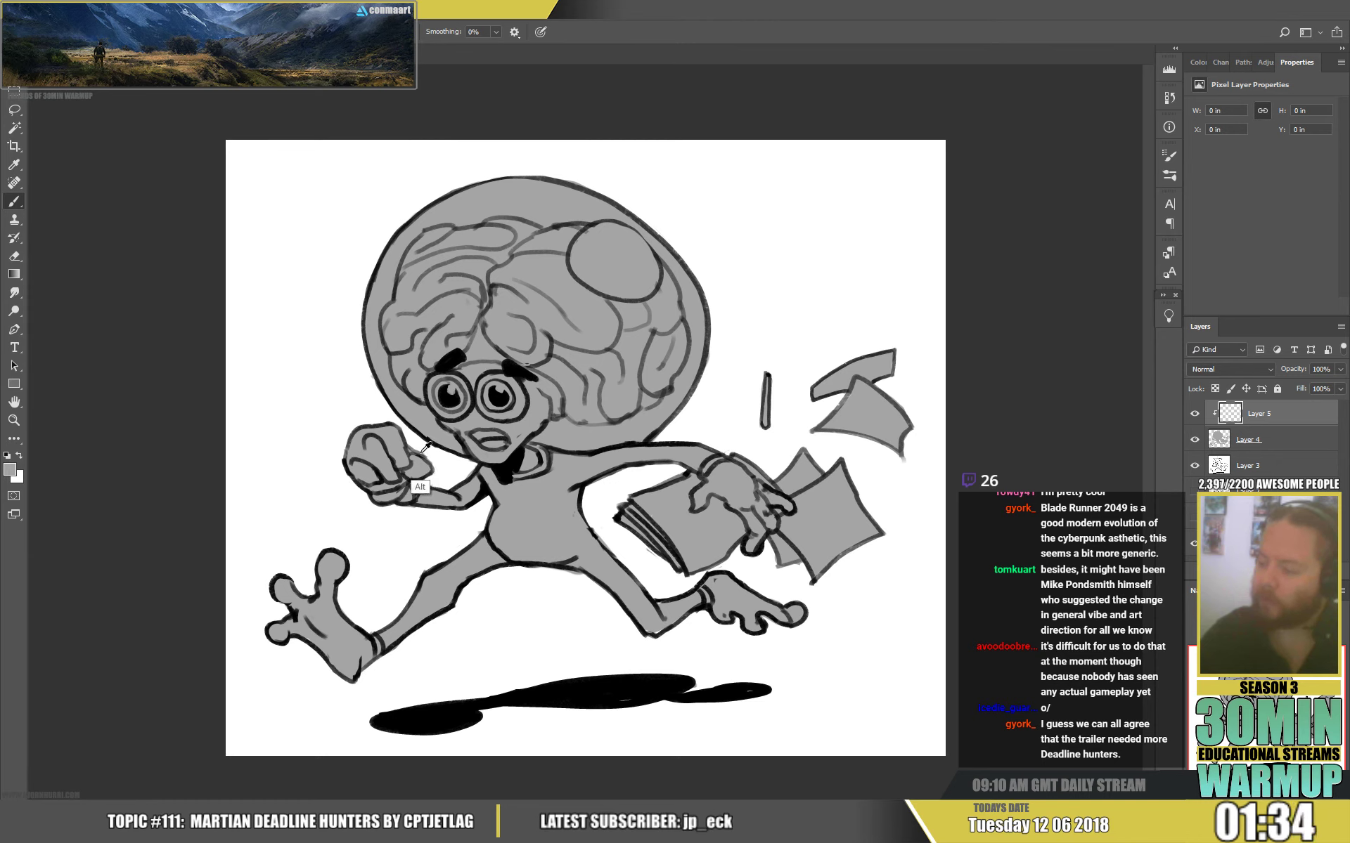
drag(373, 309, 385, 271)
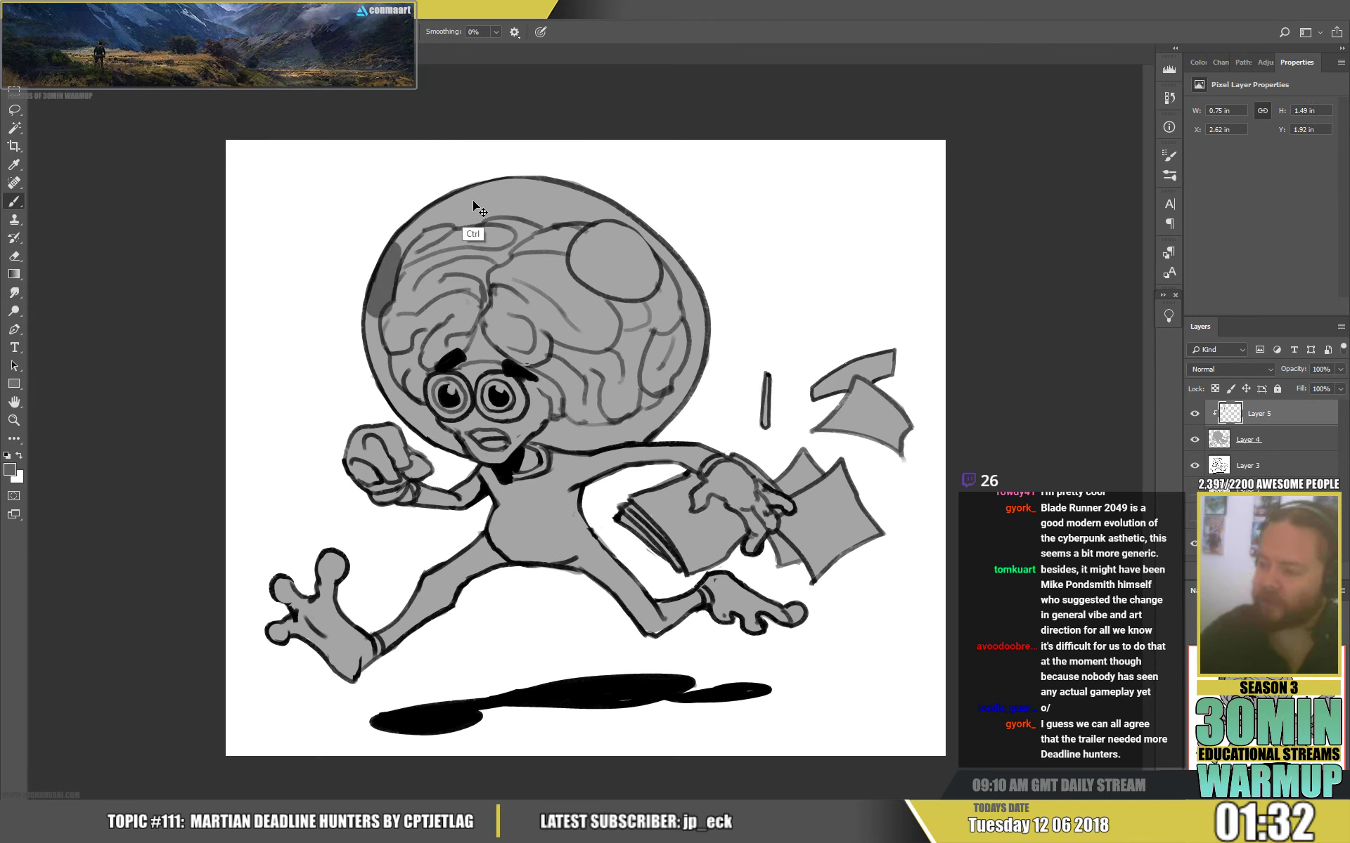
Choose a muted teal and paint the helmet glass all around the brain, erasing overlap at the brain's lower edge.
key(i)
click(10, 469)
click(458, 342)
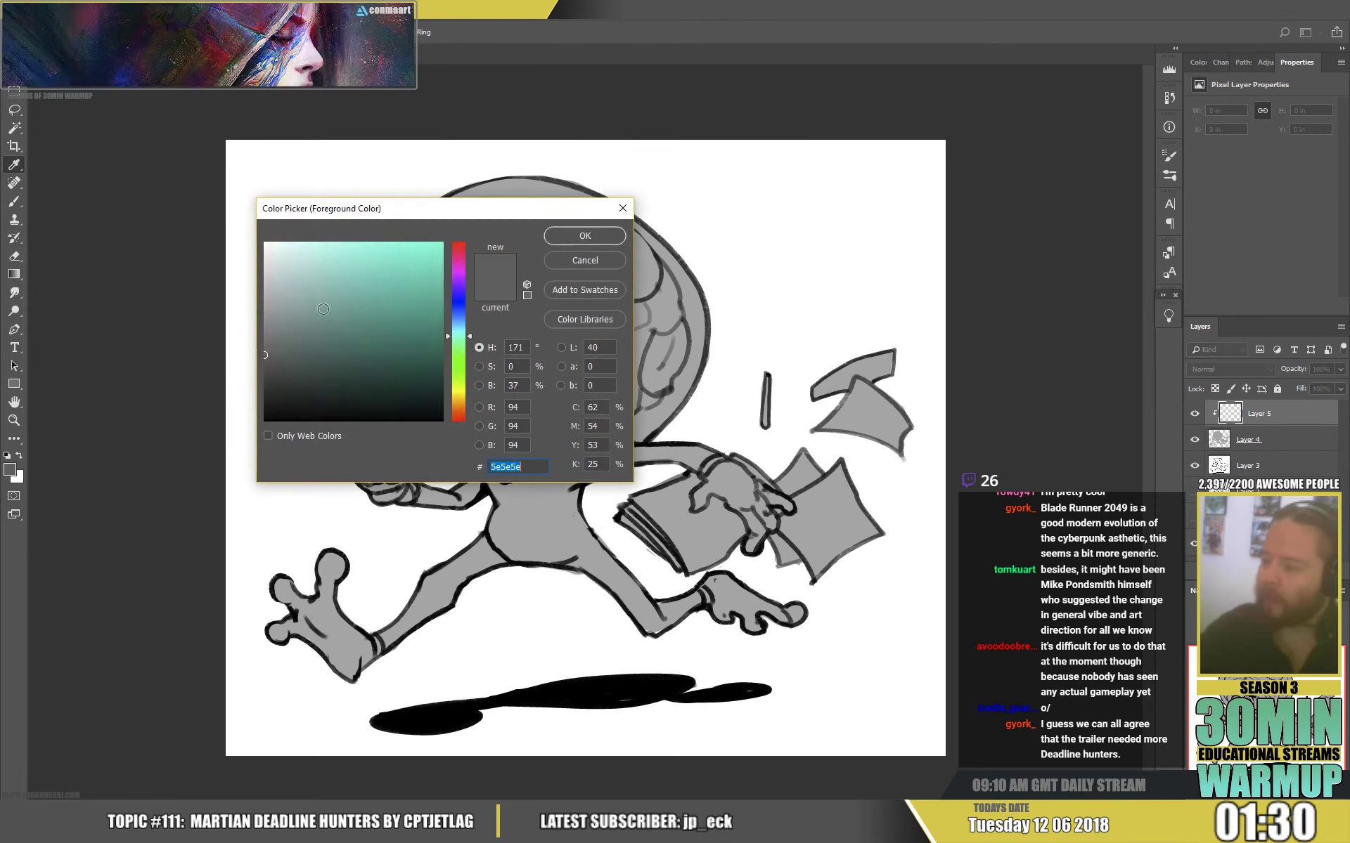
click(299, 278)
click(572, 235)
key(b)
mouse_move(402, 226)
mouse_down()
mouse_move(369, 317)
mouse_move(408, 415)
mouse_up()
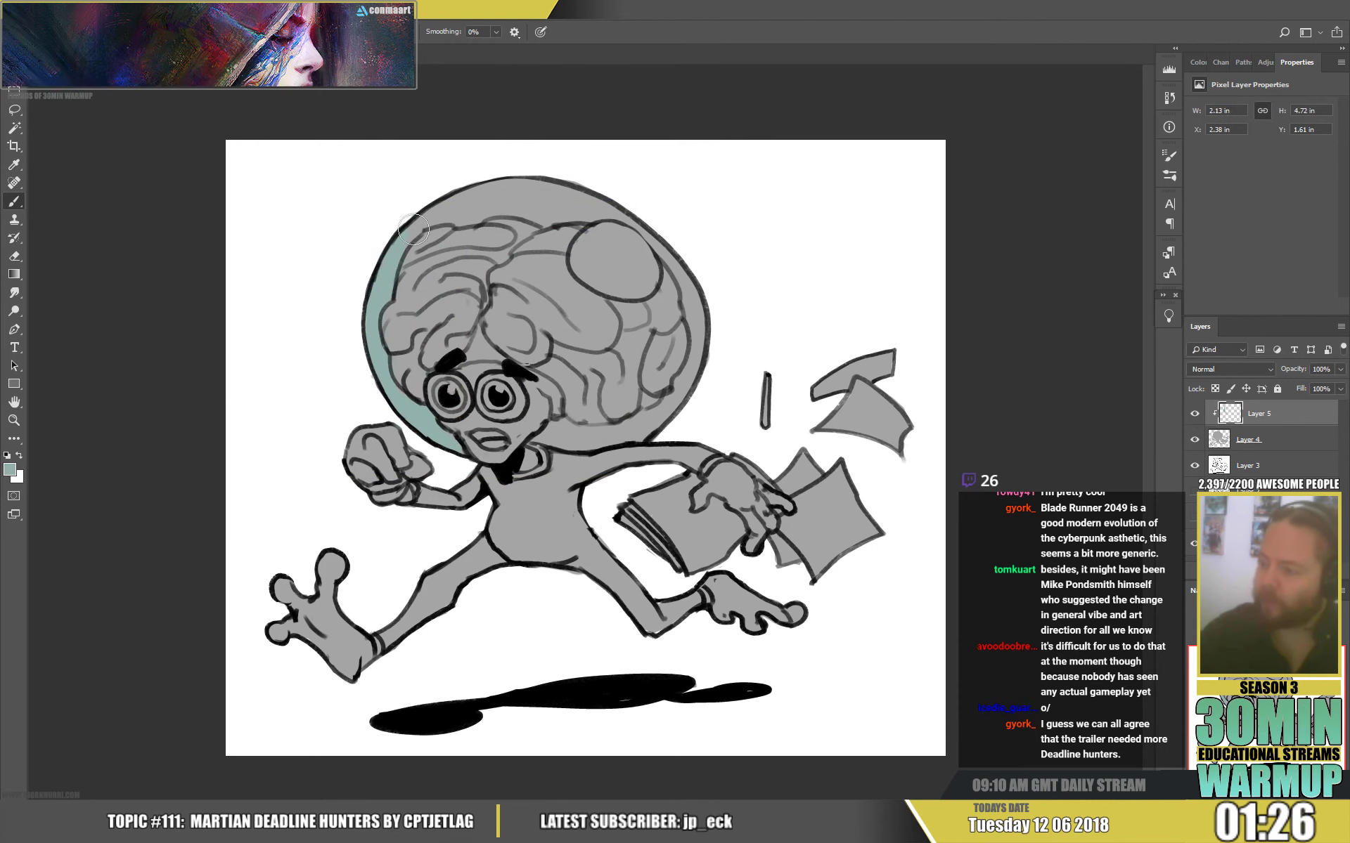
mouse_move(440, 213)
mouse_down()
mouse_move(571, 185)
mouse_move(511, 195)
mouse_move(609, 203)
mouse_move(684, 237)
mouse_move(652, 227)
mouse_move(692, 277)
mouse_move(707, 332)
mouse_move(674, 414)
mouse_up()
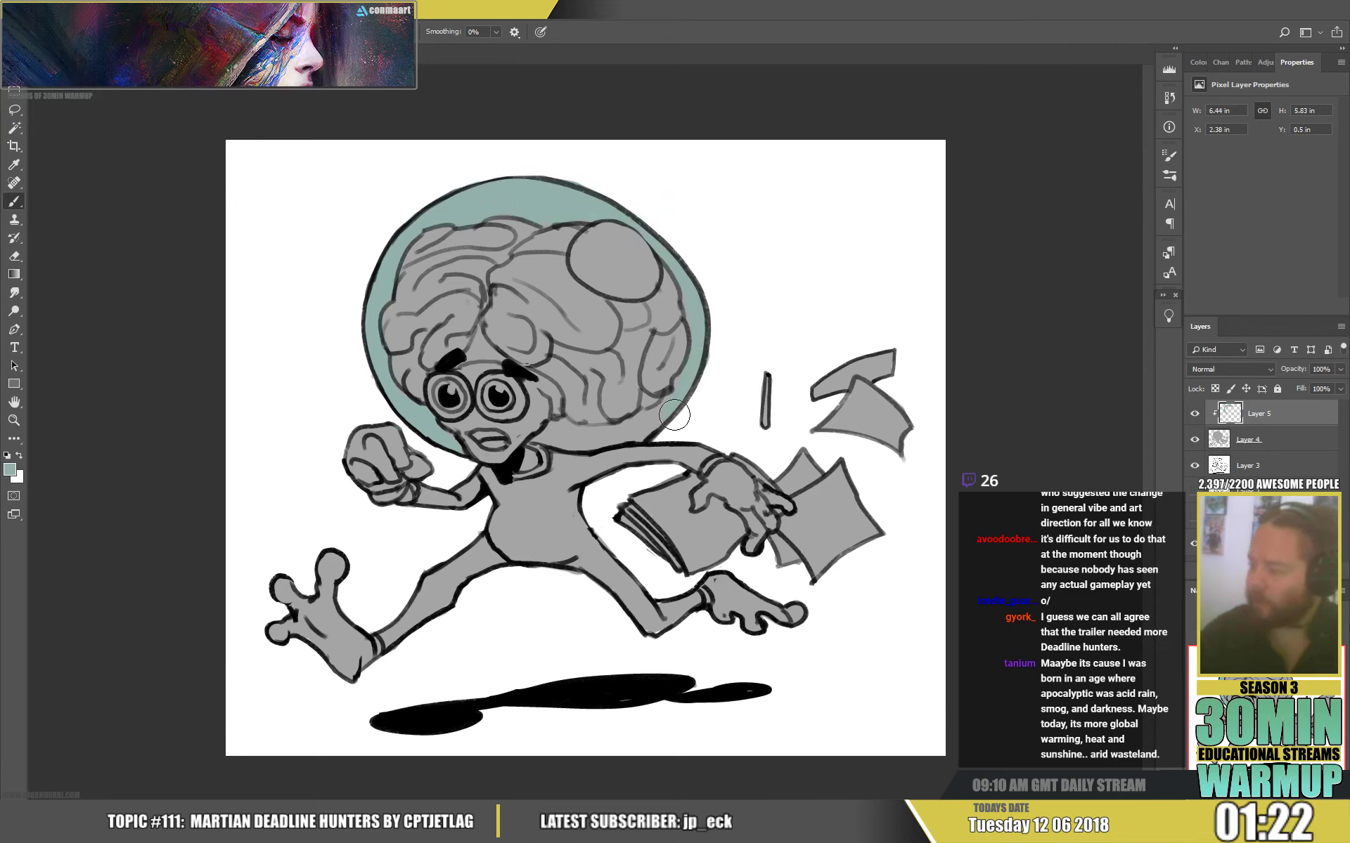
drag(589, 431, 546, 436)
key(e)
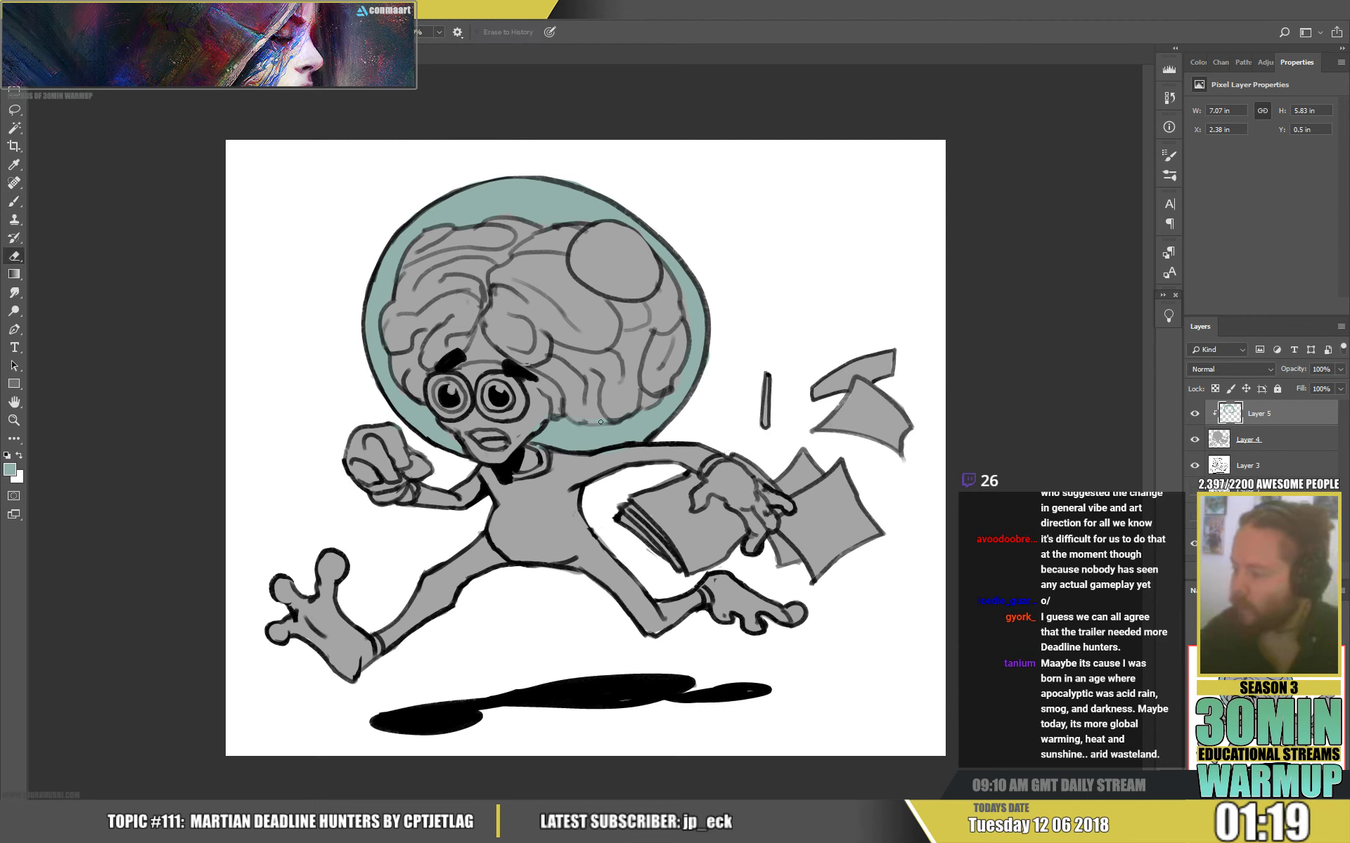
key(b)
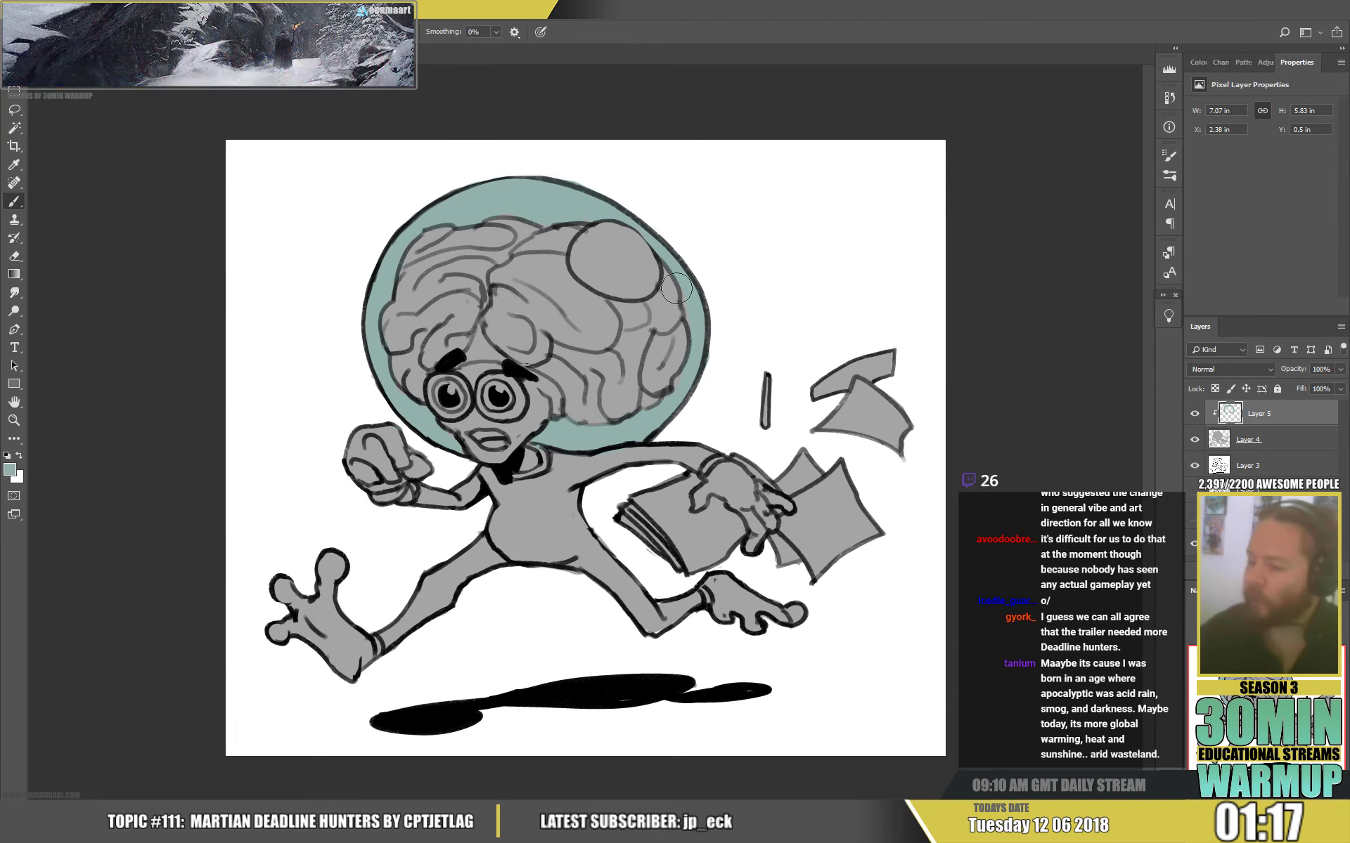
Reset to the default colours and paint the round reflection on the helmet white.
key(d)
key(x)
mouse_move(629, 274)
mouse_down()
mouse_move(595, 249)
mouse_move(599, 270)
mouse_move(605, 240)
mouse_move(617, 241)
mouse_move(615, 284)
mouse_up()
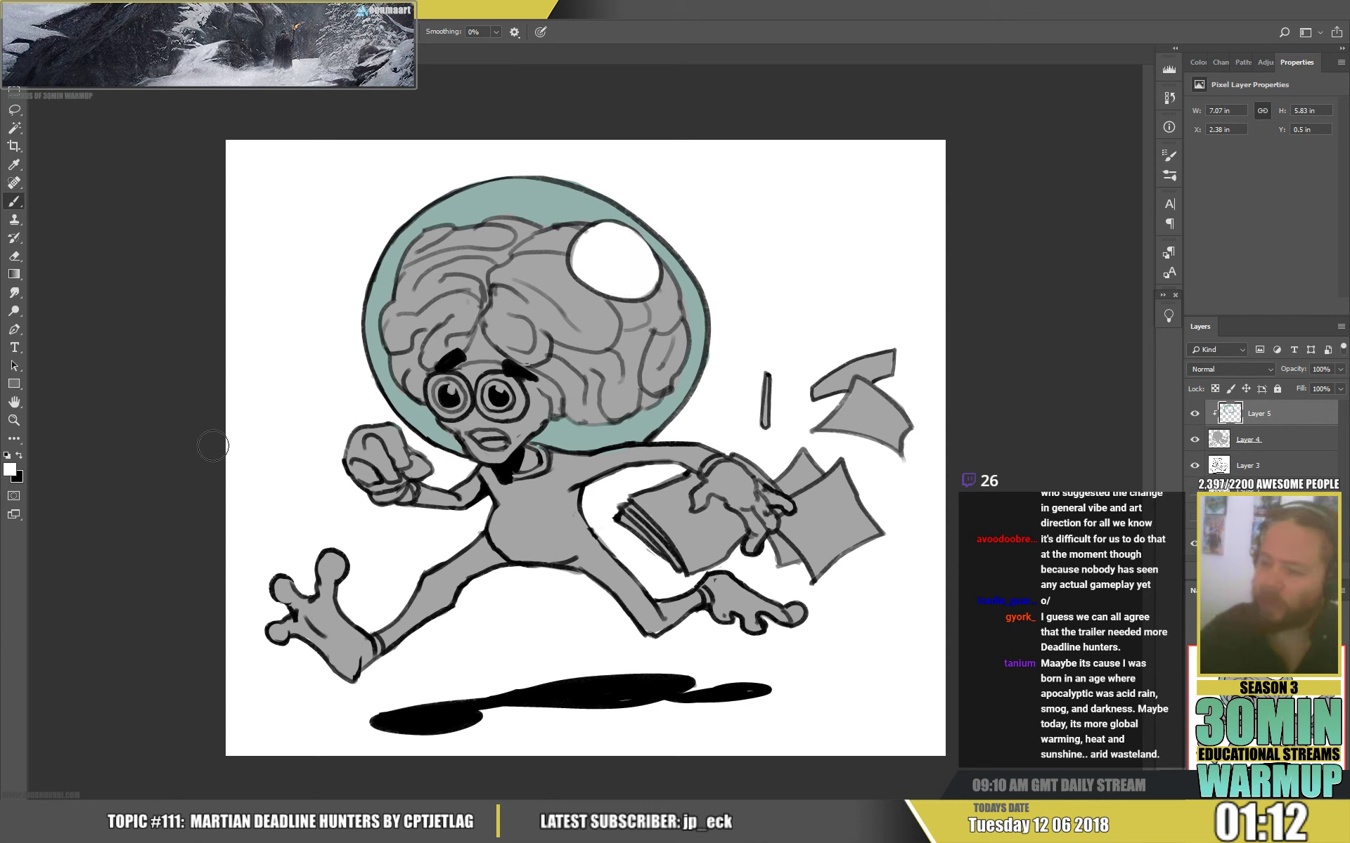
Choose the muted pink cf9788 and paint the whole brain with it.
click(9, 469)
click(325, 276)
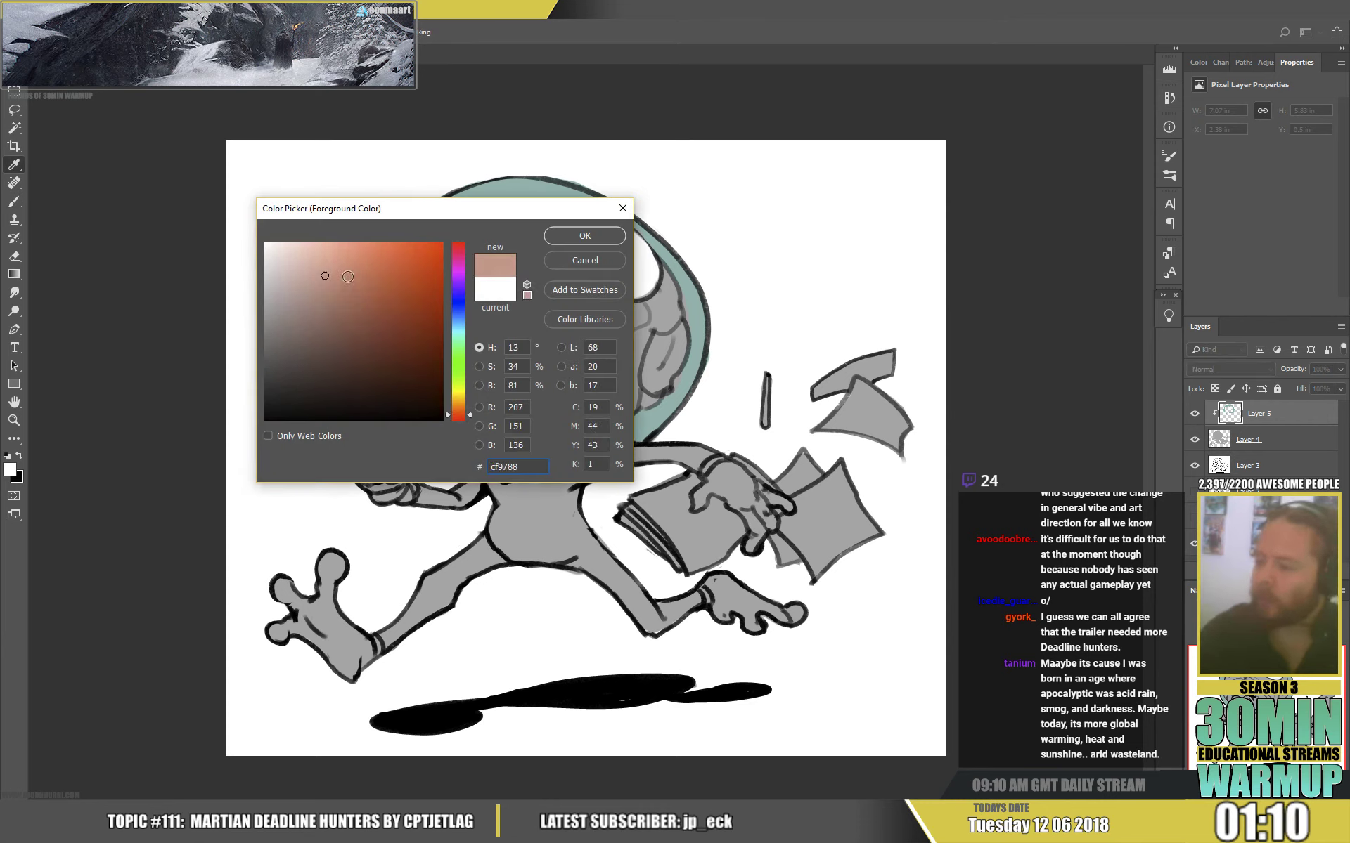
key(Return)
mouse_move(470, 292)
mouse_down()
mouse_move(417, 389)
mouse_move(395, 314)
mouse_up()
mouse_move(424, 253)
mouse_down()
mouse_move(493, 232)
mouse_move(555, 259)
mouse_up()
mouse_move(608, 310)
mouse_down()
mouse_move(638, 316)
mouse_move(661, 276)
mouse_move(676, 342)
mouse_up()
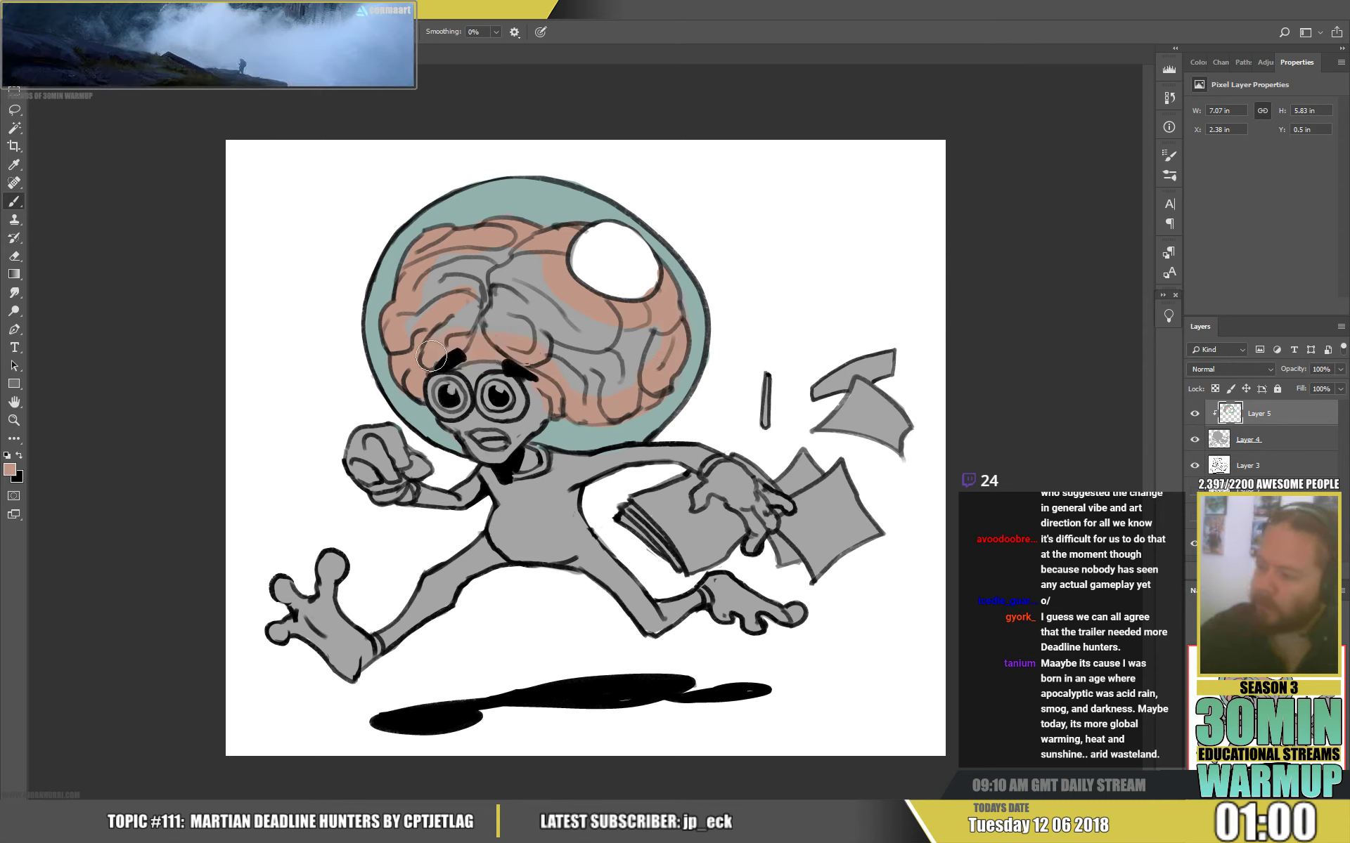
drag(444, 334, 534, 257)
drag(577, 382, 637, 366)
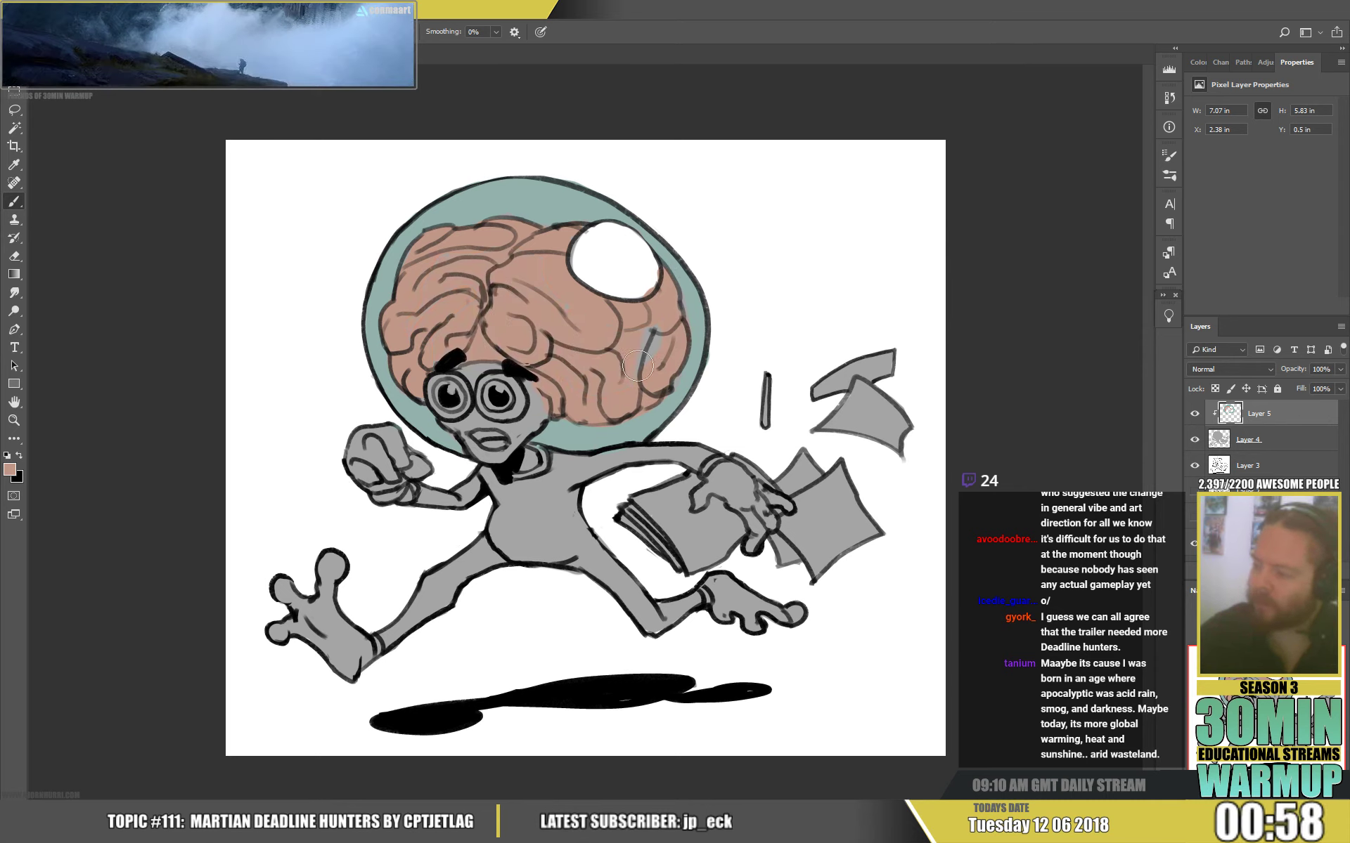
Choose a muted green and paint the face around the goggles, including the gap between them.
click(10, 469)
click(341, 305)
click(581, 233)
mouse_move(536, 422)
mouse_down()
mouse_move(527, 384)
mouse_move(537, 409)
mouse_move(500, 457)
mouse_move(439, 425)
mouse_move(476, 415)
mouse_move(461, 432)
mouse_move(516, 436)
mouse_up()
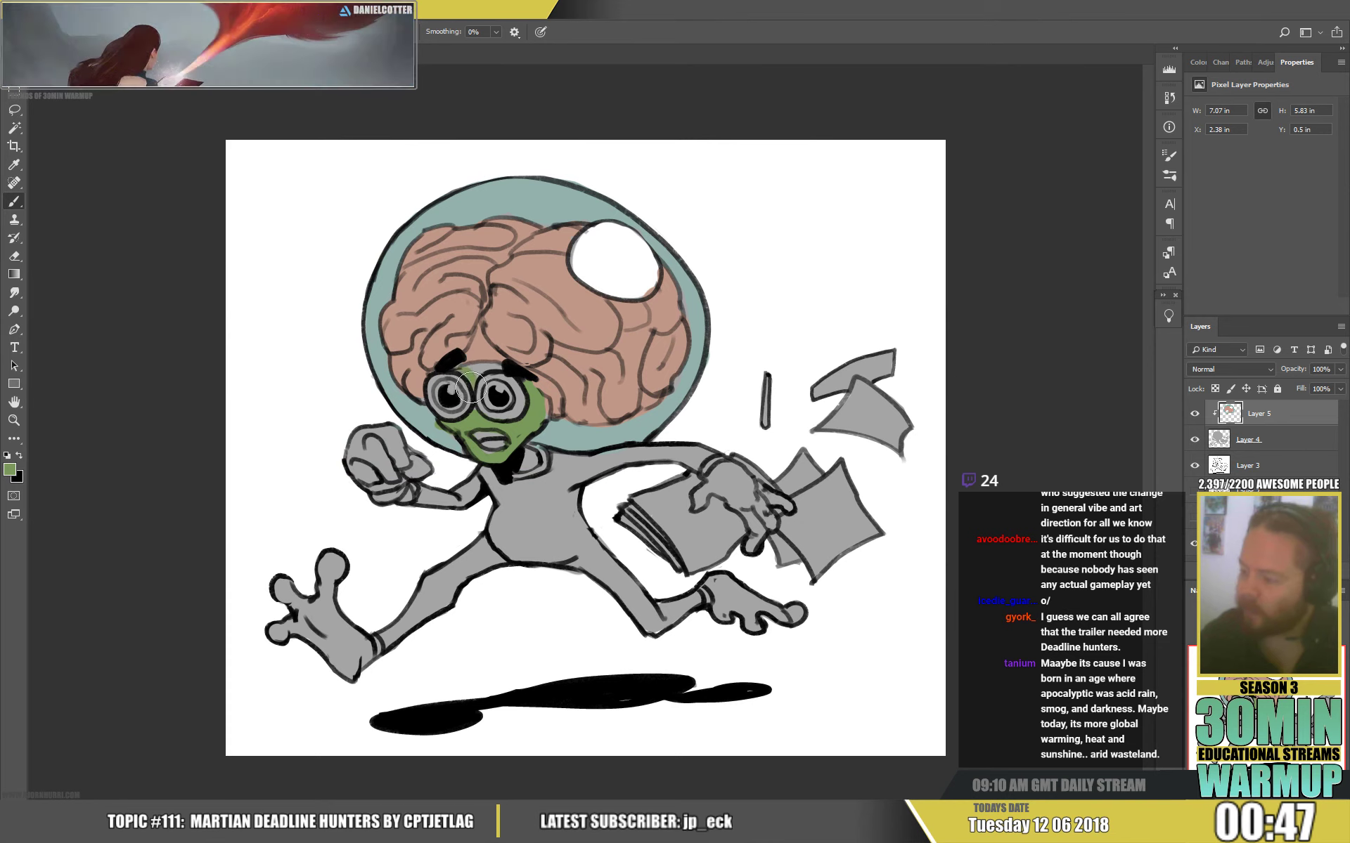
drag(470, 388, 489, 367)
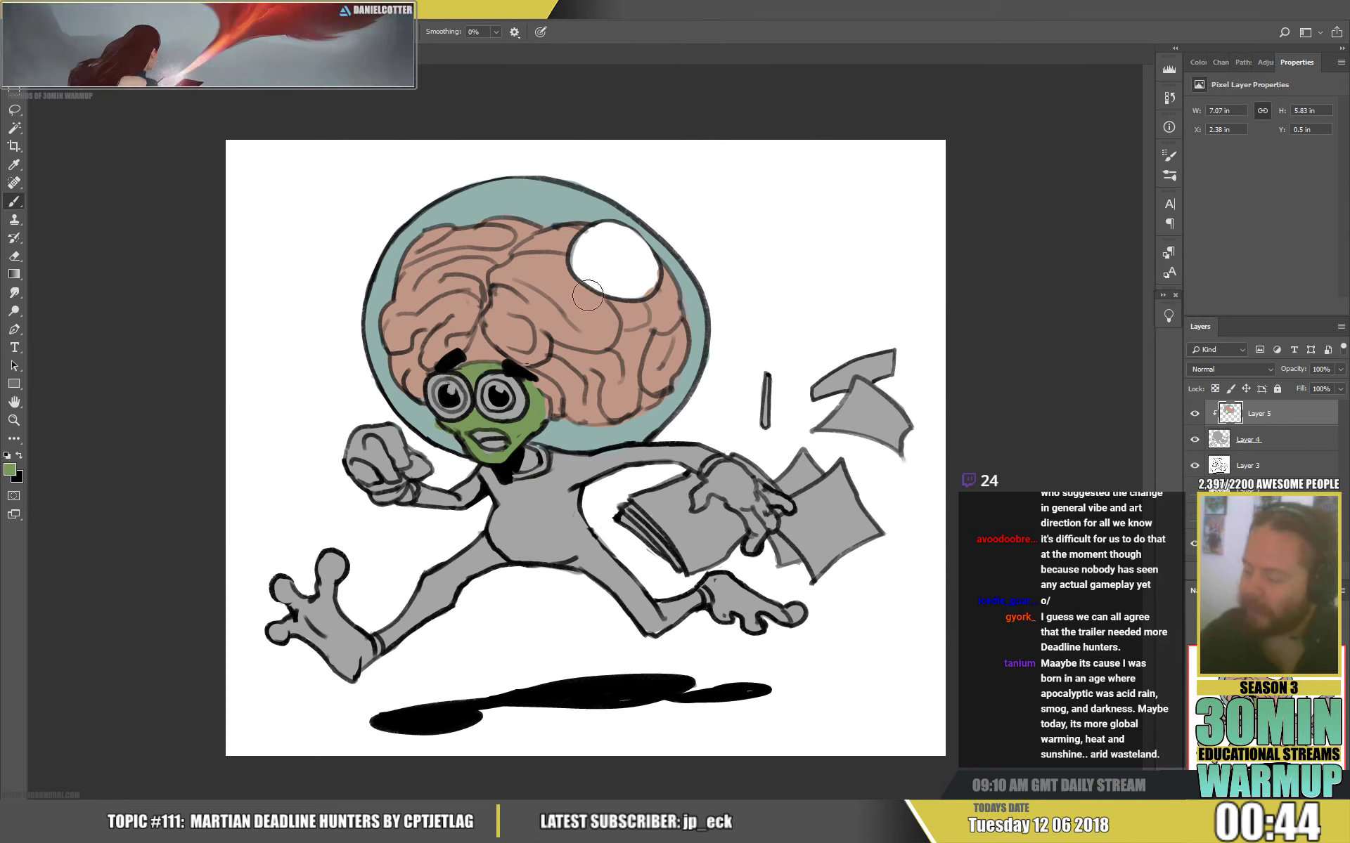
Sample the face green and paint both hands, both feet and the neck with it.
alt+click(431, 421)
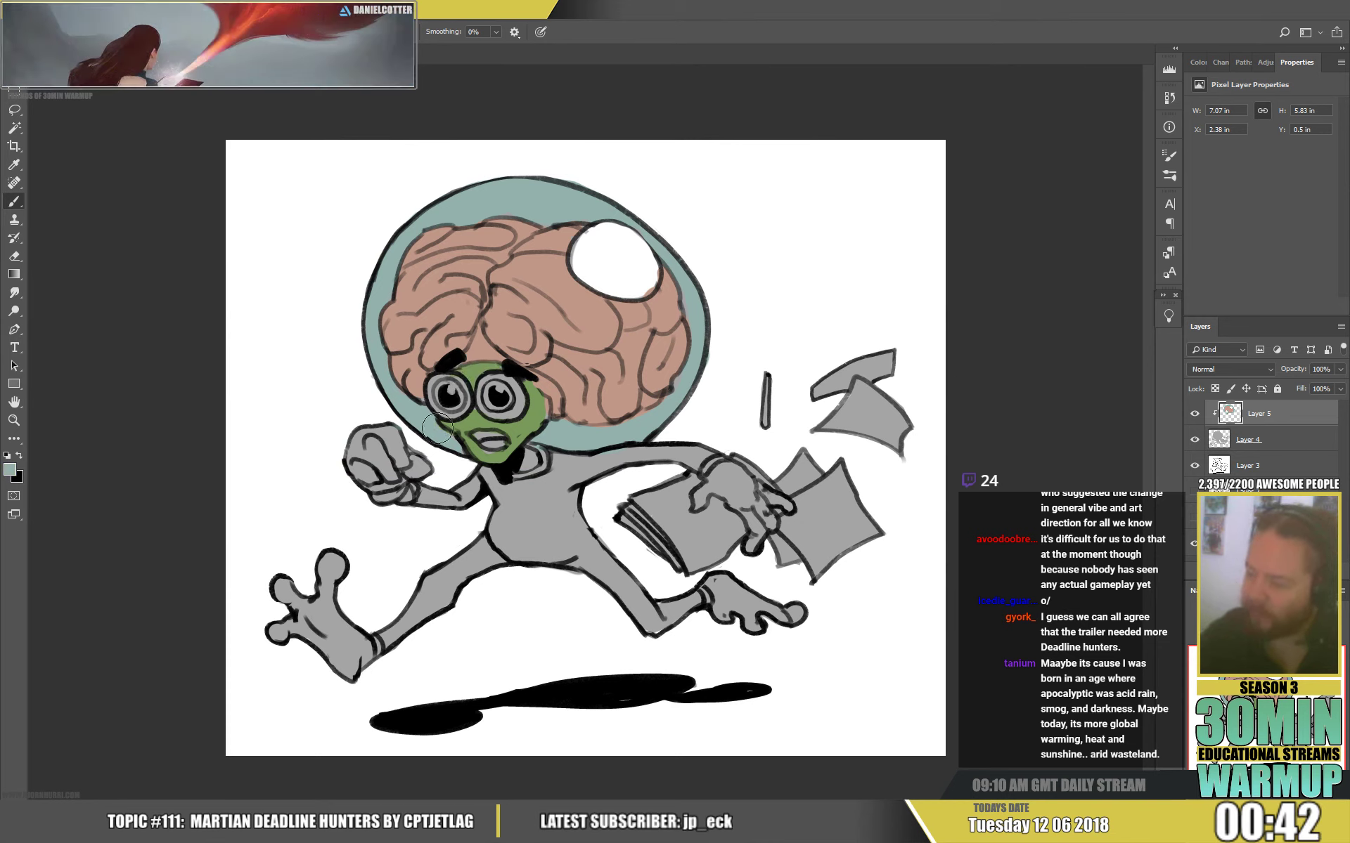
alt+click(453, 432)
mouse_move(449, 439)
mouse_down()
mouse_move(416, 469)
mouse_move(375, 433)
mouse_move(359, 479)
mouse_move(375, 469)
mouse_move(373, 485)
mouse_move(406, 453)
mouse_move(402, 475)
mouse_move(375, 491)
mouse_move(425, 460)
mouse_up()
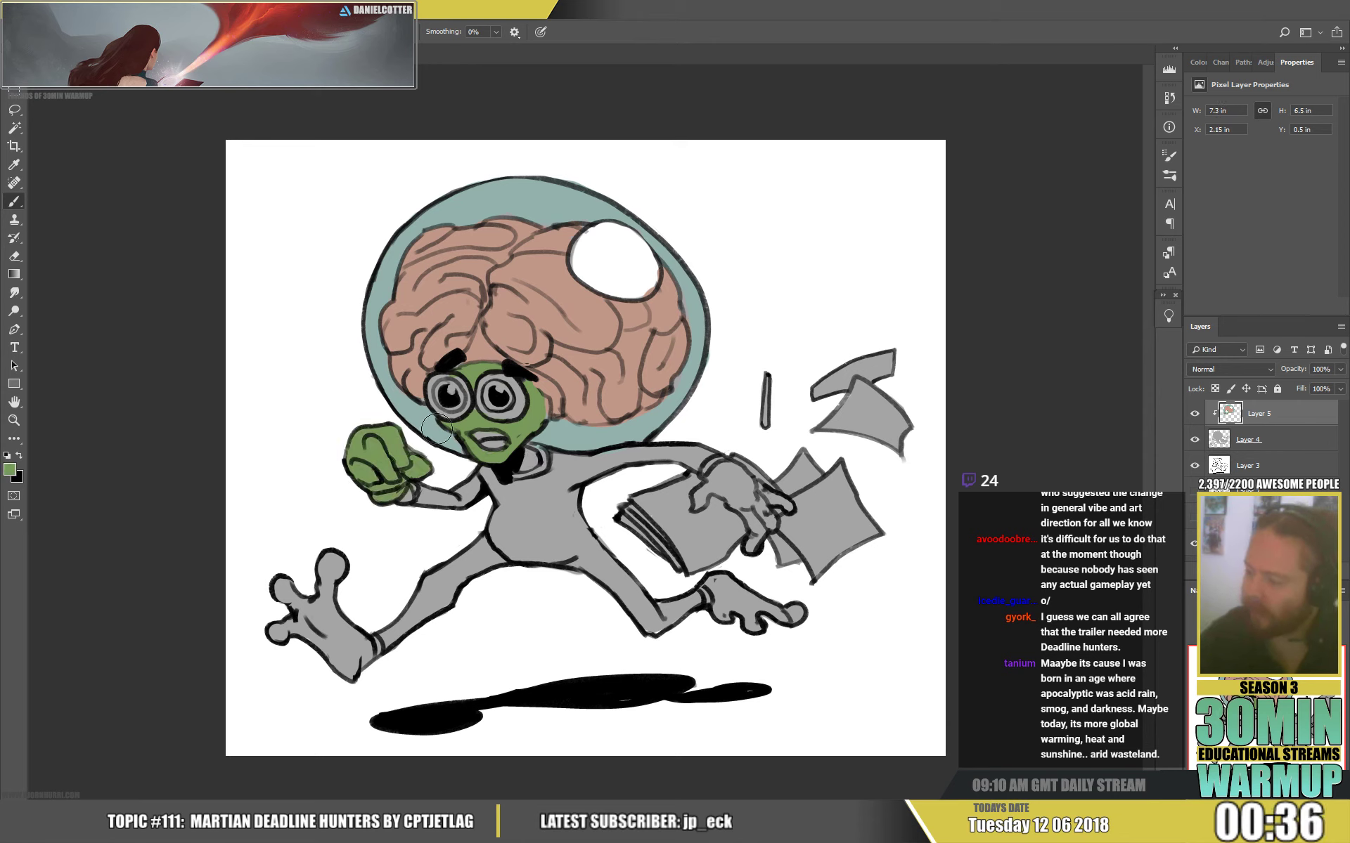
mouse_move(717, 478)
mouse_down()
mouse_move(698, 508)
mouse_move(734, 473)
mouse_move(724, 485)
mouse_move(752, 522)
mouse_move(750, 546)
mouse_move(761, 497)
mouse_move(785, 503)
mouse_move(747, 490)
mouse_up()
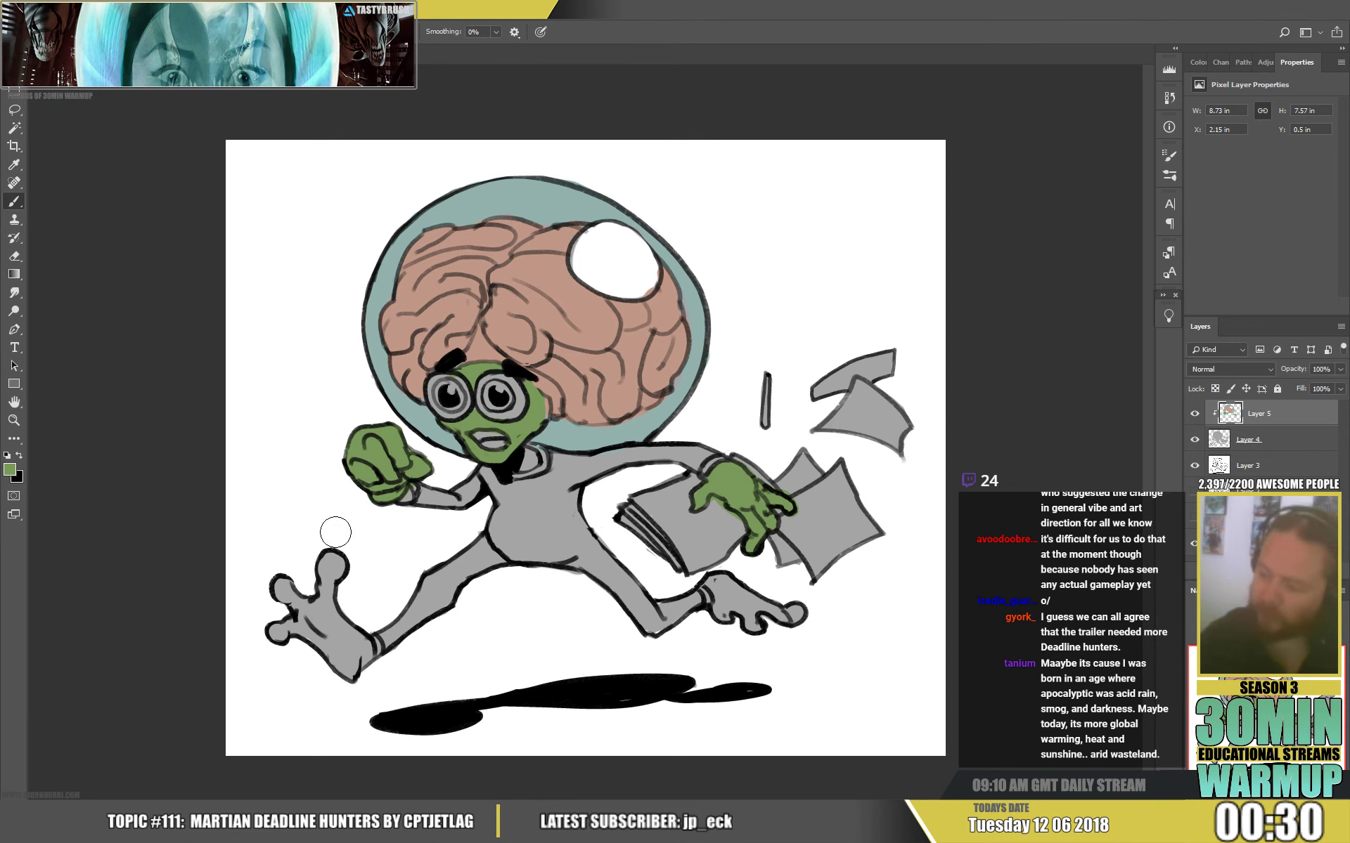
mouse_move(335, 534)
mouse_down()
mouse_move(283, 634)
mouse_move(347, 686)
mouse_move(362, 643)
mouse_up()
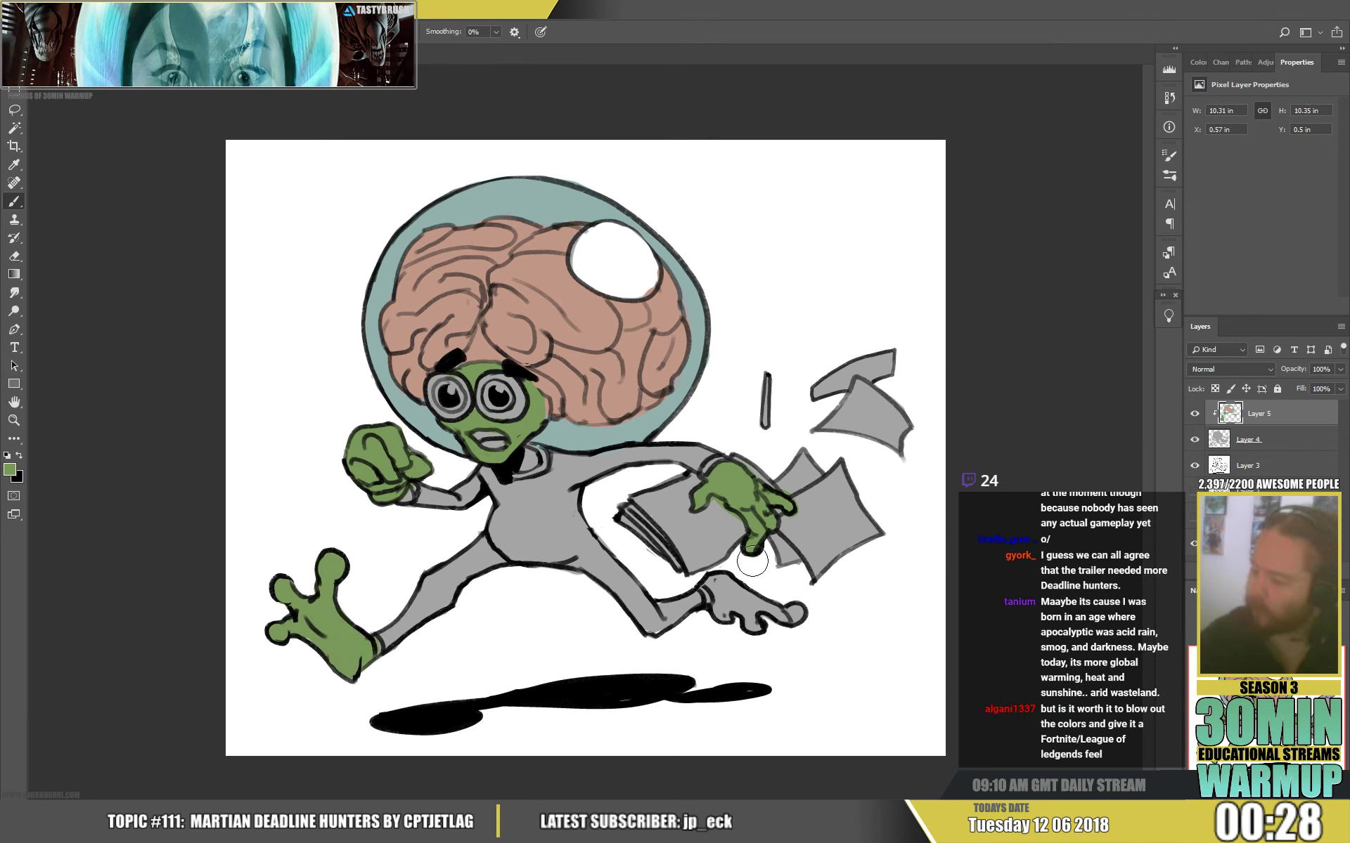
mouse_move(749, 624)
mouse_down()
mouse_move(716, 584)
mouse_move(722, 630)
mouse_move(802, 613)
mouse_up()
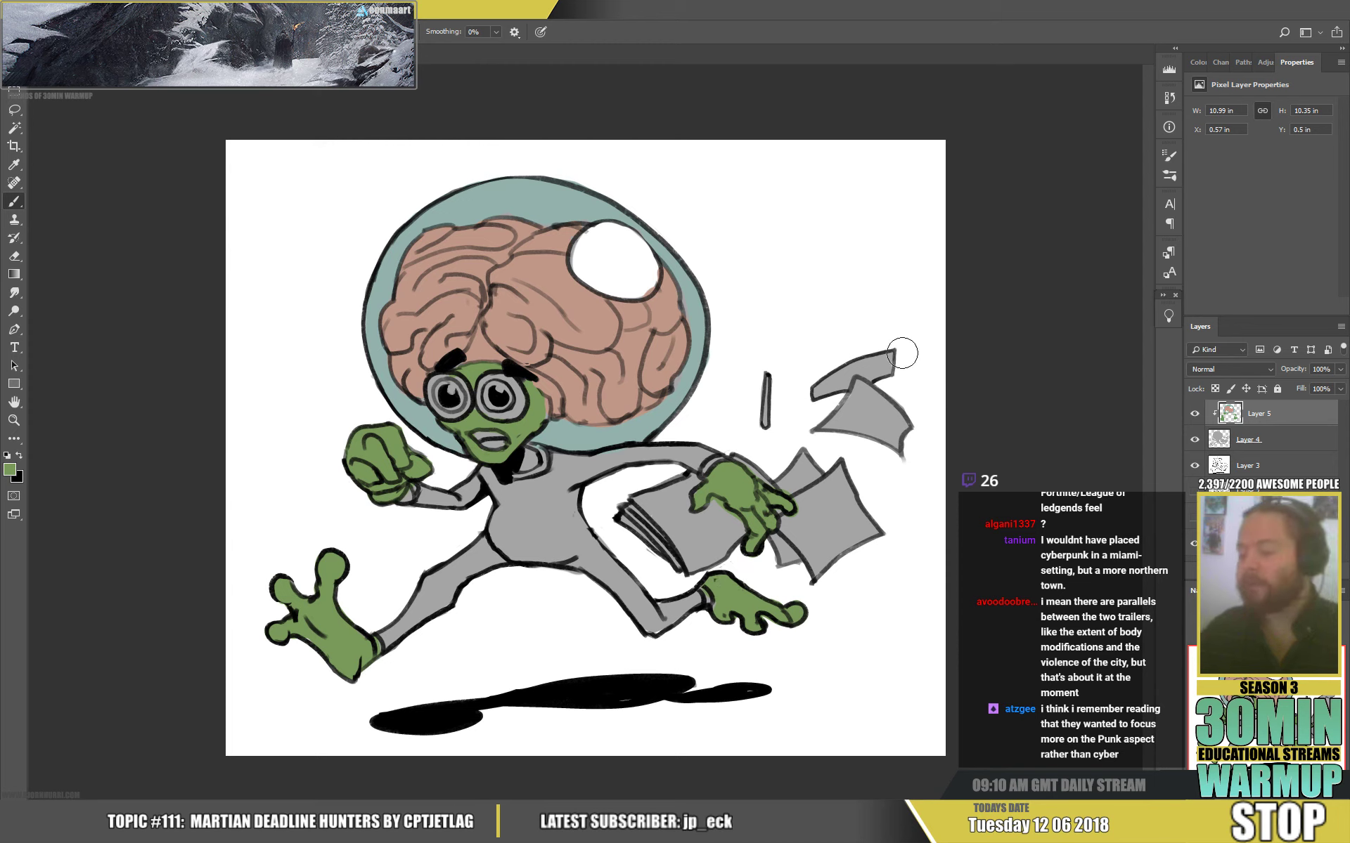
click(937, 395)
drag(517, 442, 525, 461)
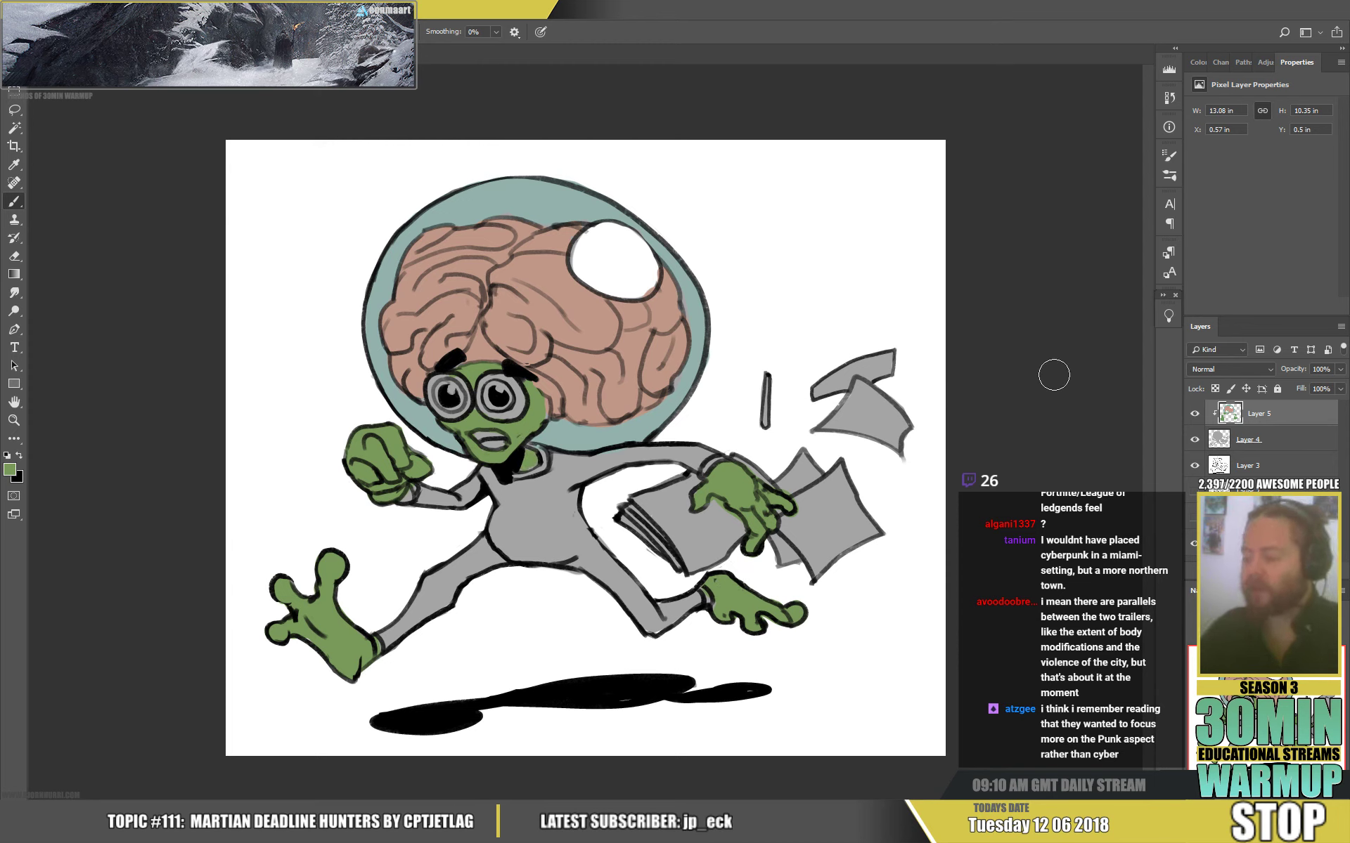
Choose the reddish orange d17f69 and paint the body suit, covering the torso, arms and legs.
alt+click(588, 494)
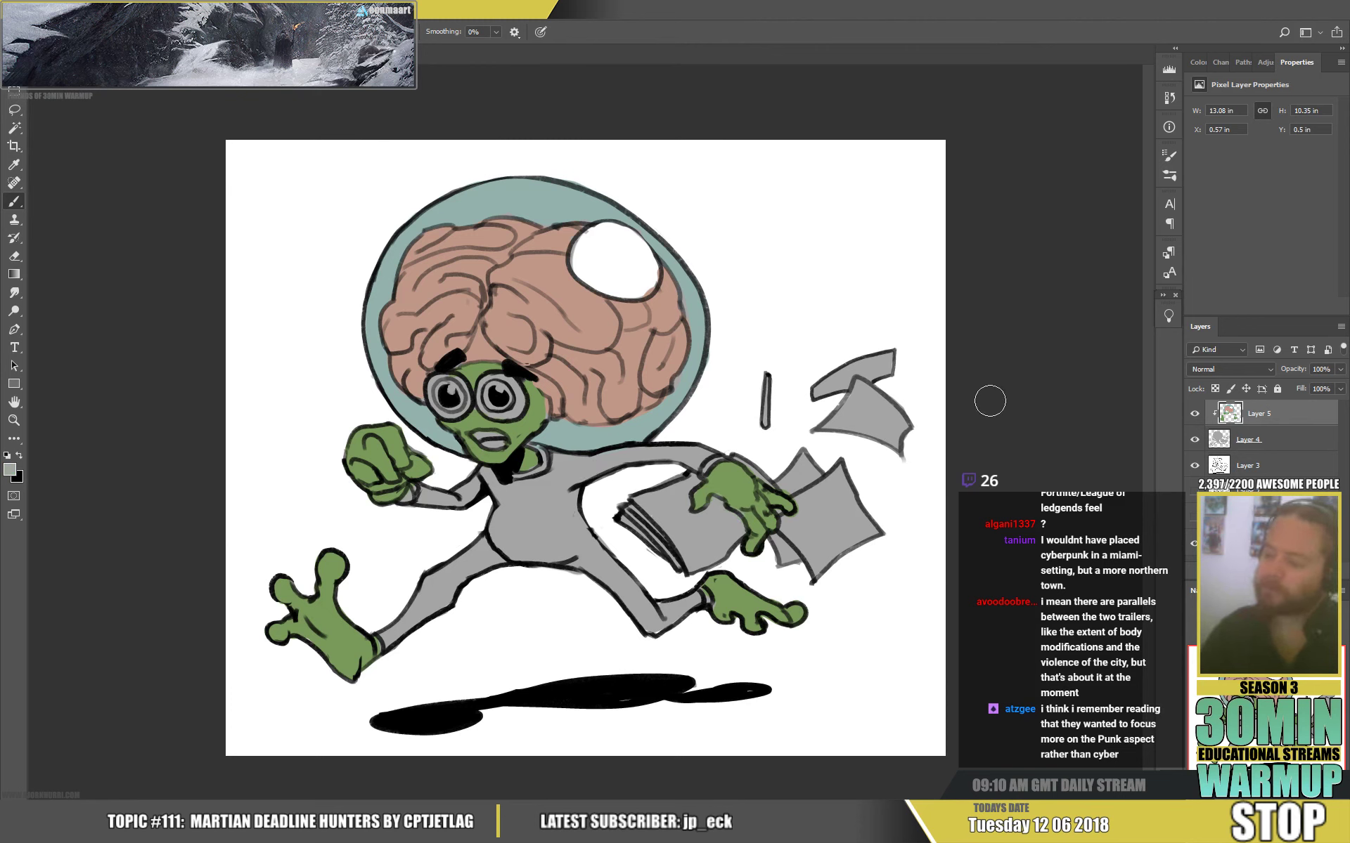
click(10, 470)
click(458, 409)
drag(351, 313, 356, 299)
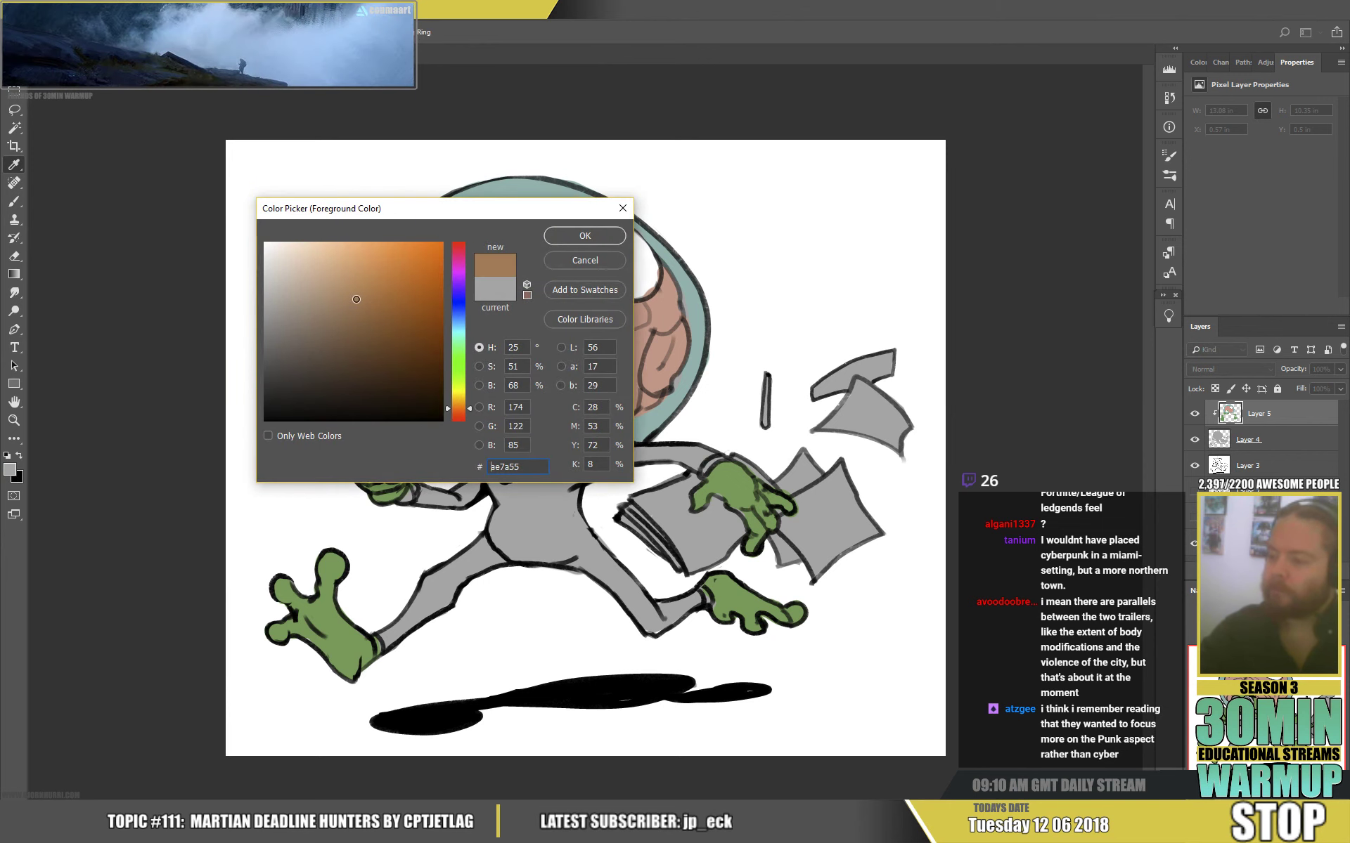
click(460, 411)
click(355, 275)
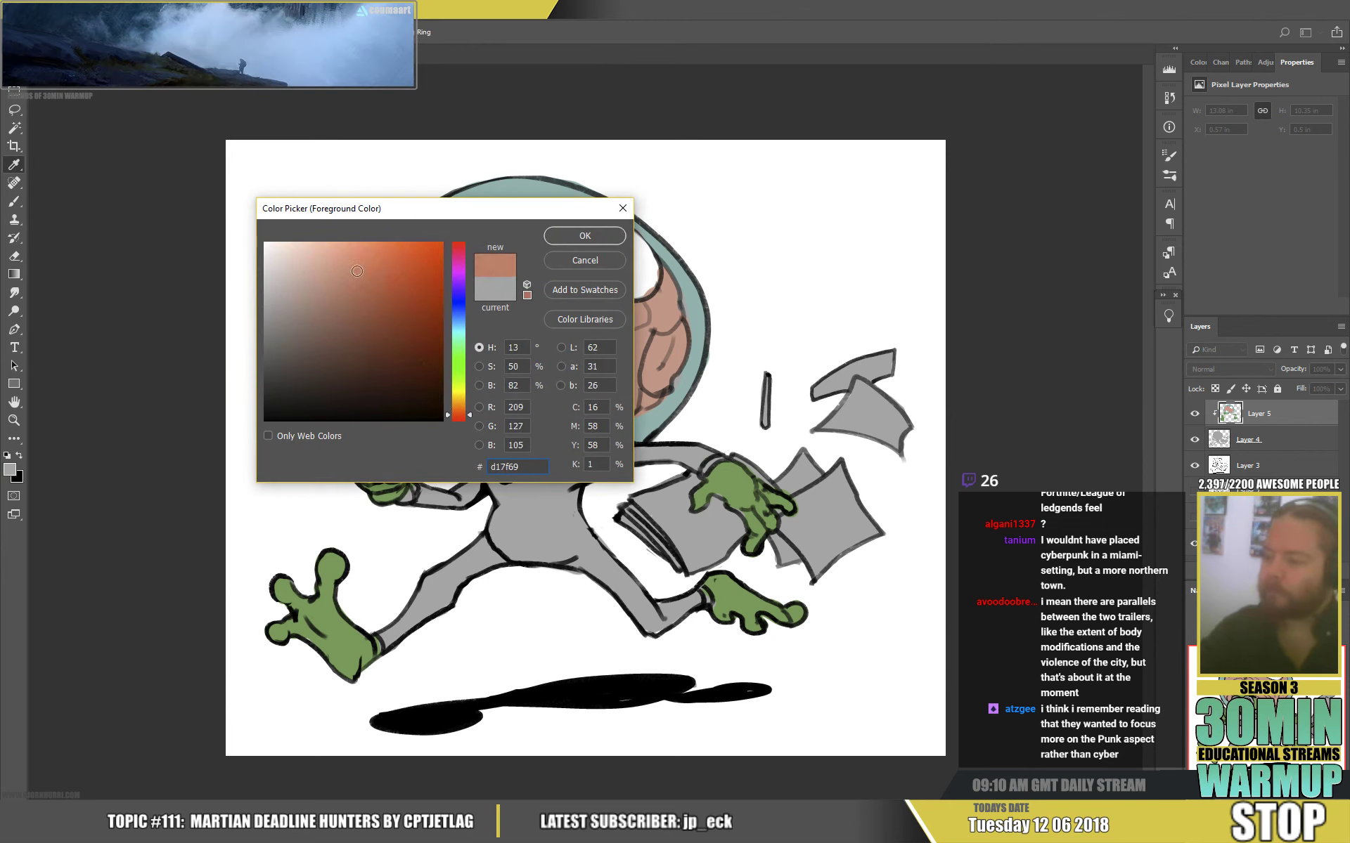
click(559, 239)
drag(409, 619, 398, 627)
mouse_move(396, 636)
mouse_down()
mouse_move(413, 594)
mouse_move(436, 612)
mouse_move(467, 607)
mouse_move(493, 537)
mouse_move(488, 476)
mouse_move(437, 504)
mouse_move(428, 491)
mouse_move(421, 513)
mouse_move(488, 508)
mouse_move(553, 458)
mouse_move(561, 474)
mouse_move(621, 461)
mouse_move(406, 495)
mouse_up()
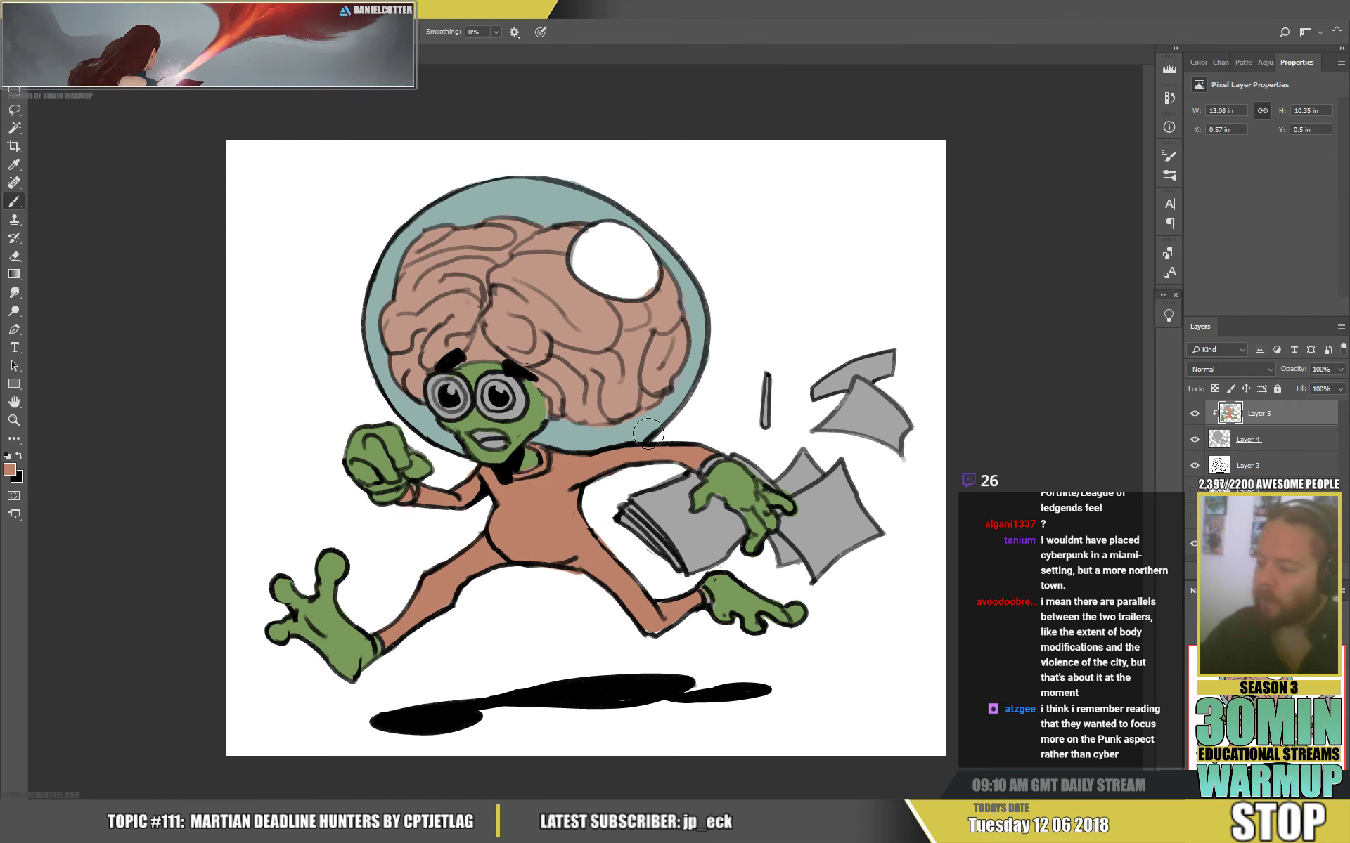
Choose a muted yellow, paint the suit's collar, wrist cuffs and ankle bands, and resample the suit colour.
click(11, 468)
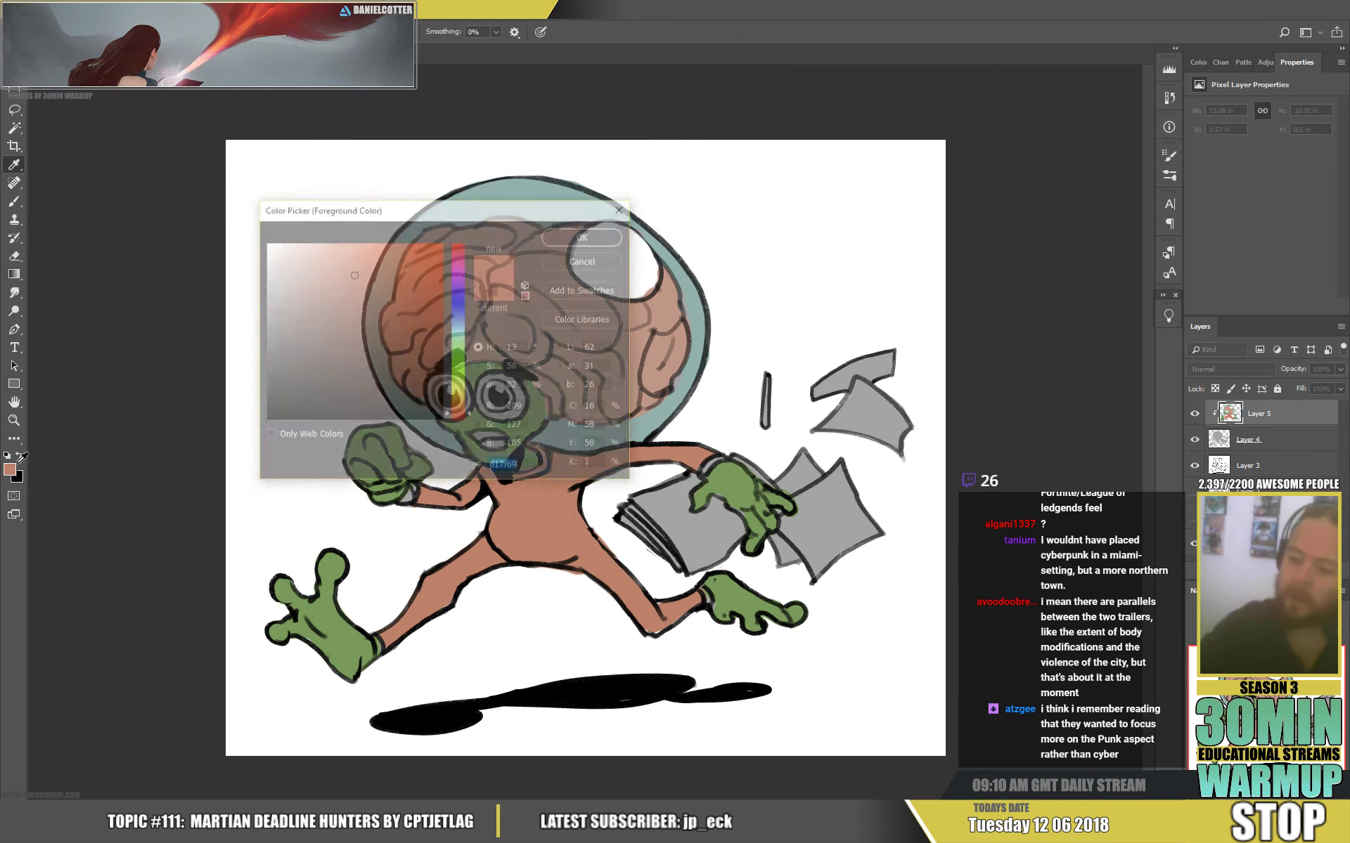
click(460, 395)
click(570, 246)
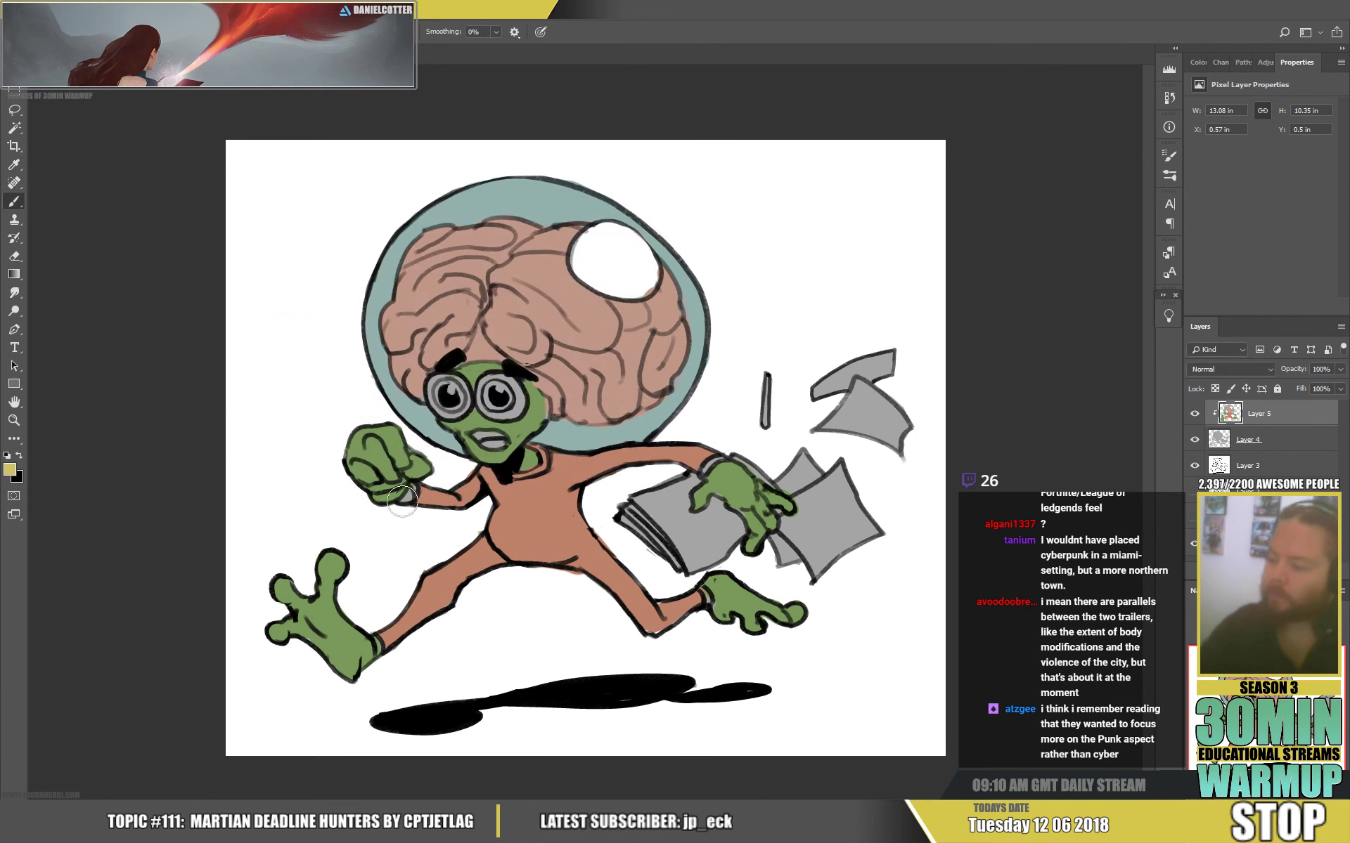
mouse_move(401, 501)
mouse_down()
mouse_move(430, 482)
mouse_move(533, 469)
mouse_move(540, 456)
mouse_up()
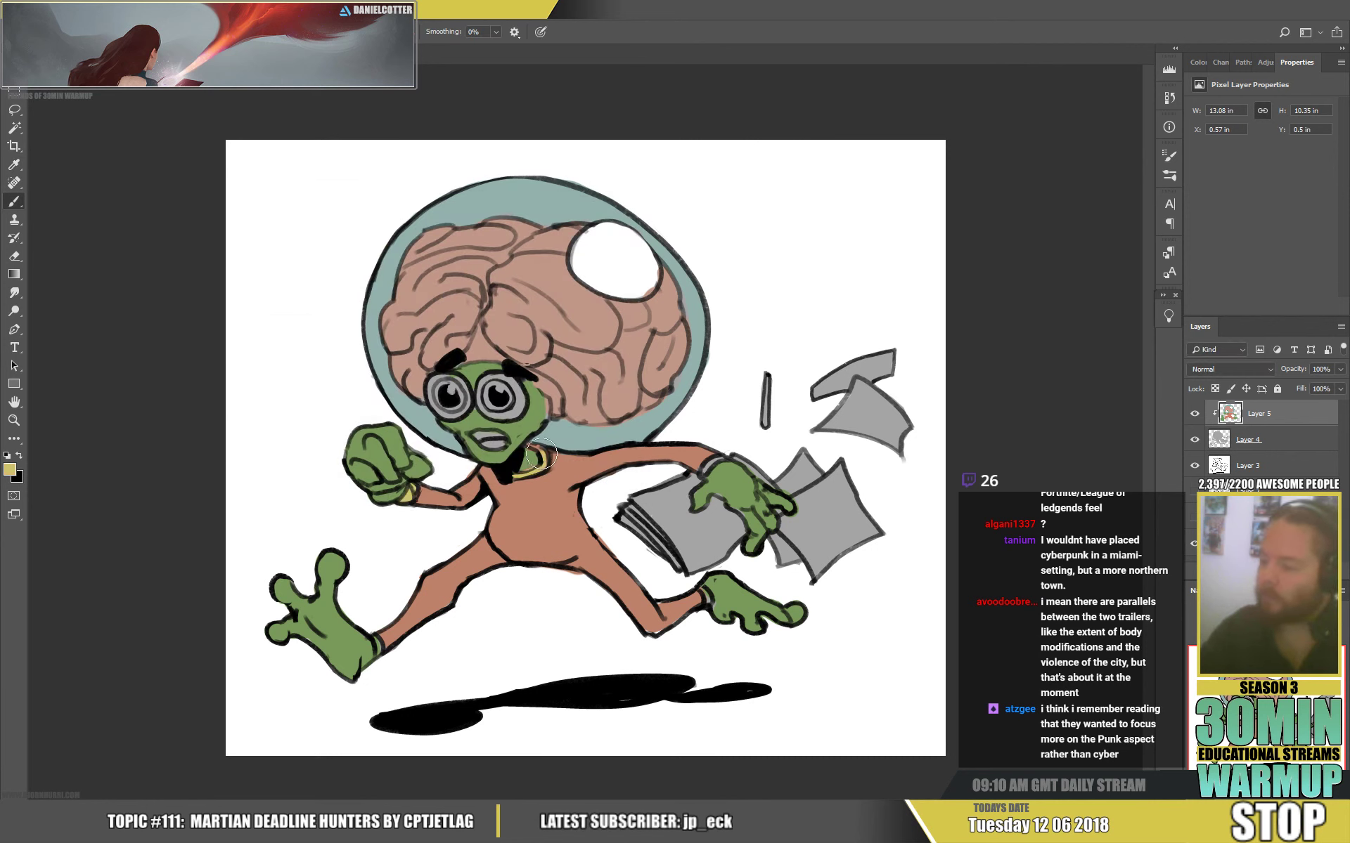
drag(731, 456, 704, 469)
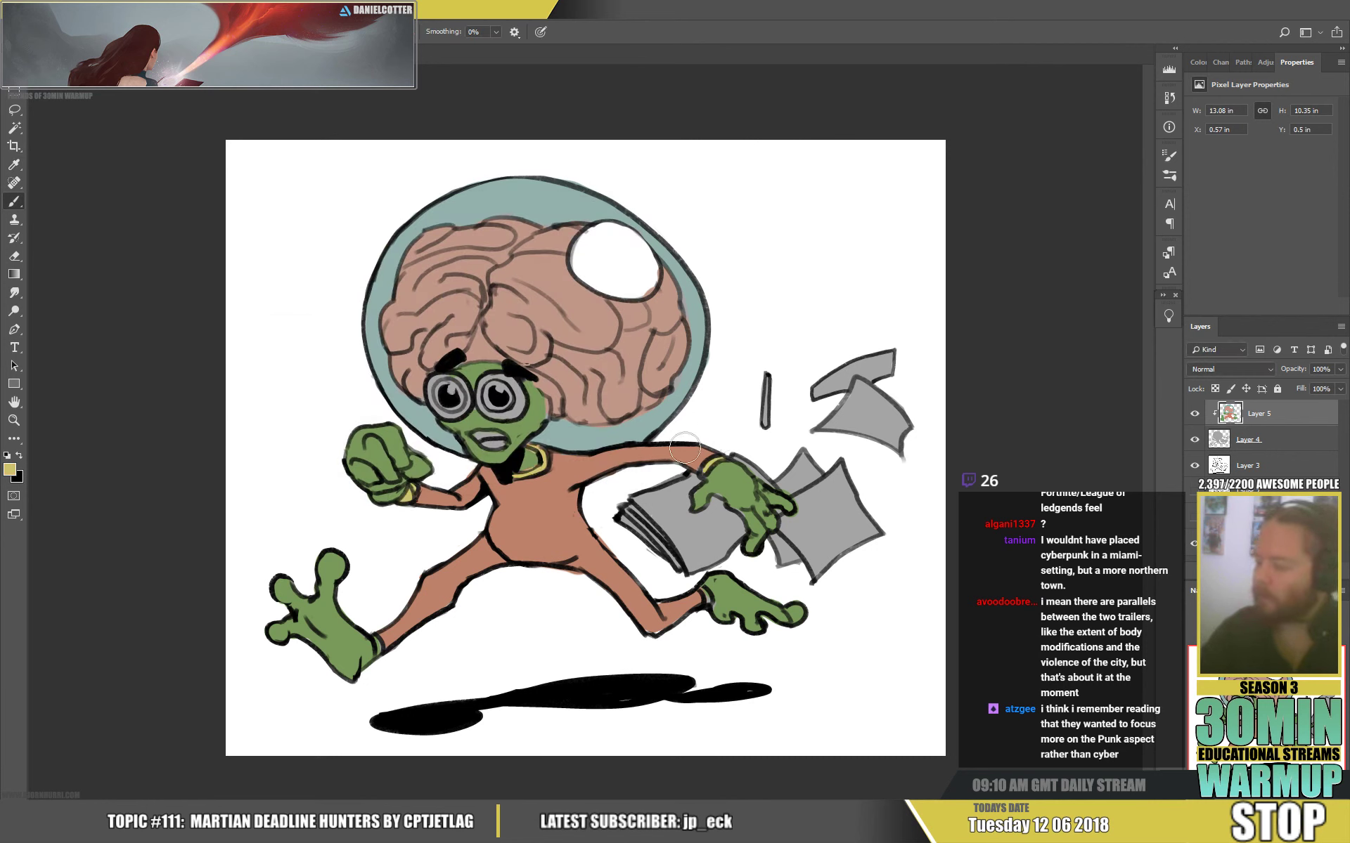
drag(368, 651, 383, 635)
drag(703, 580, 706, 613)
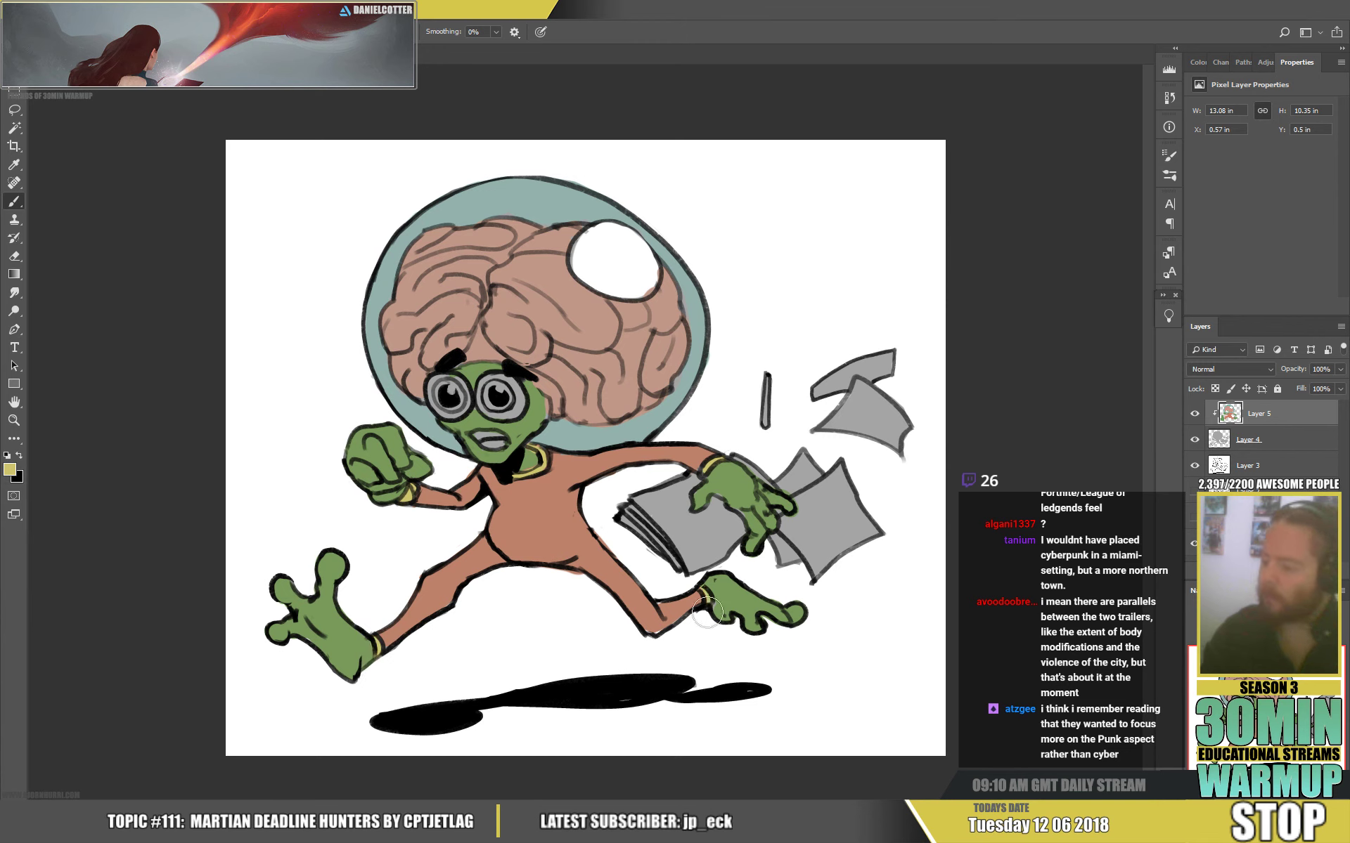
alt+click(676, 604)
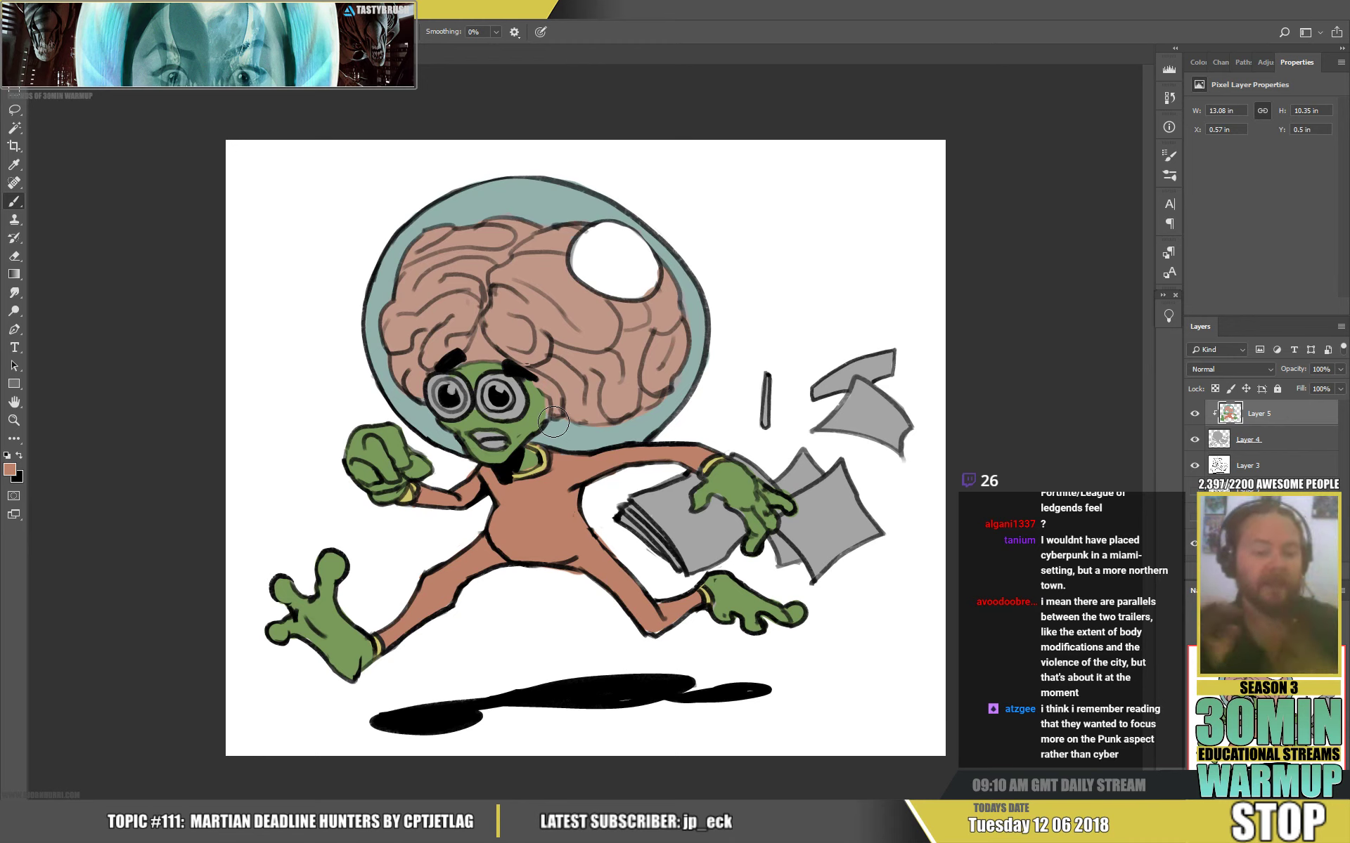
Switch to the Twitch app, view a live Creative channel from the followed list, and return to the painting.
drag(553, 422, 524, 109)
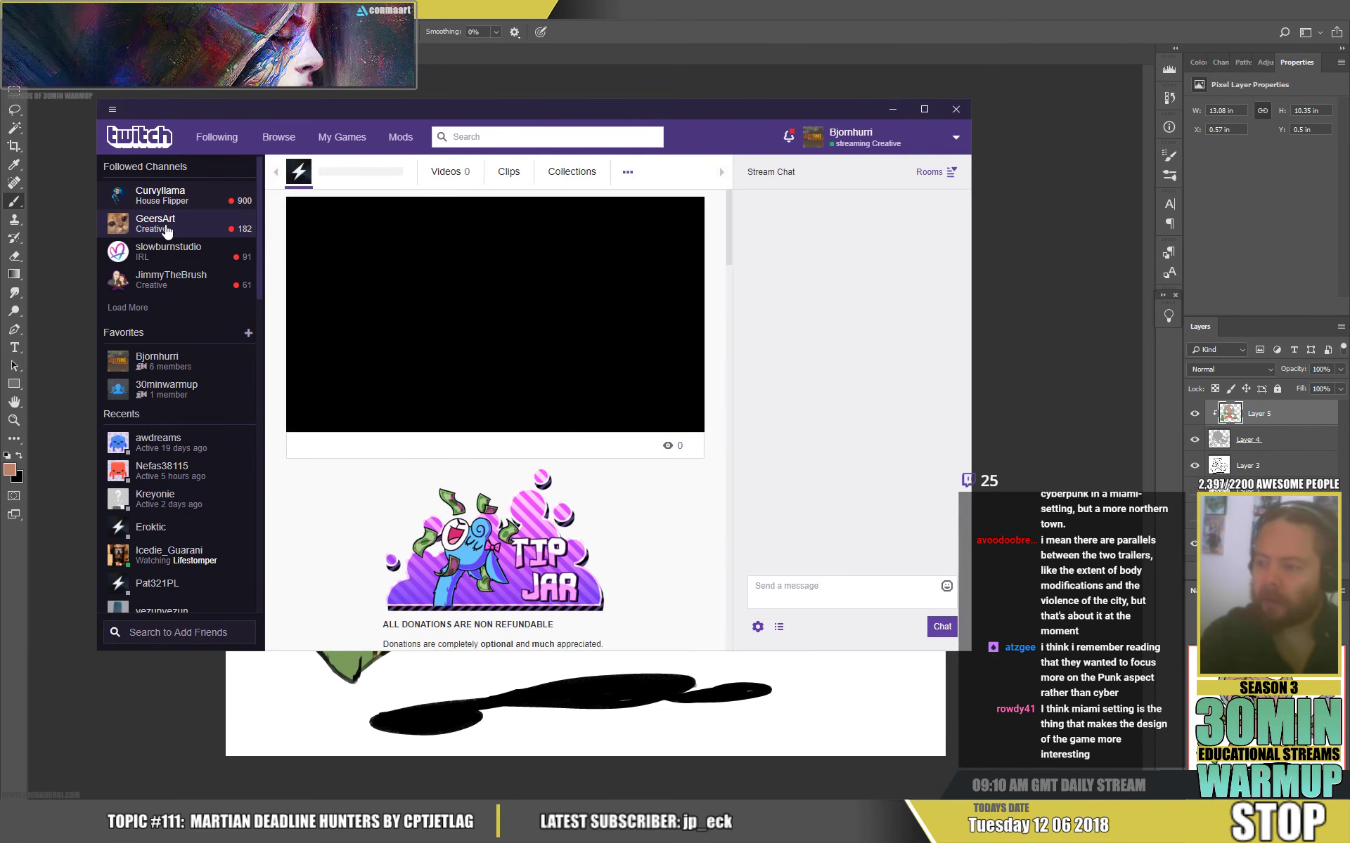
click(165, 228)
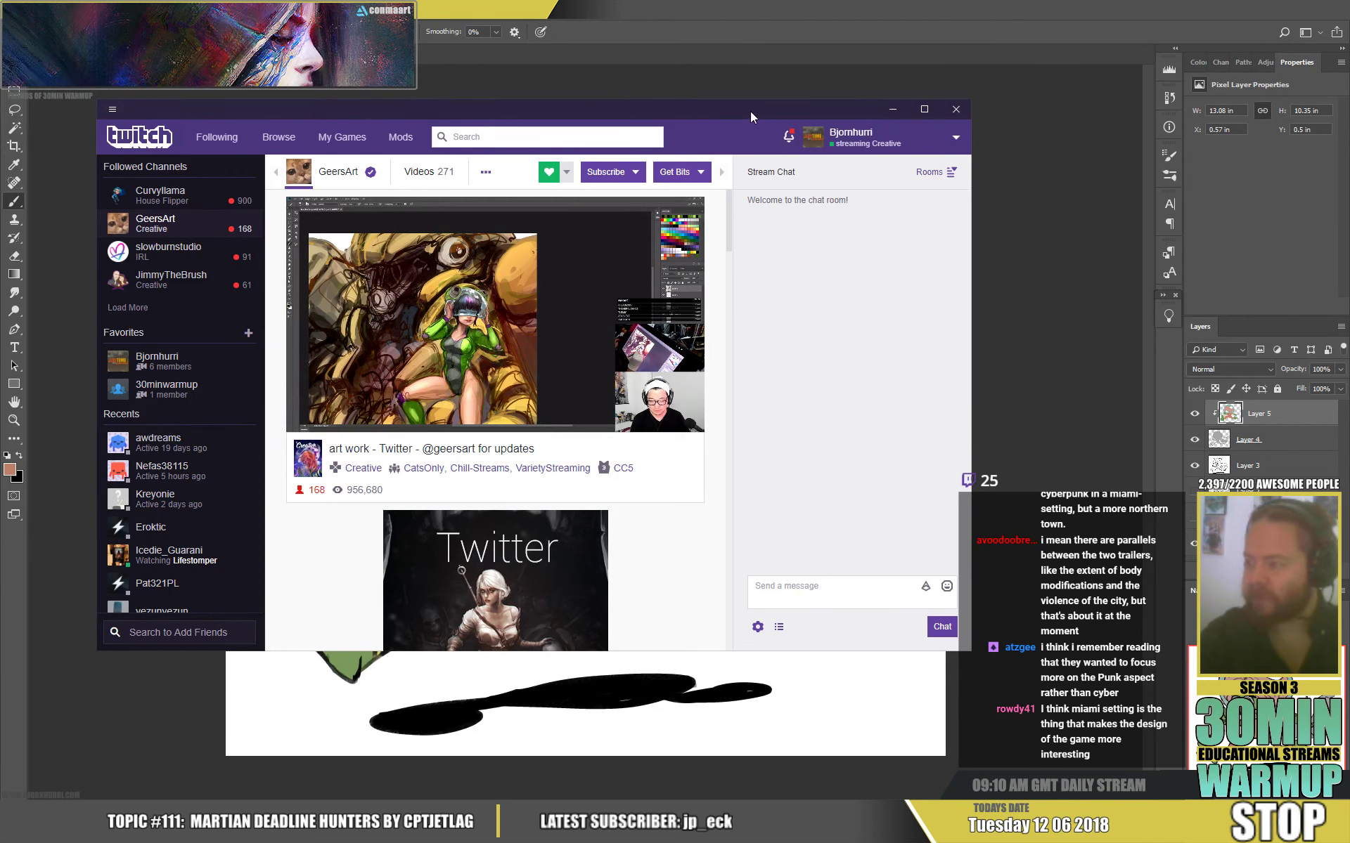
click(892, 109)
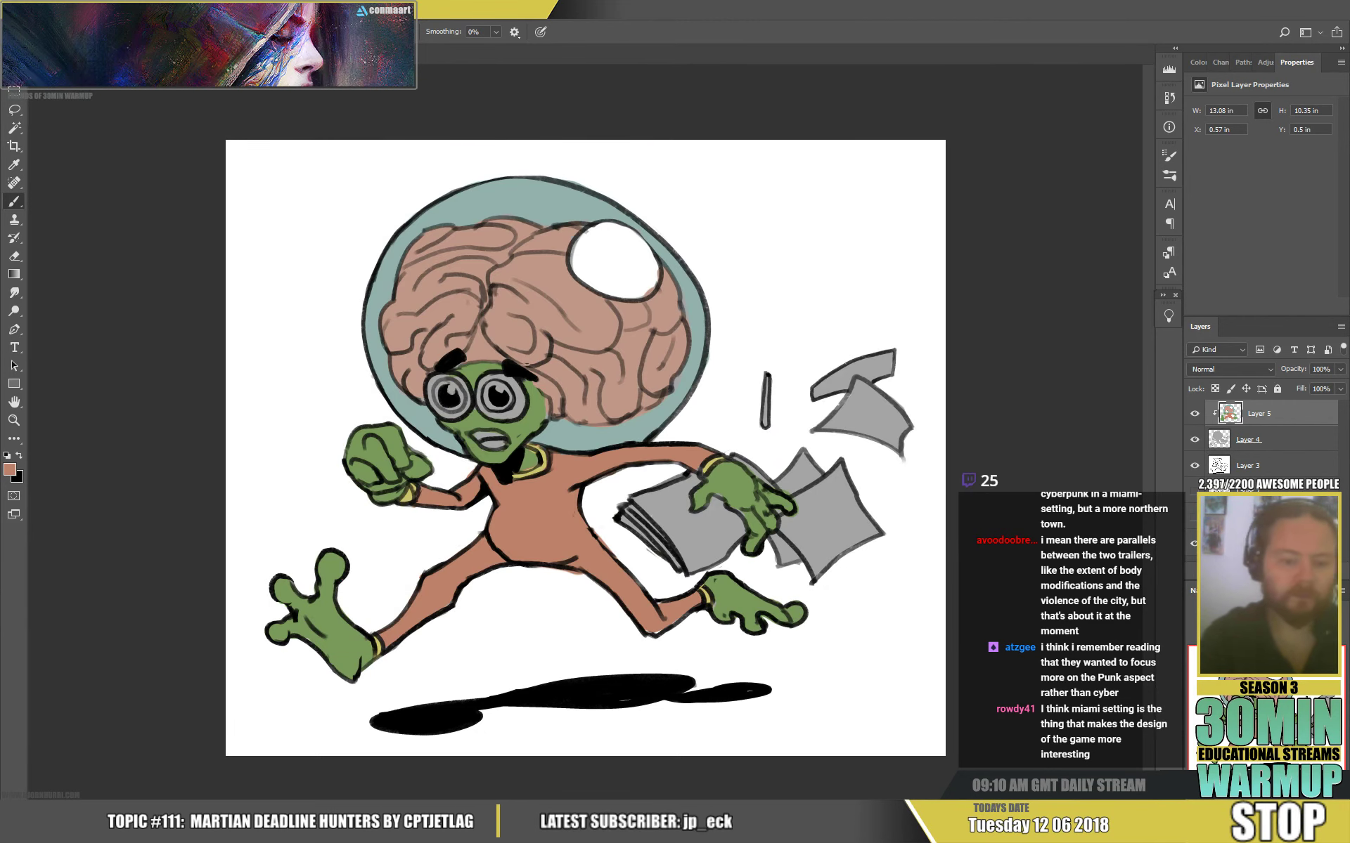